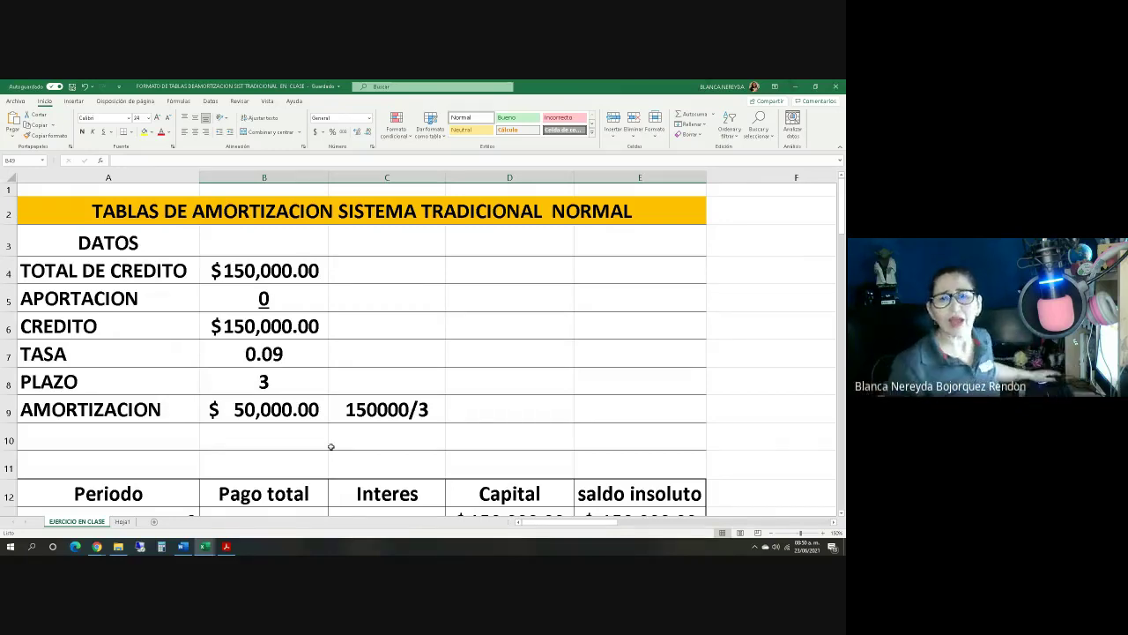
Step: Review the completed traditional amortization tables, without and with an initial contribution, including the CREDITO formula in B25
scroll(324, 443, "down", 3)
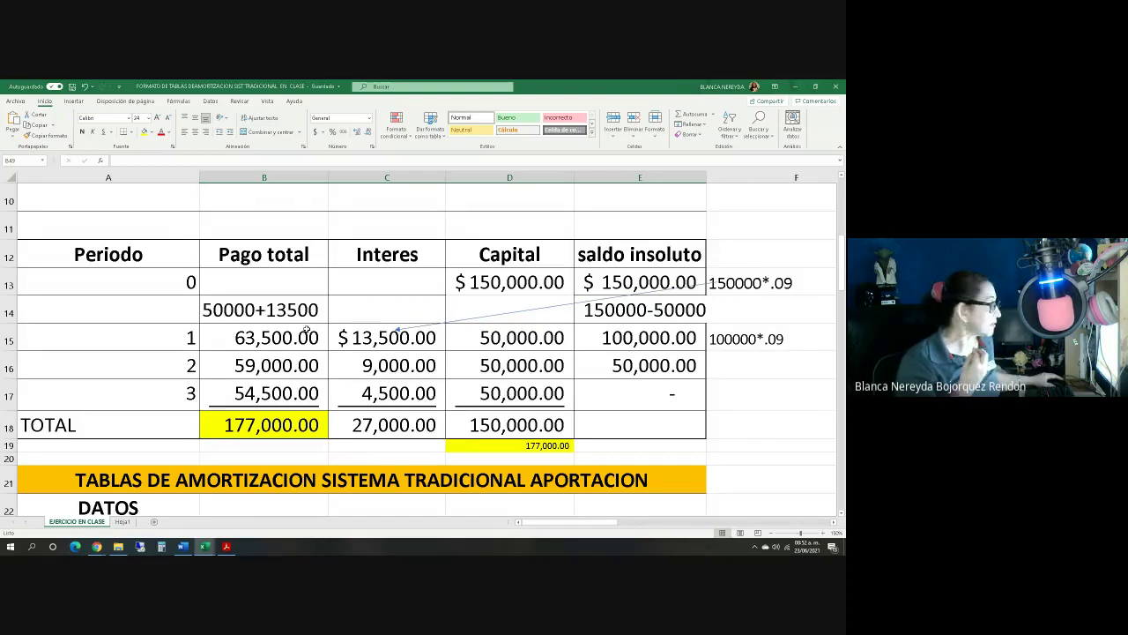
scroll(304, 331, "down", 4)
scroll(303, 327, "up", 2)
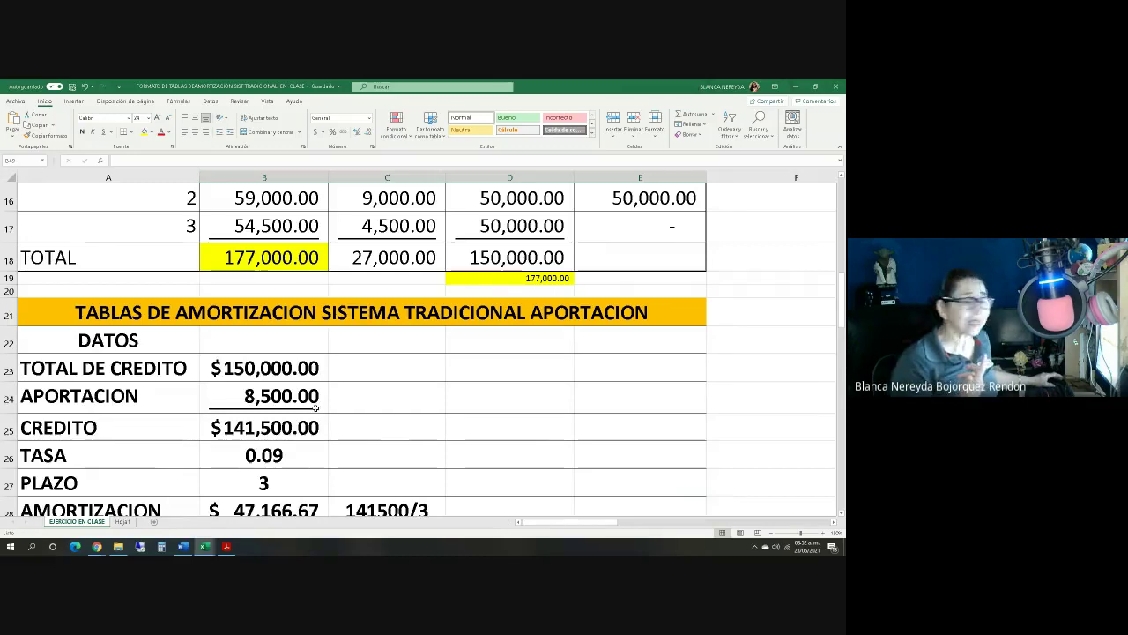
scroll(318, 408, "down", 1)
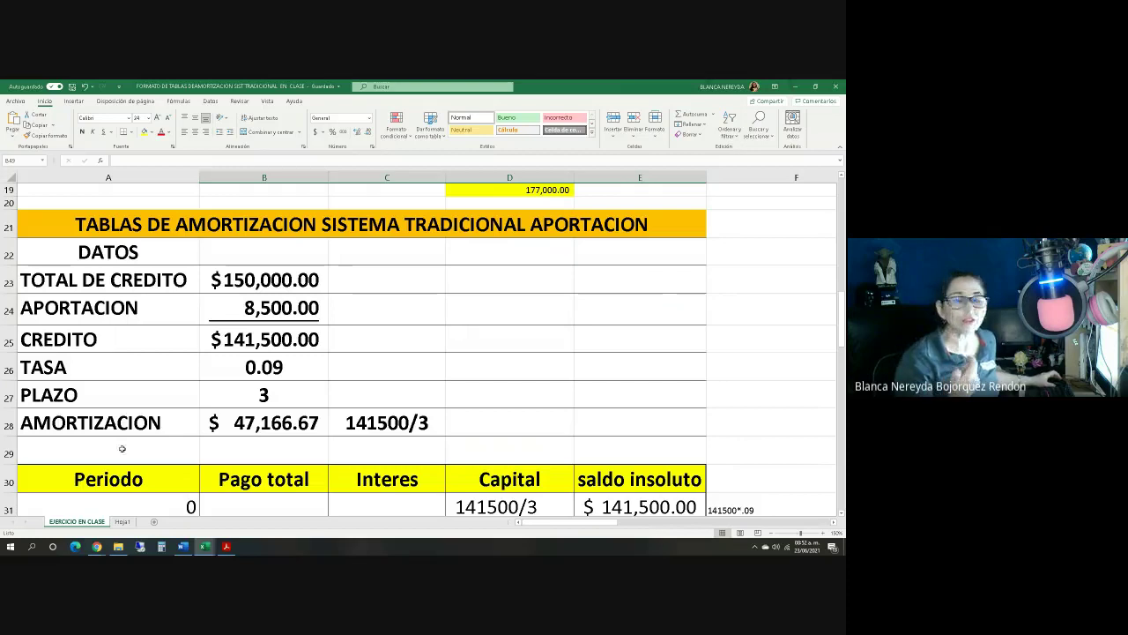
left_click(238, 340)
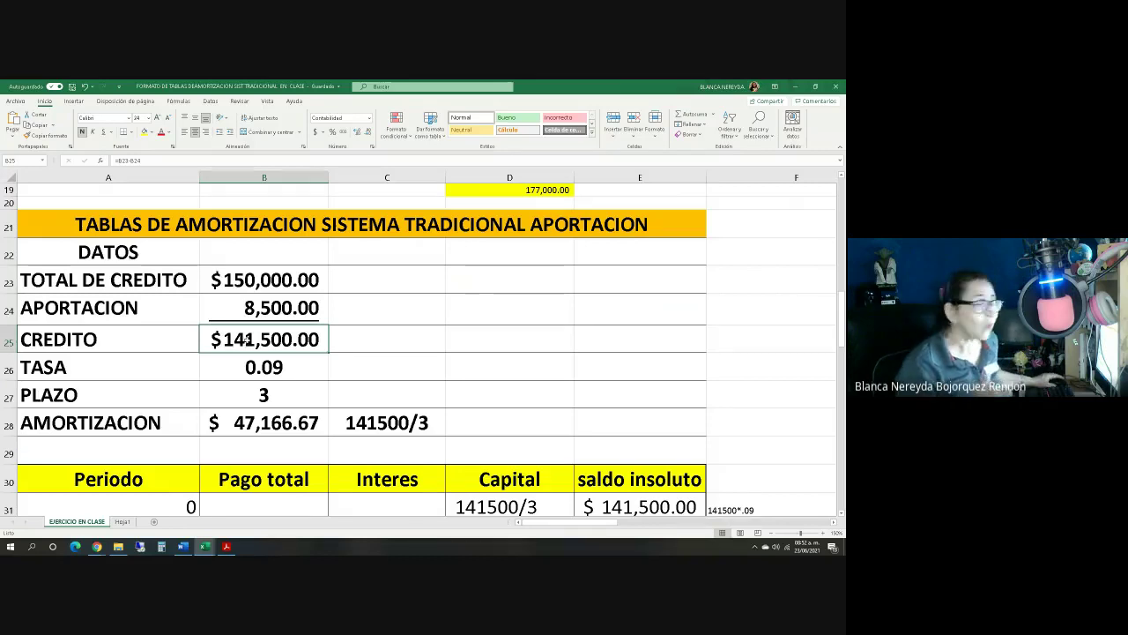
scroll(238, 340, "down", 1)
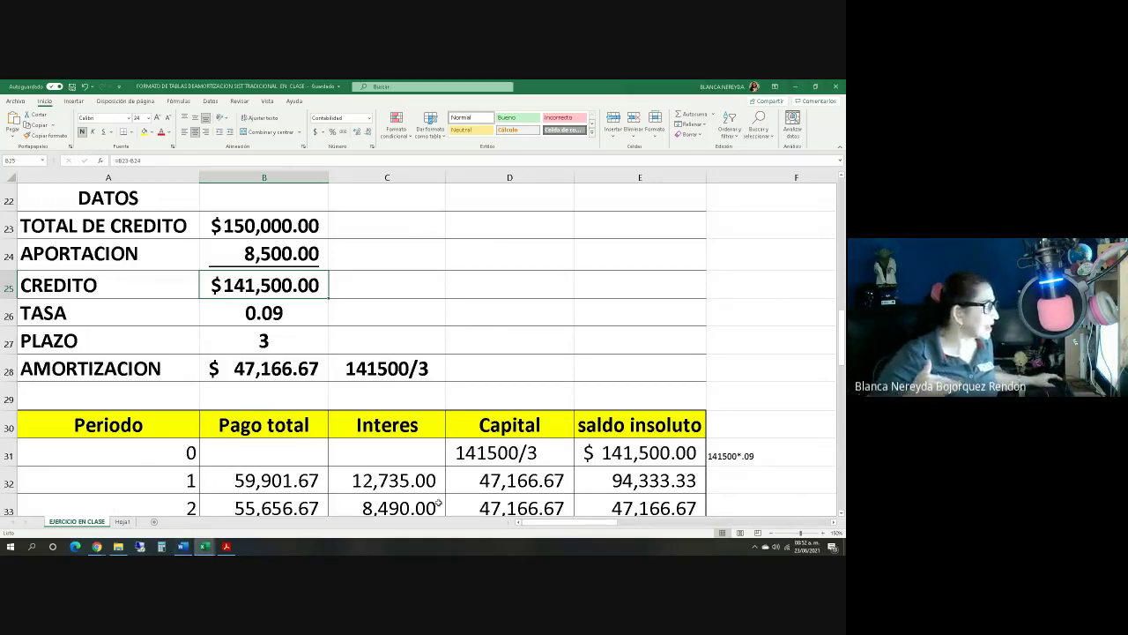
scroll(467, 410, "down", 2)
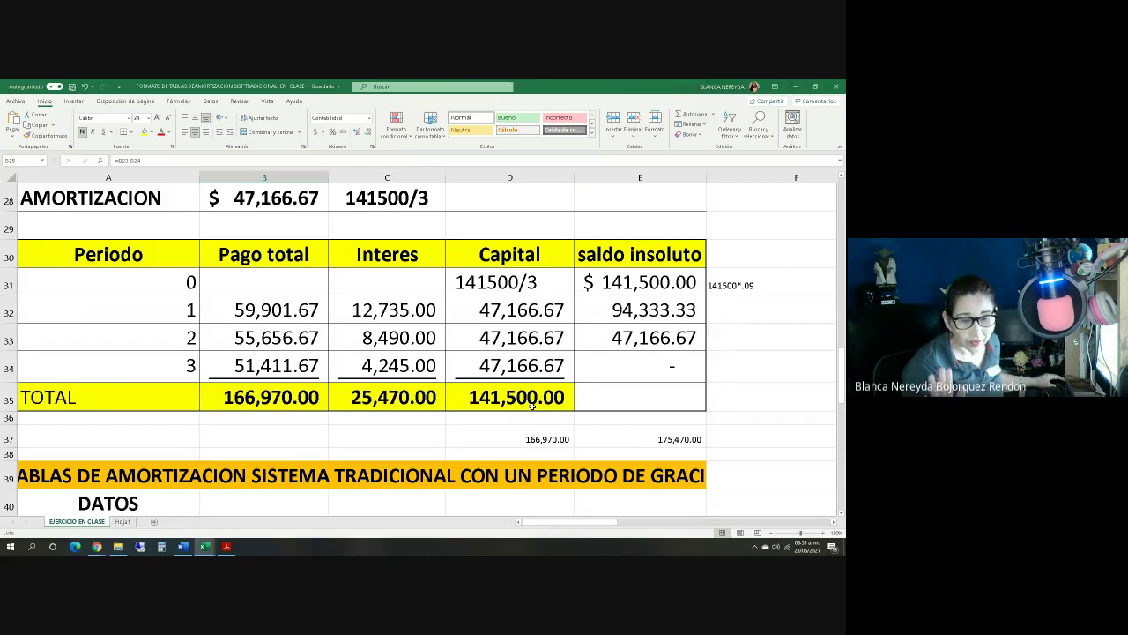
scroll(545, 383, "down", 1)
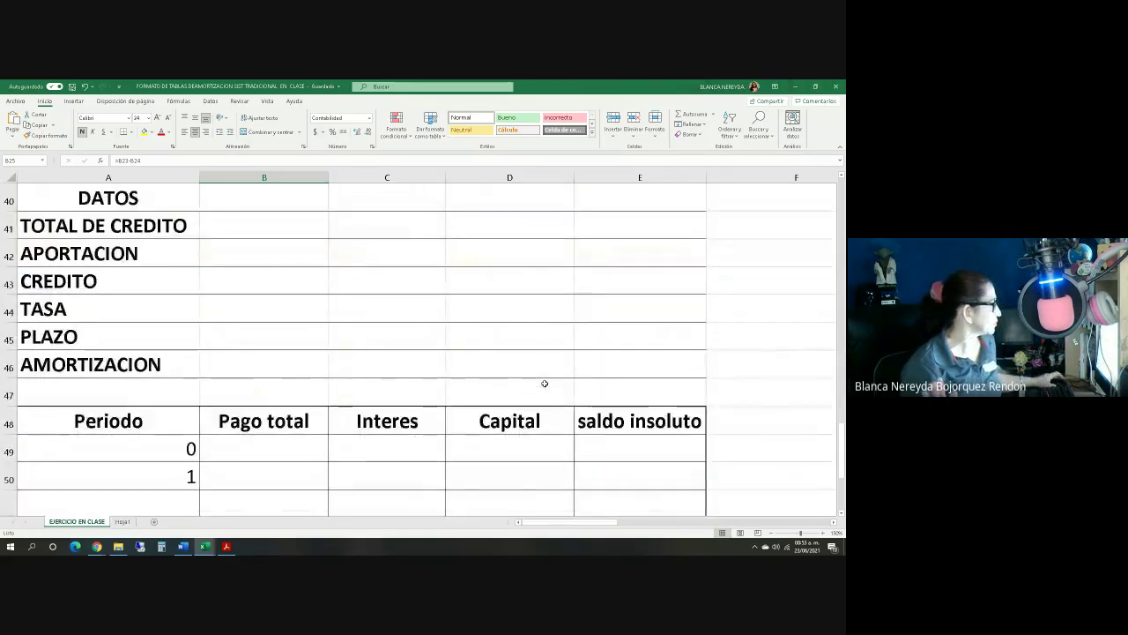
Step: Widen column E so the full title of the grace-period amortization table fits in row 39
scroll(545, 382, "up", 2)
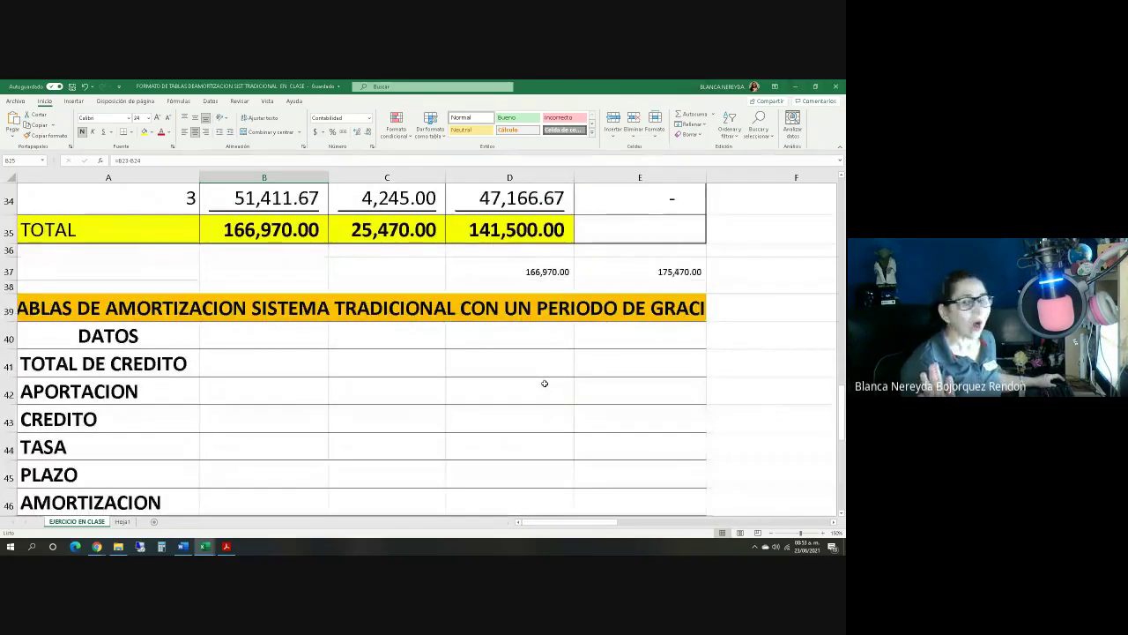
left_click_drag(707, 173, 743, 171)
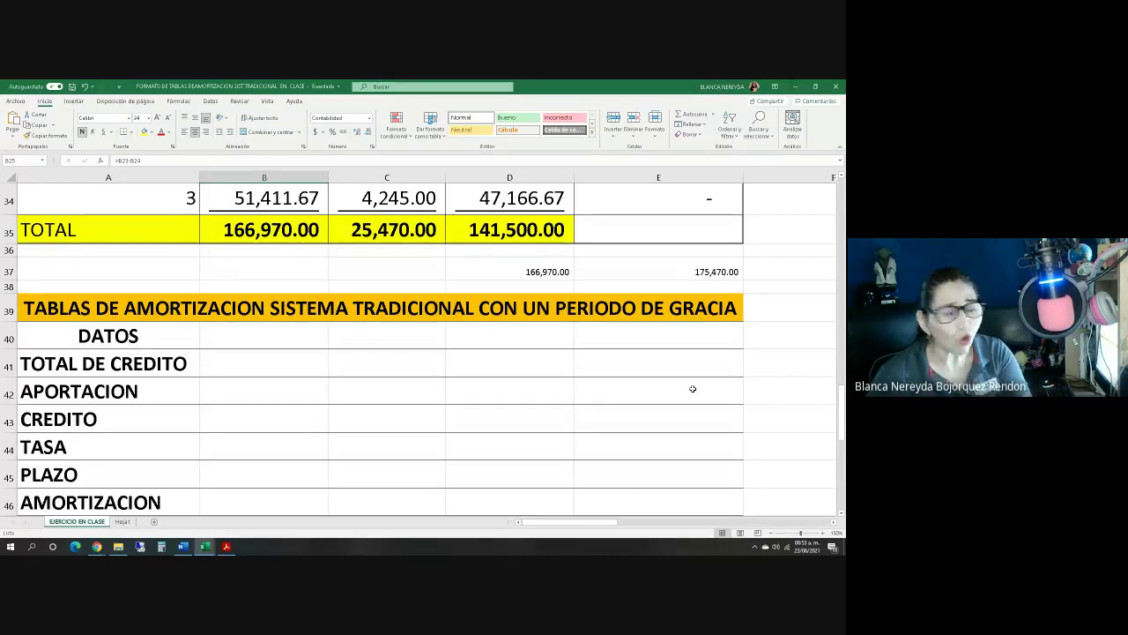
Step: Switch to the Word exercise document and enlarge the view to read exercise 3 about the grace period
key("alt+Tab")
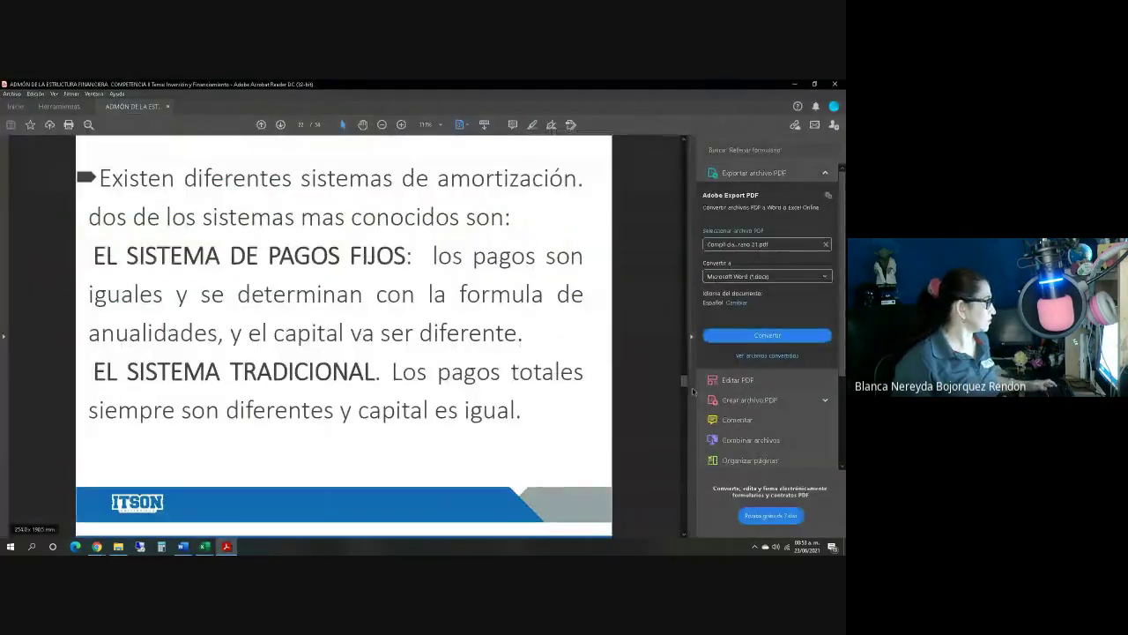
left_click(184, 547)
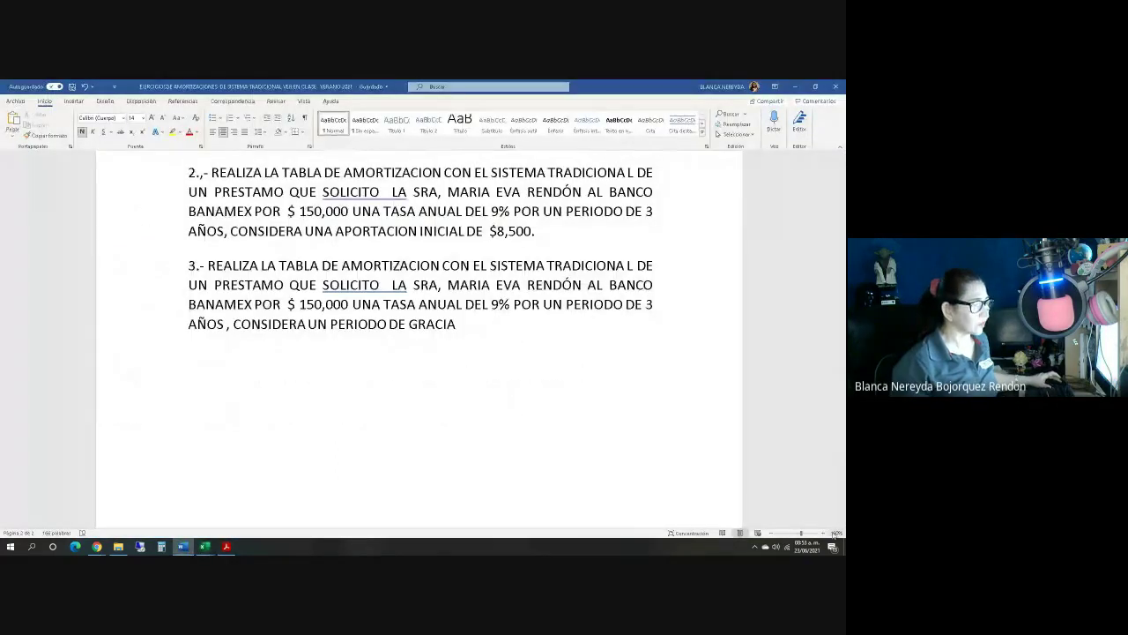
left_click(824, 534)
left_click(823, 533)
left_click(824, 533)
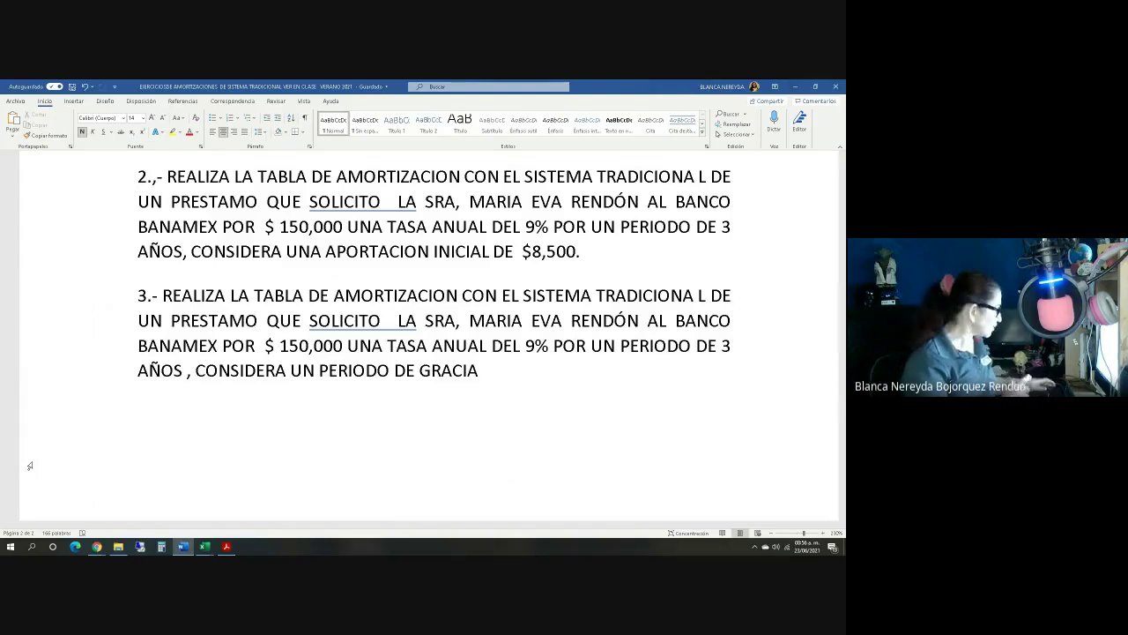
Step: Switch back to the Excel workbook and enter 150000 as TOTAL DE CREDITO in B41 and 0 as APORTACION in B42
key("alt+Tab")
key("alt+Tab")
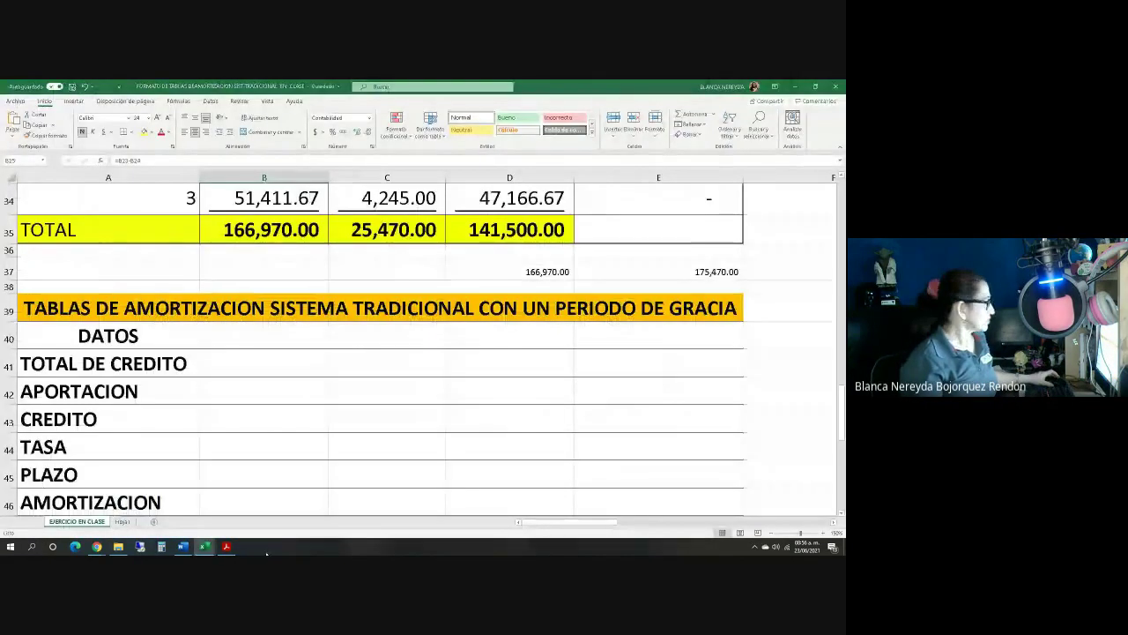
left_click(247, 366)
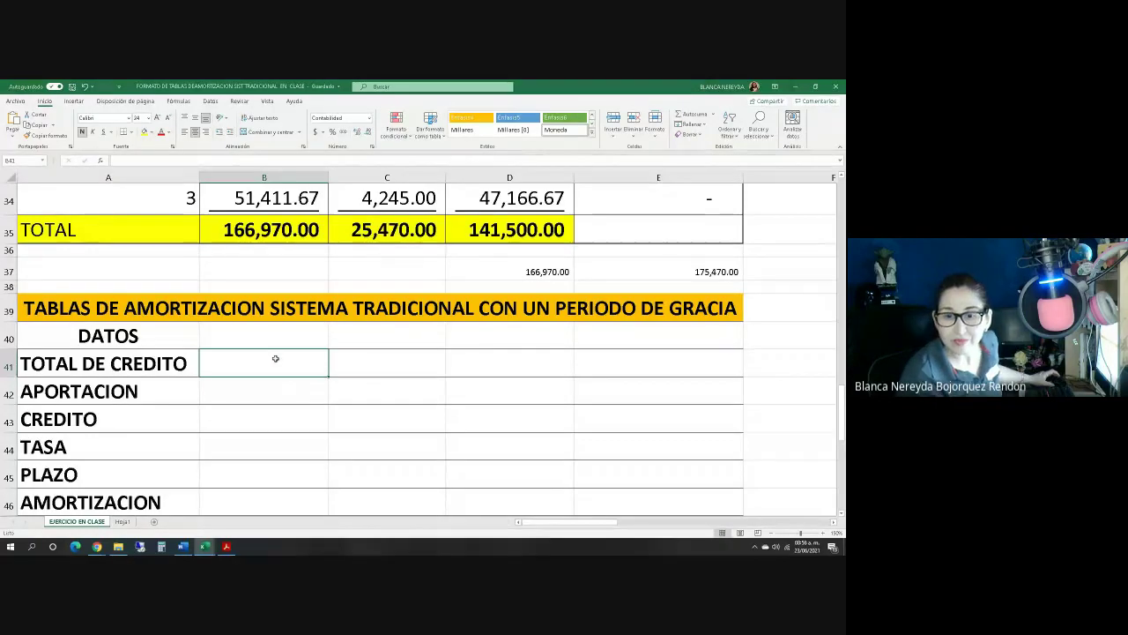
type("15")
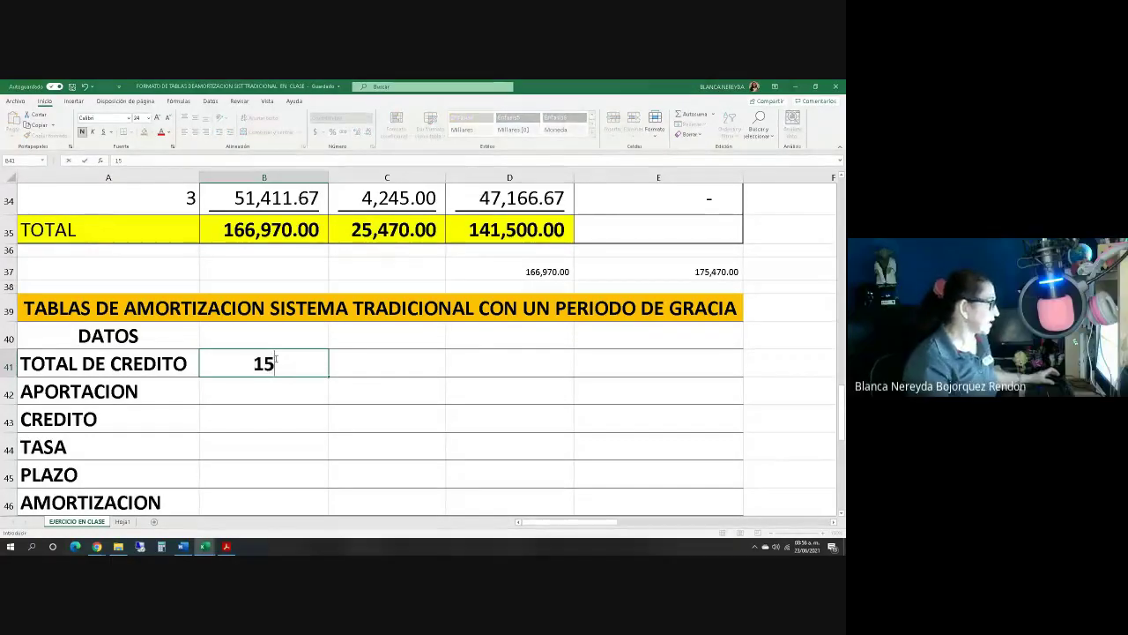
type("0000")
key("Return")
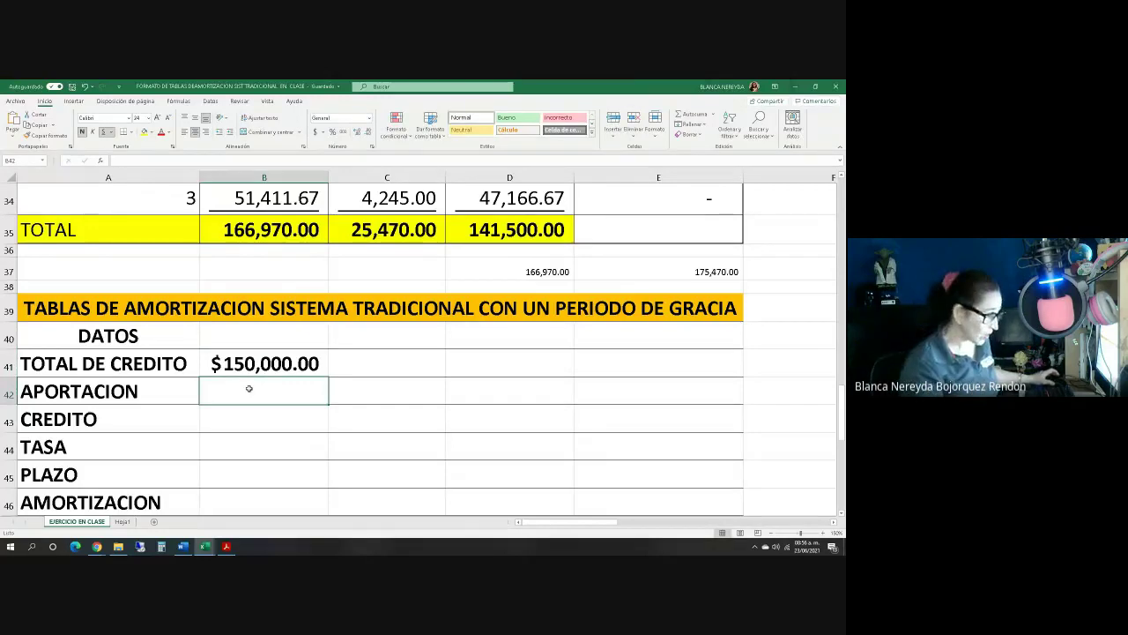
type("0")
key("Return")
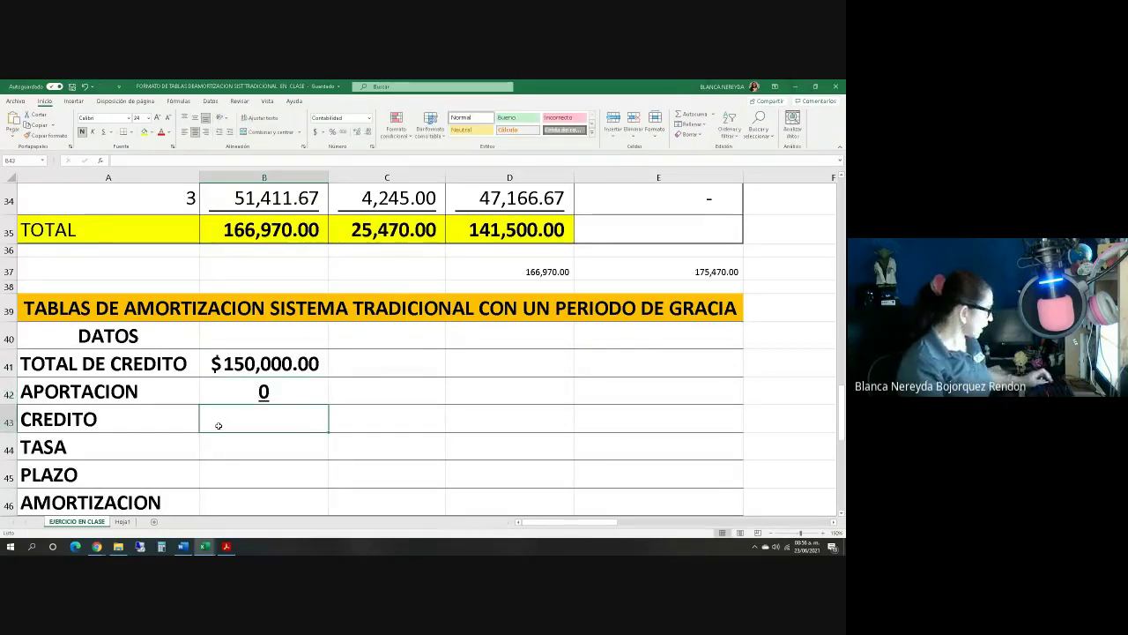
Step: Calculate CREDITO in B43 by subtracting the contribution from the total credit with =B41-B42
type("=")
left_click(231, 374)
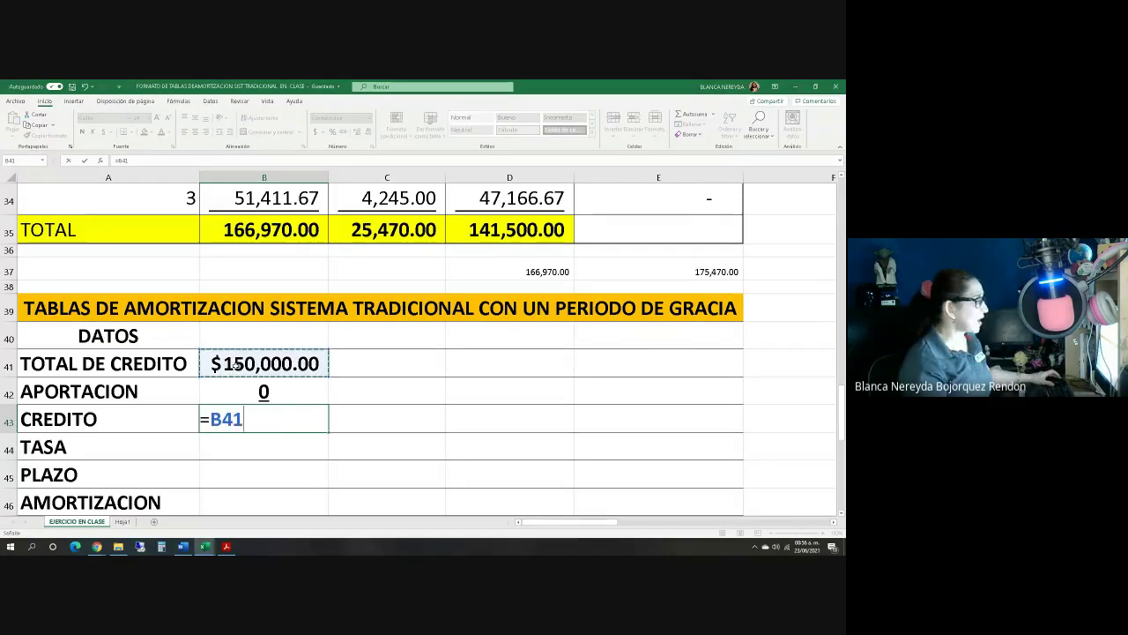
type("-")
left_click(237, 391)
key("Return")
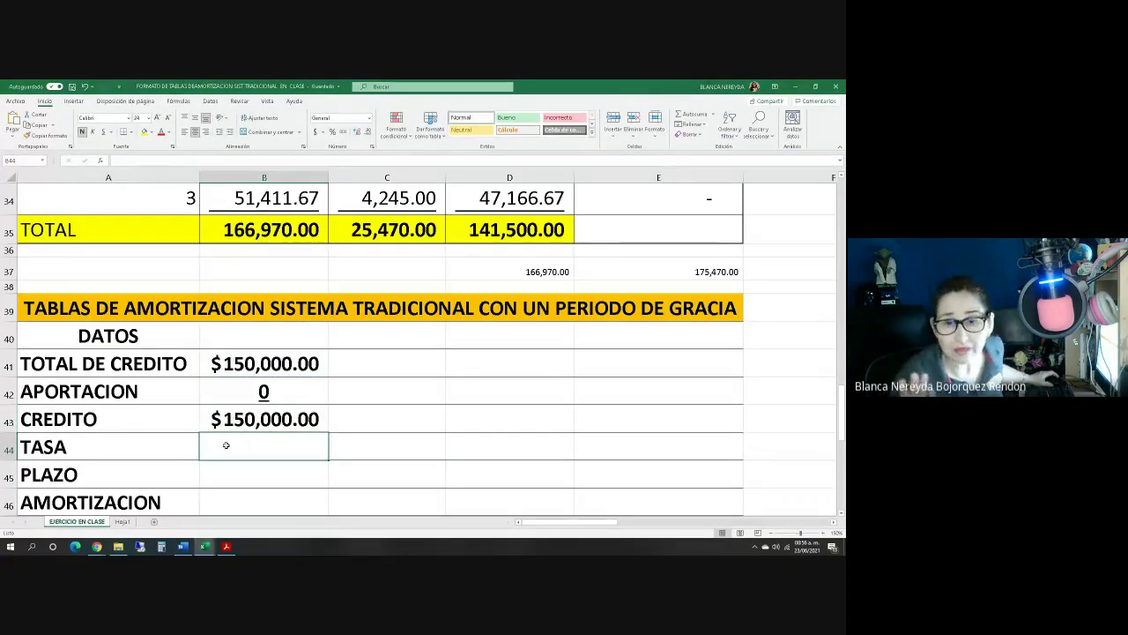
Step: Check the TASA of the previous table and enter .09 as the TASA in B44 of the grace-period table
scroll(147, 398, "up", 4)
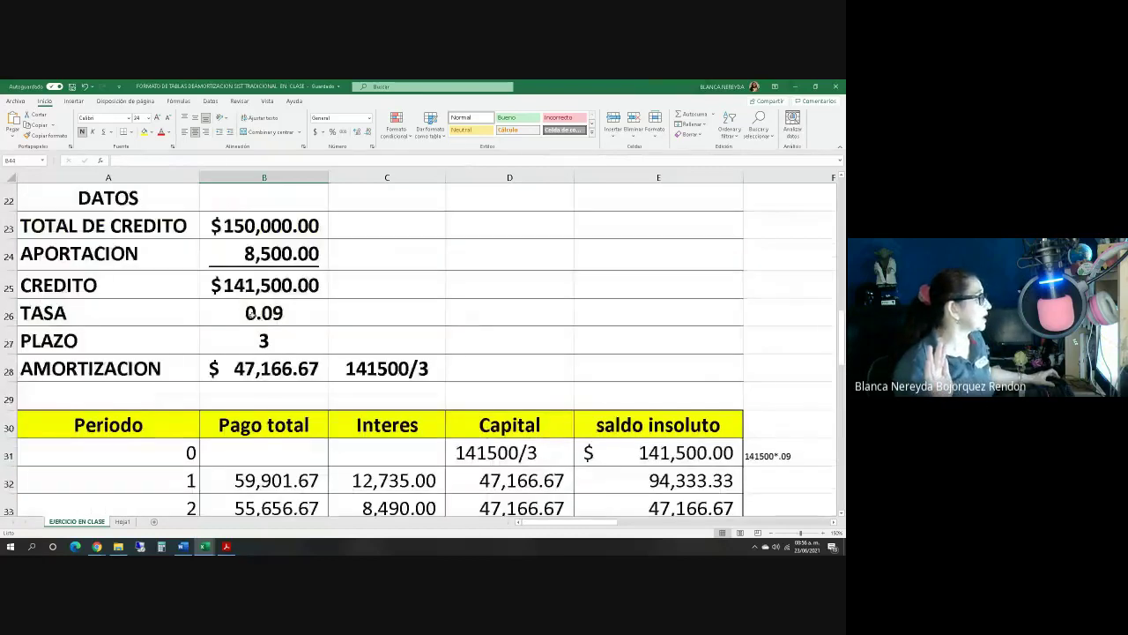
left_click(250, 314)
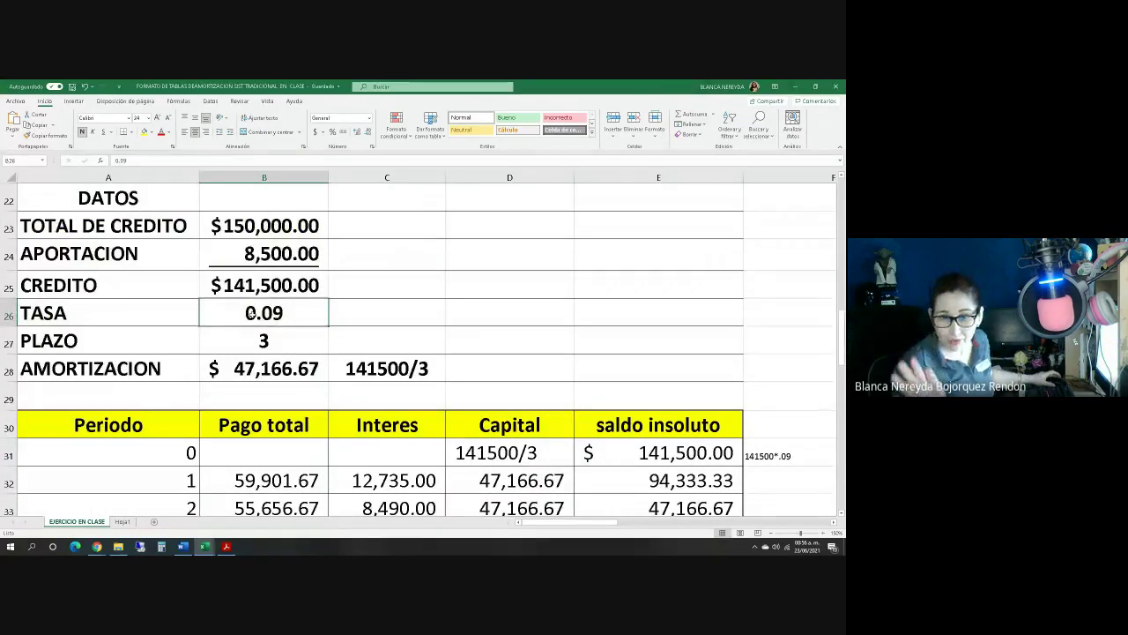
scroll(250, 314, "down", 4)
left_click(229, 446)
type(".09")
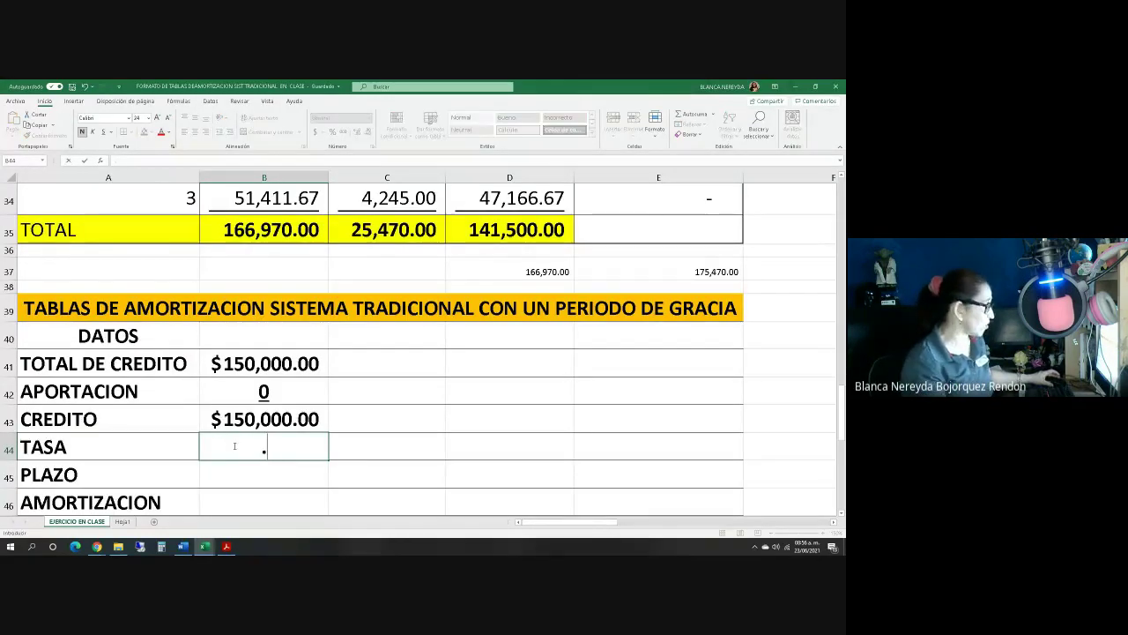
left_click(229, 477)
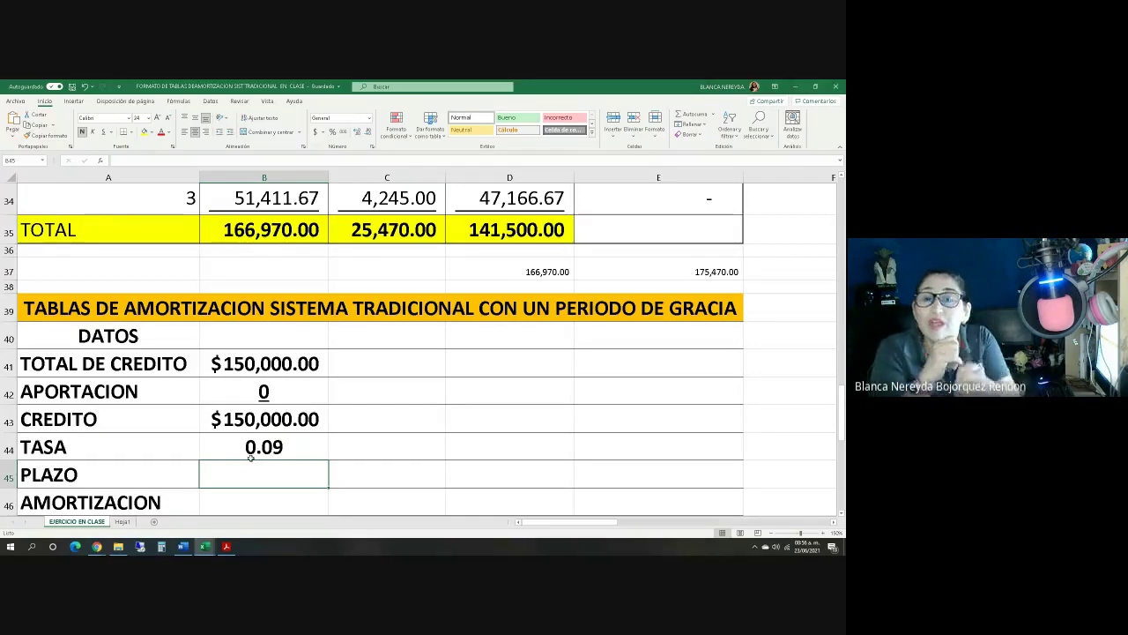
Step: Consult exercise 3 in the Word document, return to the Excel workbook and enter 2 as the PLAZO in B45
key("alt+Tab")
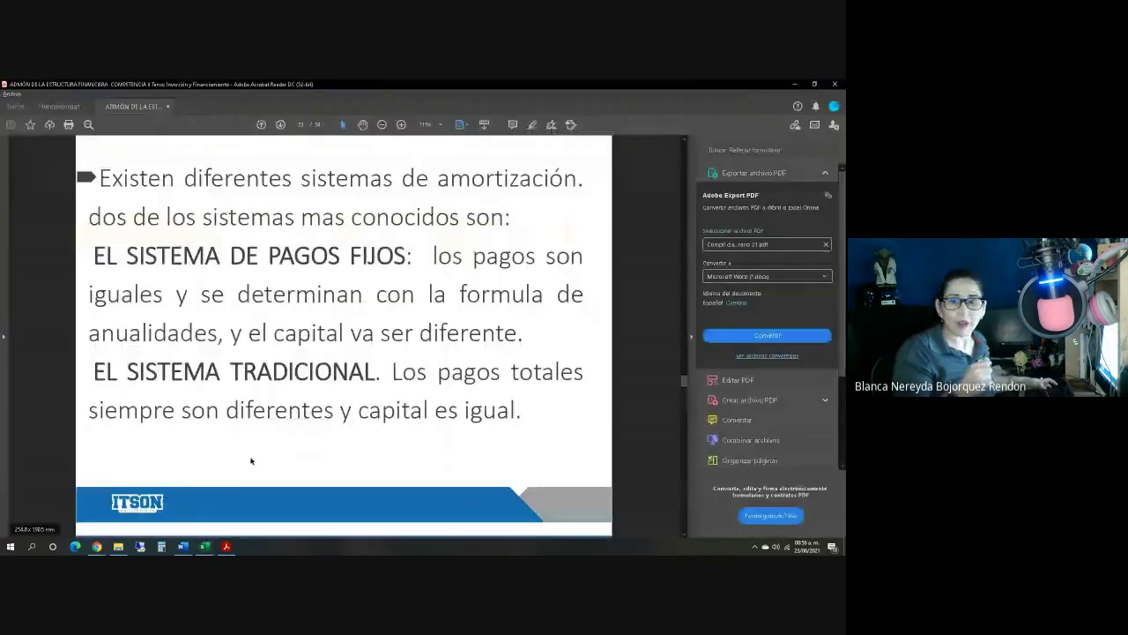
key("alt+Tab")
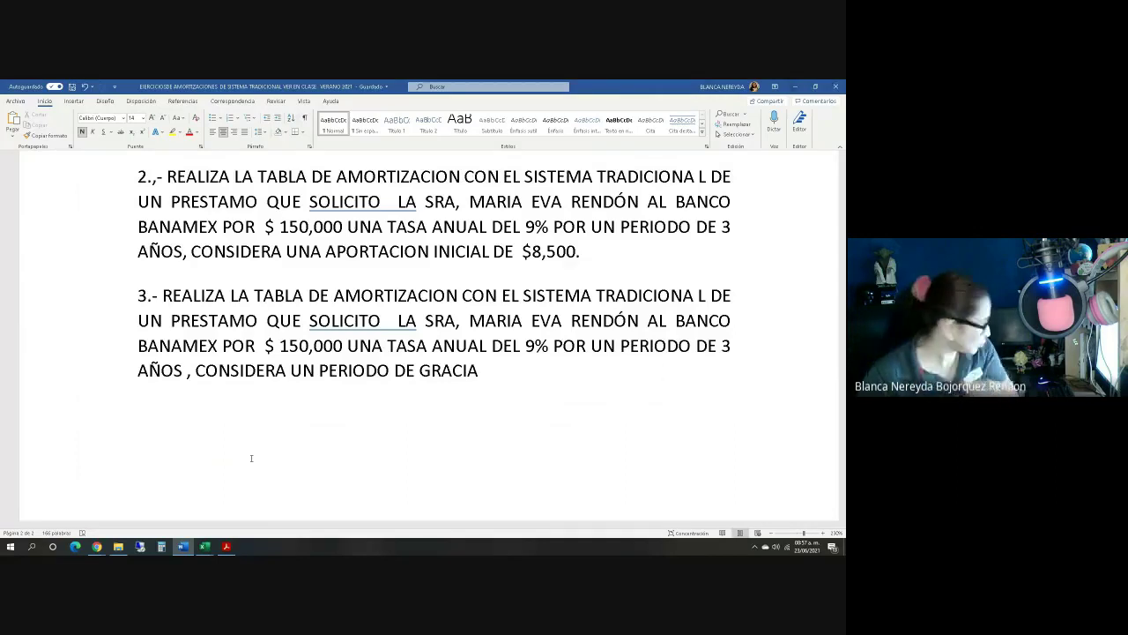
key("alt+Tab")
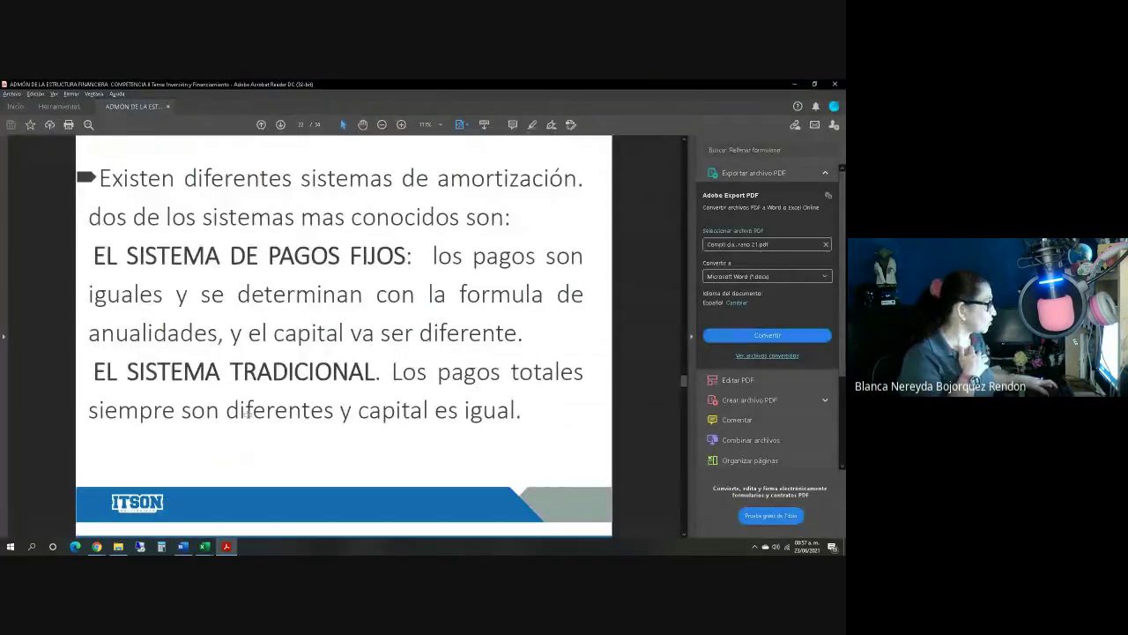
key("alt+Tab")
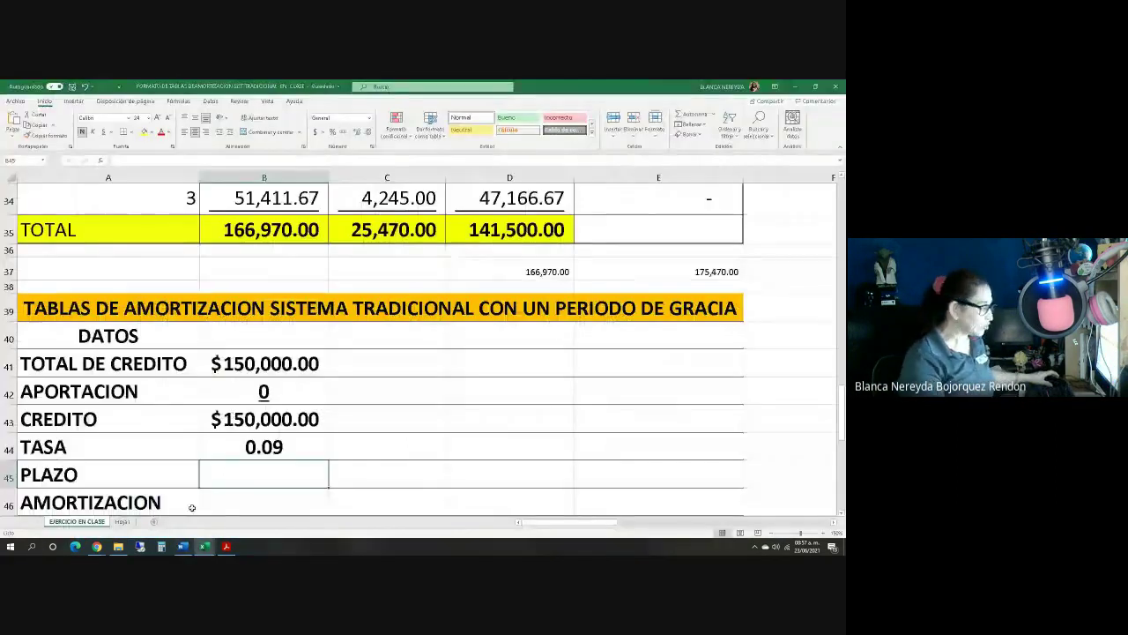
type("2")
key("Return")
Step: Write the AMORTIZACION calculation as the text 150000/2 in B46
scroll(229, 494, "down", 1)
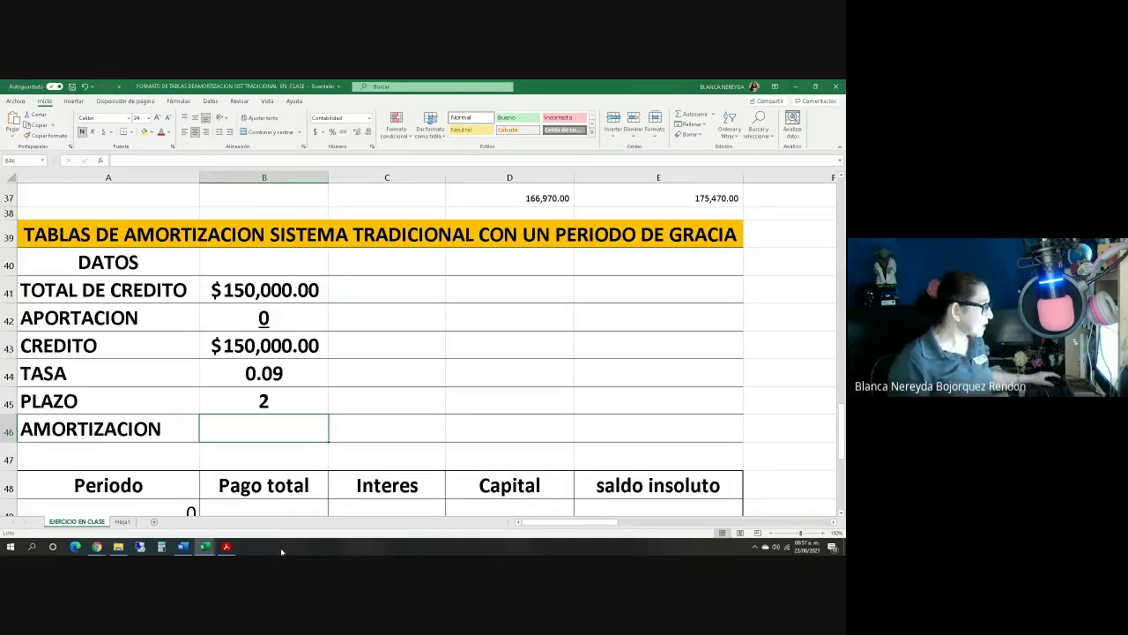
type("150000")
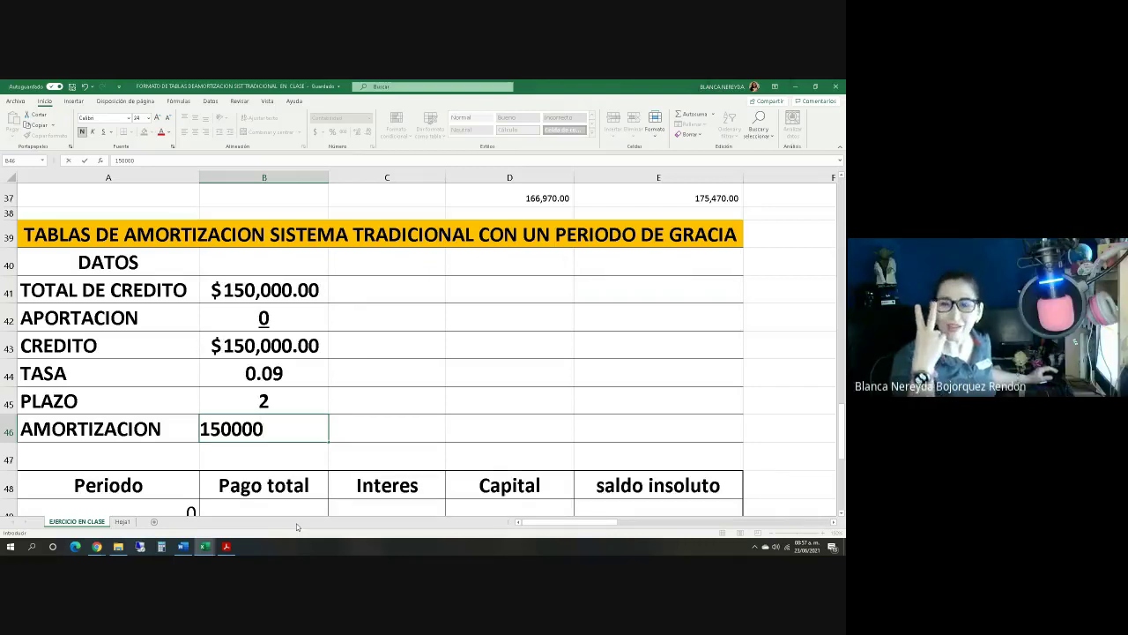
type("2")
key("BackSpace")
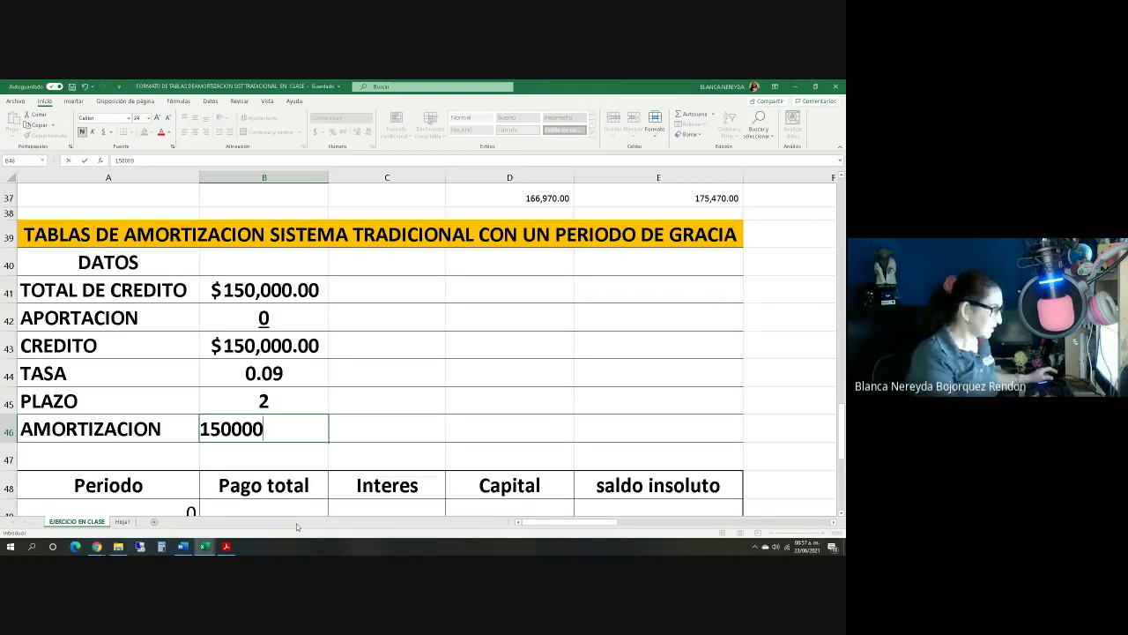
type("/2")
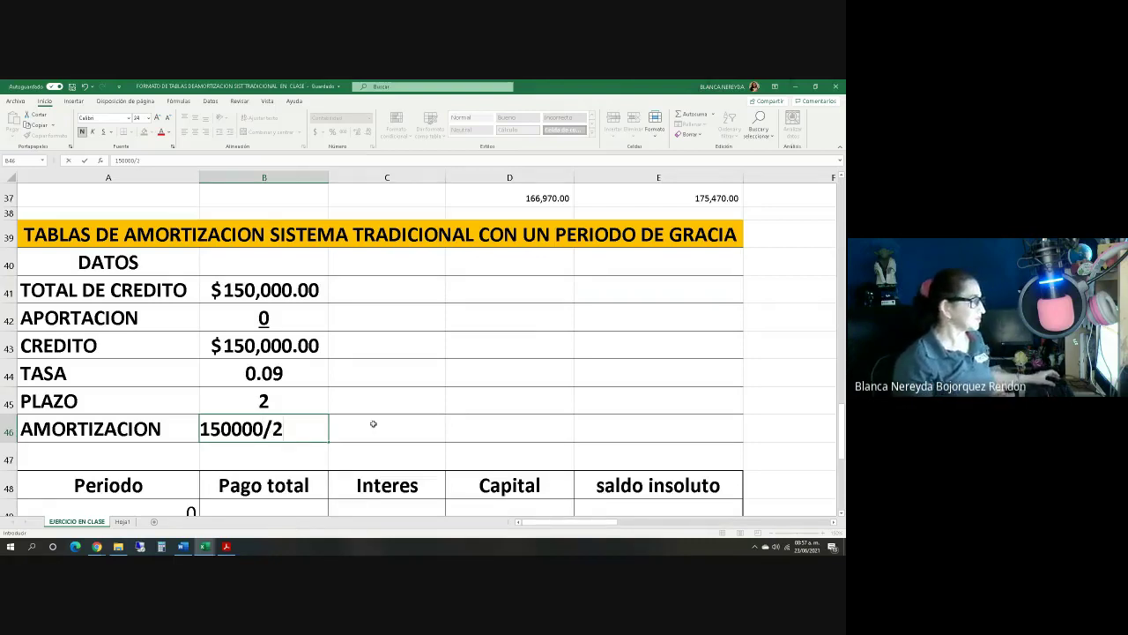
left_click(375, 425)
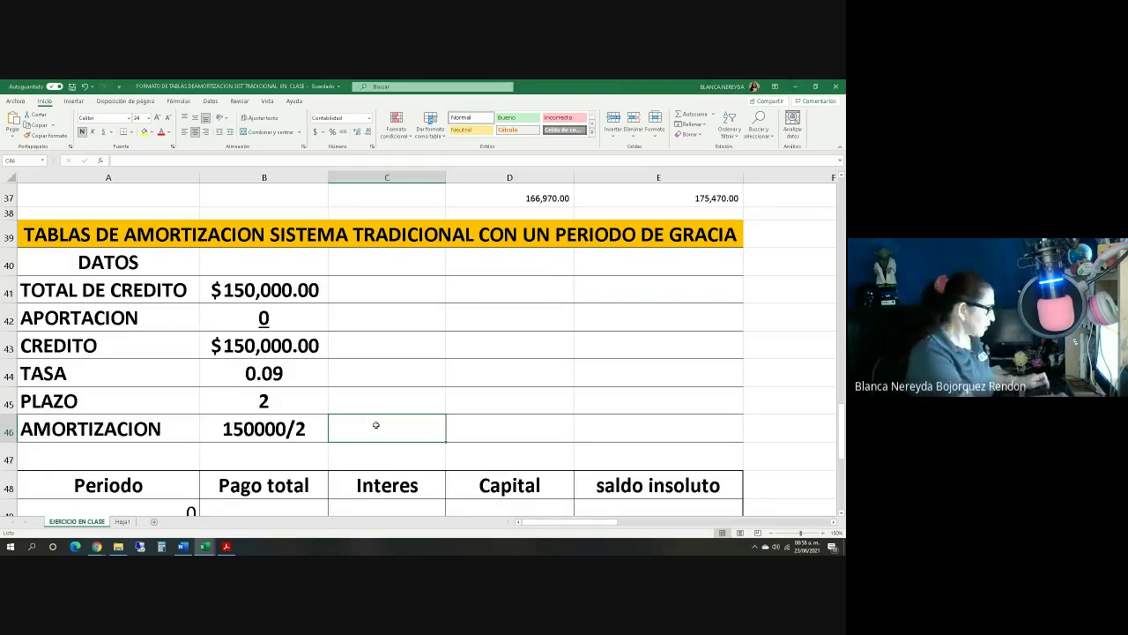
Step: Calculate the amortization amount in C46 with the formula =B43/2
type("=")
left_click(236, 344)
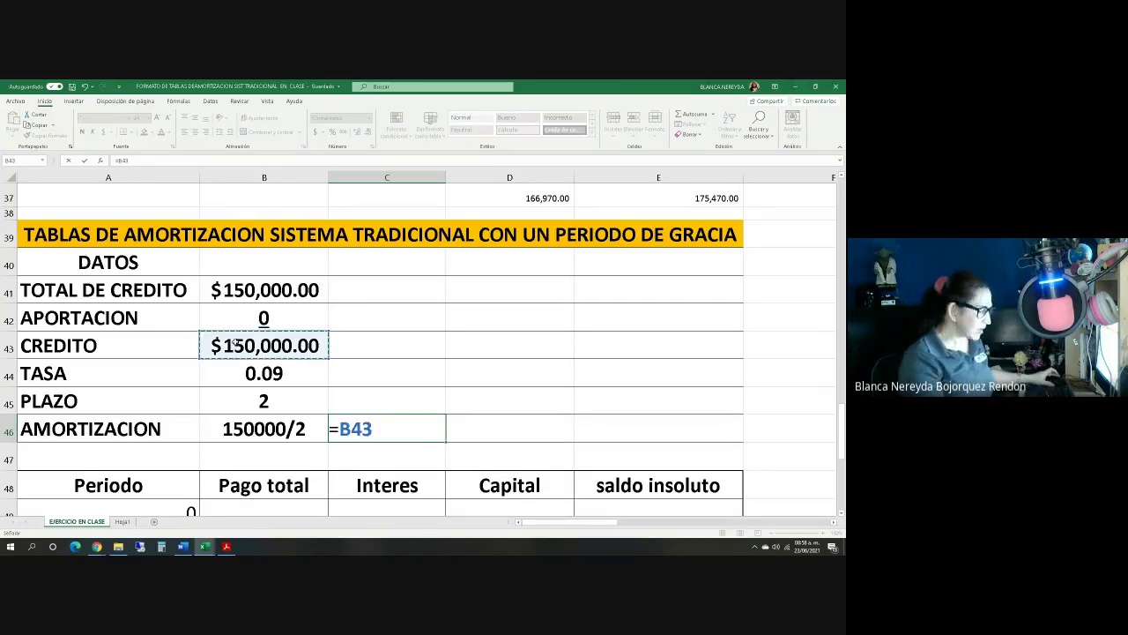
type("/2")
key("Return")
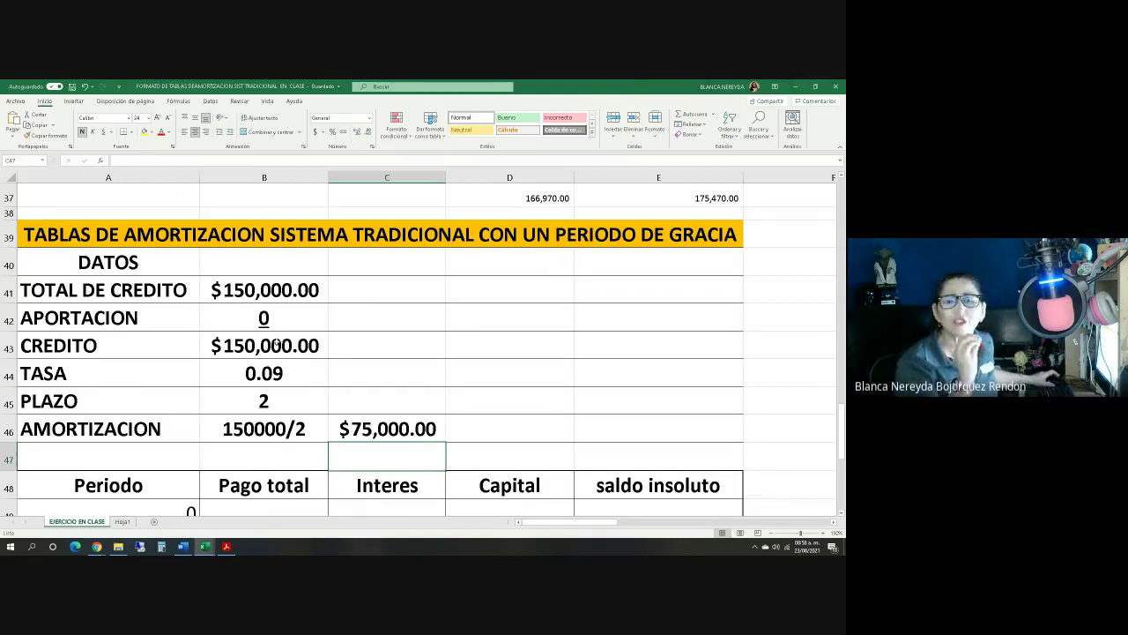
scroll(271, 341, "down", 2)
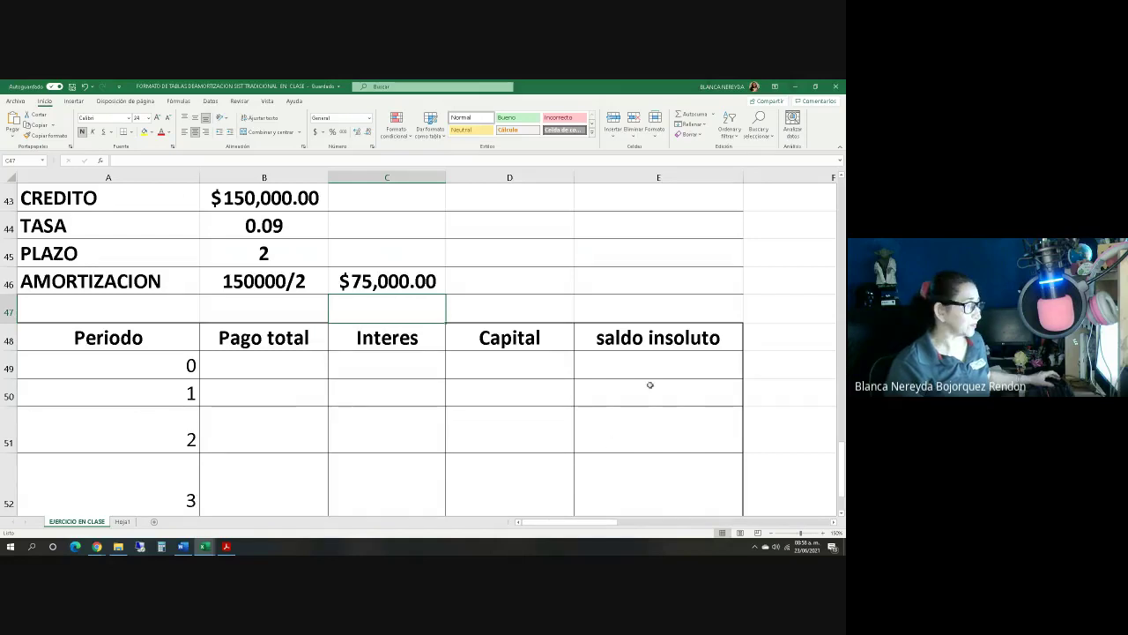
Step: Set the period 0 saldo insoluto in E49 equal to the credit amount with the formula =B43
left_click(621, 366)
type("=")
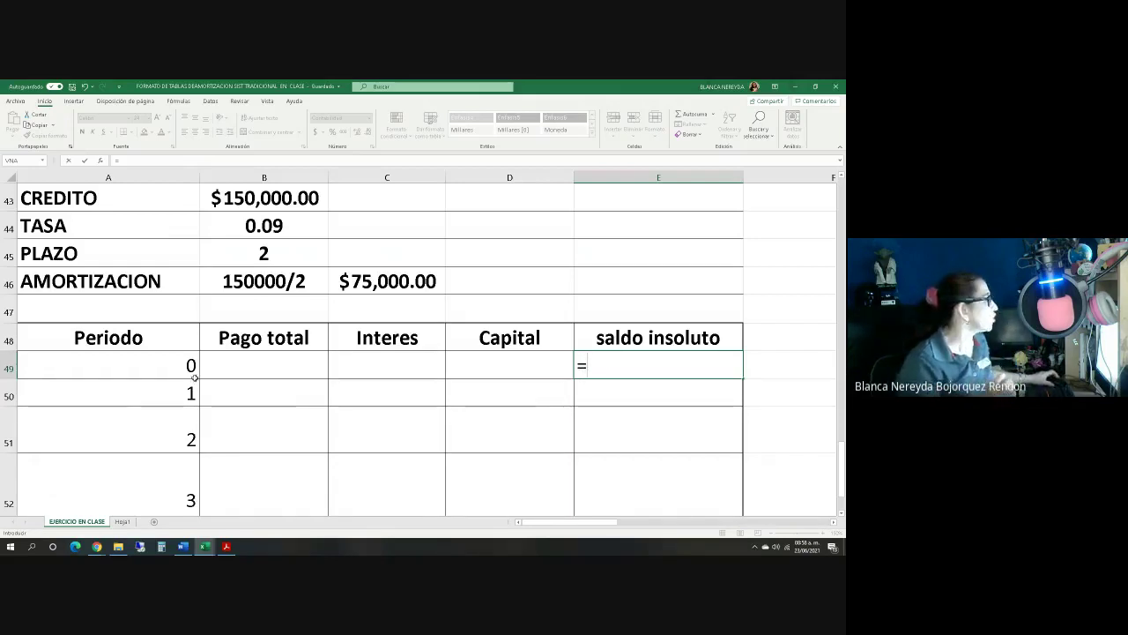
left_click(230, 197)
key("Return")
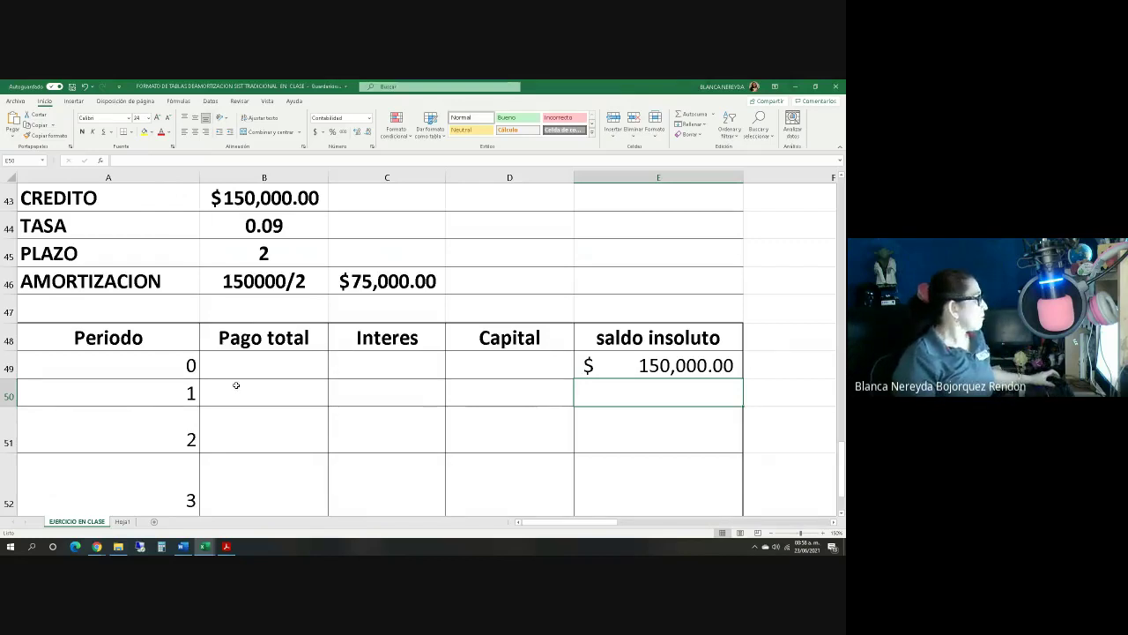
Step: Enter 0 as the Capital payment for grace period 1 in D50 and review the loan data above
left_click(483, 390)
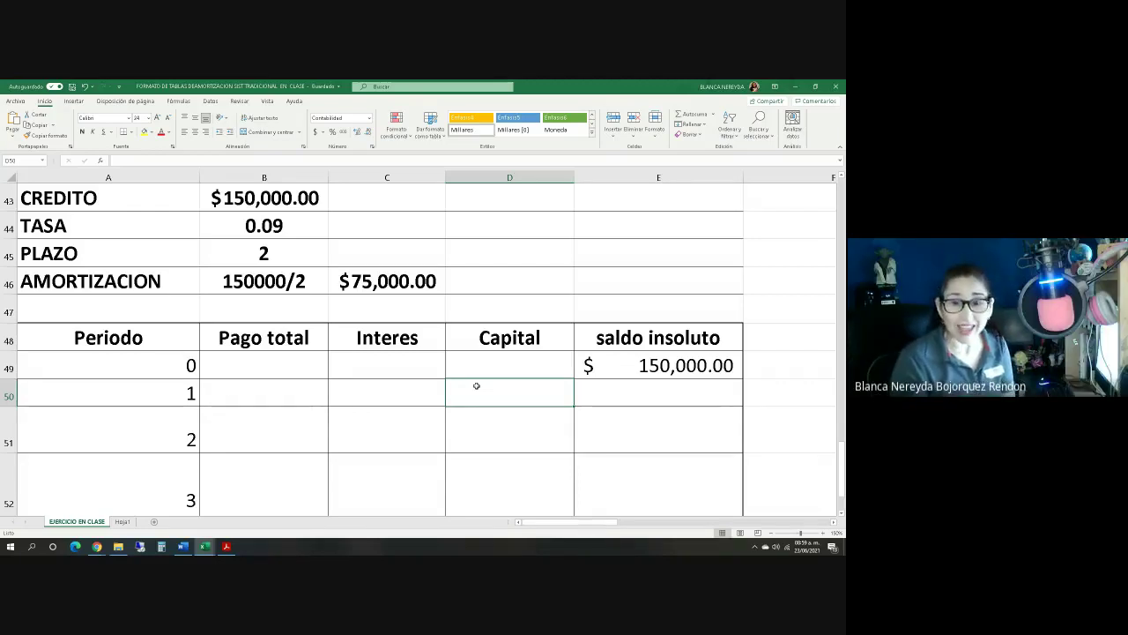
type("0")
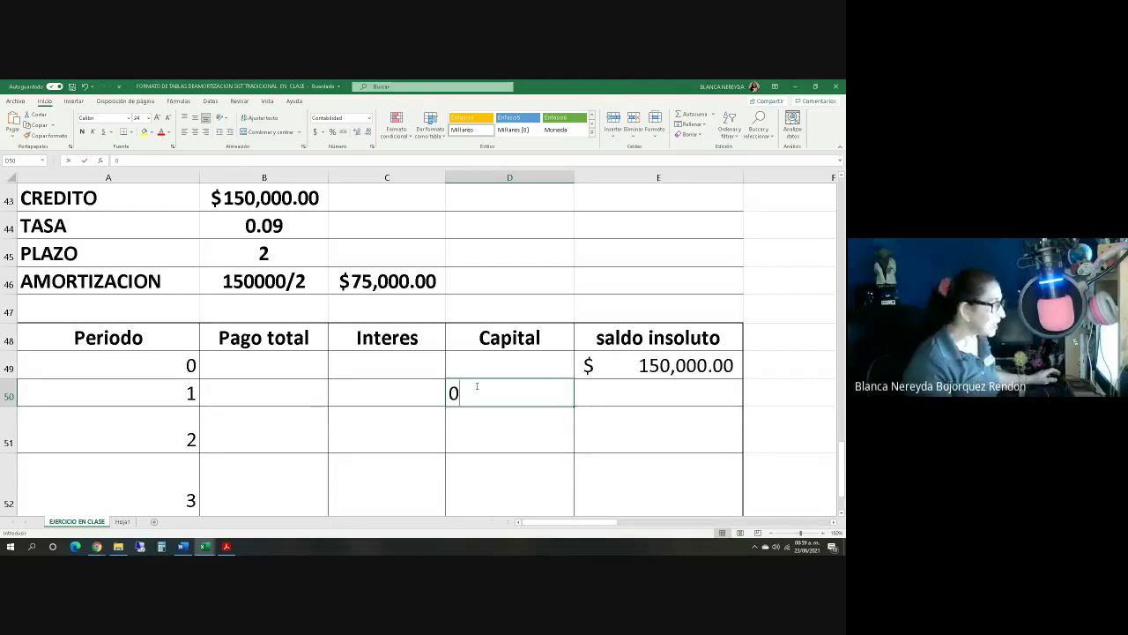
left_click(501, 428)
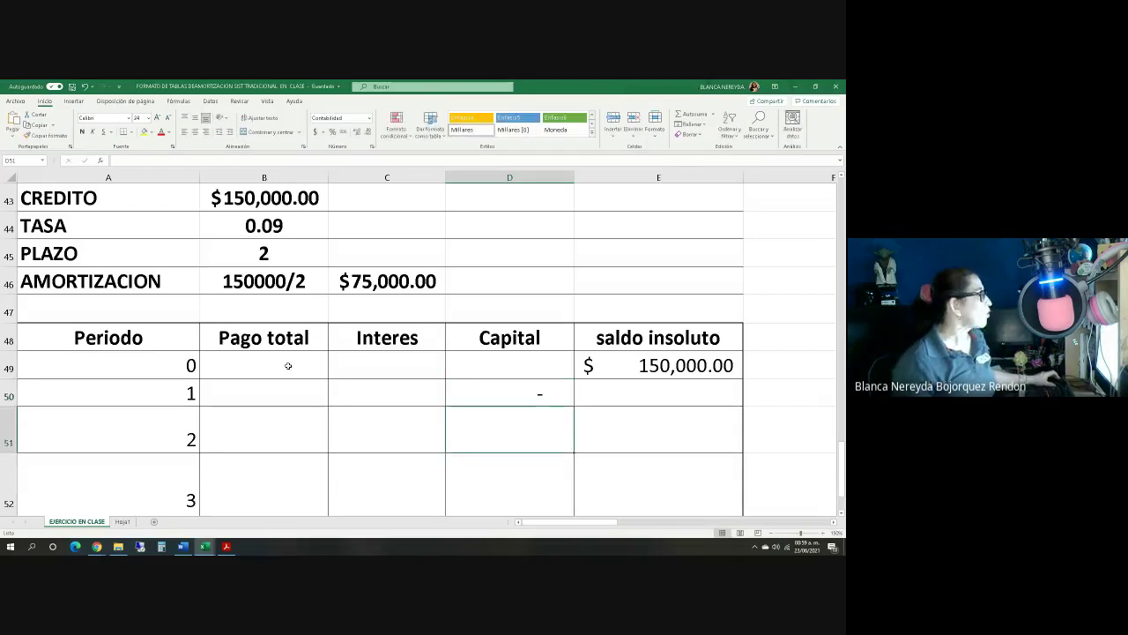
scroll(289, 367, "up", 2)
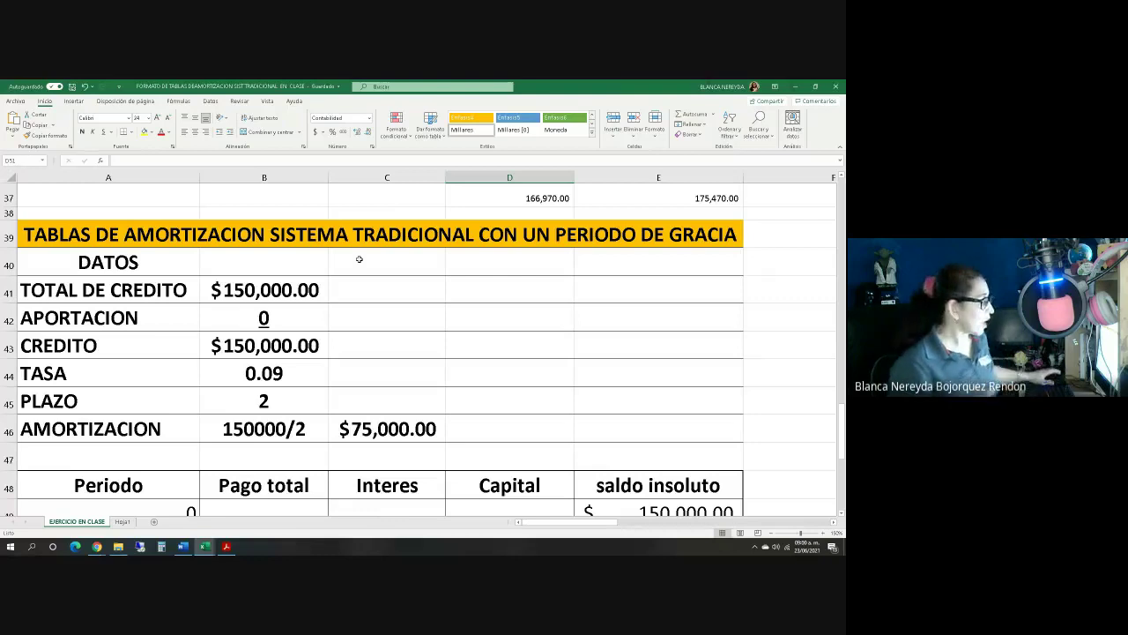
scroll(370, 254, "down", 2)
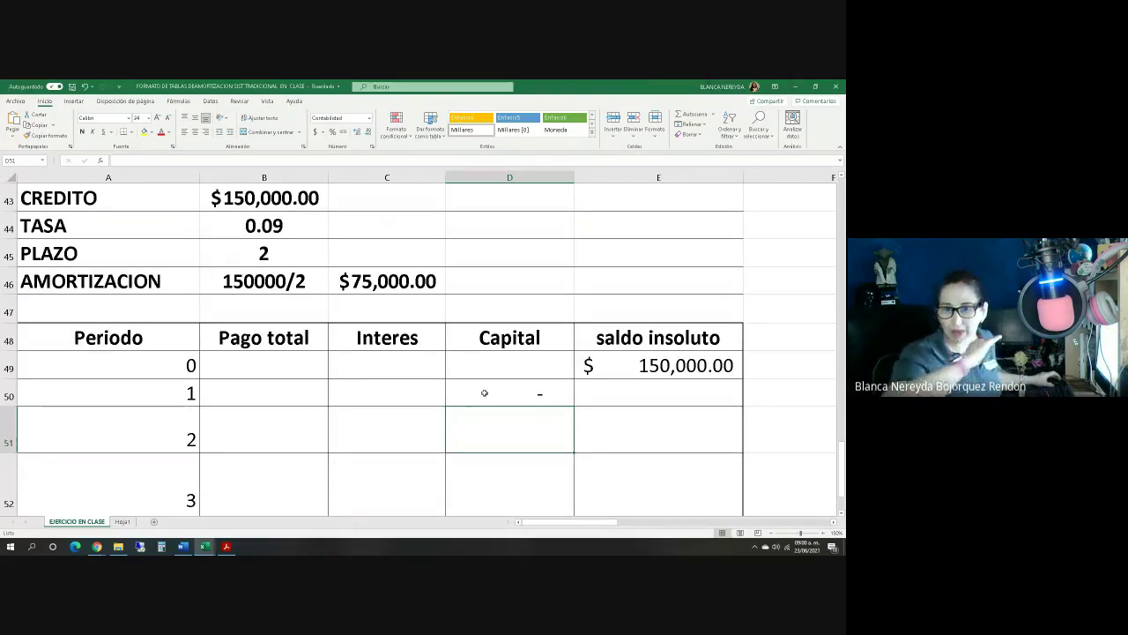
Step: Write the interest calculation as the text 150000*.09 in F49 and set its font size to 20
left_click(391, 391)
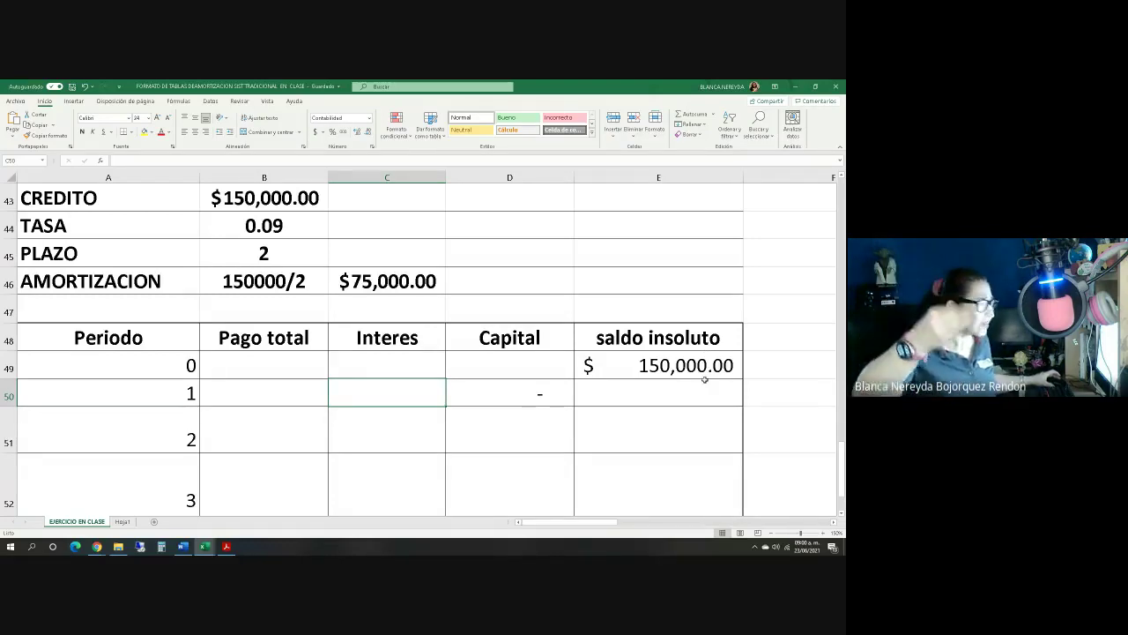
left_click(807, 365)
type("1500")
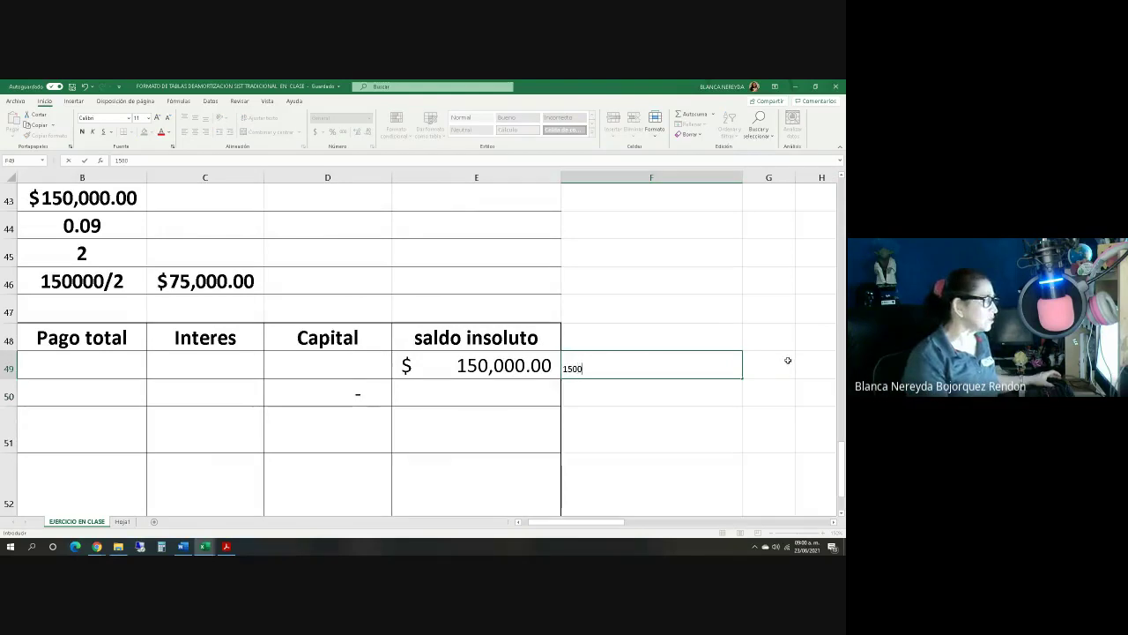
type("00*")
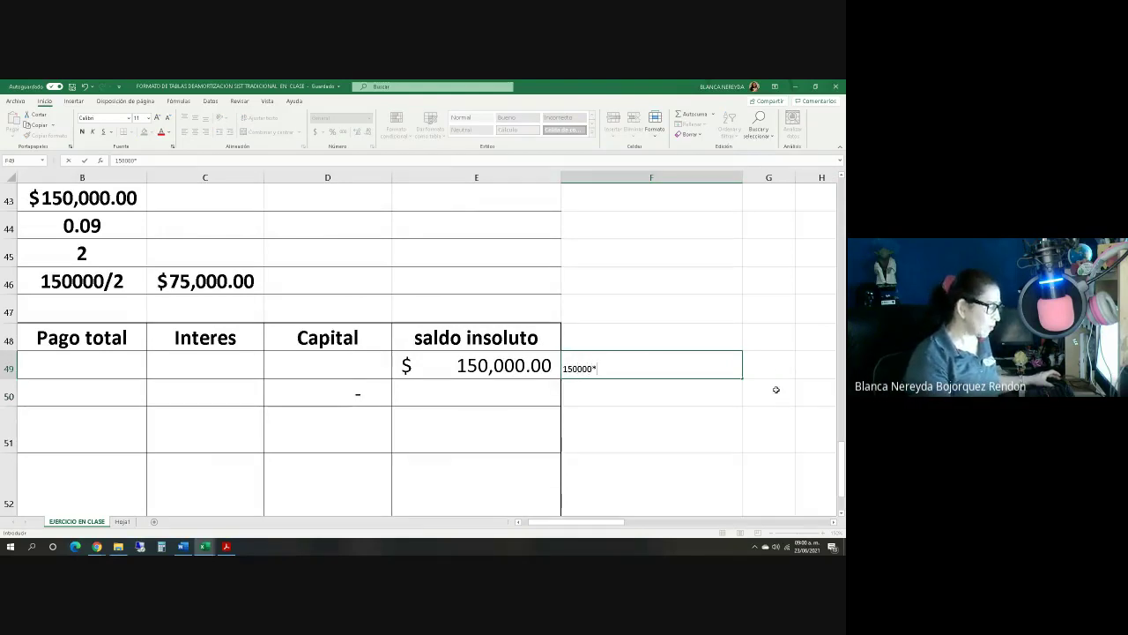
type(".09")
key("Return")
left_click(634, 369)
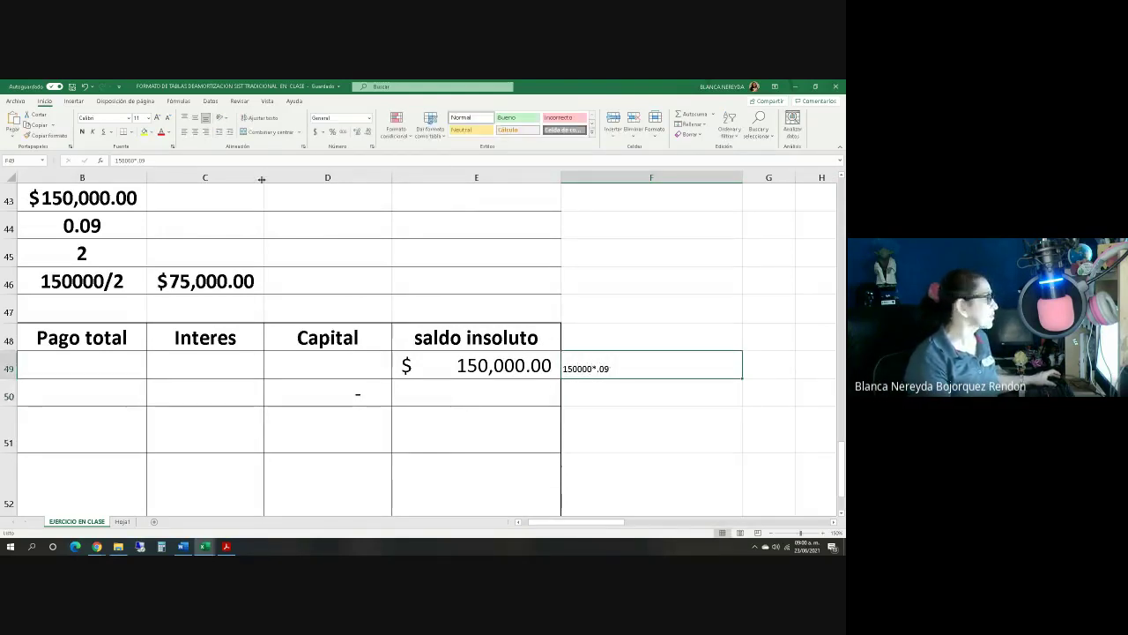
left_click(145, 117)
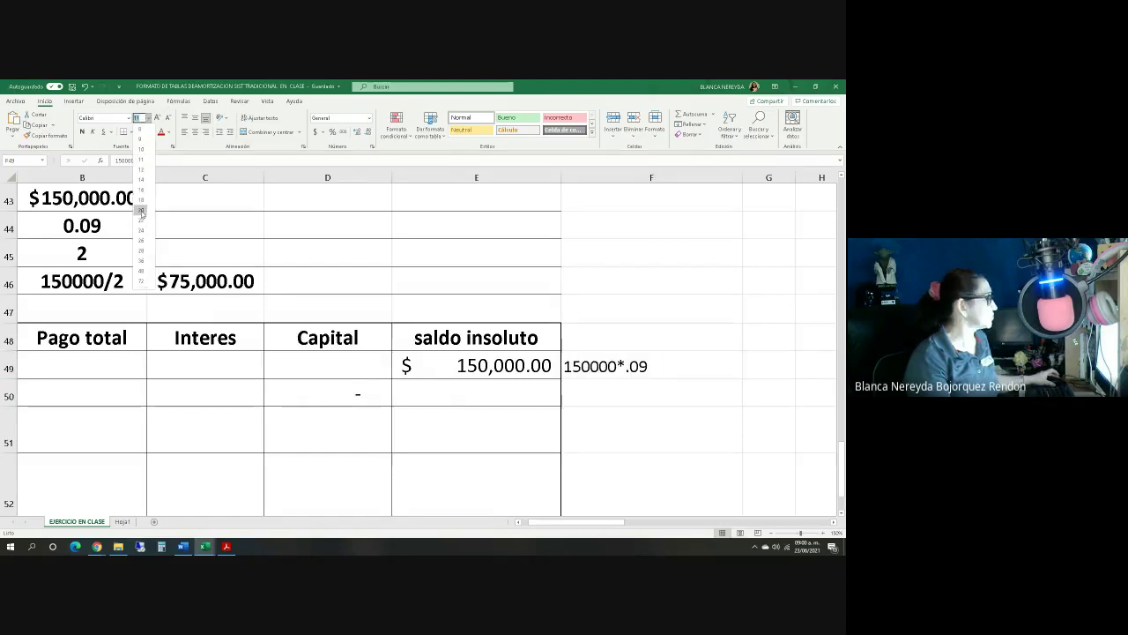
left_click(140, 209)
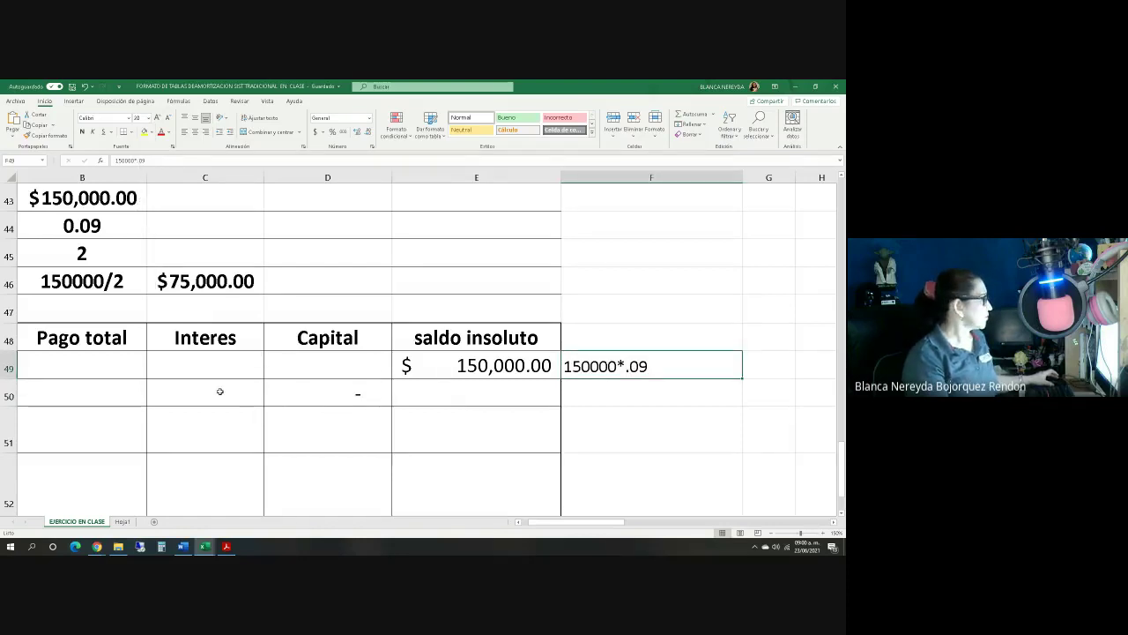
Step: Calculate the period 1 Interes in C50 with the formula =E49*$B$44, keeping the rate reference absolute
left_click(253, 394)
scroll(227, 424, "left", 1)
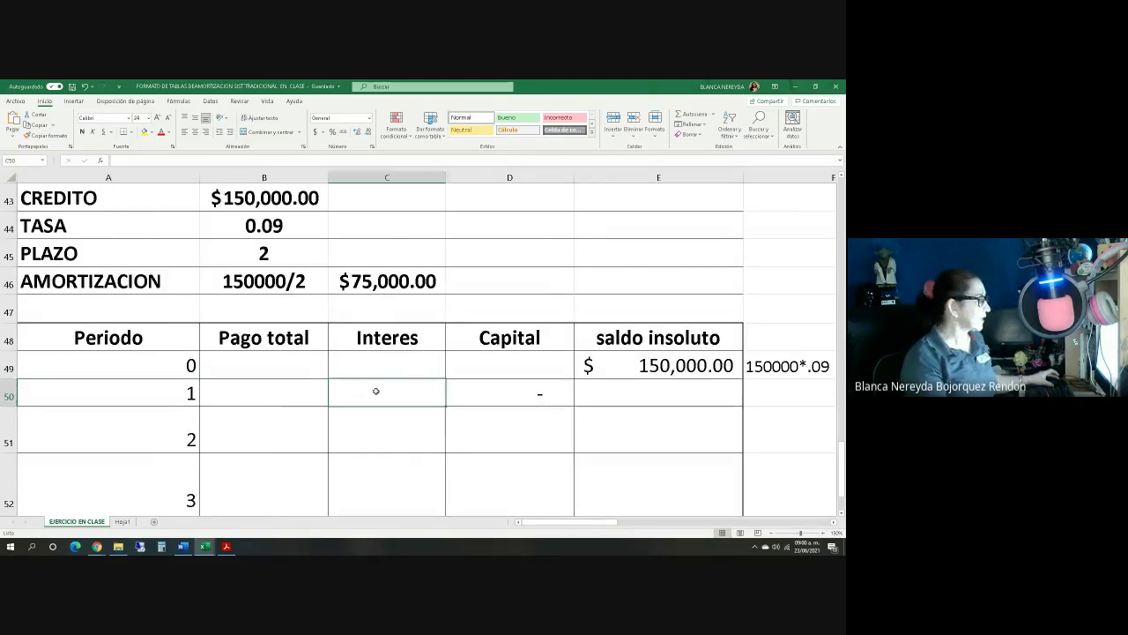
type("=")
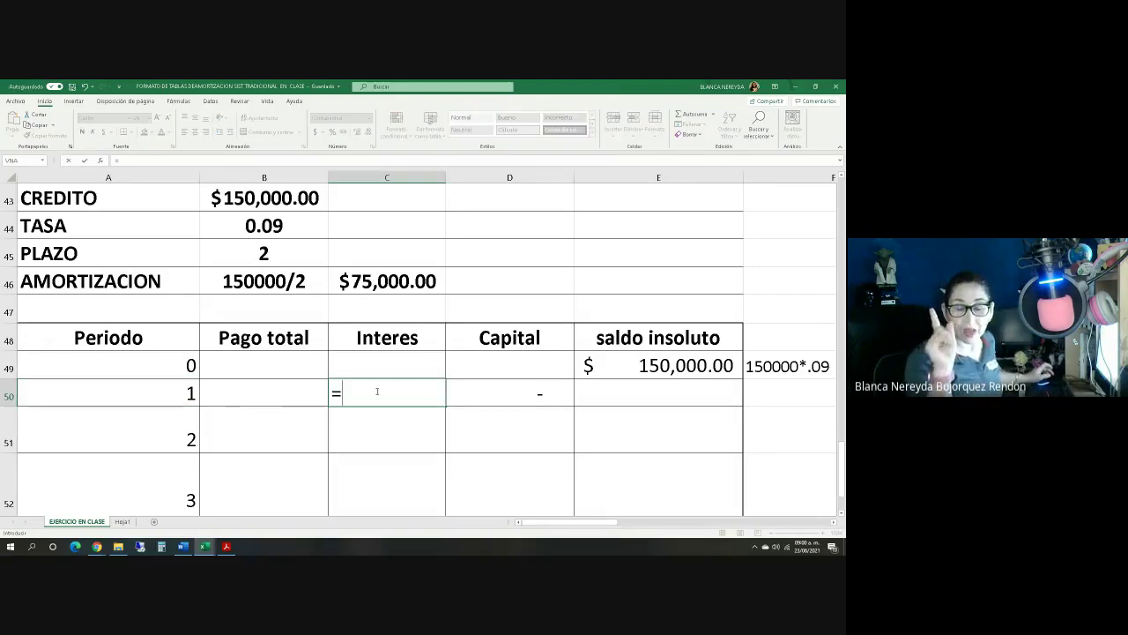
left_click(643, 365)
type("*")
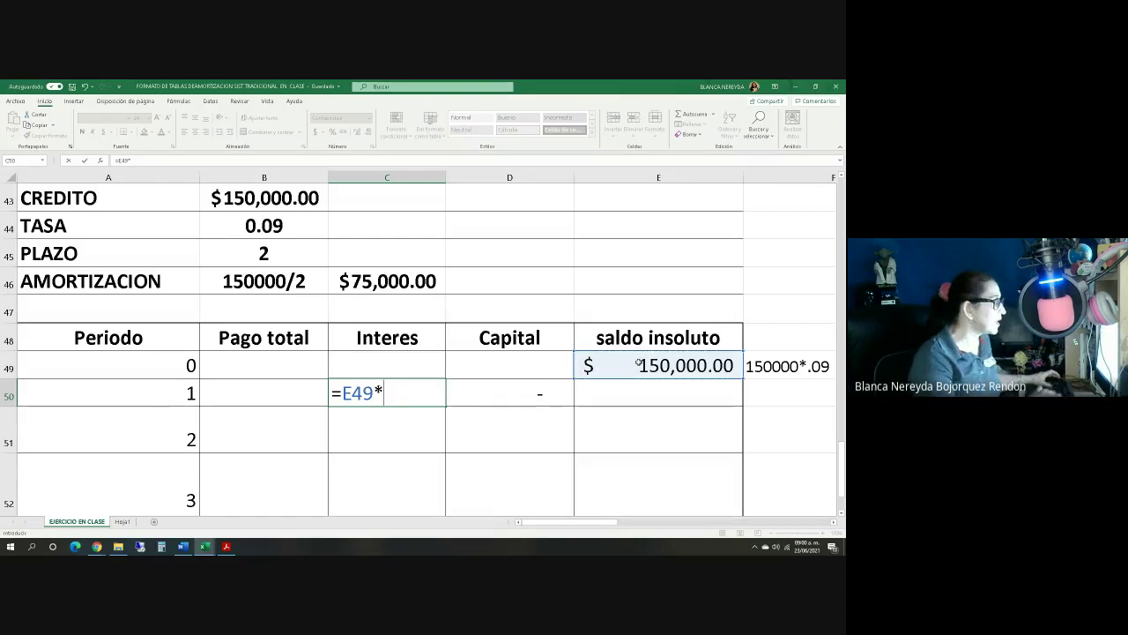
left_click(248, 226)
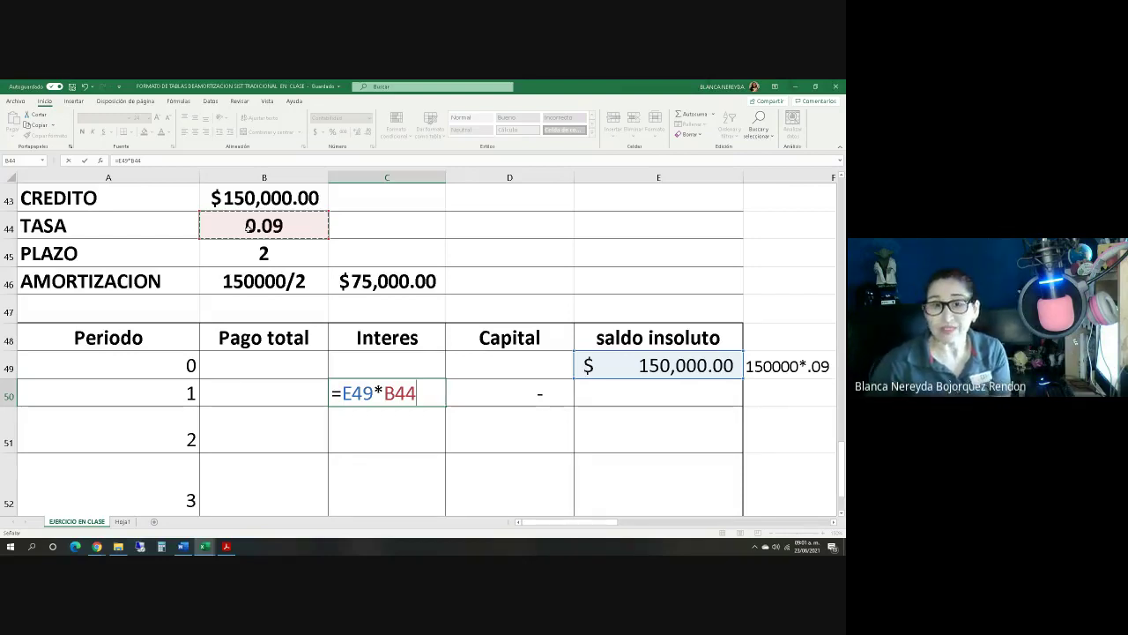
key("F4")
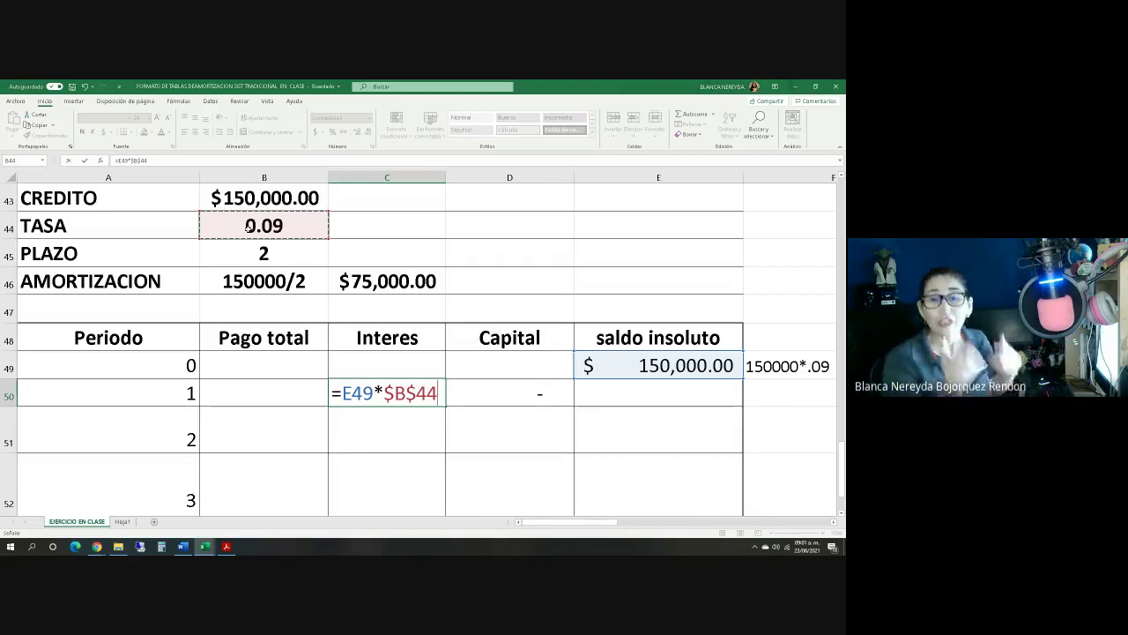
key("Return")
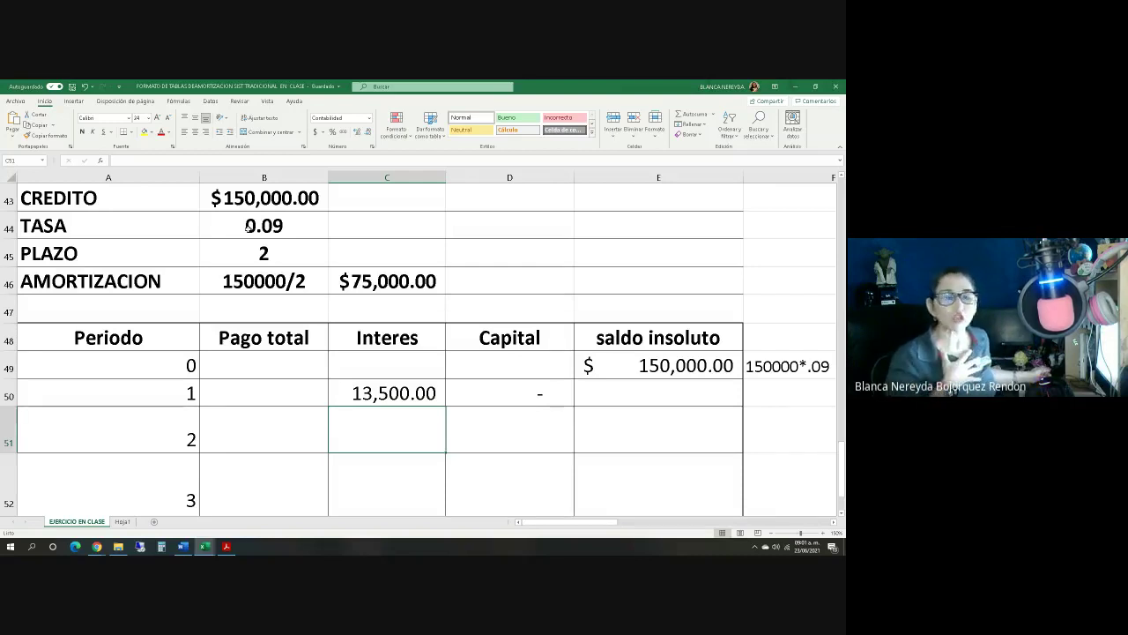
Step: Calculate the period 1 Pago total in B50 by adding interest and capital with the formula =C50+D50
left_click(216, 386)
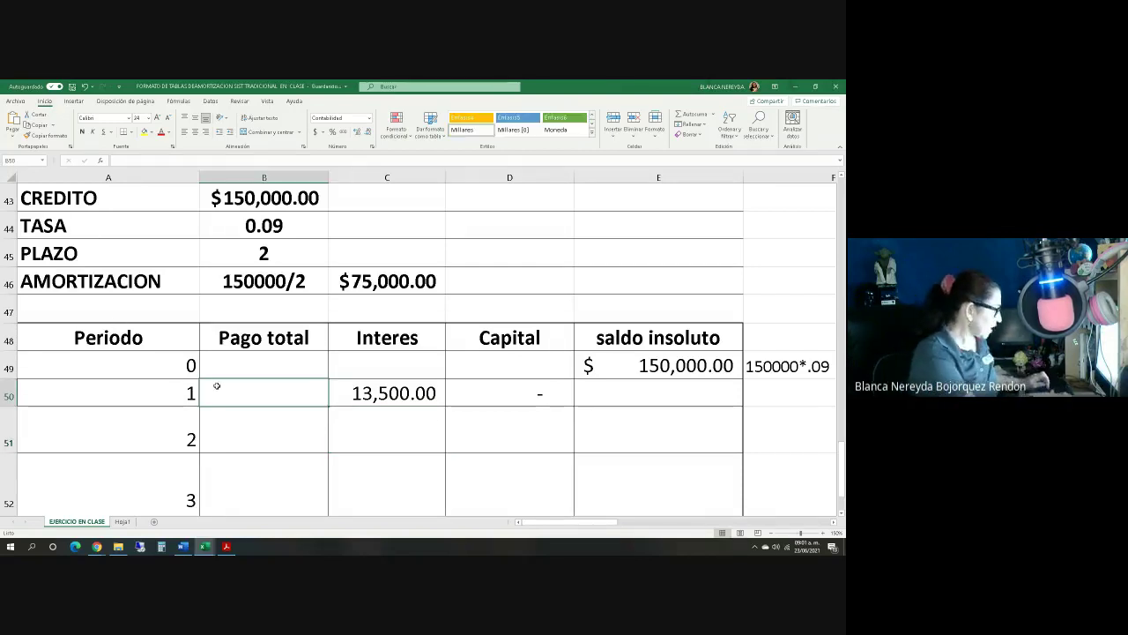
type("=")
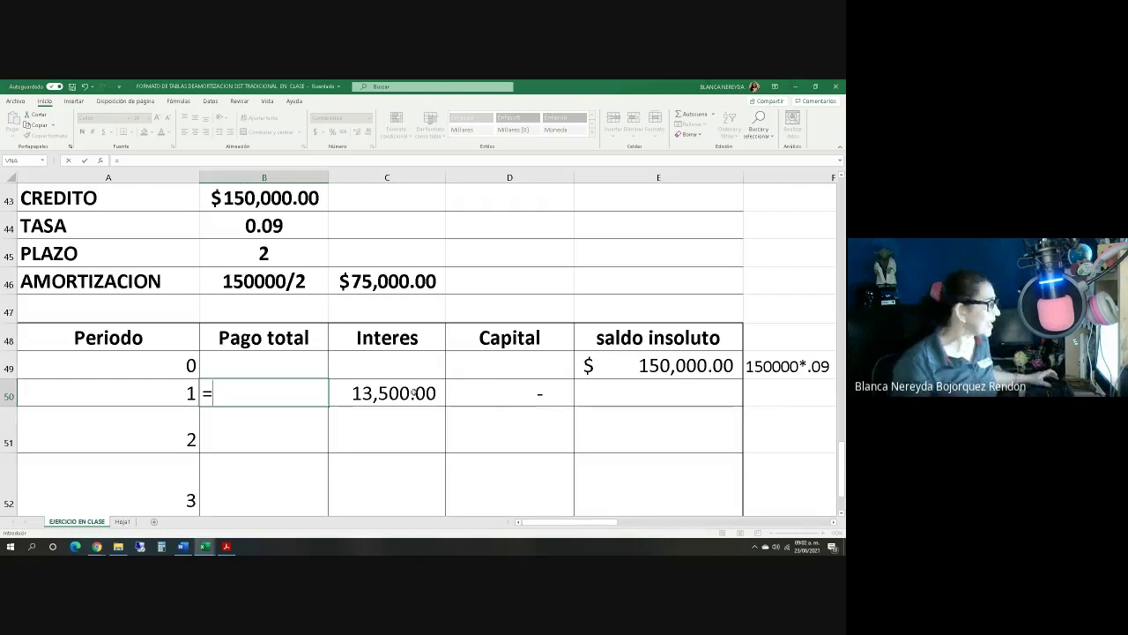
left_click(366, 391)
type("+")
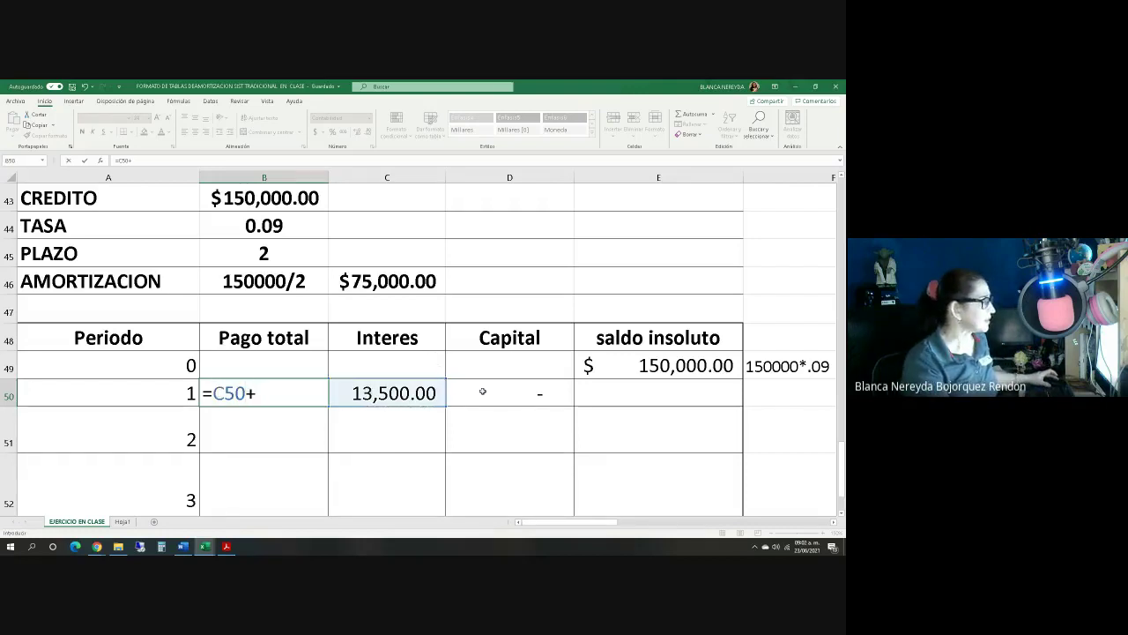
left_click(483, 388)
key("Return")
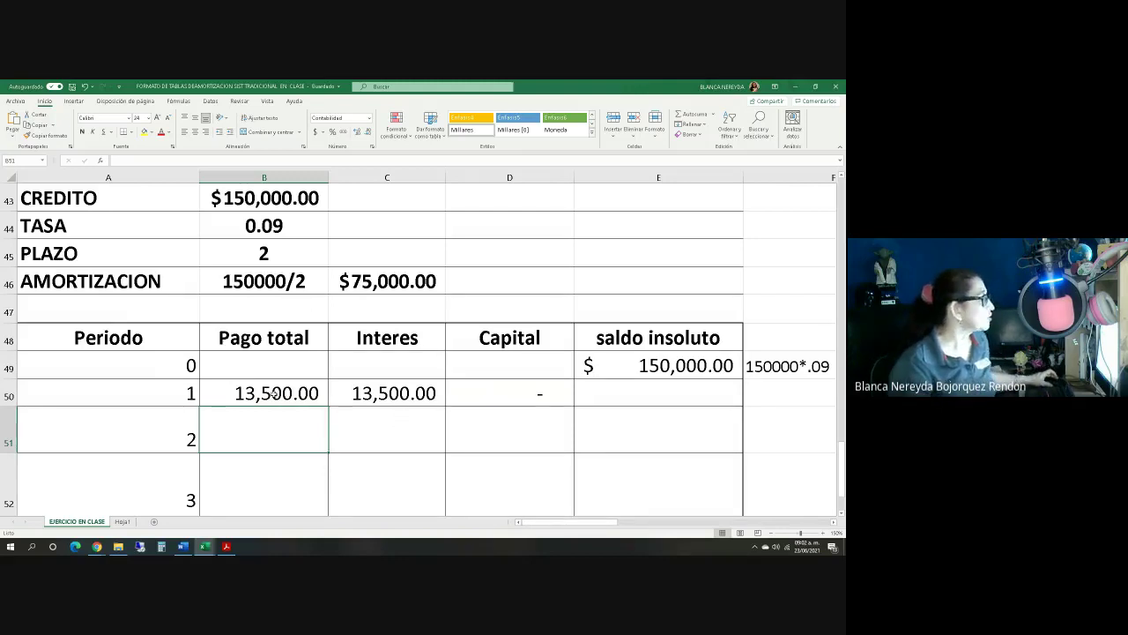
left_click(275, 393)
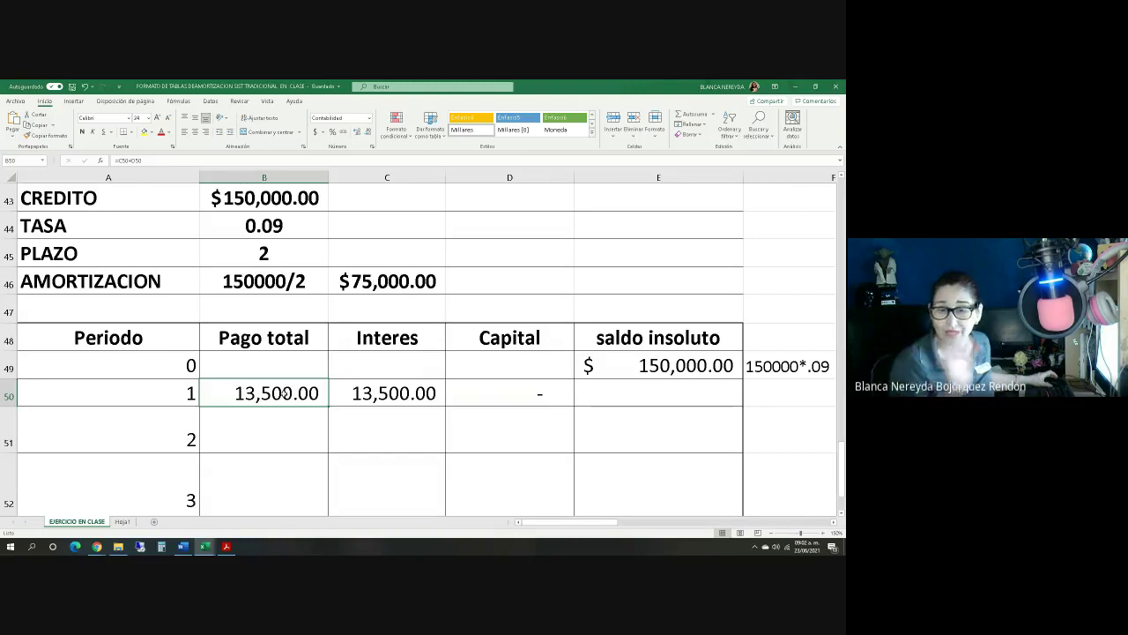
Step: Calculate the period 1 saldo insoluto in E50 with the formula =E49-D50
left_click(619, 389)
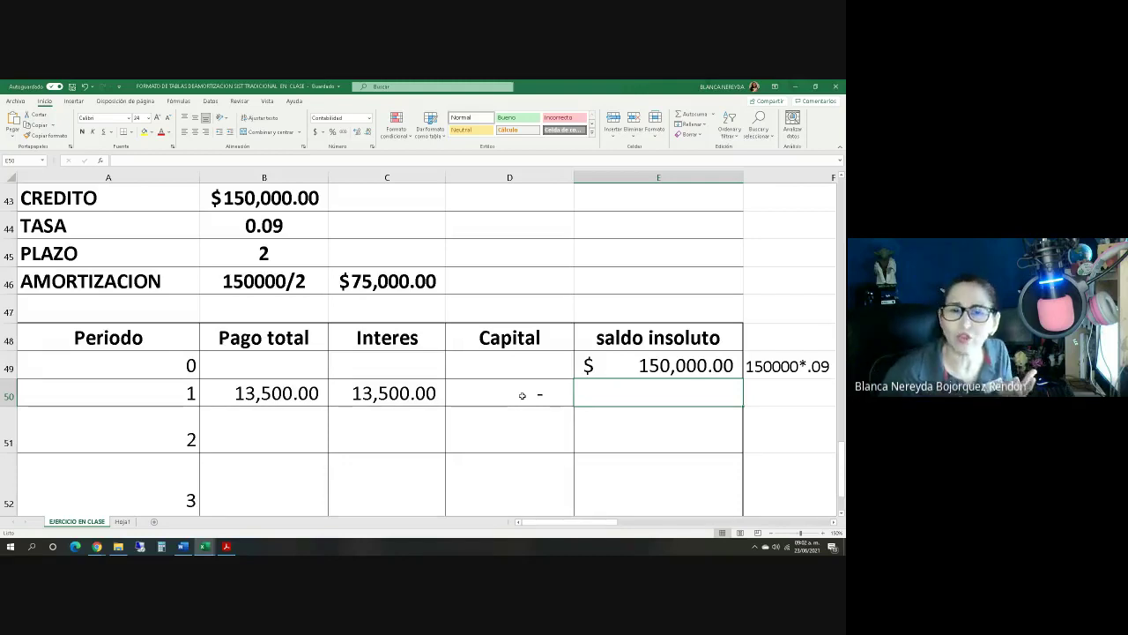
type("=")
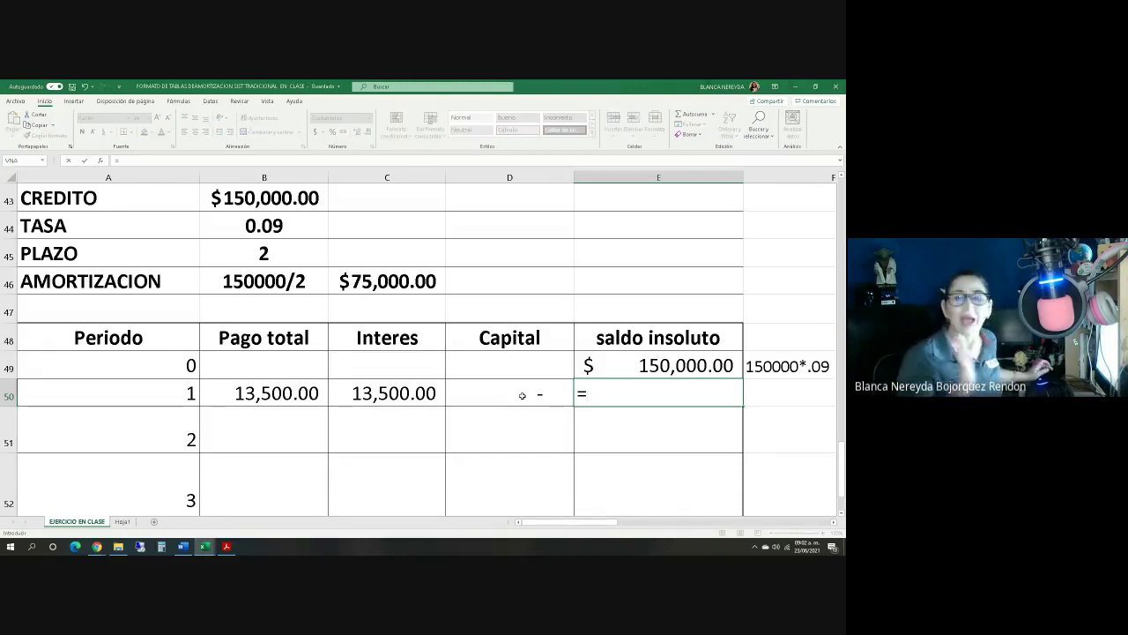
left_click(644, 365)
type("-")
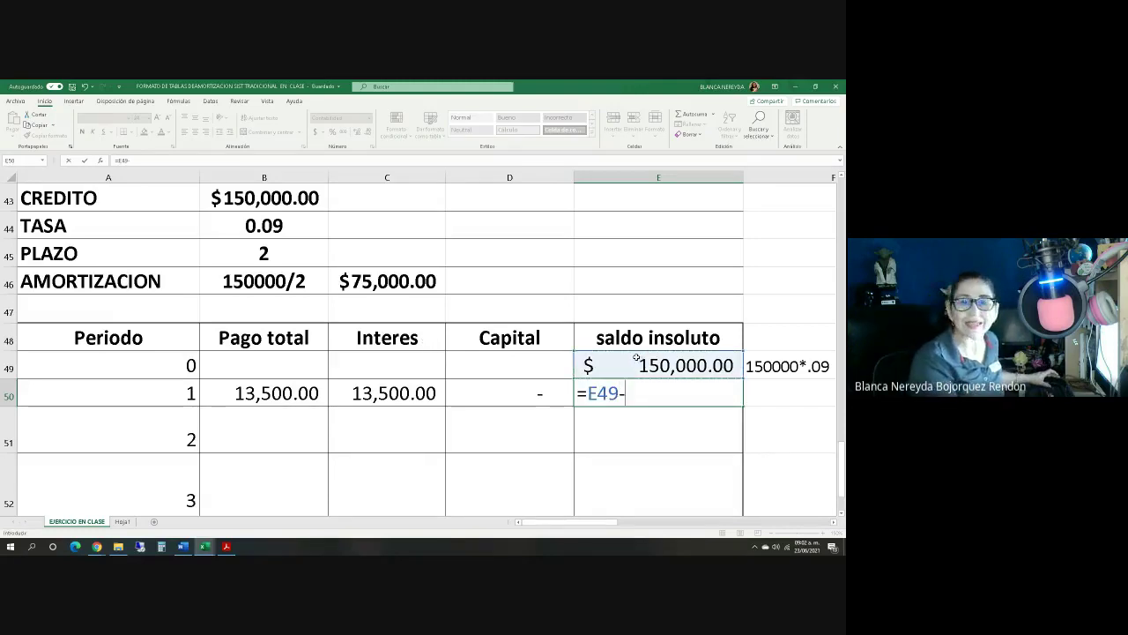
left_click(487, 393)
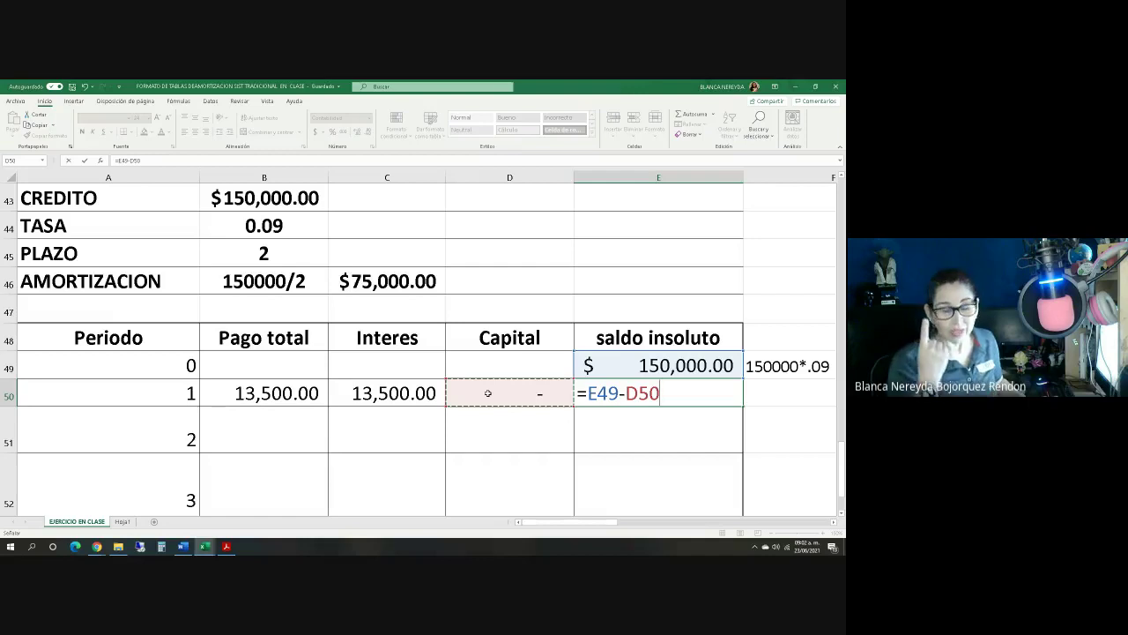
key("Return")
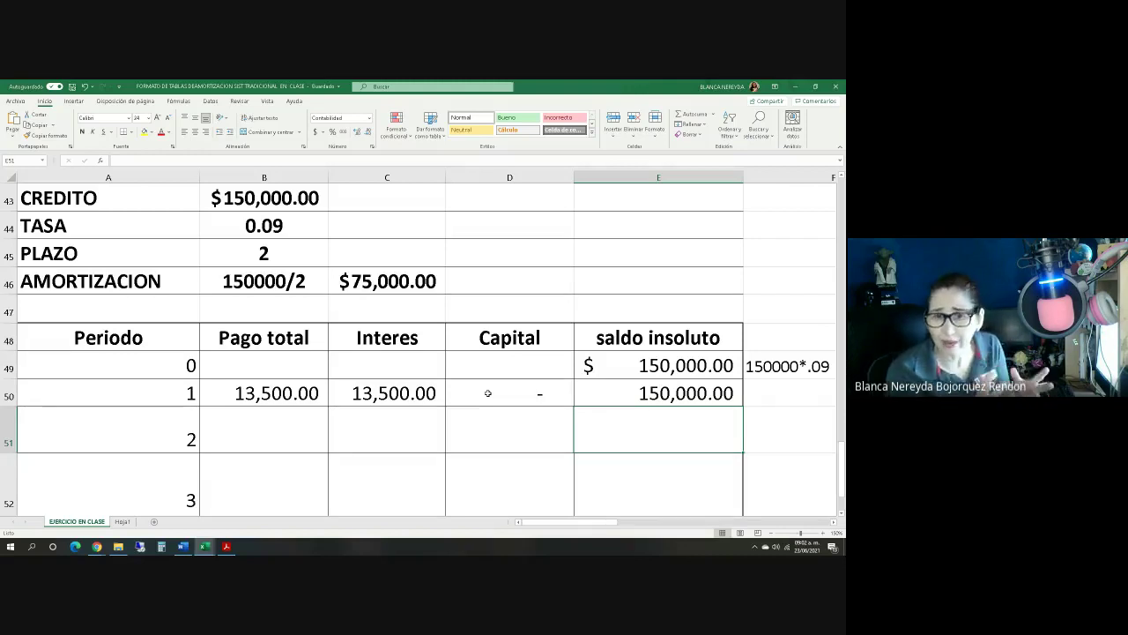
Step: Fill the period 1 interest formula from C50 down to C51
left_click(390, 396)
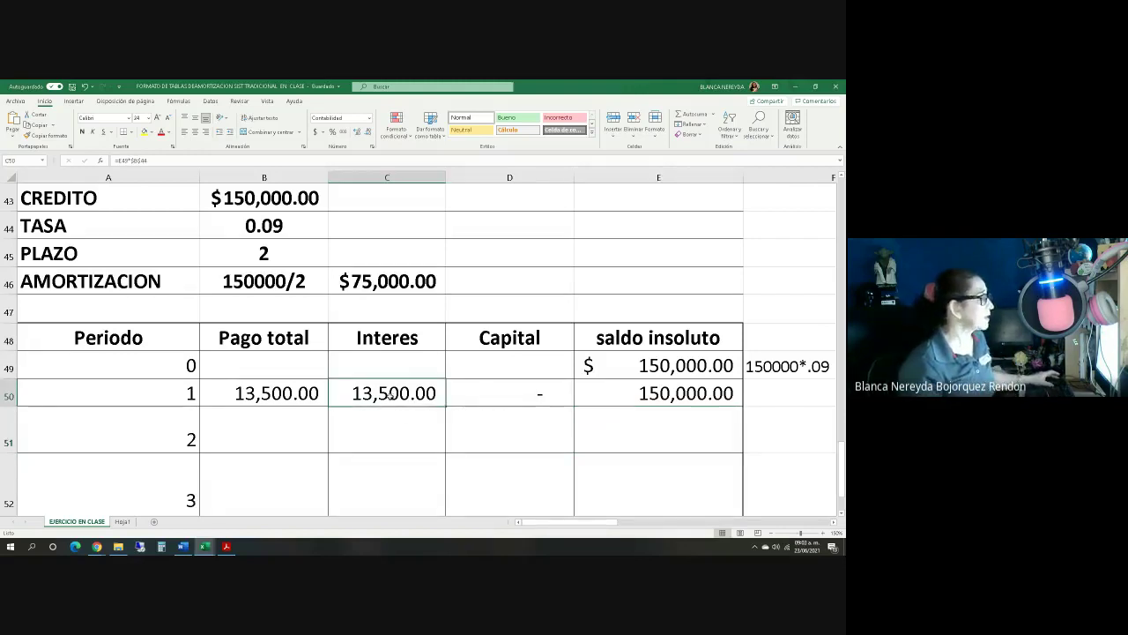
left_click_drag(447, 406, 450, 440)
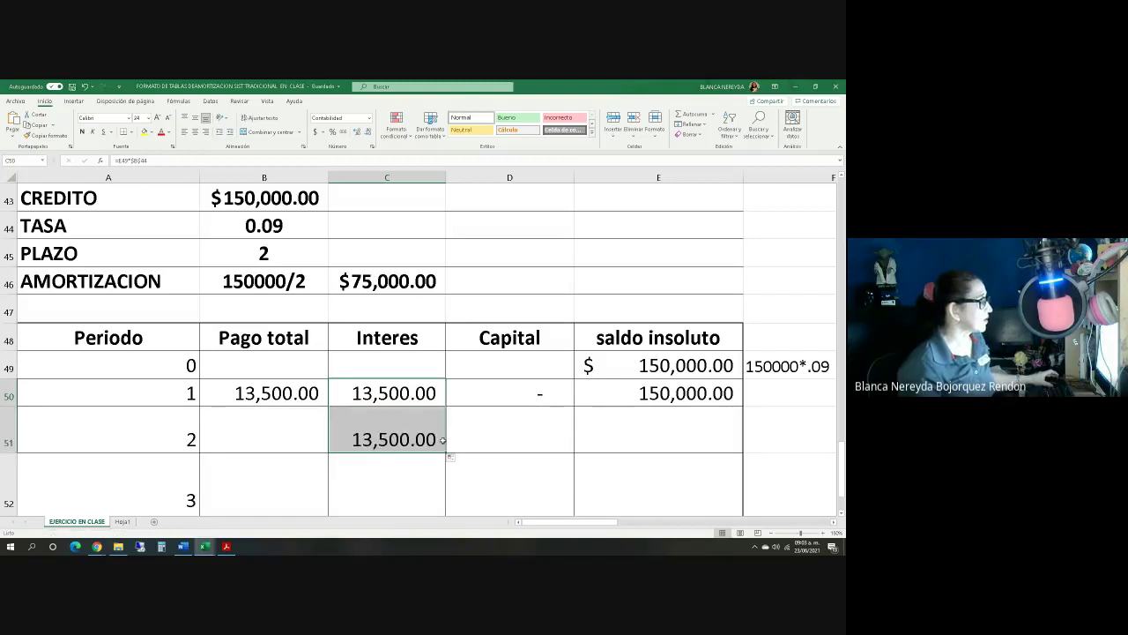
Step: Rebuild the period 2 Interes in C51 with the formula =E50*$B$44, keeping the rate reference absolute
left_click(368, 441)
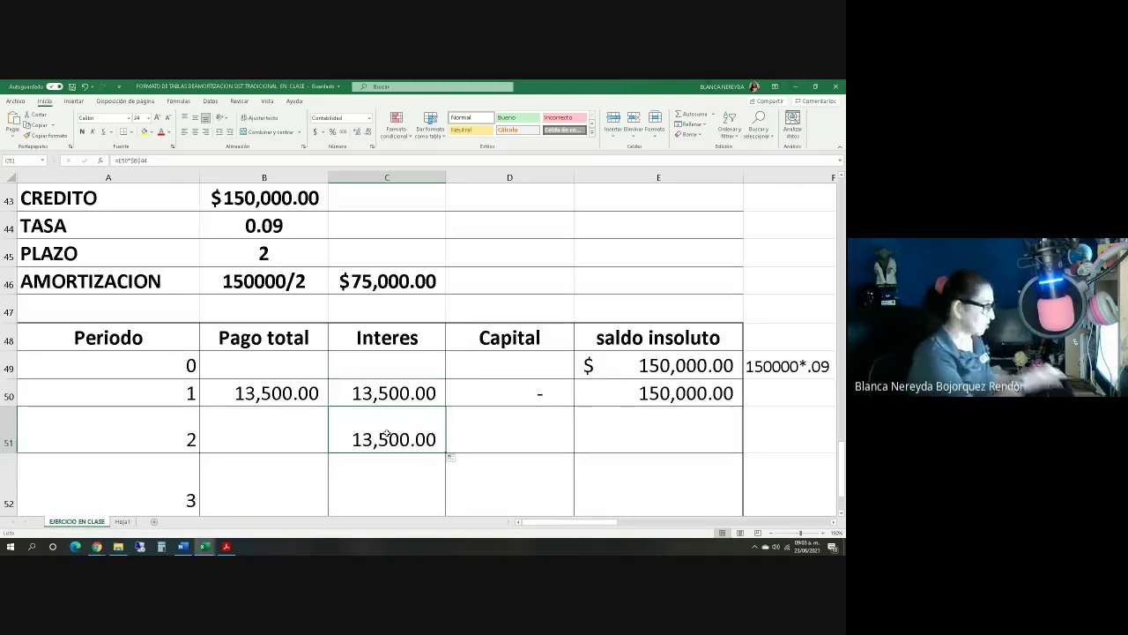
type("=")
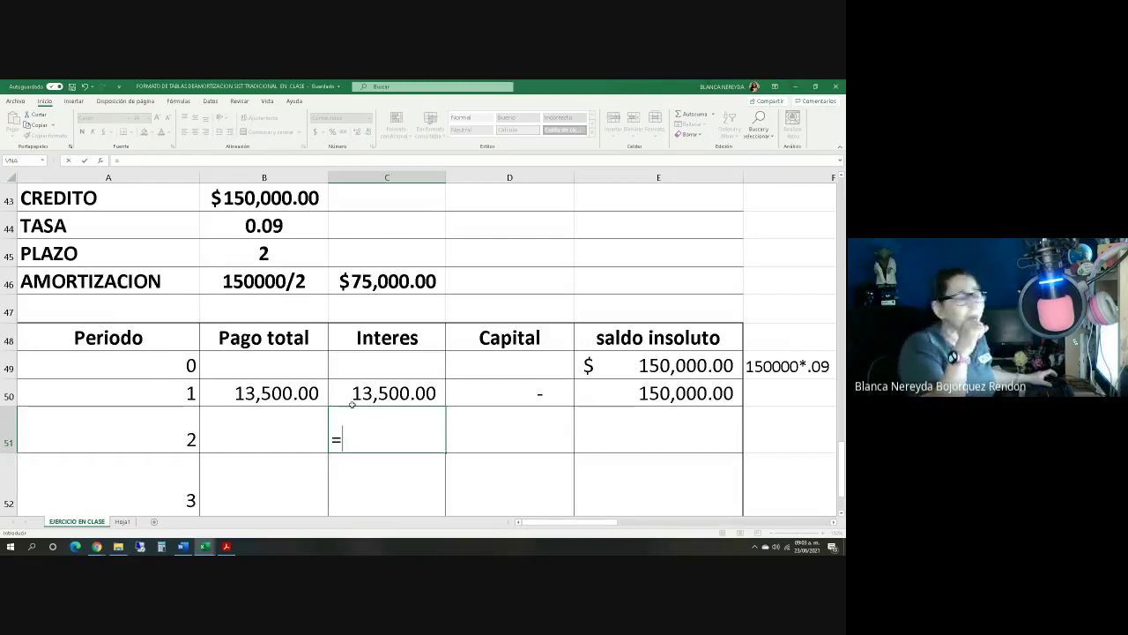
left_click(620, 397)
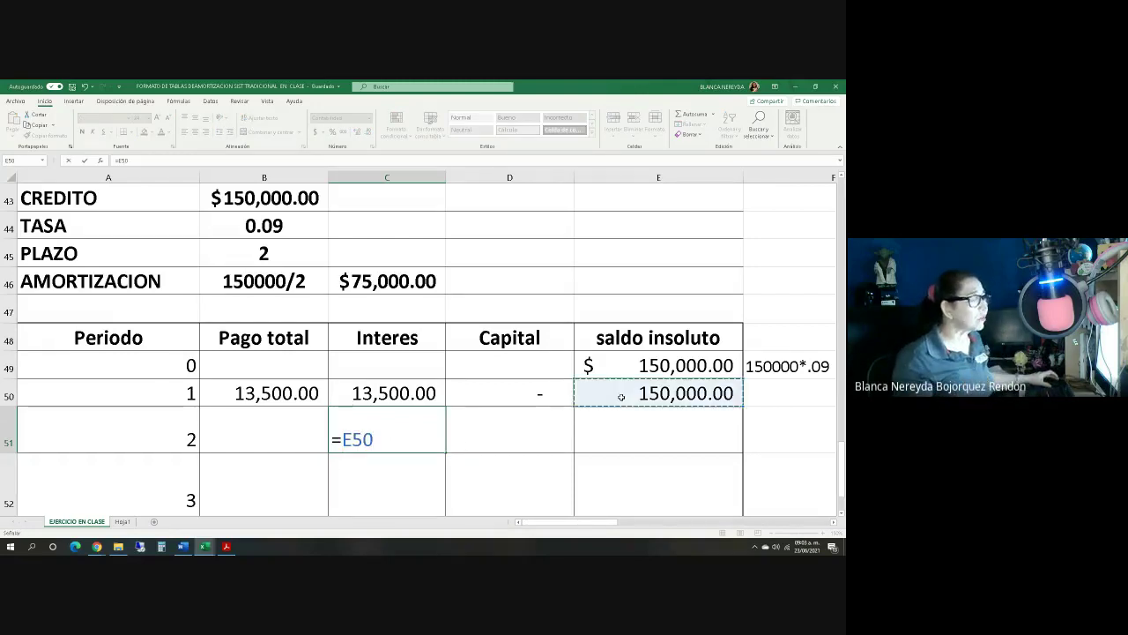
left_click(235, 224)
key("F4")
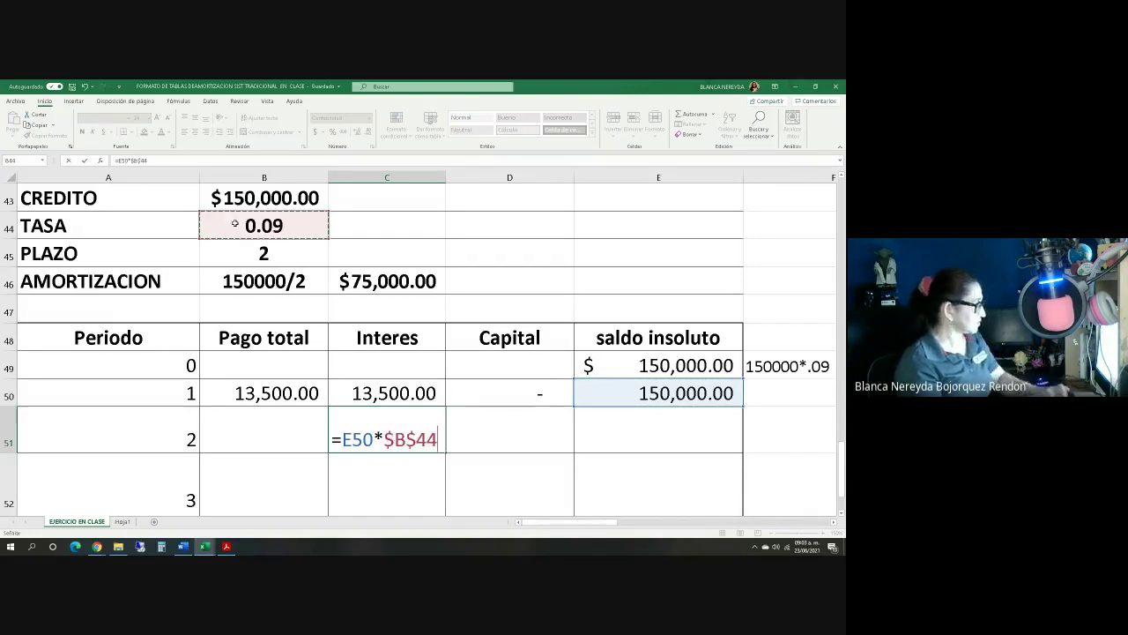
key("Return")
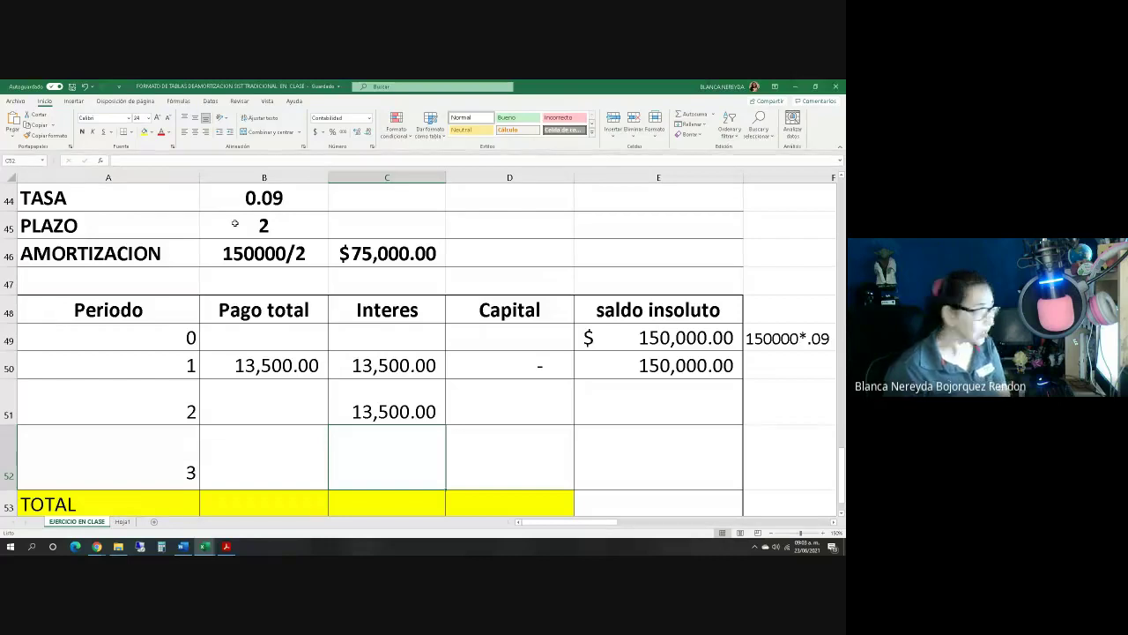
Step: Set the period 2 Capital in D51 equal to the amortization amount in C46
left_click(503, 407)
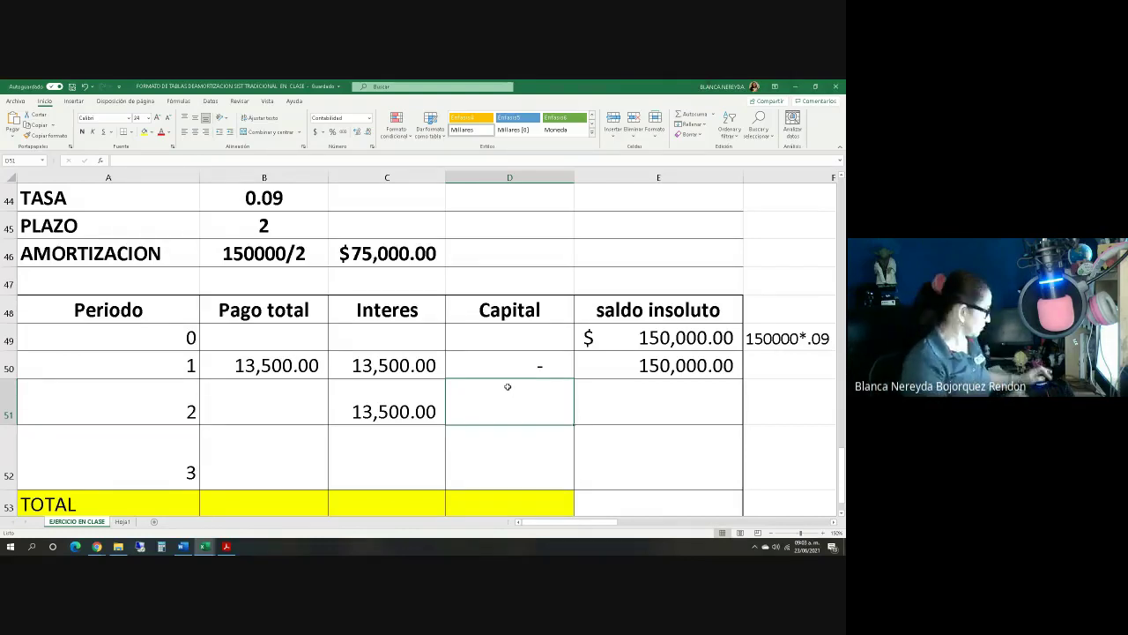
type("=")
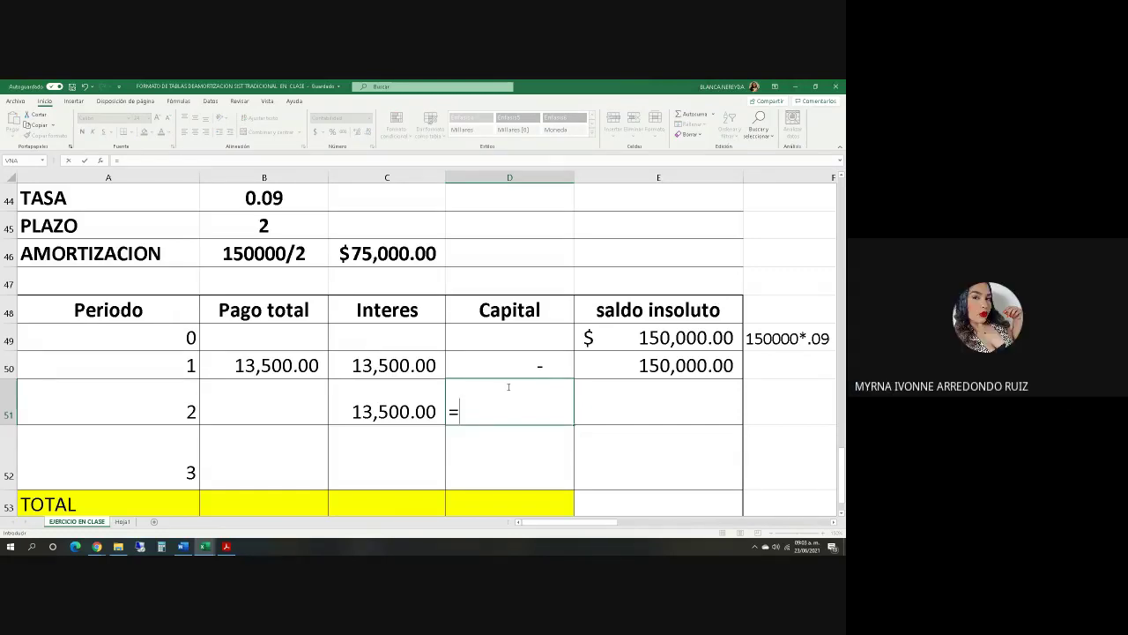
left_click(380, 253)
key("Return")
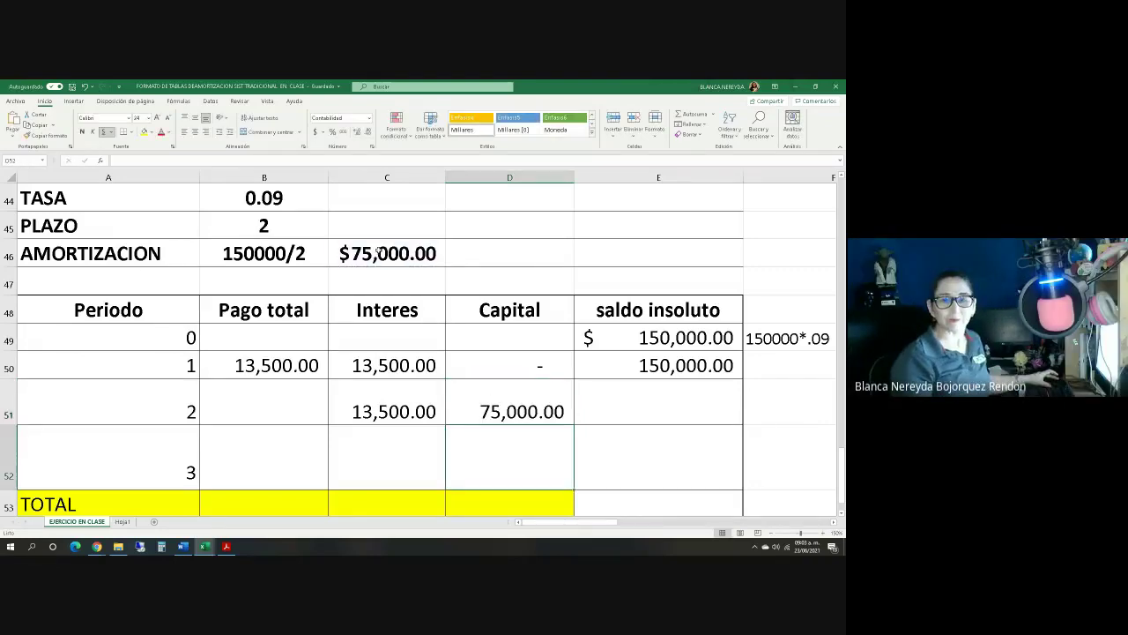
Step: Fill the period 1 Pago total formula from B50 down to B51
left_click(293, 394)
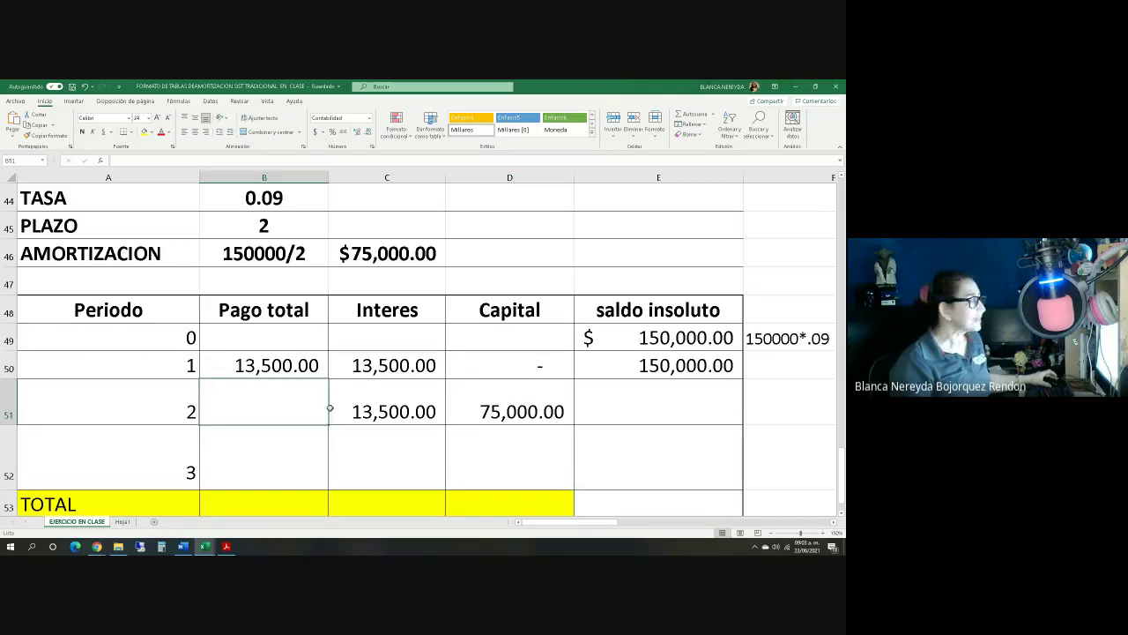
left_click(316, 362)
left_click_drag(328, 381, 330, 416)
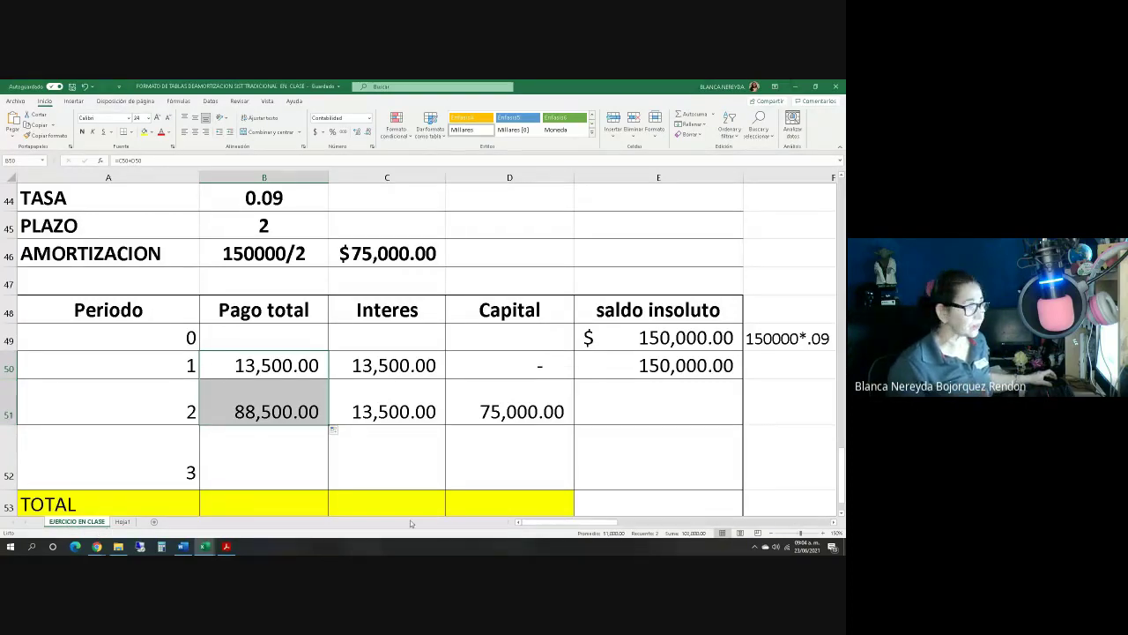
Step: Fill the period 1 saldo insoluto formula from E50 down to E51
left_click(618, 413)
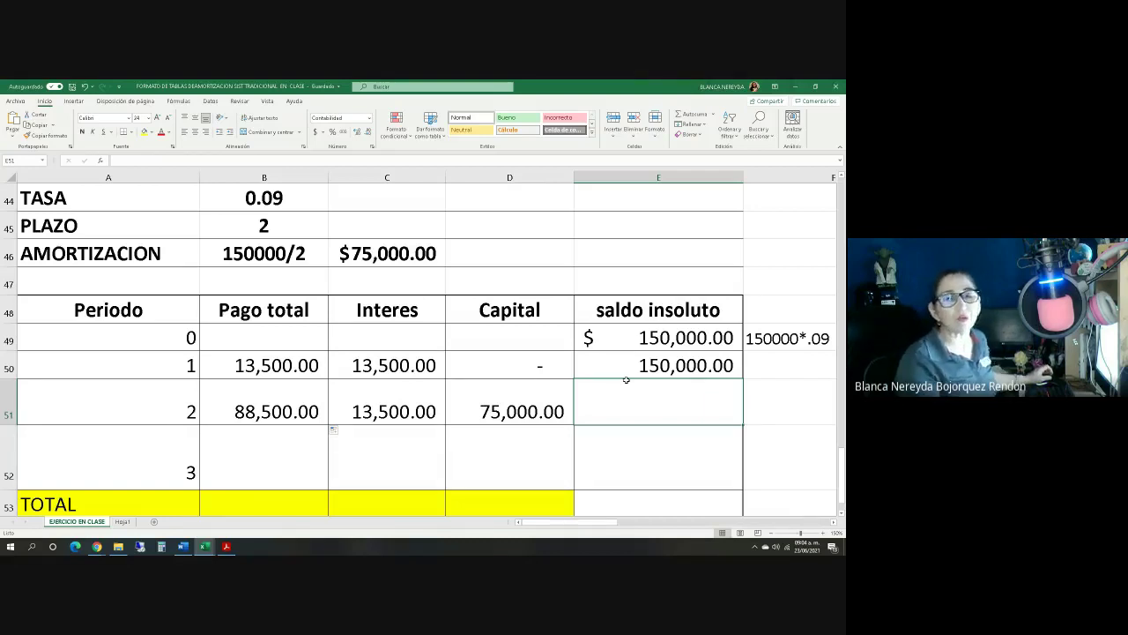
left_click(670, 363)
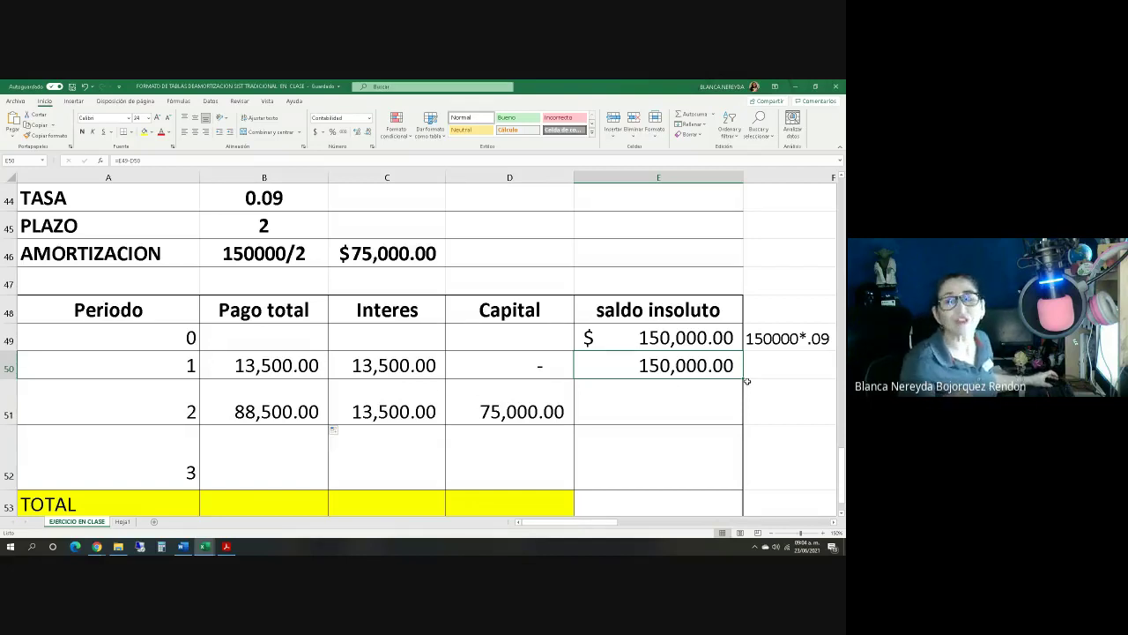
left_click_drag(746, 381, 744, 410)
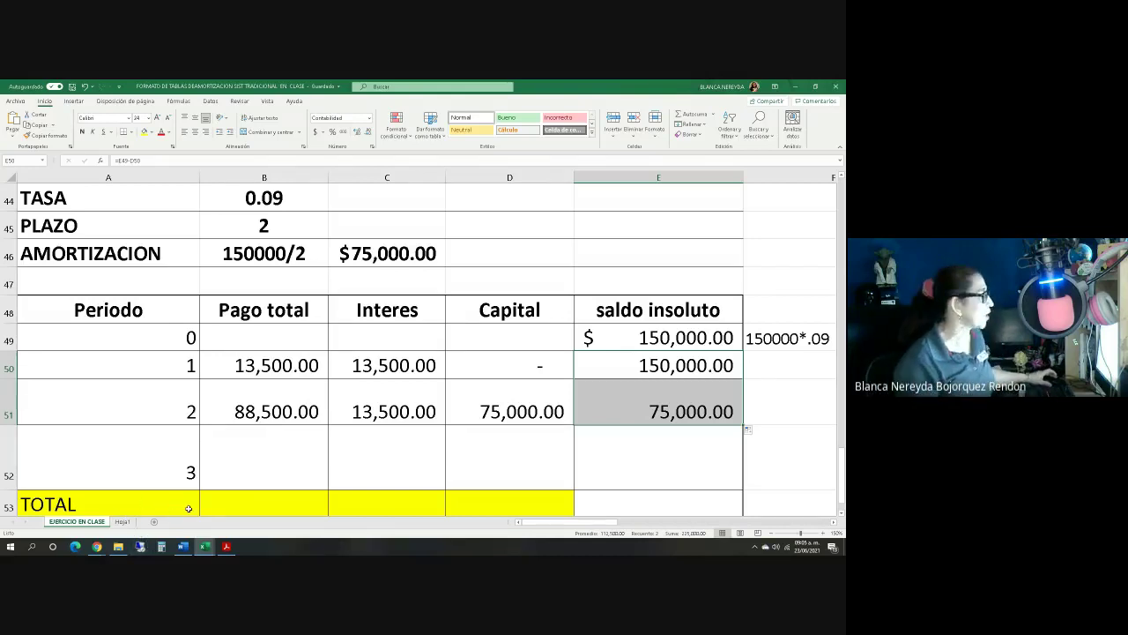
Step: Fill B51:D51 down into the period 3 row and replace the Capital in D52 with a reference to the amortization in C46
left_click_drag(252, 408, 578, 492)
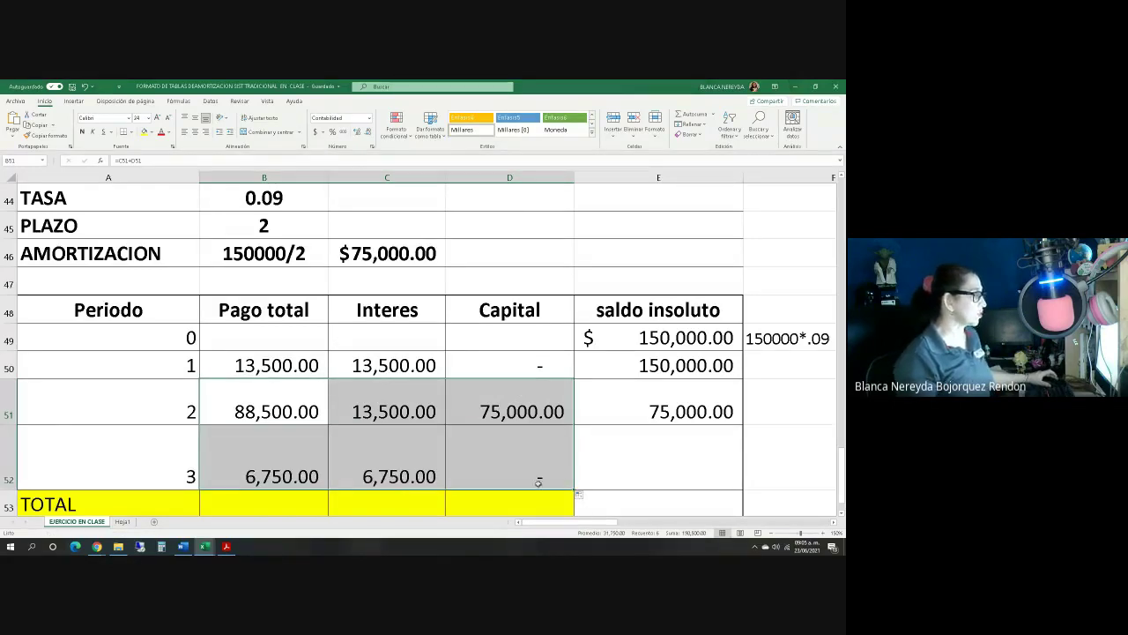
left_click(515, 474)
key("BackSpace")
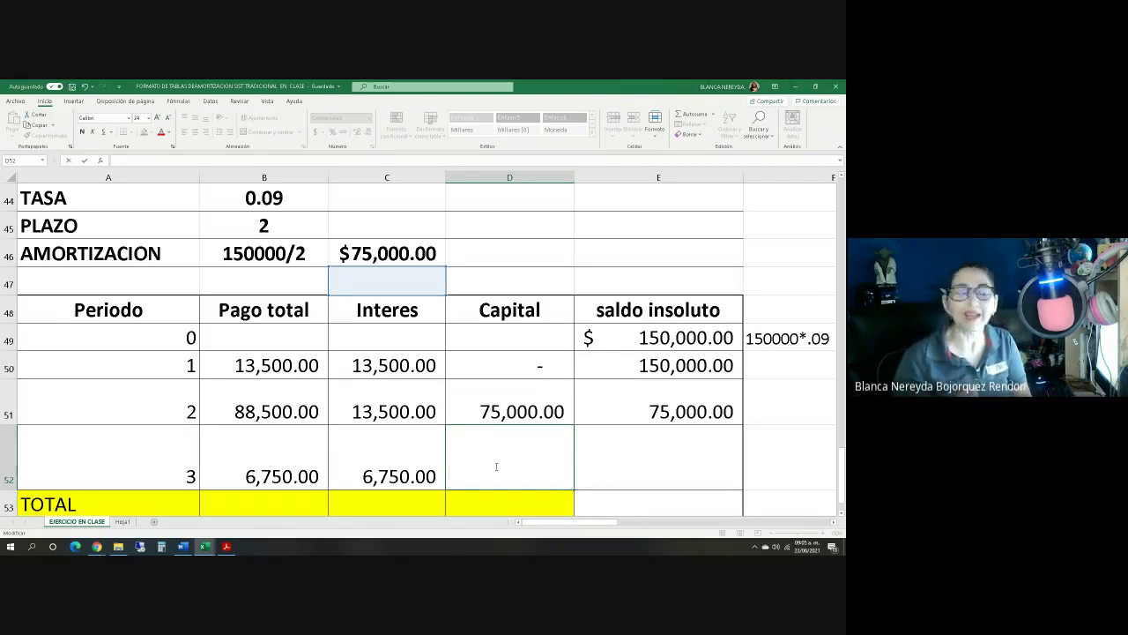
type("=")
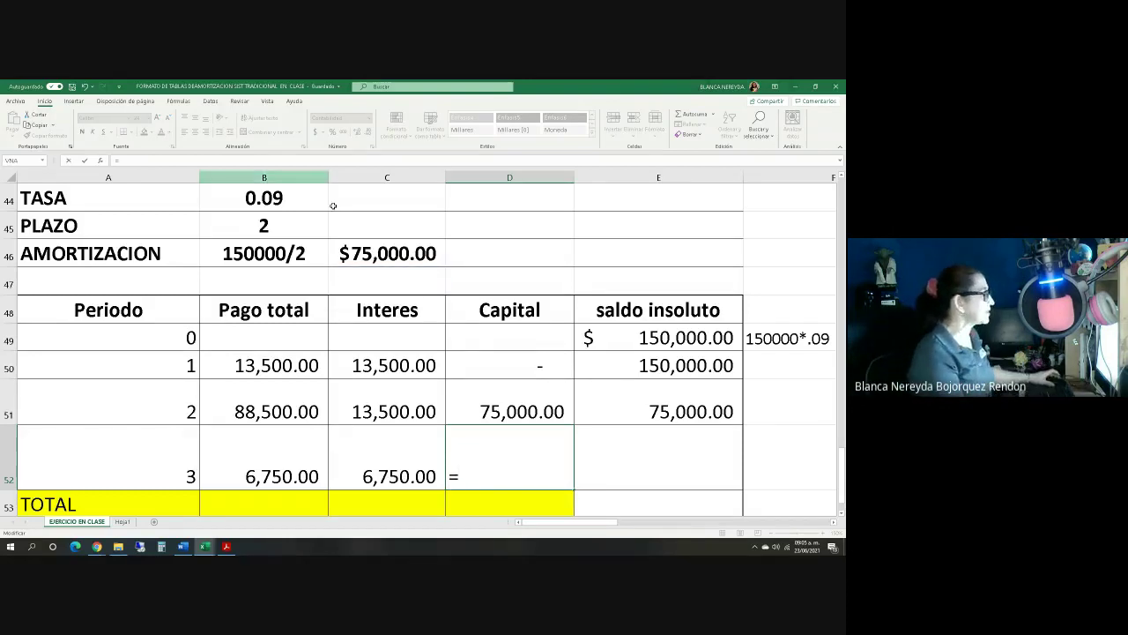
left_click(369, 247)
key("Return")
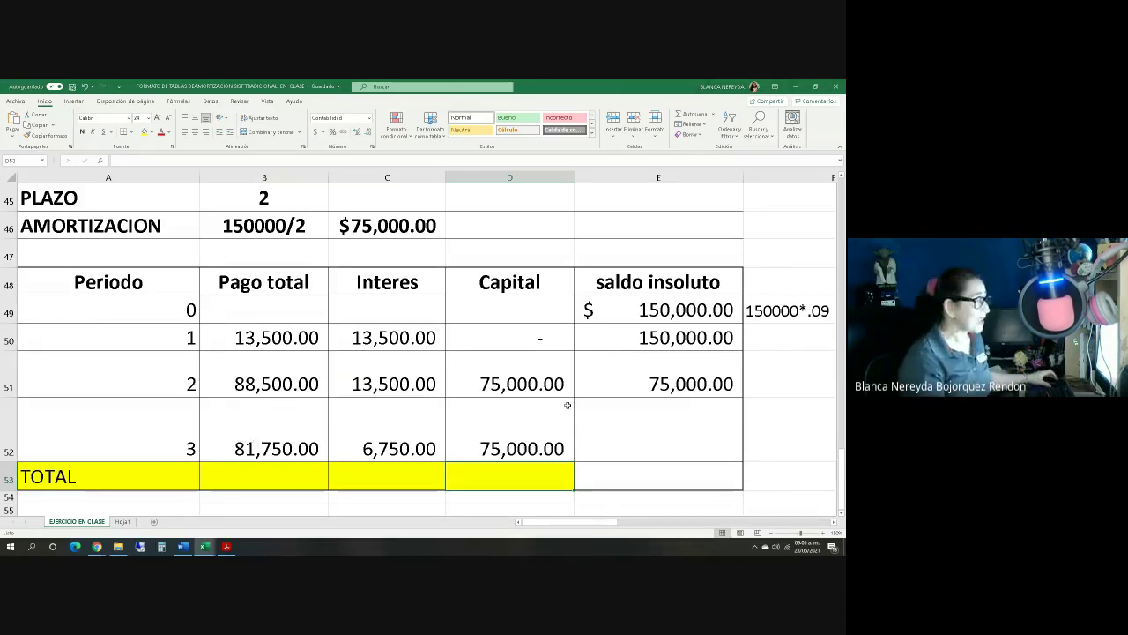
Step: Fill the saldo insoluto formula from E51 down to E52 and sum the Pago total values B50:B52 in B53
left_click(622, 388)
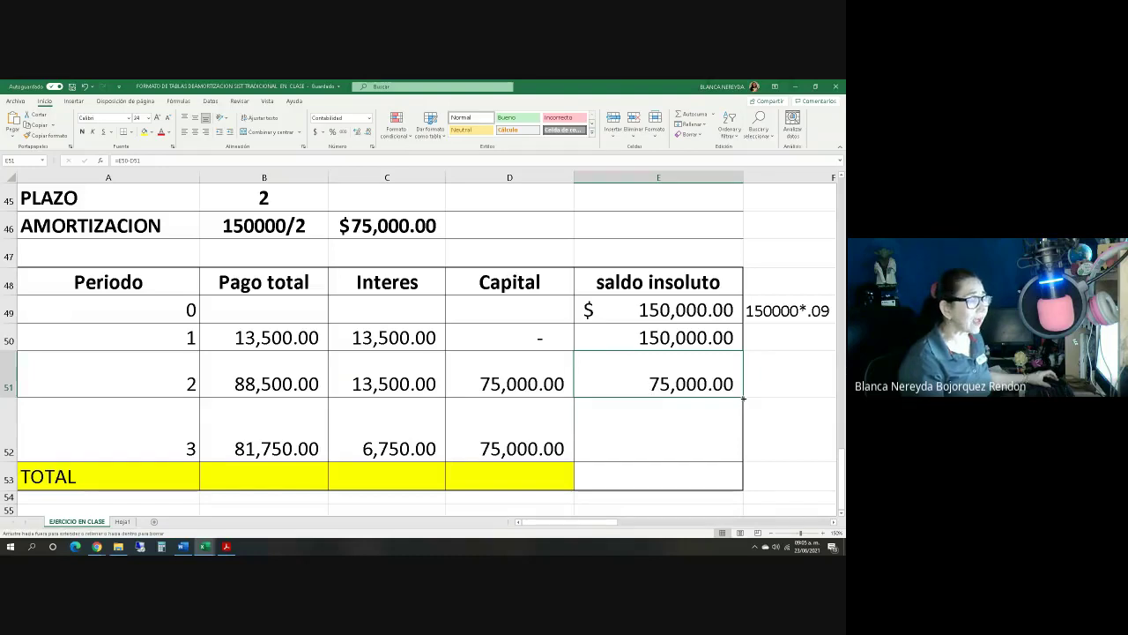
left_click_drag(743, 399, 743, 441)
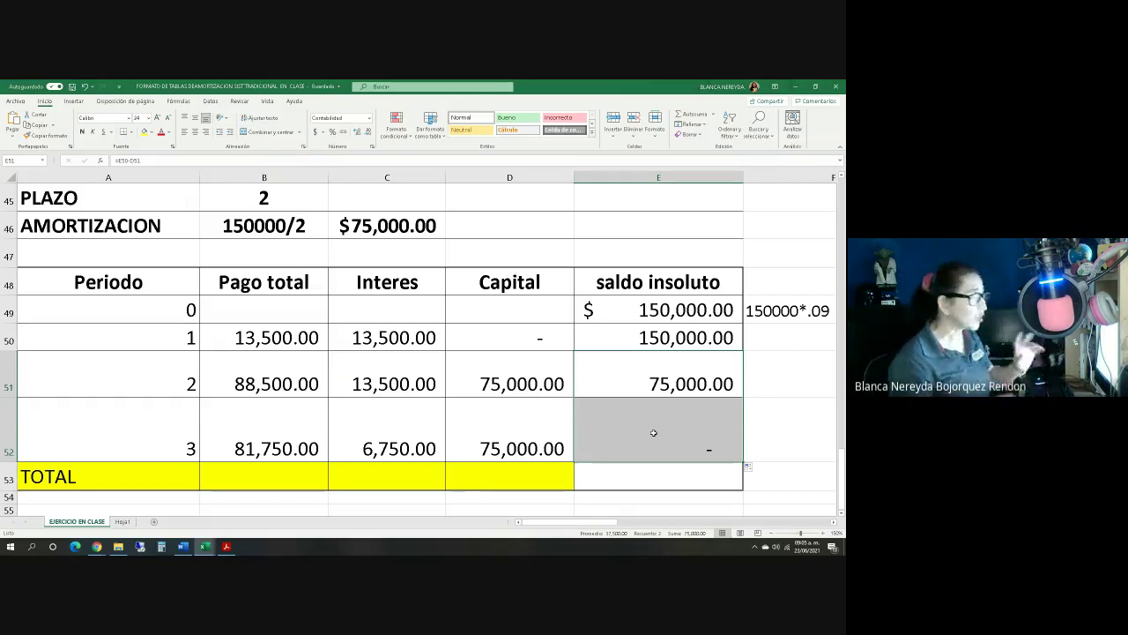
left_click_drag(226, 334, 243, 476)
key("alt+equal")
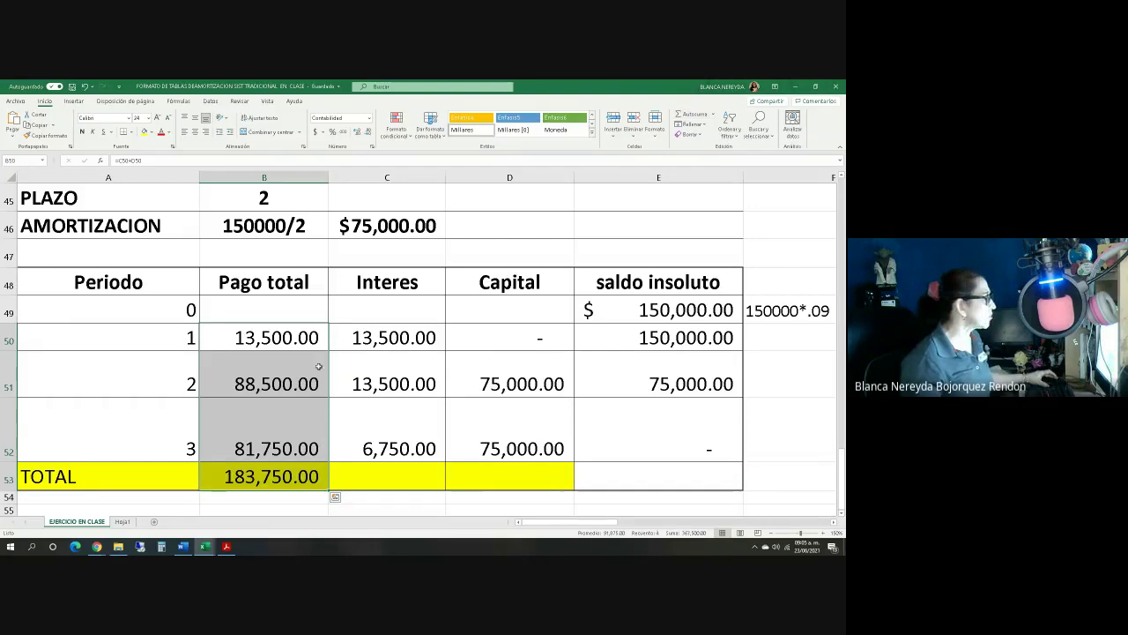
Step: Underline the period 3 amounts in B52:D52 and fill the total formula from B53 across to D53
left_click_drag(287, 404, 466, 431)
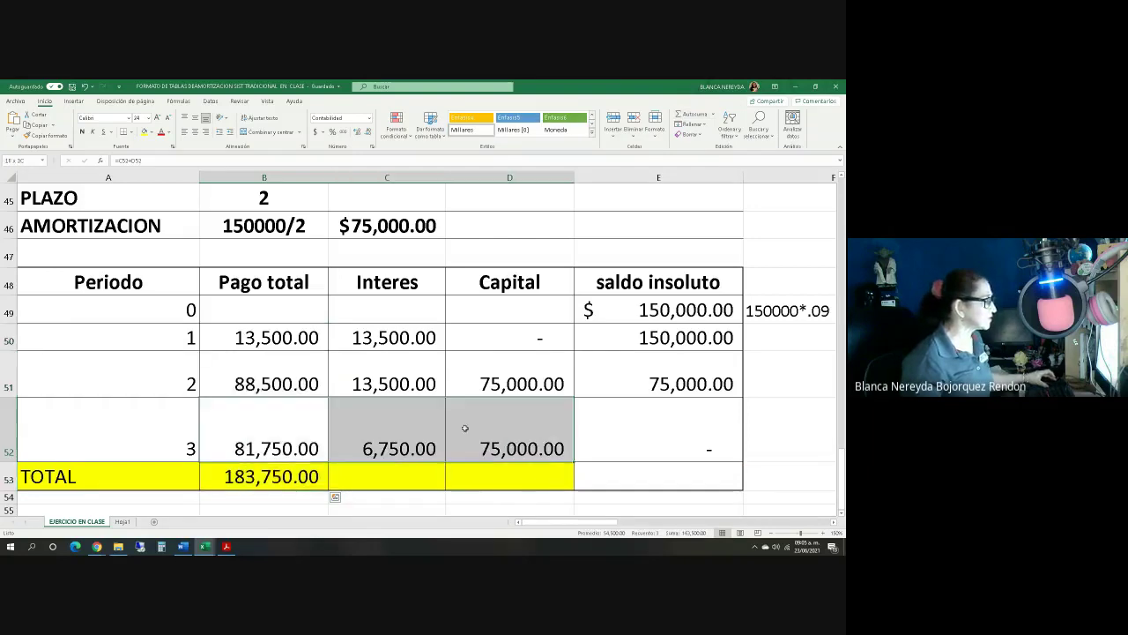
left_click(103, 131)
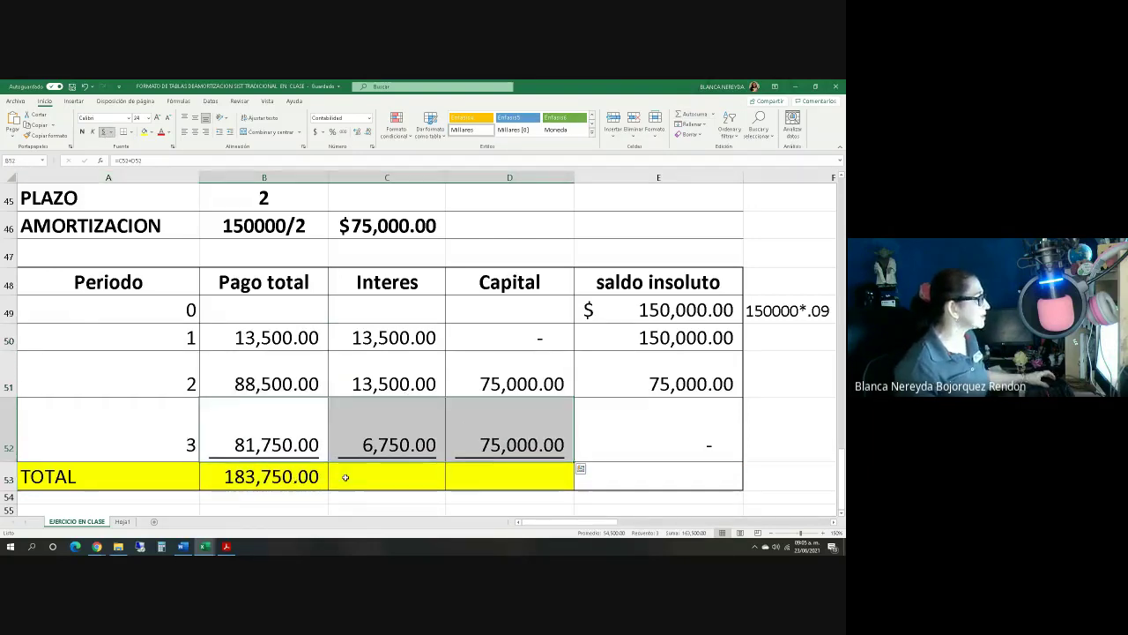
left_click(291, 477)
left_click_drag(329, 490, 476, 481)
scroll(514, 476, "down", 1)
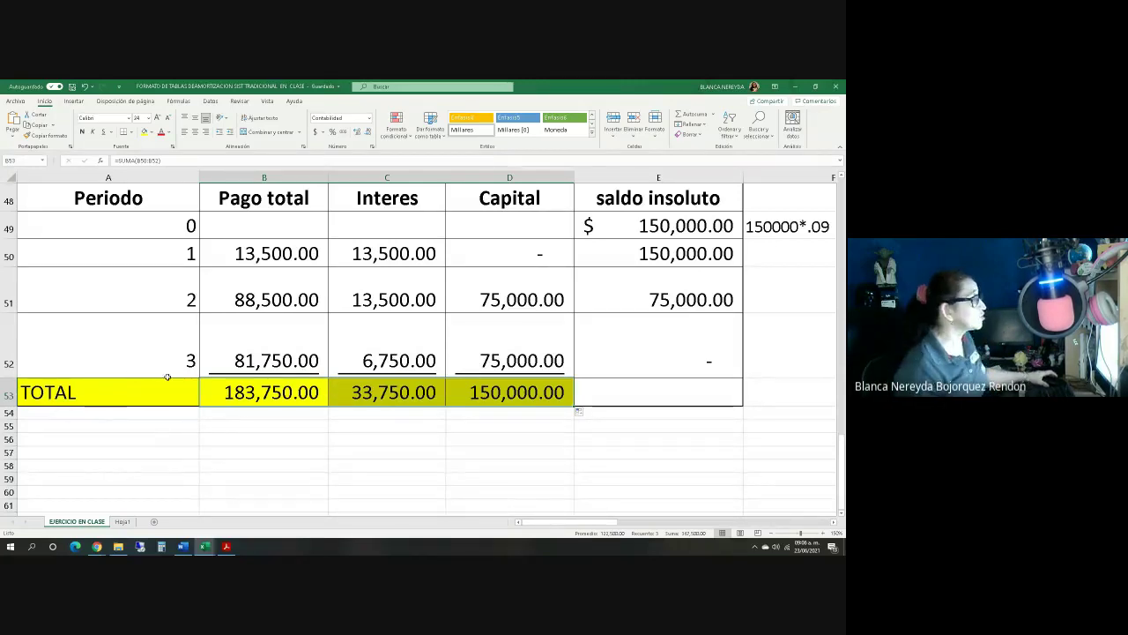
Step: Add a check below the table in D55 that sums total capital and total interest with =D53+C53
left_click(464, 427)
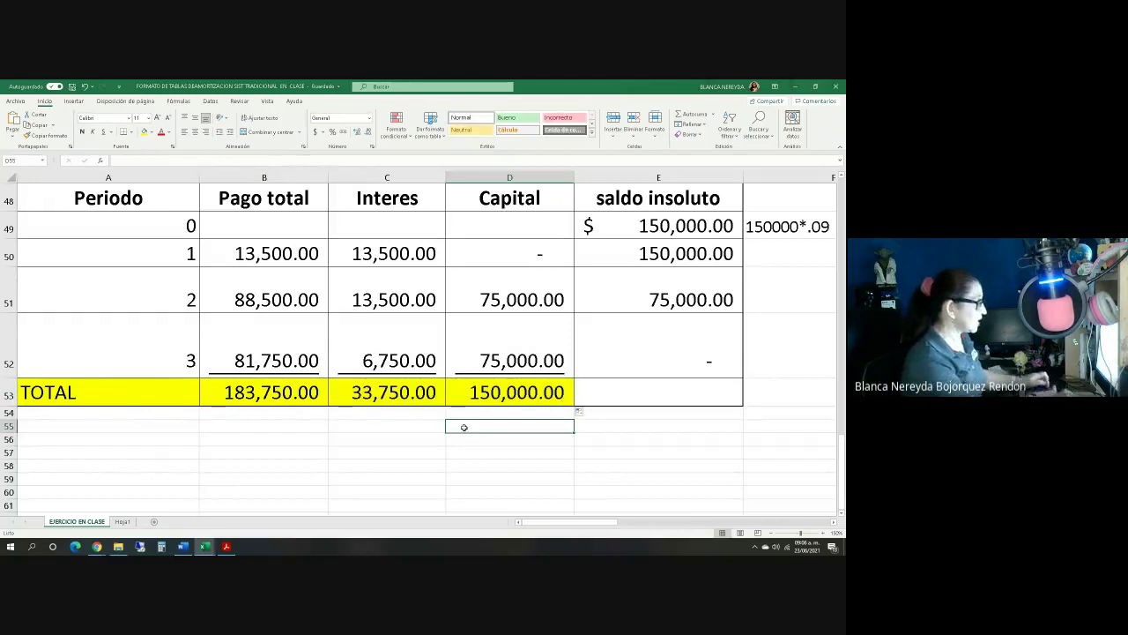
type("=")
left_click(519, 398)
type("+")
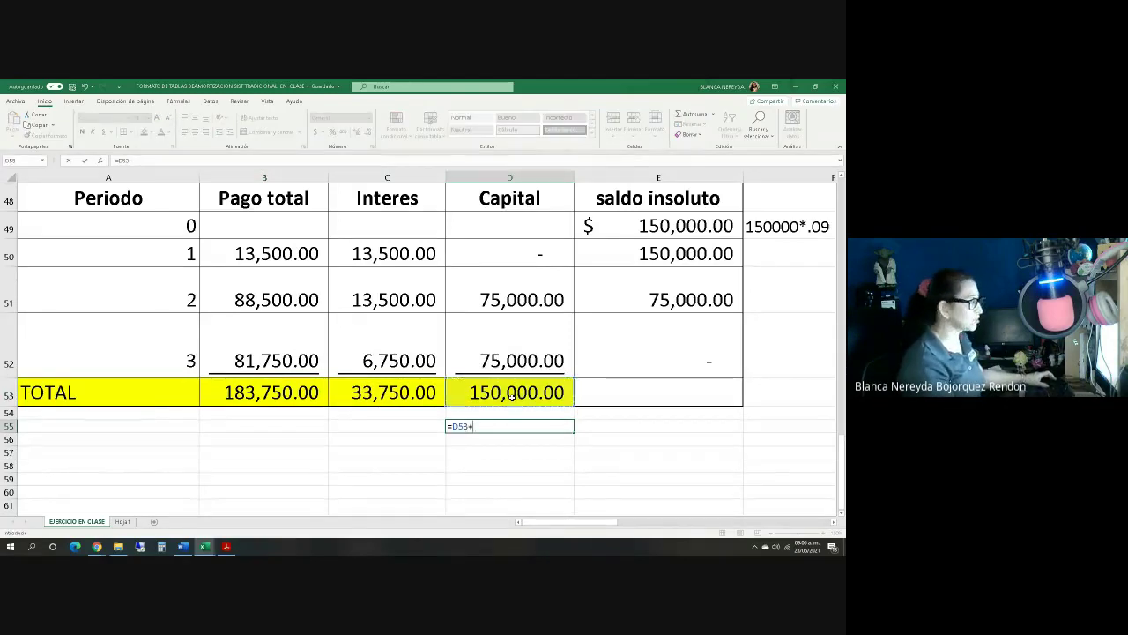
left_click(322, 397)
key("Return")
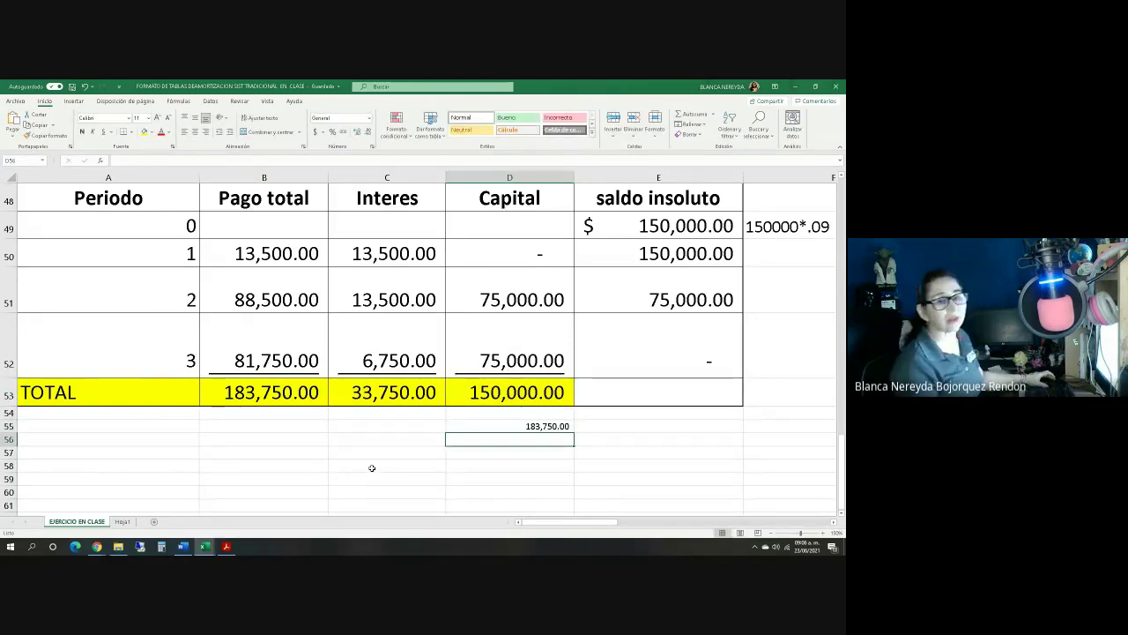
Step: Set the font size of the check sum in D55 to 20 and make the Pago total sum in B53 bold
left_click(489, 426)
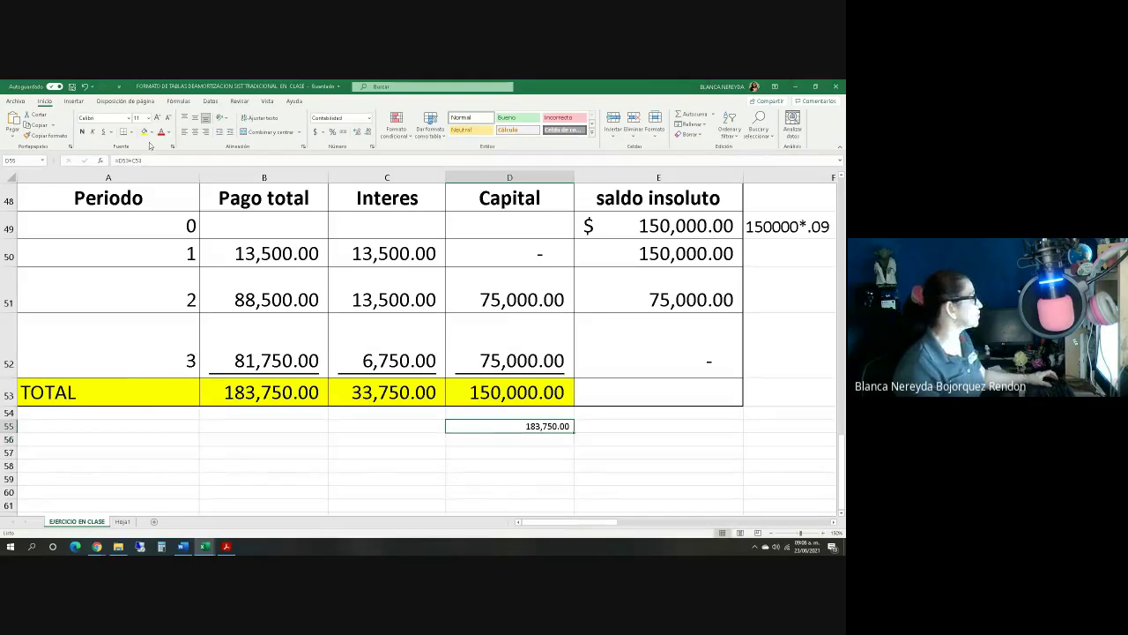
left_click(138, 117)
left_click(143, 209)
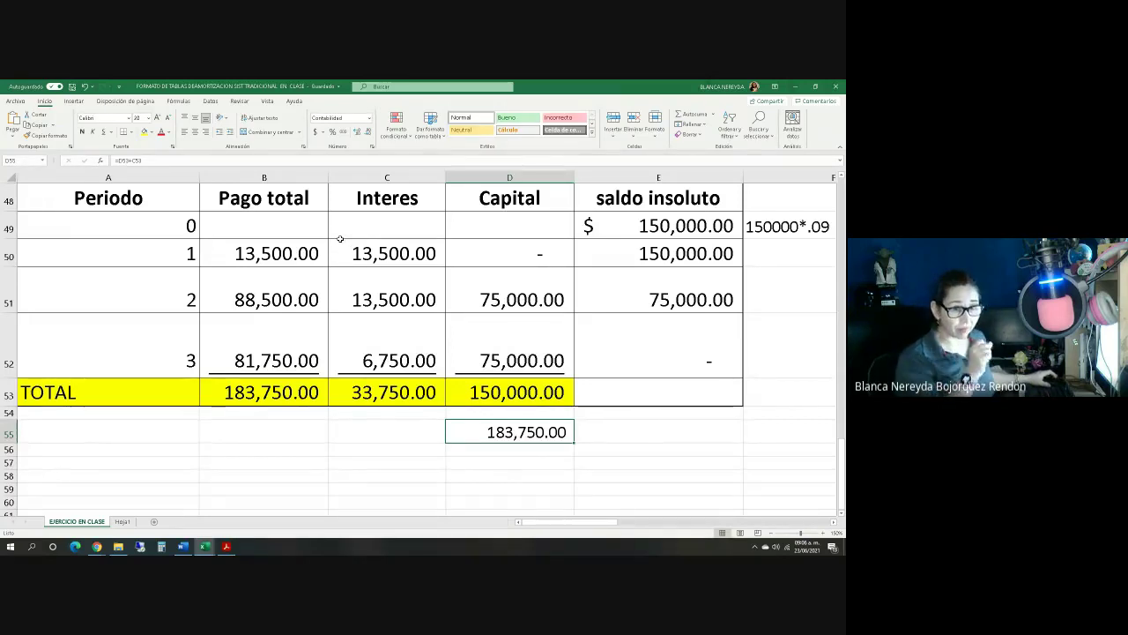
left_click(250, 404)
left_click(82, 132)
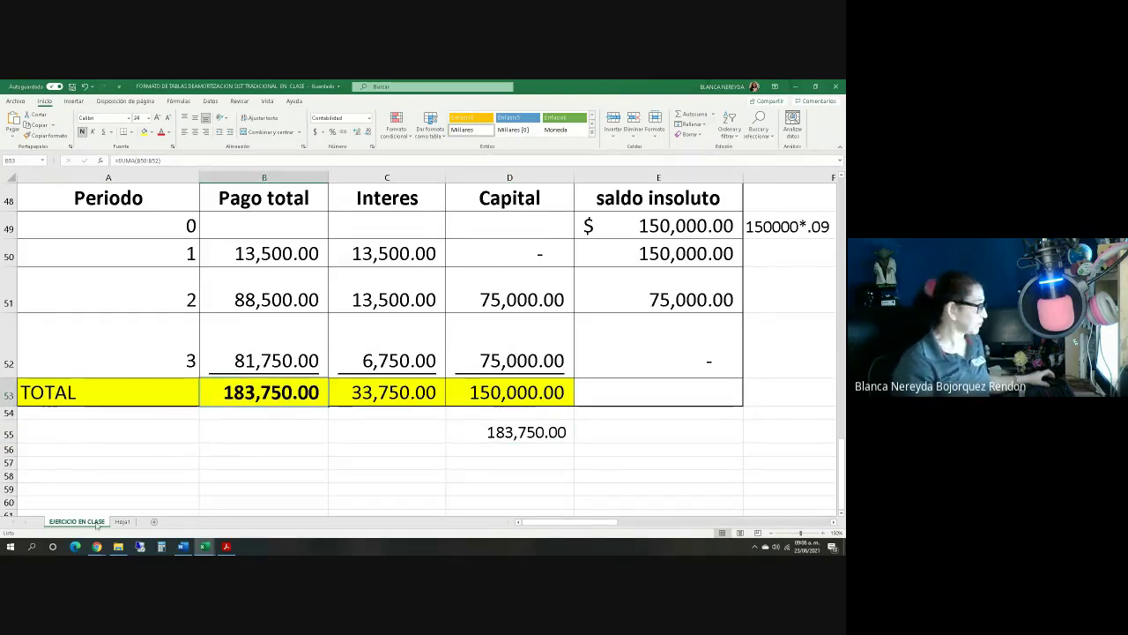
Step: Review the earlier aportación amortization table and inspect the check formula in E37 beneath its totals
scroll(111, 456, "up", 1)
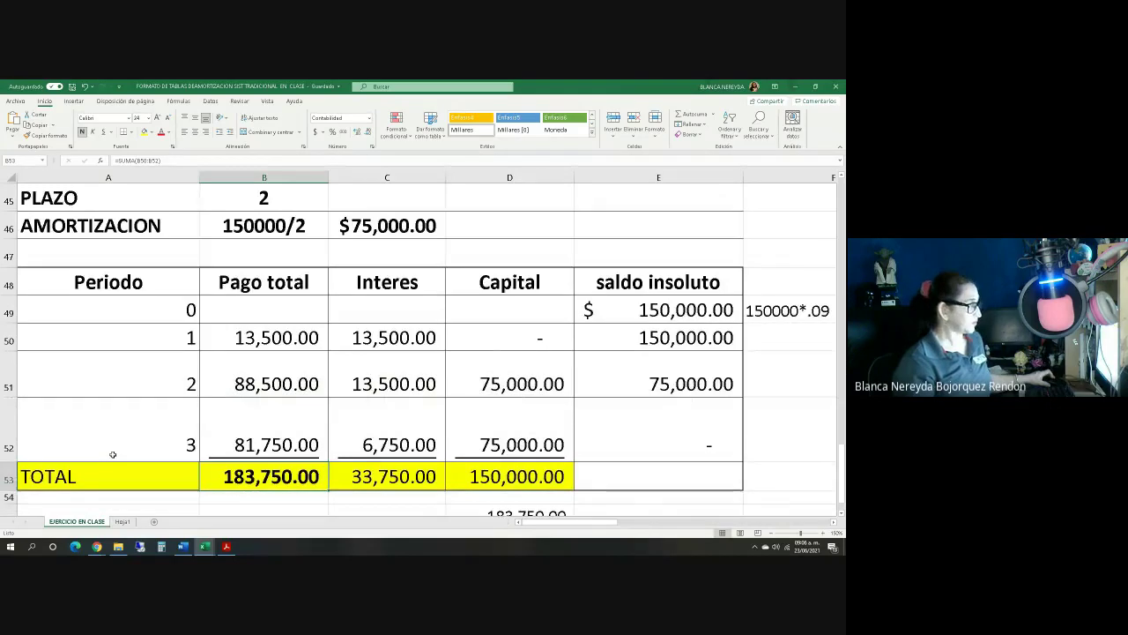
scroll(113, 455, "up", 7)
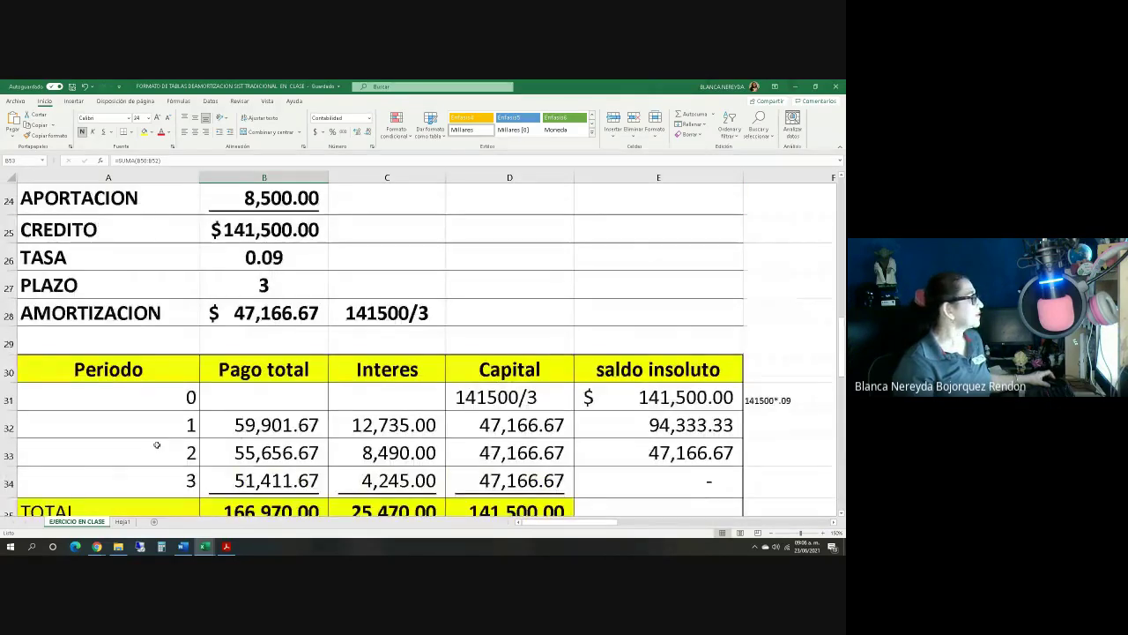
scroll(157, 446, "up", 2)
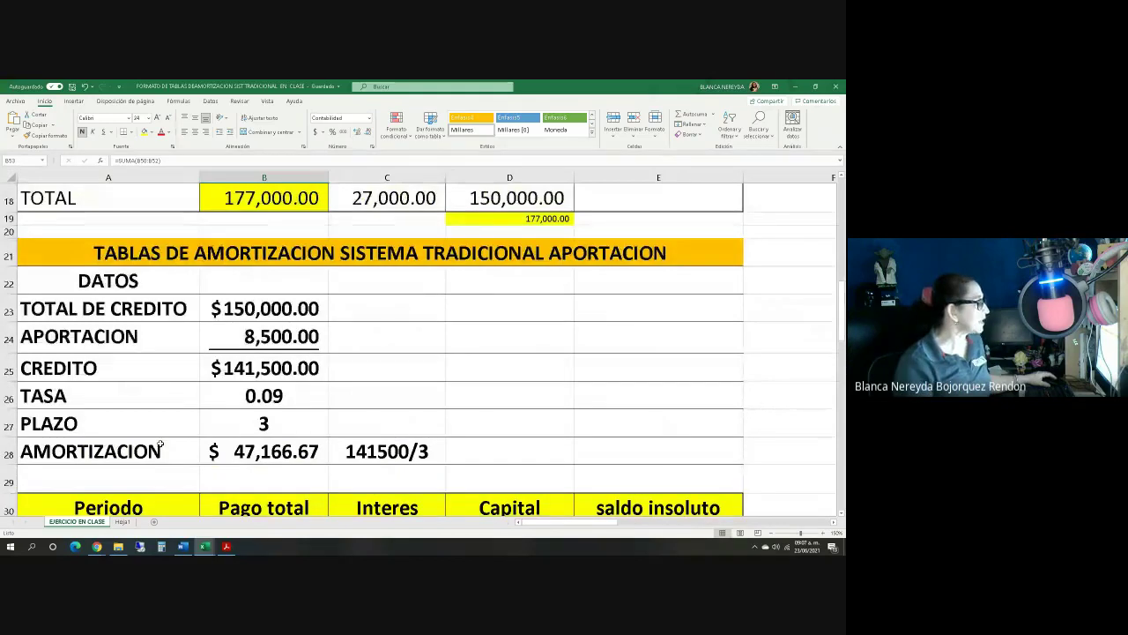
scroll(161, 444, "down", 4)
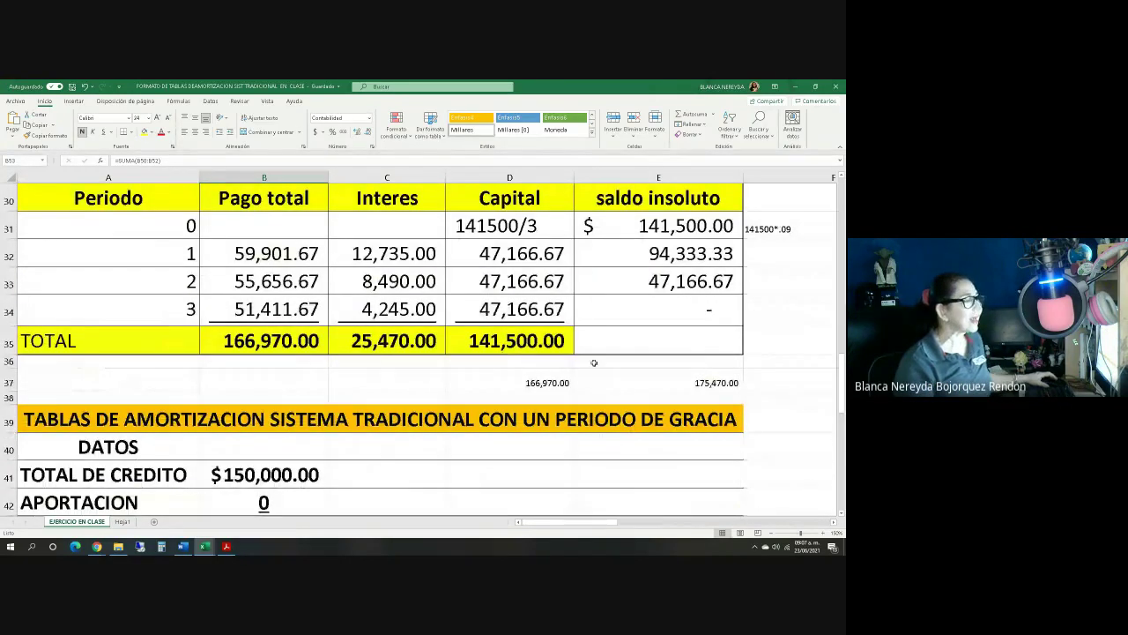
left_click(642, 383)
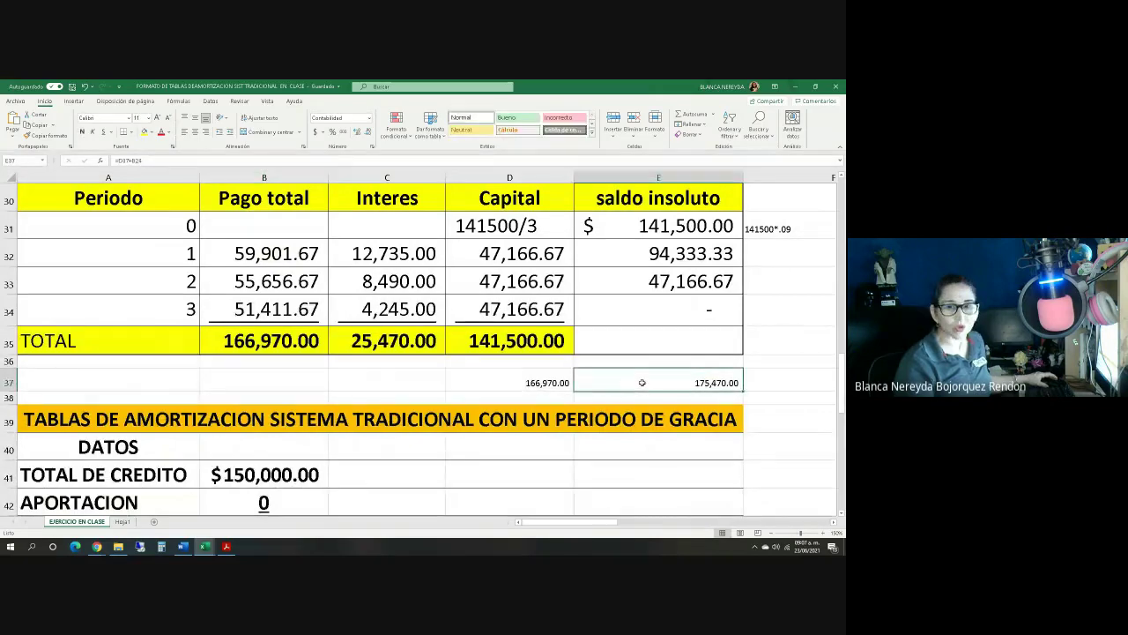
left_click(223, 382)
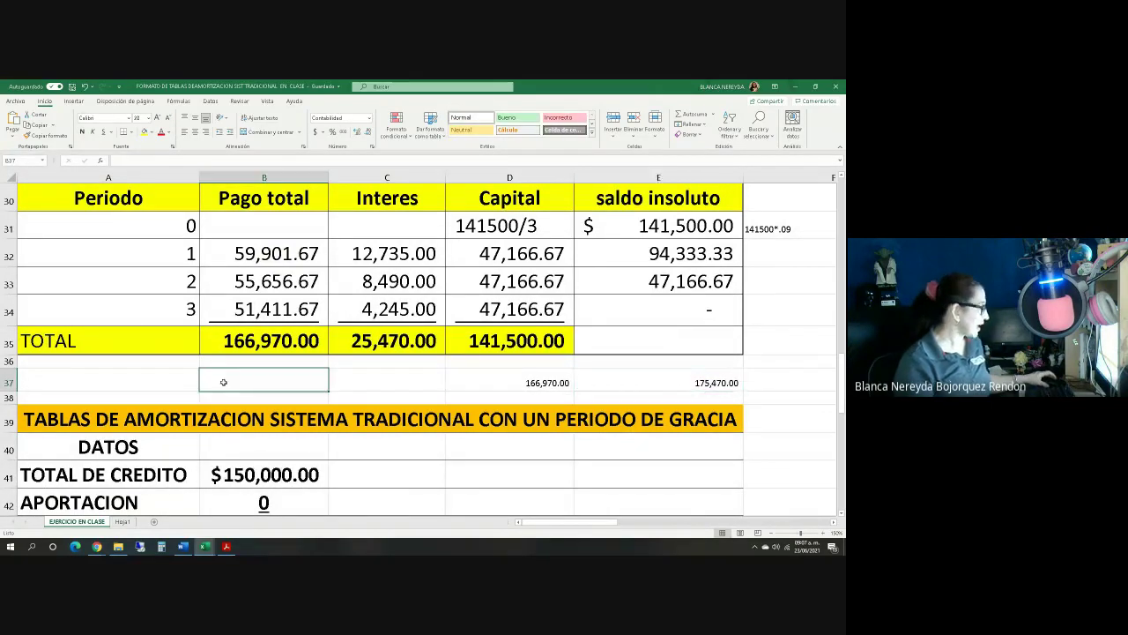
left_click(117, 382)
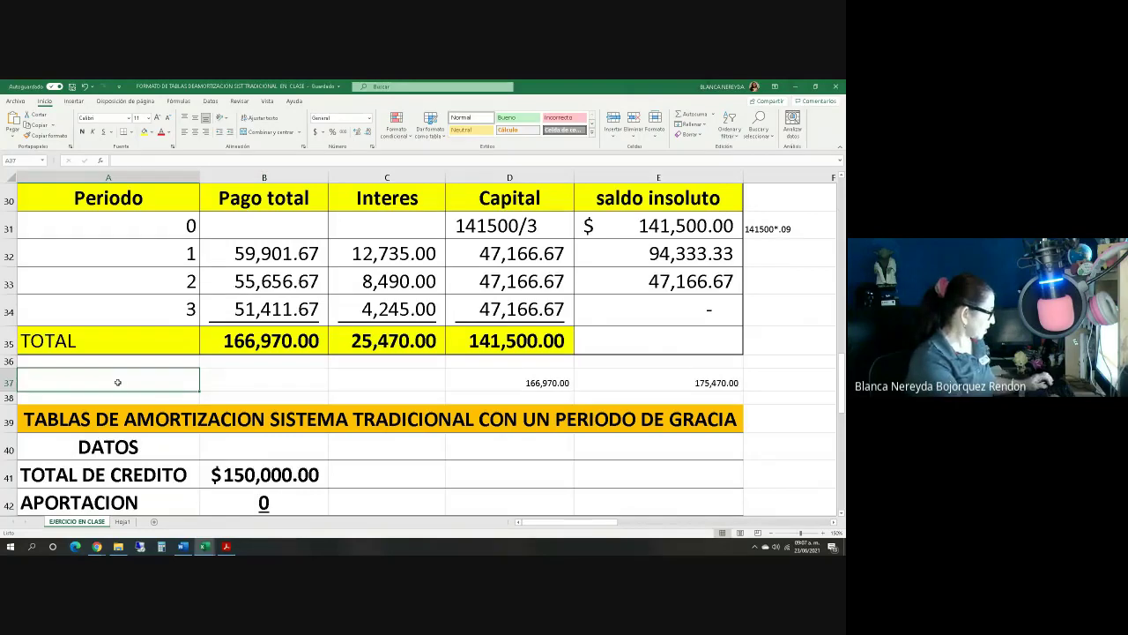
type("pago t")
key("BackSpace")
key("BackSpace")
key("BackSpace")
key("BackSpace")
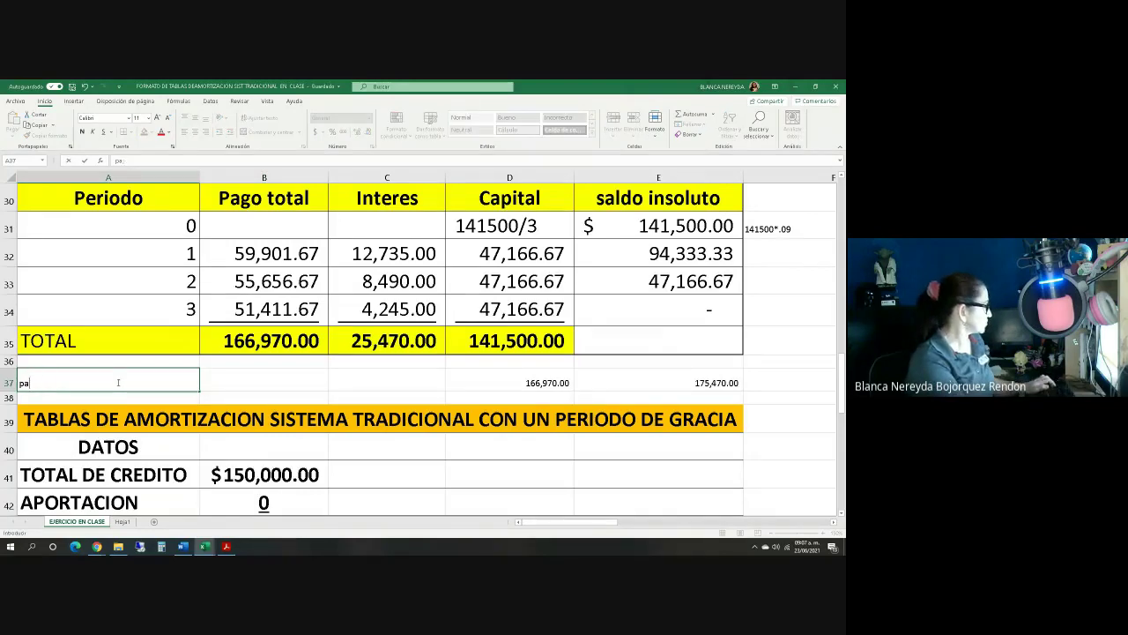
left_click(238, 342)
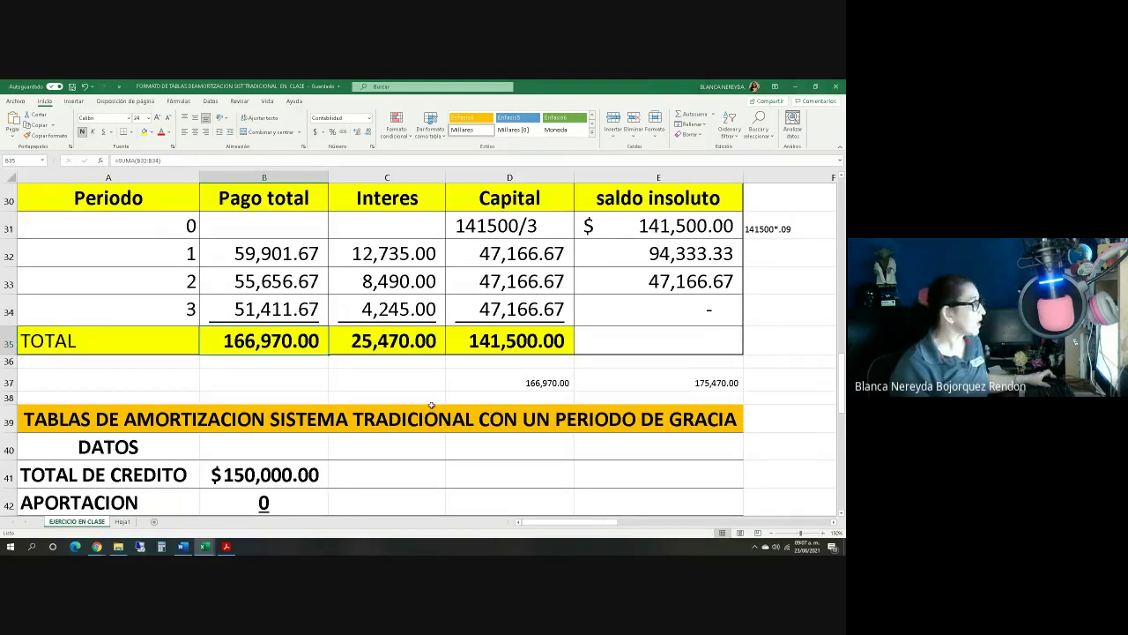
Step: Make the Pago total sum in B18 of the first amortization table bold
scroll(301, 402, "up", 3)
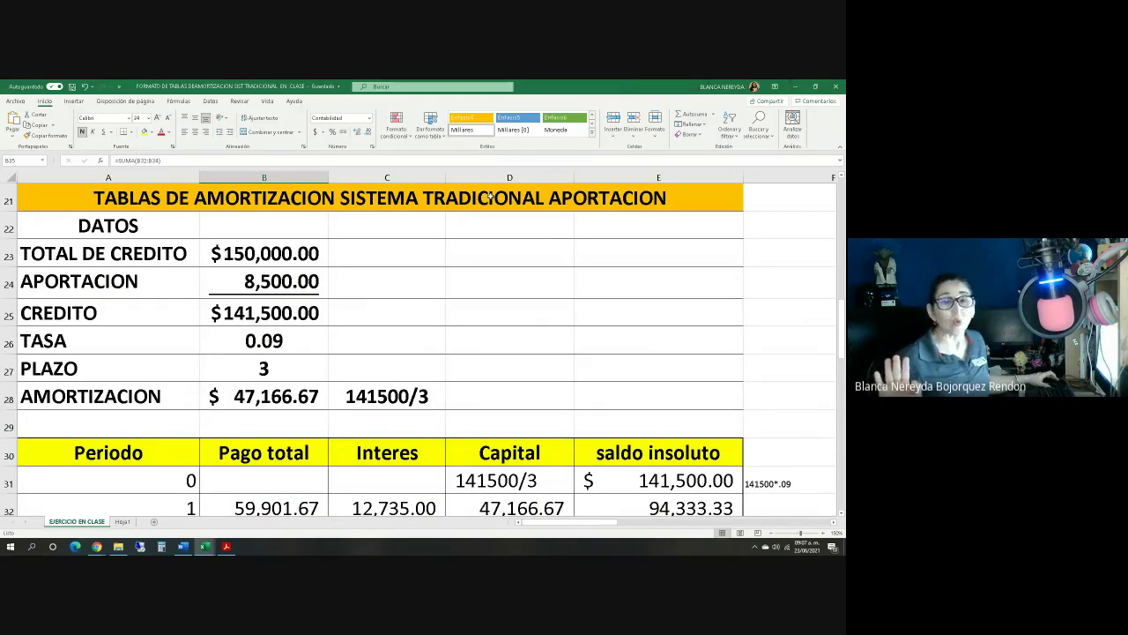
scroll(438, 194, "down", 3)
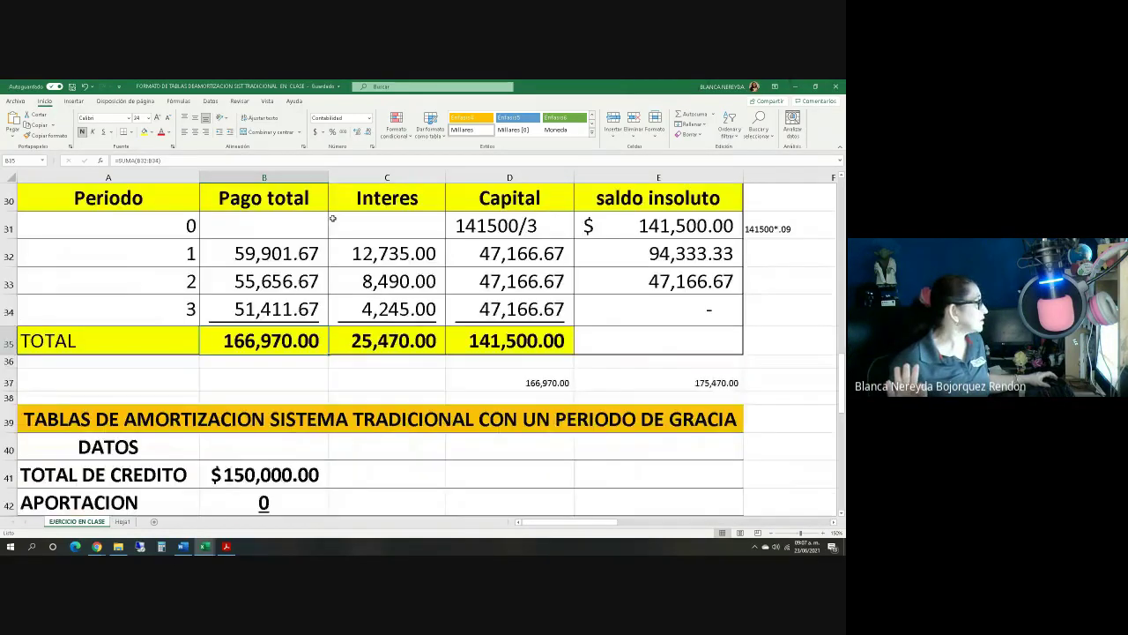
scroll(276, 324, "up", 3)
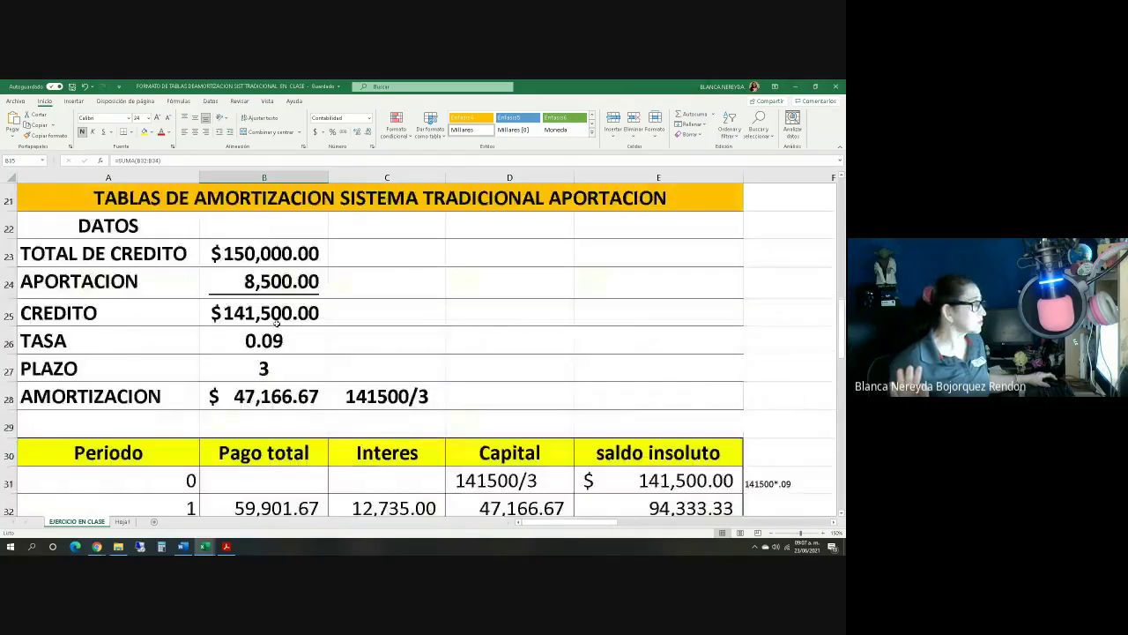
scroll(276, 324, "up", 3)
left_click(265, 368)
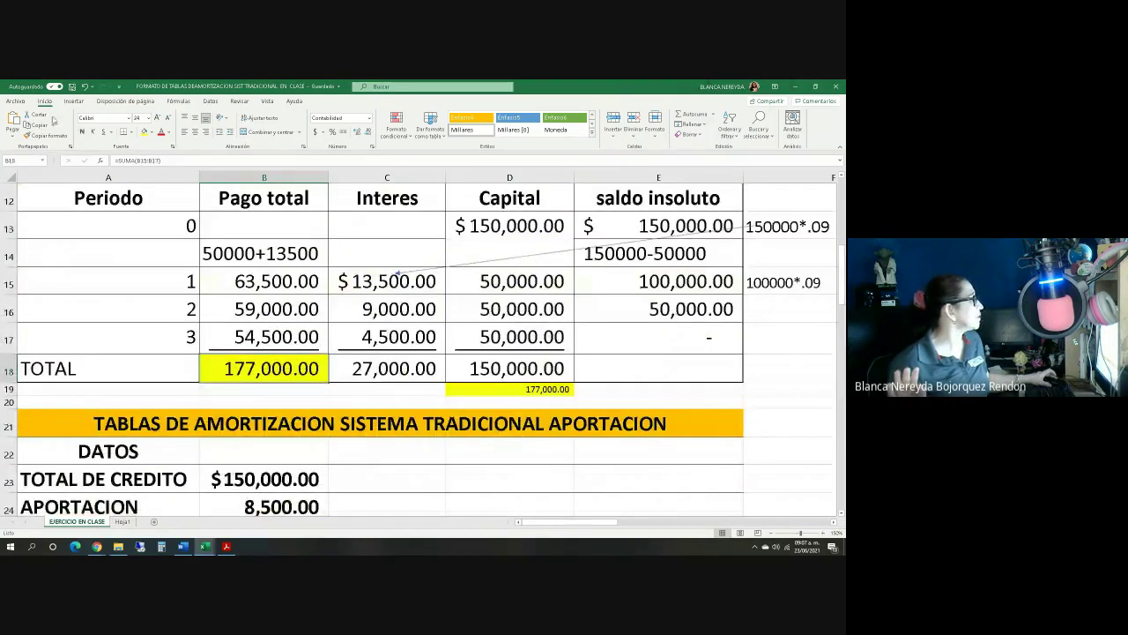
left_click(81, 132)
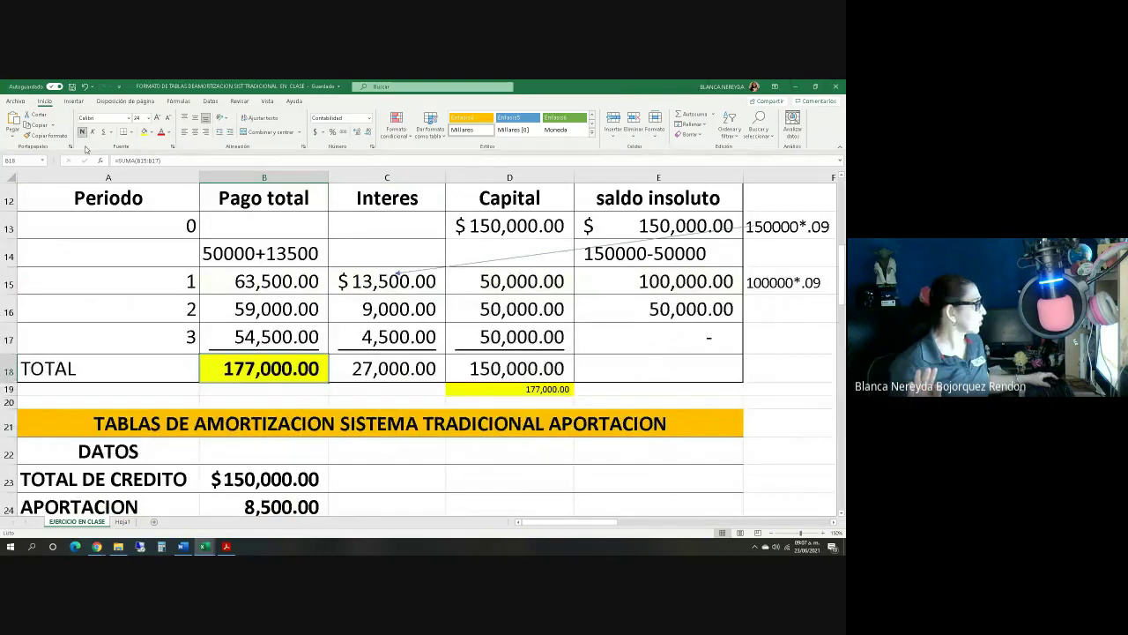
Step: Start a comparison list below the grace-period table by entering SISTEMA TRADICIONAL NORMAL in A59
scroll(85, 149, "down", 3)
scroll(76, 264, "down", 12)
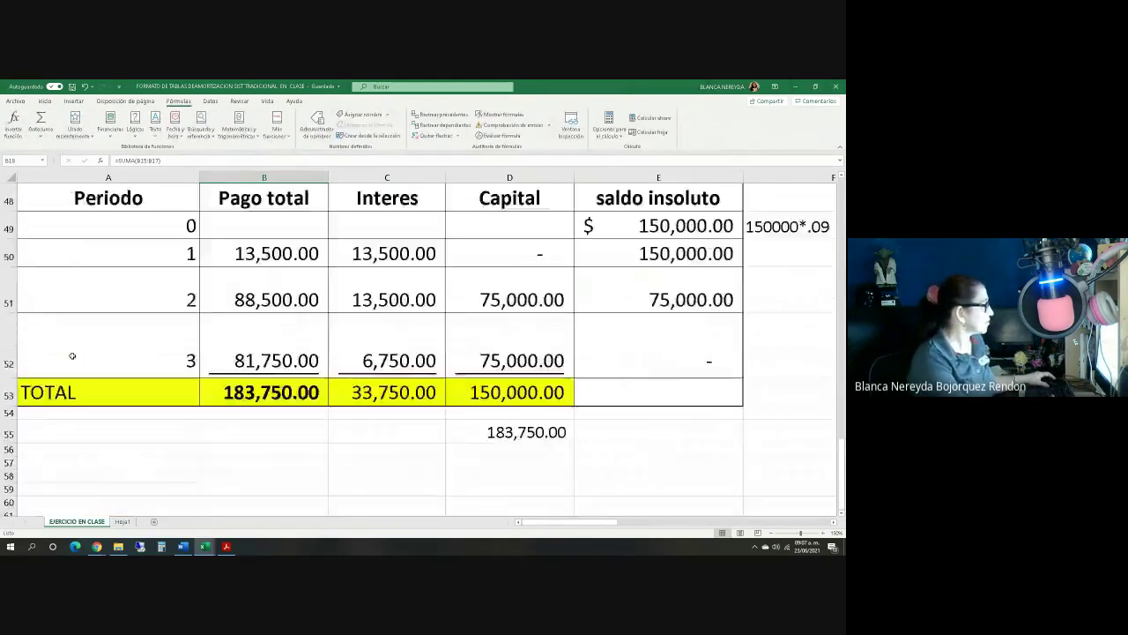
scroll(72, 355, "down", 2)
left_click(41, 264)
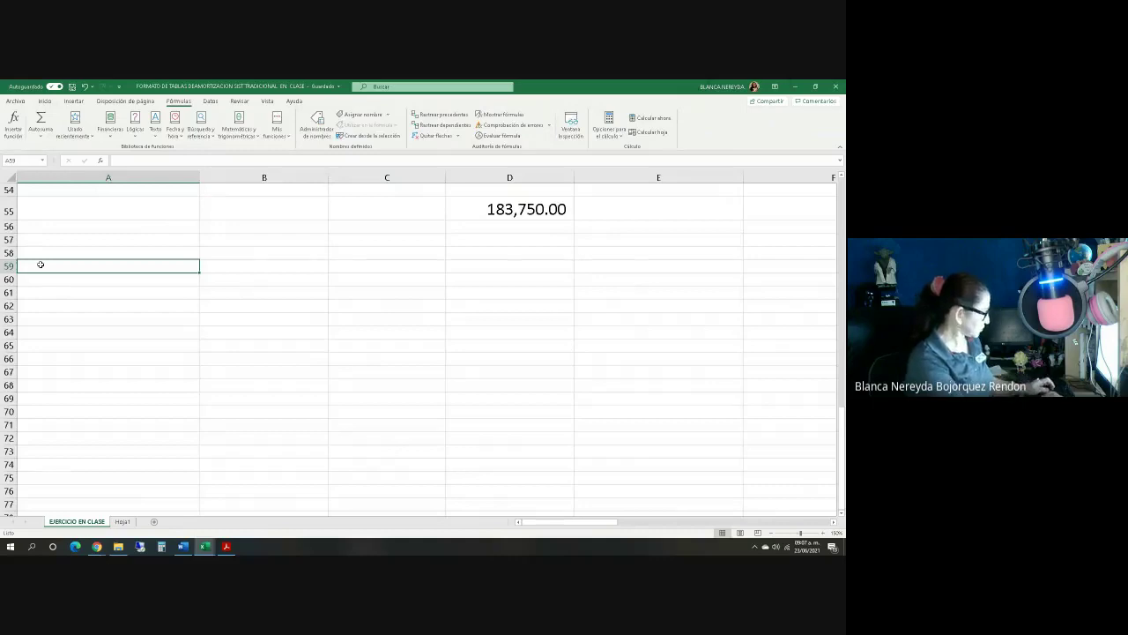
type("SISTY")
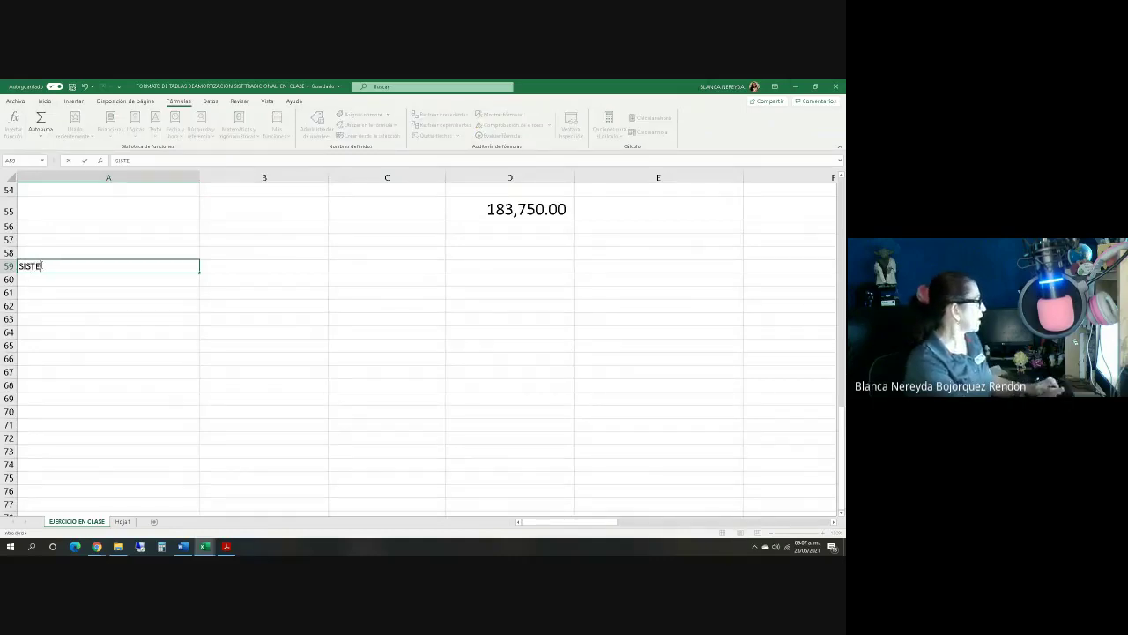
type("MA TRAD")
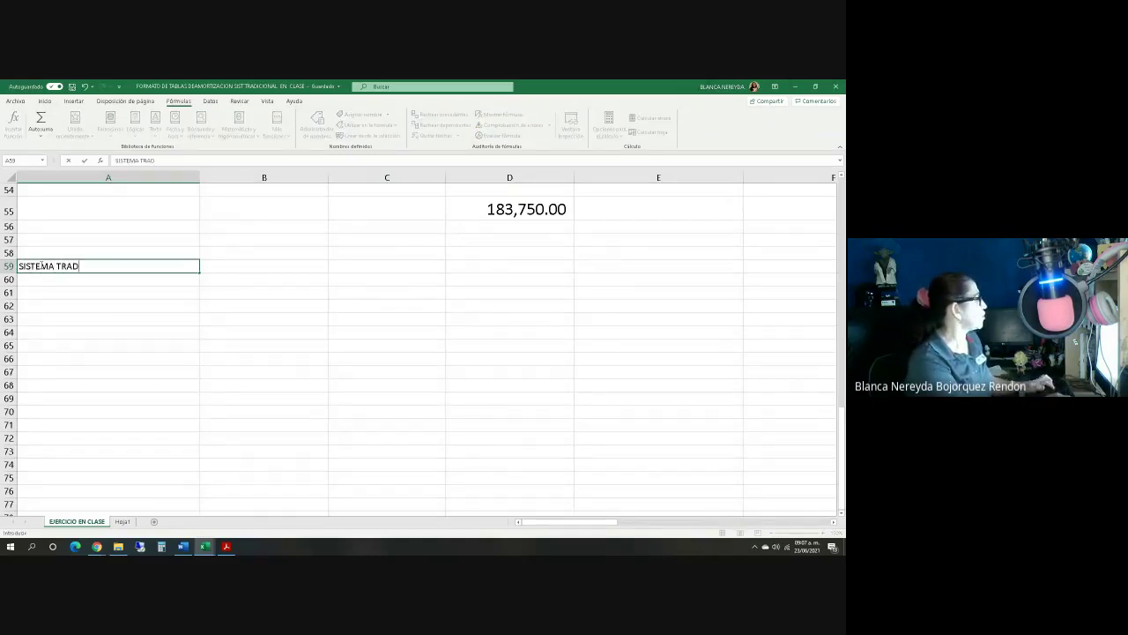
type("ICIONAL ")
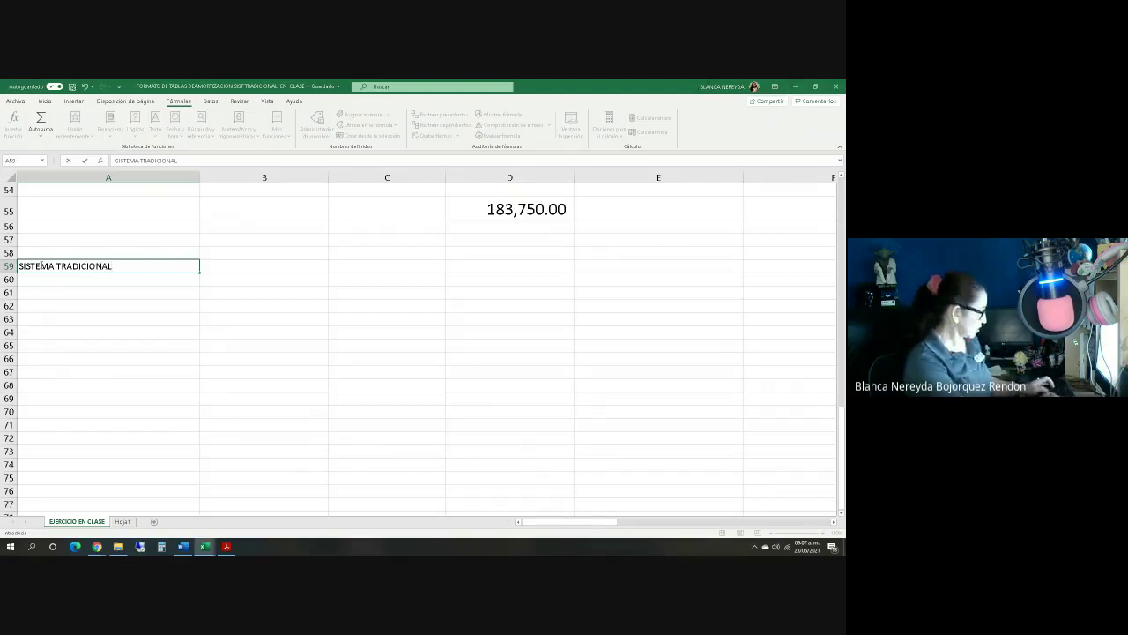
type("NORMAÑL")
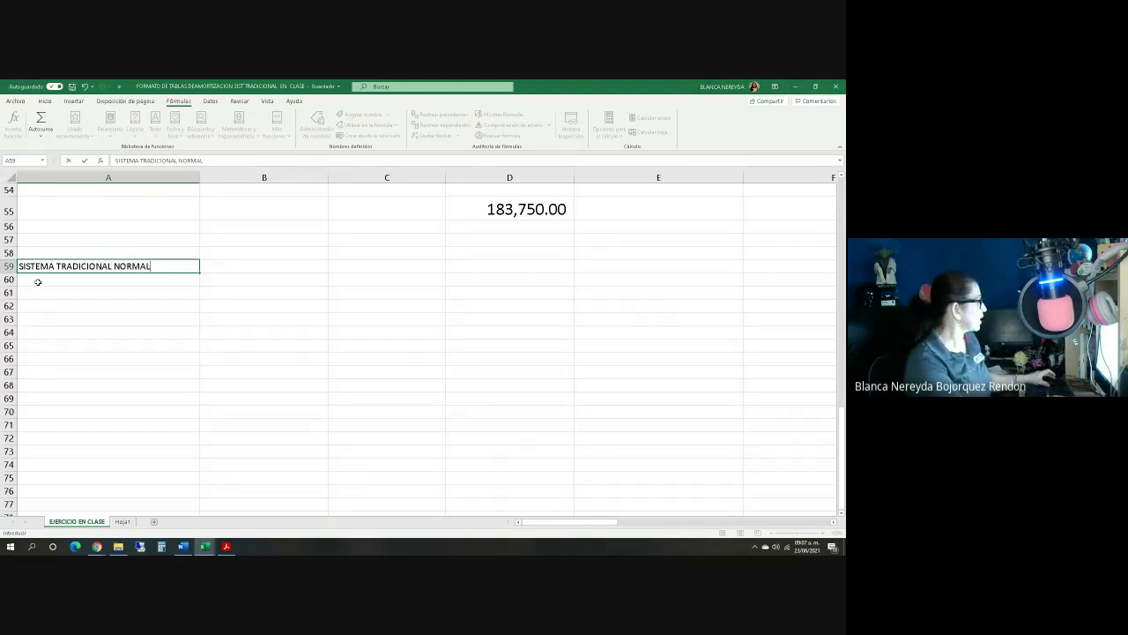
key("Return")
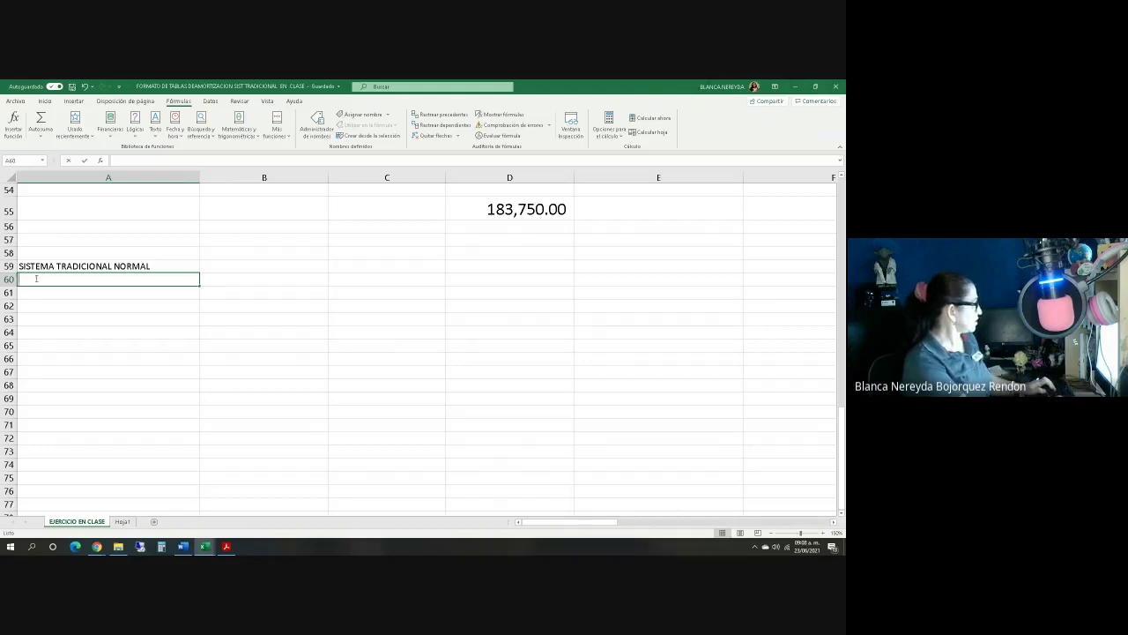
Step: Enter SISTEMA TRADICIONAL APORTACION in A60 as the second option of the comparison list
type("SISTEMA TRADICIONAL NORMAL")
key("F2")
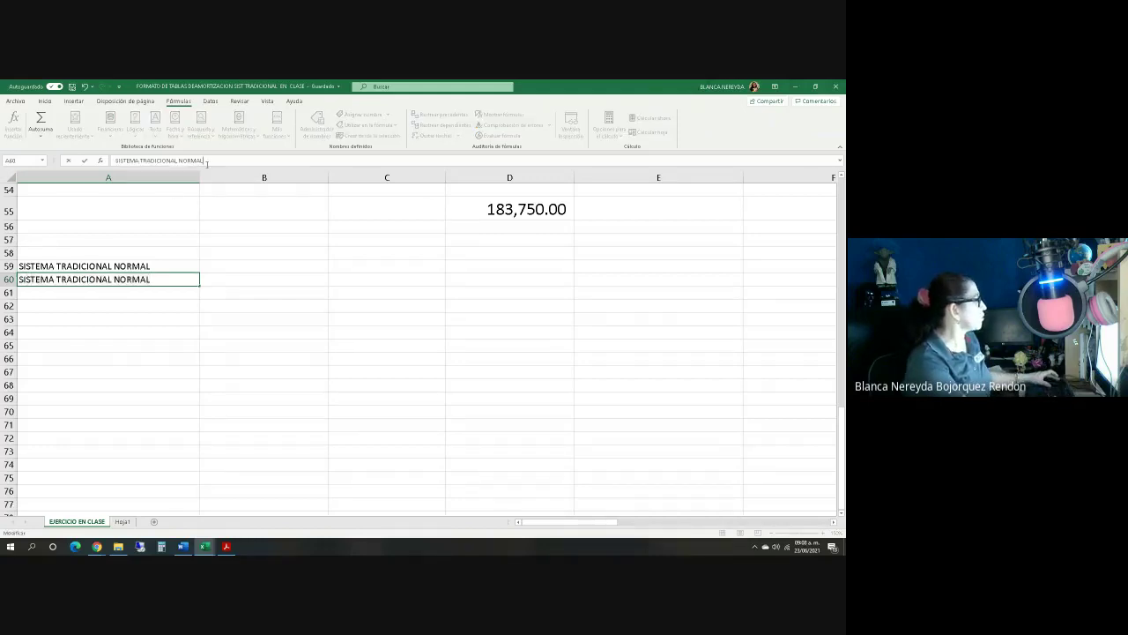
key("BackSpace")
key("BackSpace")
key("BackSpace")
key("BackSpace")
key("BackSpace")
type("AP")
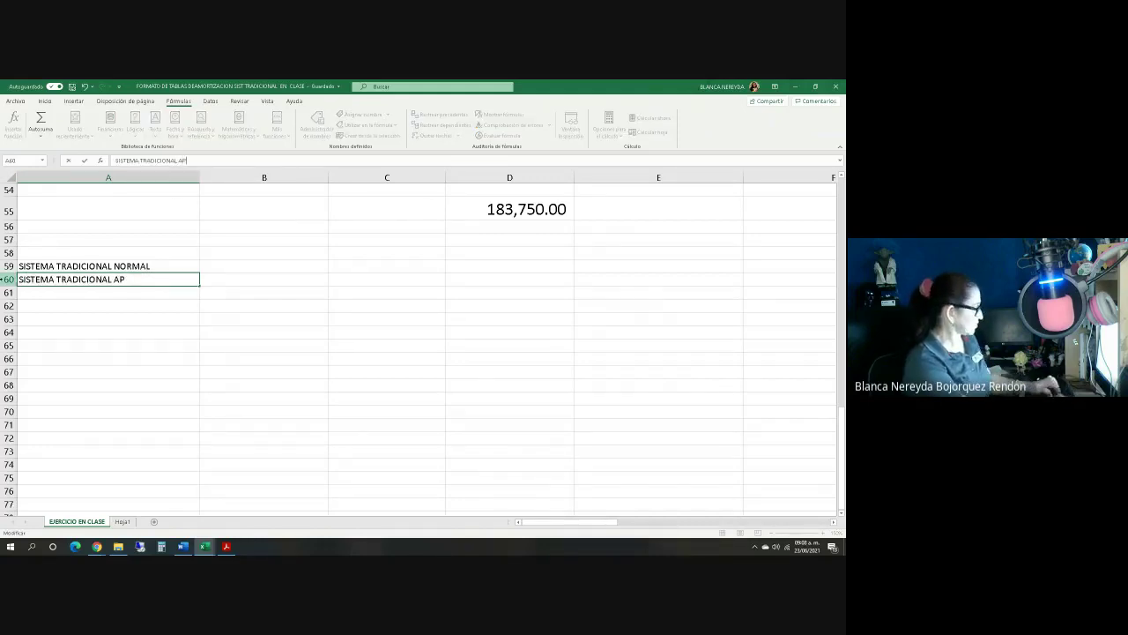
type("ORTACV")
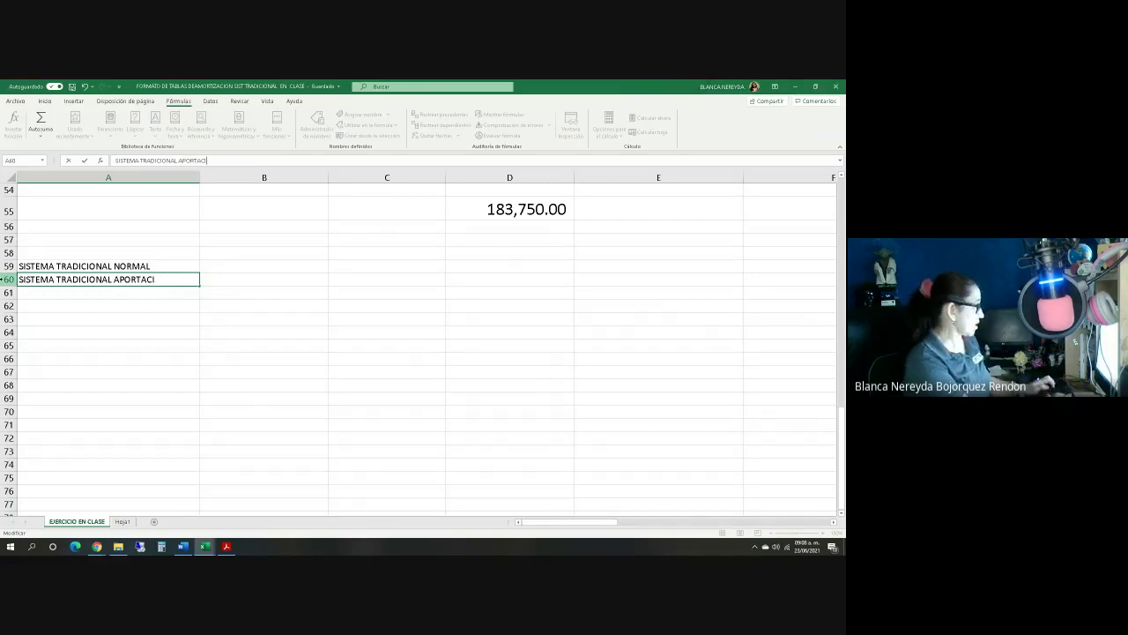
type("ON")
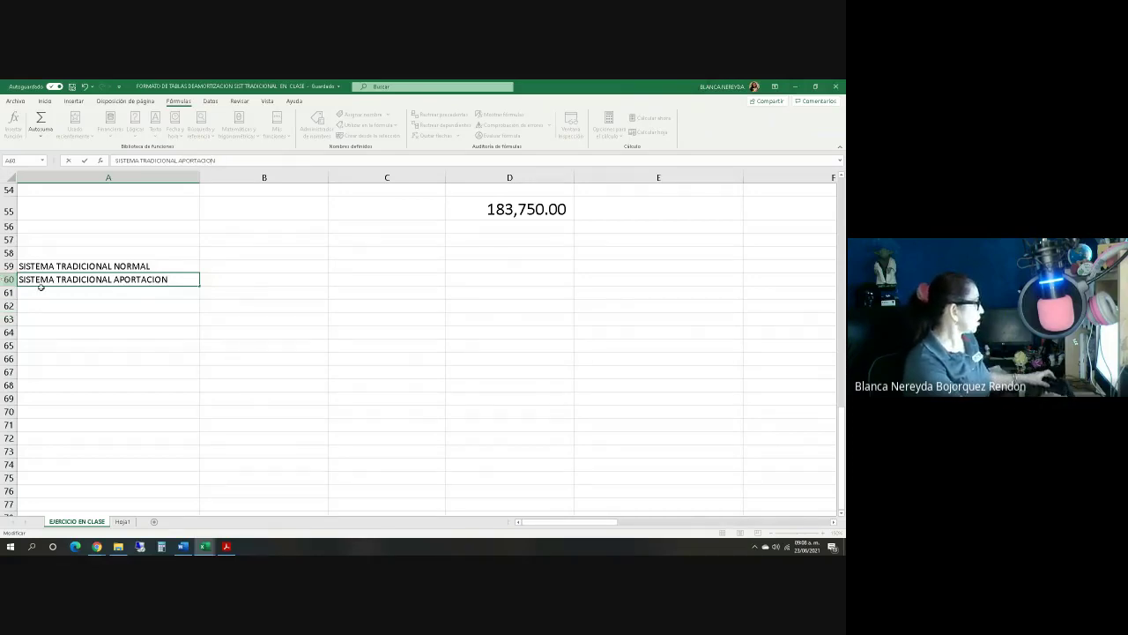
Step: Enter SISTEMA TRADICIONAL CON UN PERIODO DE GRACIA in A61 as the third option
left_click(41, 288)
type("SIST")
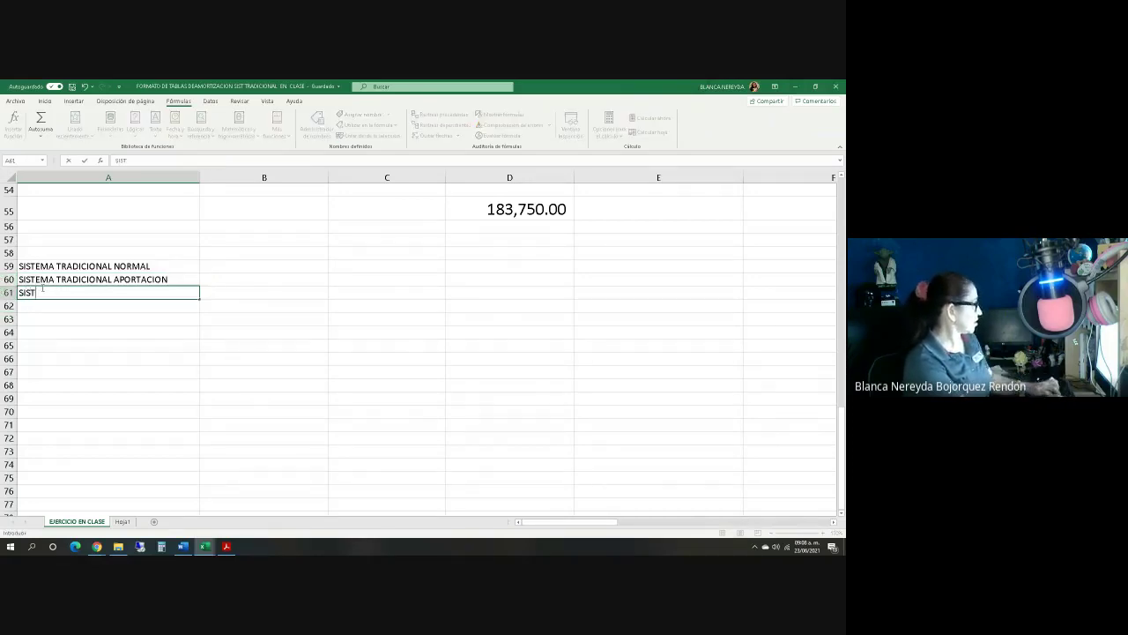
type("EMA T")
key("BackSpace")
key("BackSpace")
key("BackSpace")
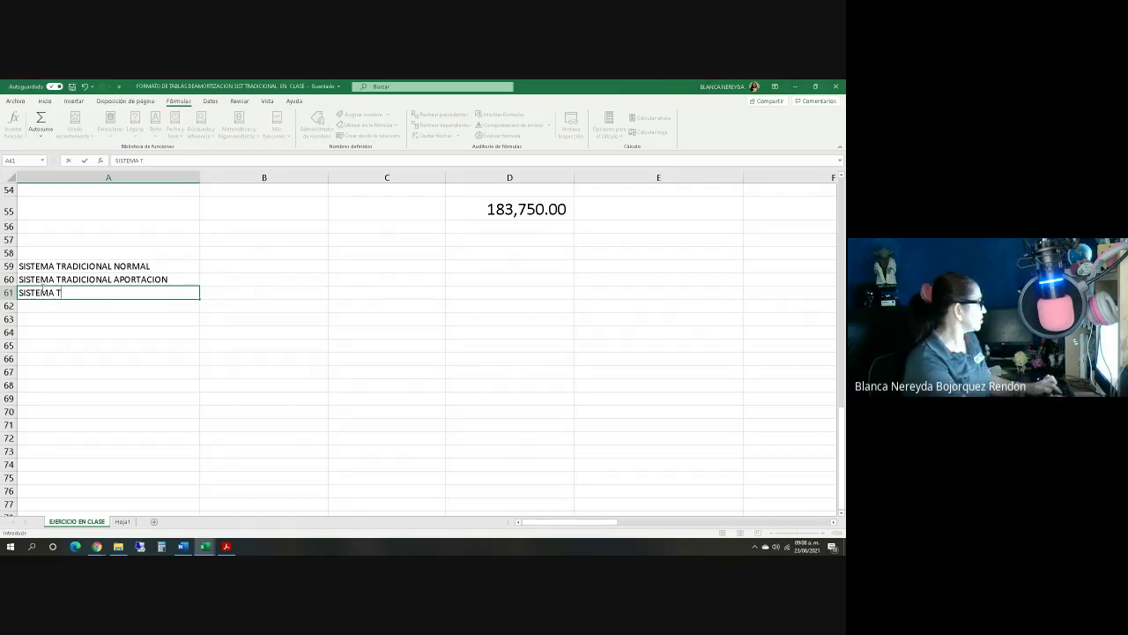
type("A TRADICIO")
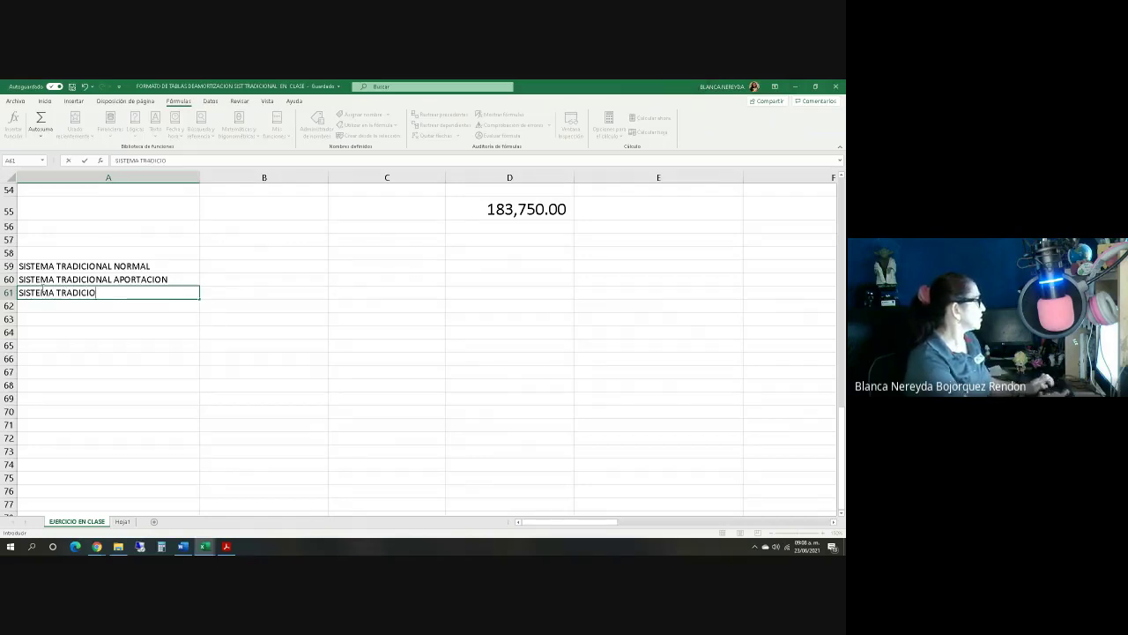
type("NAL CON UN PE")
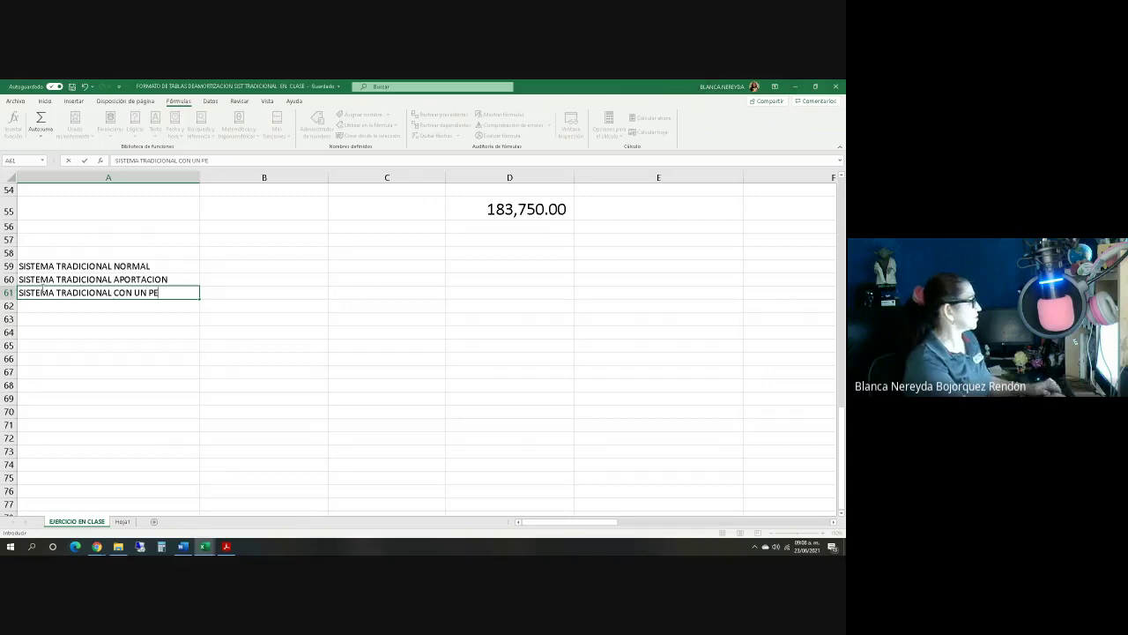
type("RIODO DE GRACVI")
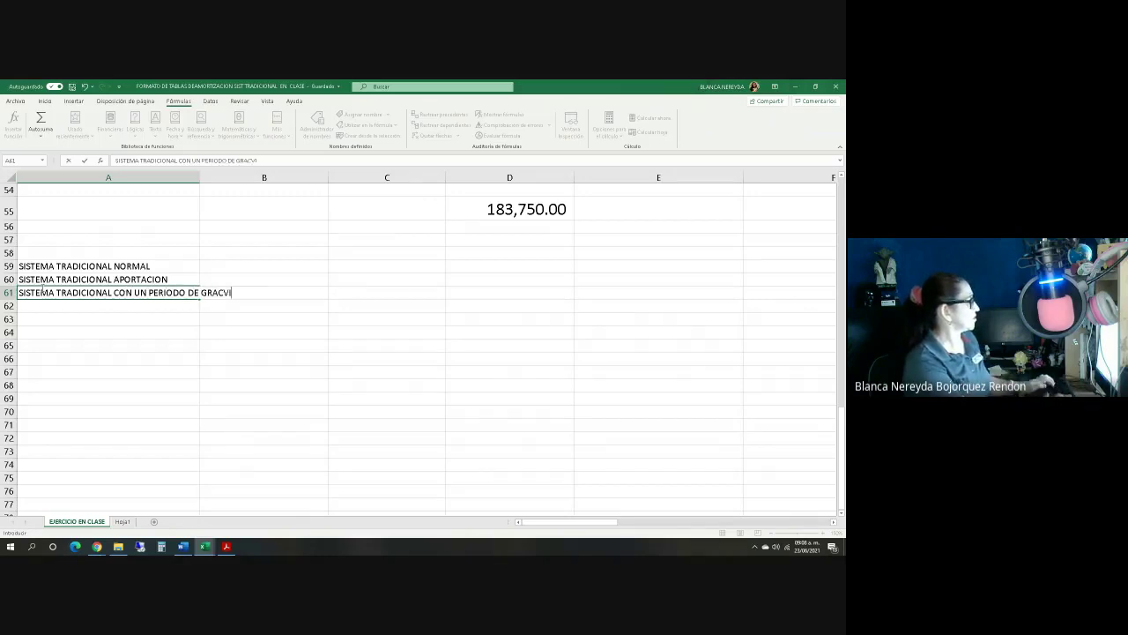
key("BackSpace")
key("BackSpace")
type("IA")
Step: Widen column A to make more room for the long option labels in A59:A61
left_click_drag(51, 428, 51, 410)
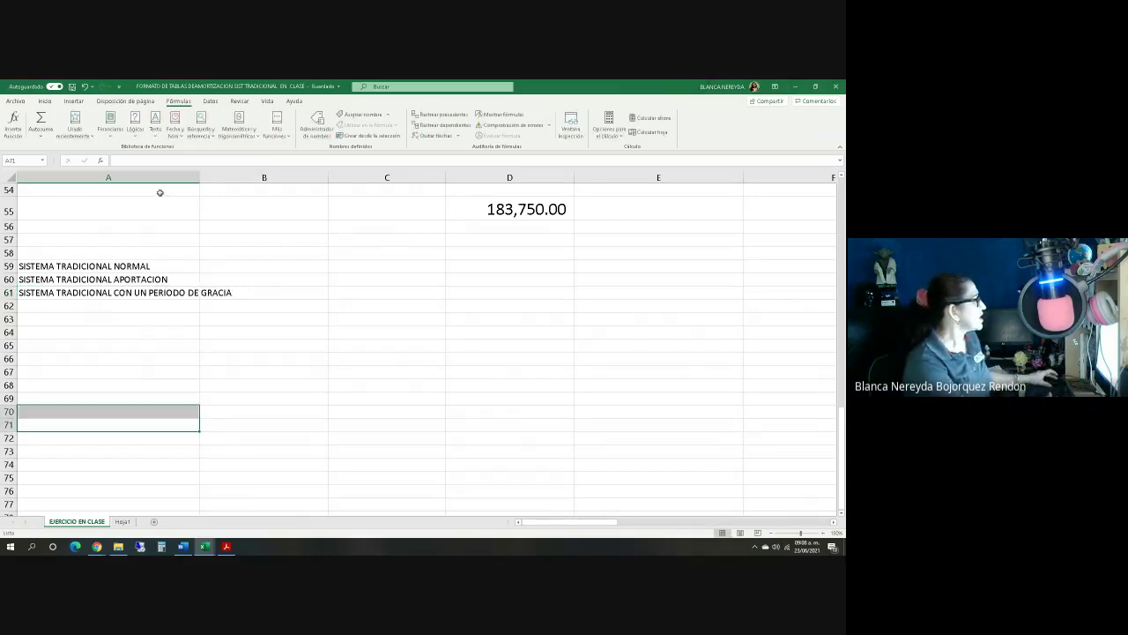
left_click_drag(197, 177, 230, 176)
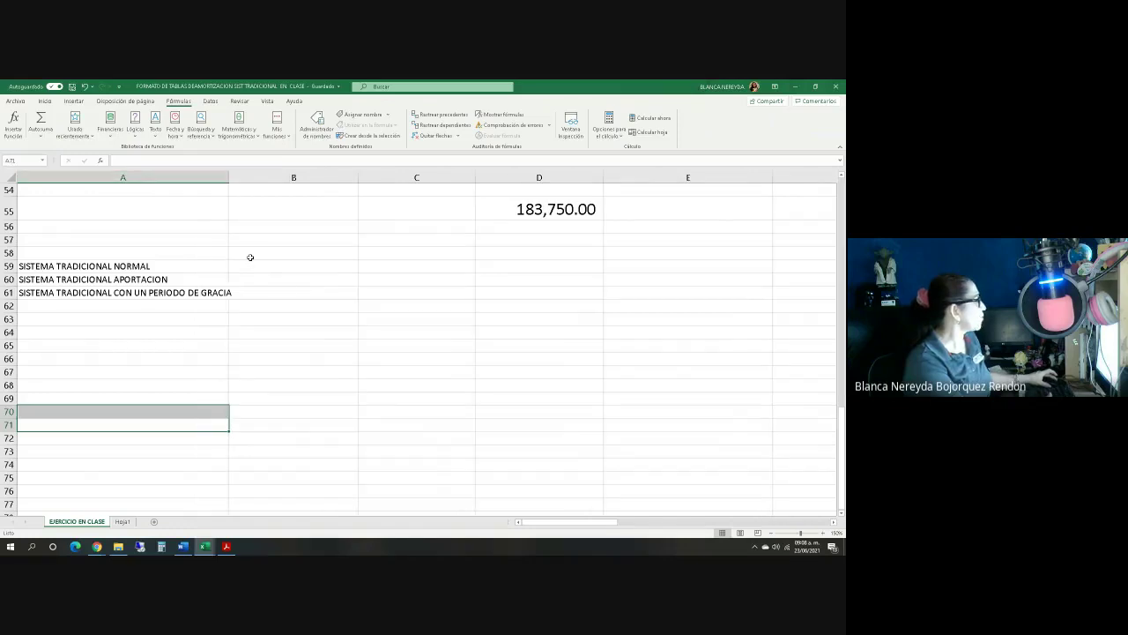
left_click(253, 253)
Step: Enter the header OPCIONES in A58 above the list of traditional-system options
left_click(97, 256)
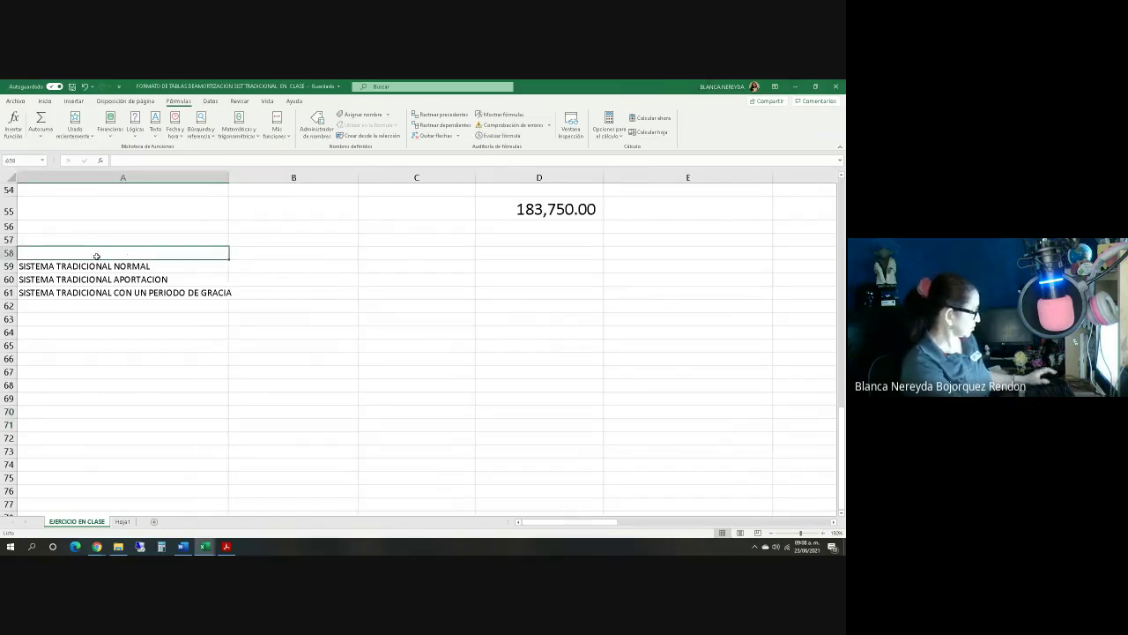
type("OPCIONES")
key("Tab")
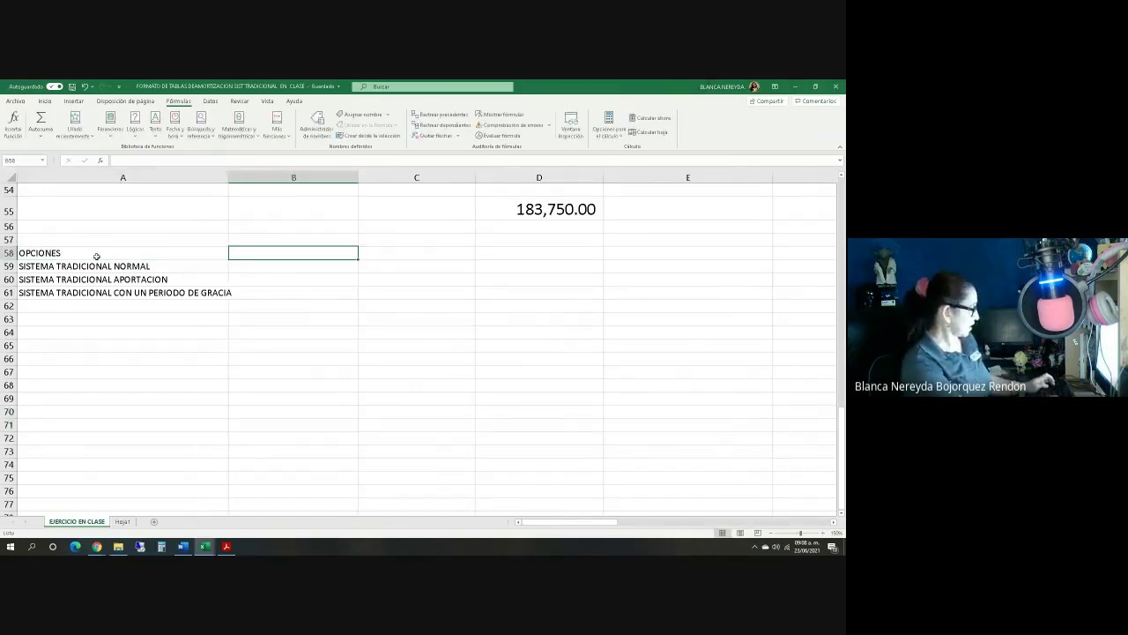
Step: Enter the header PAGO TOTAL in B58 beside the options header
type("PAGO")
key("BackSpace")
key("BackSpace")
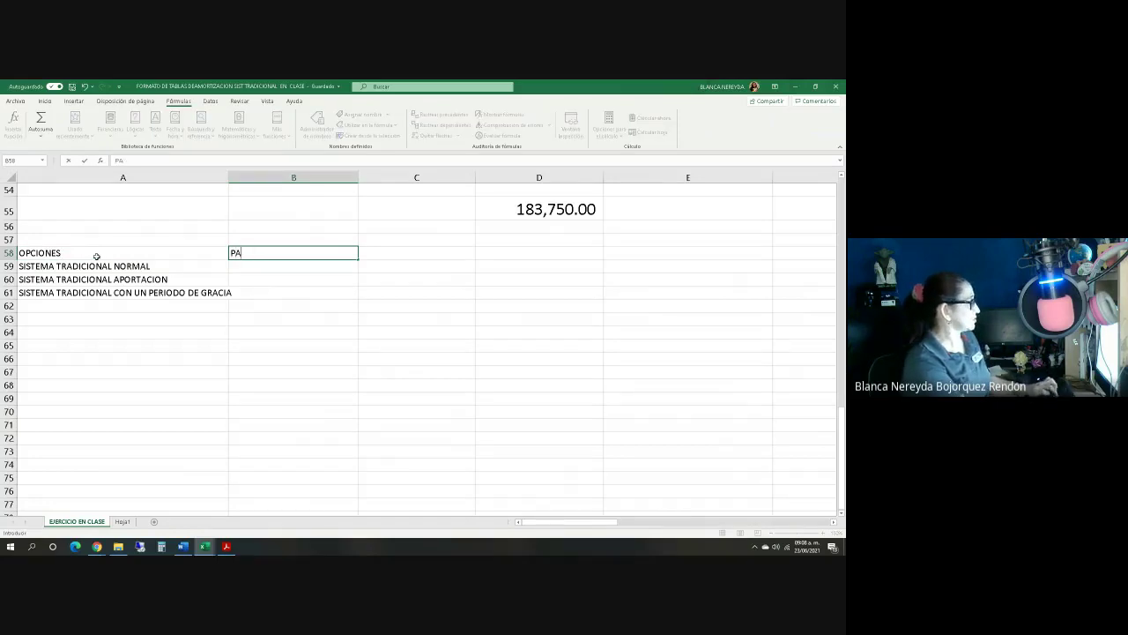
type("GPO")
key("BackSpace")
key("BackSpace")
type("PO")
key("BackSpace")
key("BackSpace")
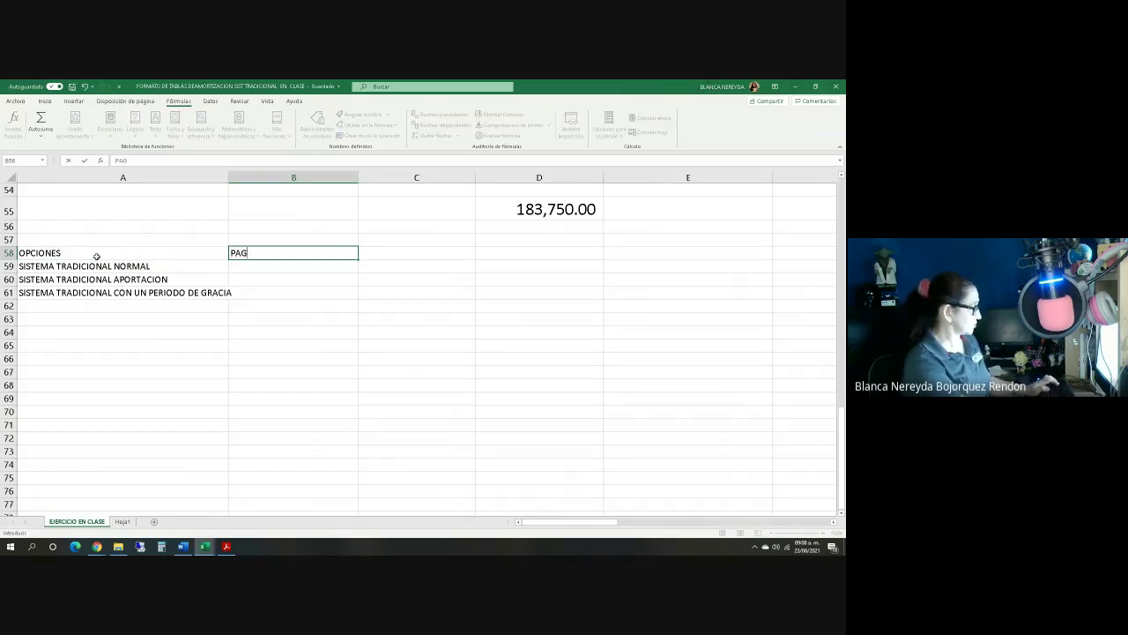
type("O TOTAL")
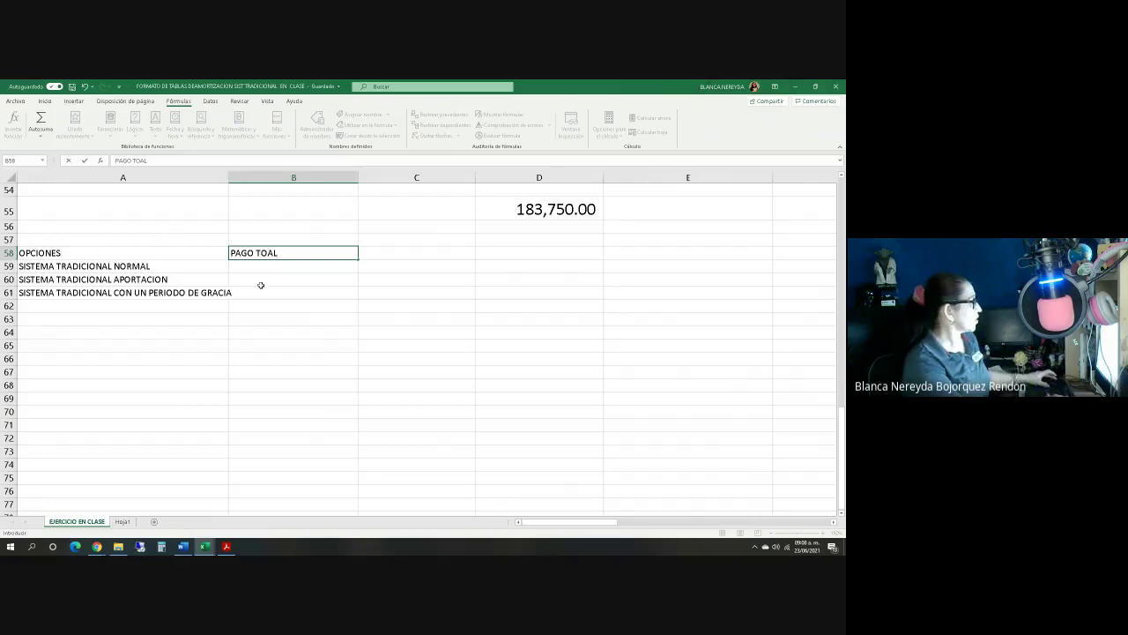
key("BackSpace")
key("BackSpace")
key("BackSpace")
type("TLA ")
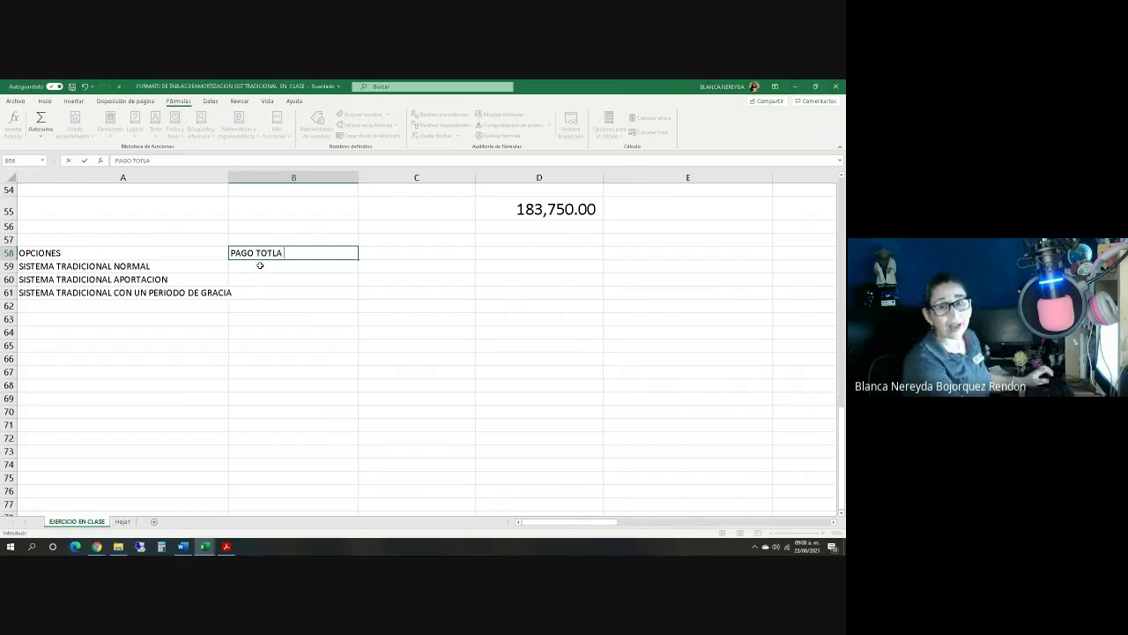
type("AL")
key("BackSpace")
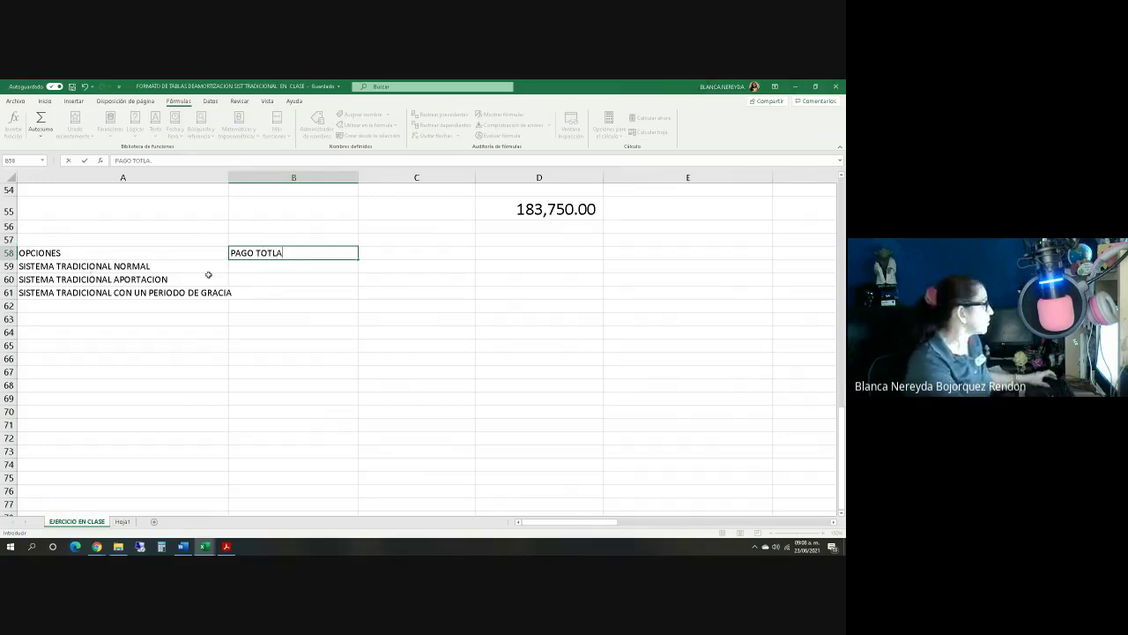
key("BackSpace")
key("BackSpace")
left_click(152, 311)
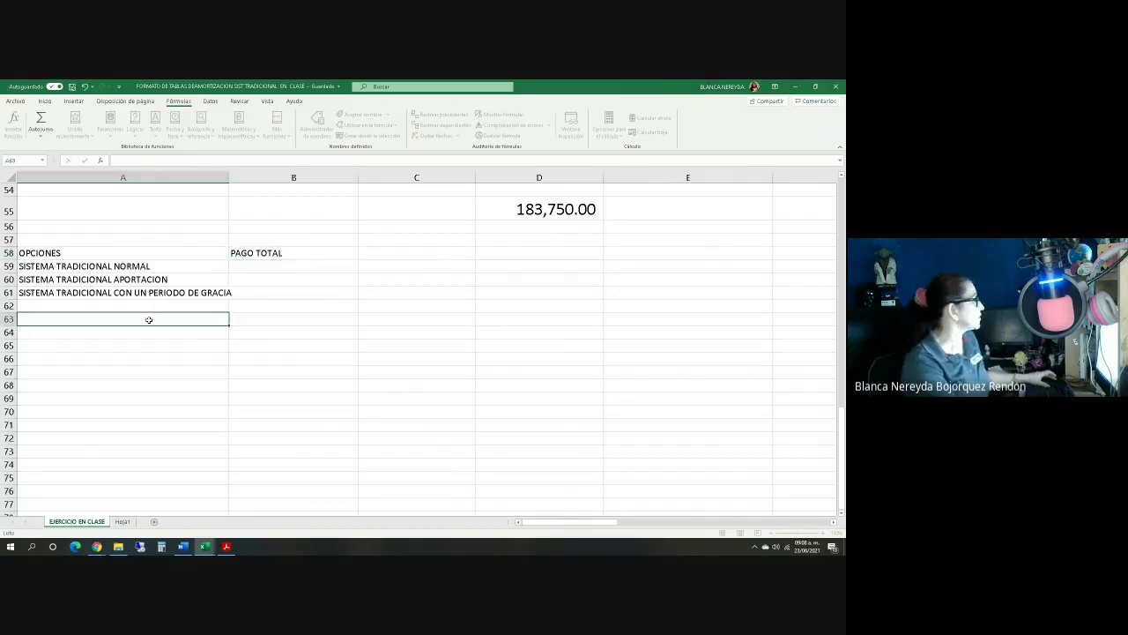
Step: Enlarge the text in A57:B61 to font size 18 and widen column A for the option labels
left_click_drag(149, 239, 241, 298)
left_click(44, 100)
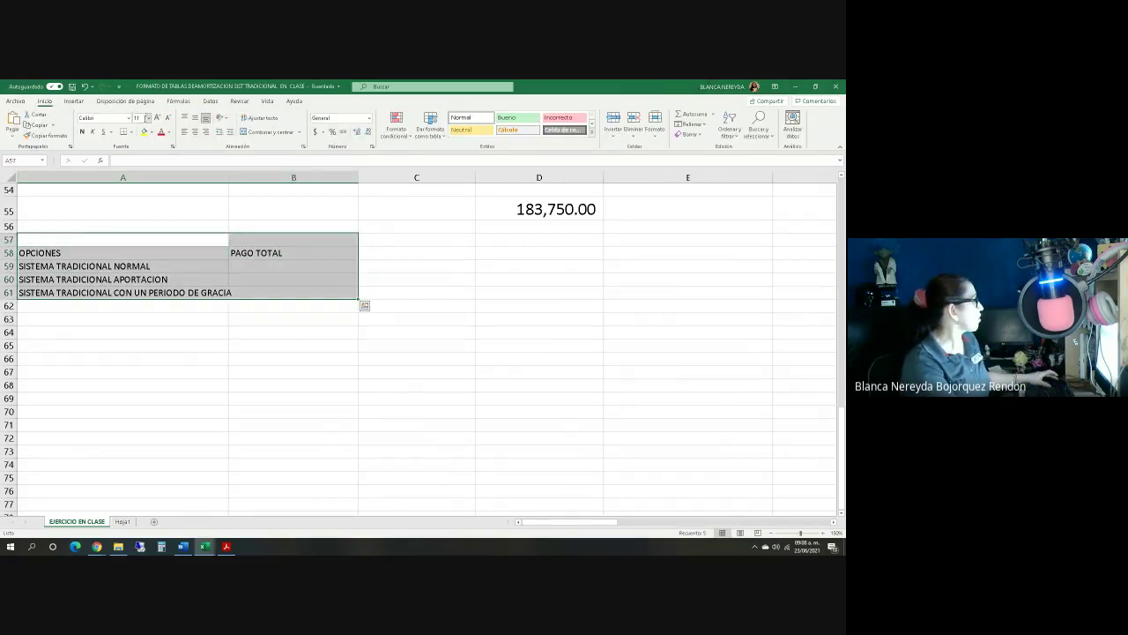
left_click(147, 119)
left_click(141, 203)
left_click_drag(167, 384, 187, 260)
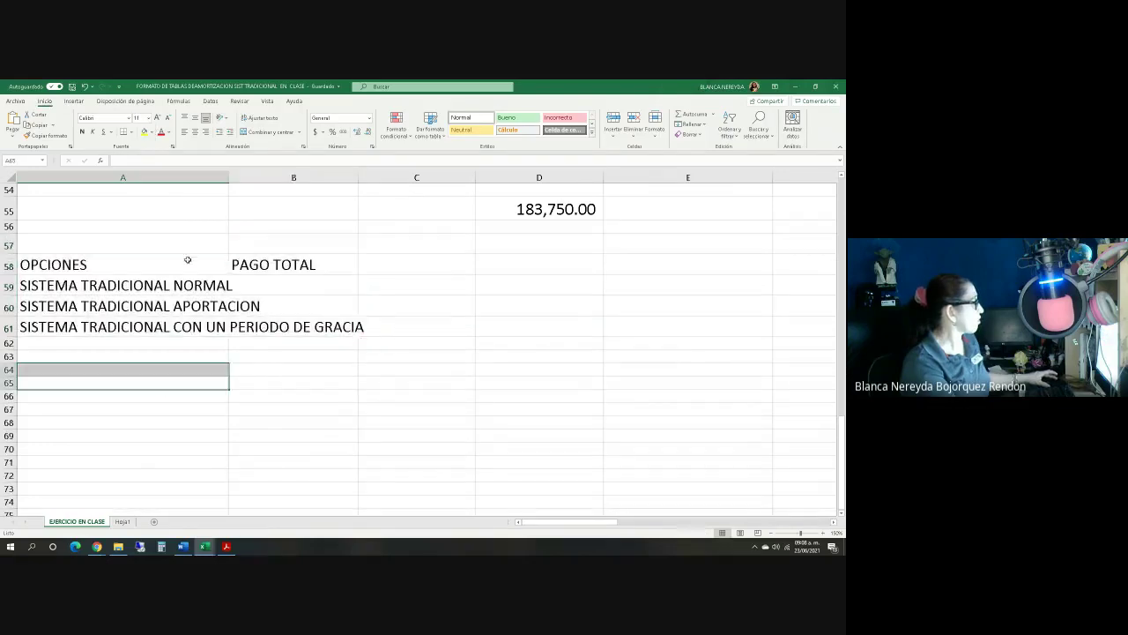
left_click_drag(228, 178, 340, 176)
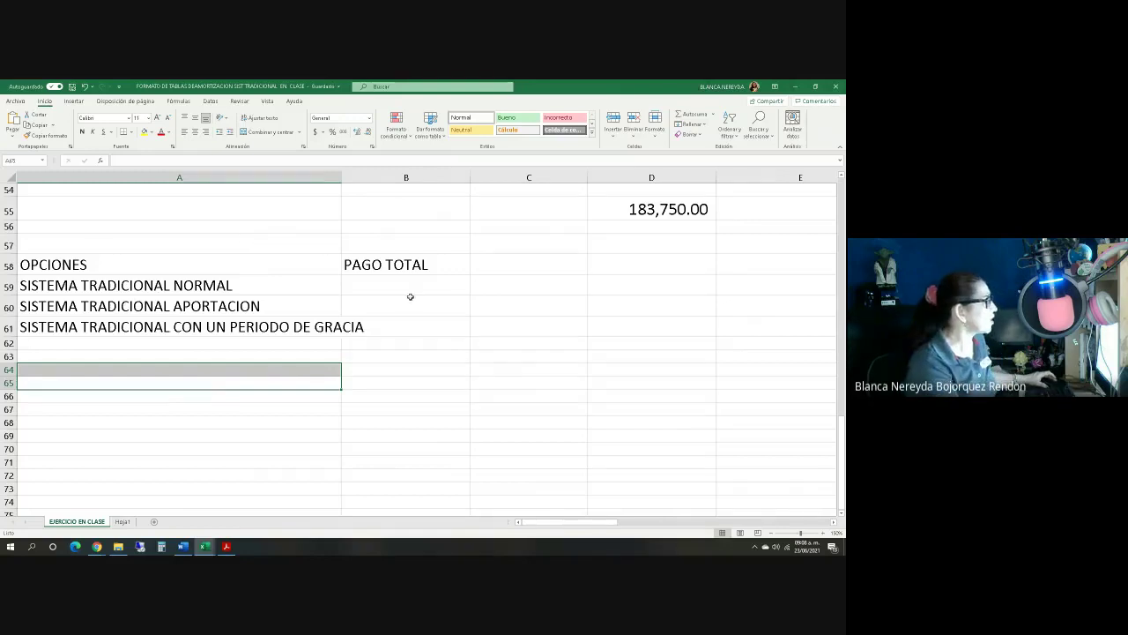
Step: Link B59 to the Pago total sum in B18 of the normal traditional-system table
left_click(377, 281)
type("=")
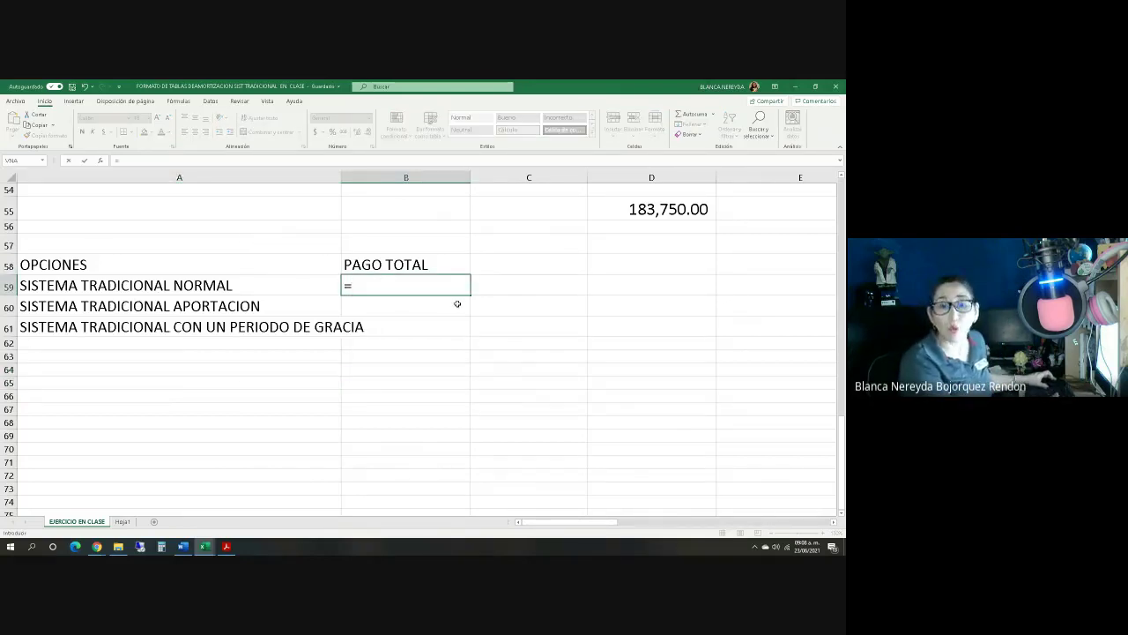
scroll(337, 258, "up", 9)
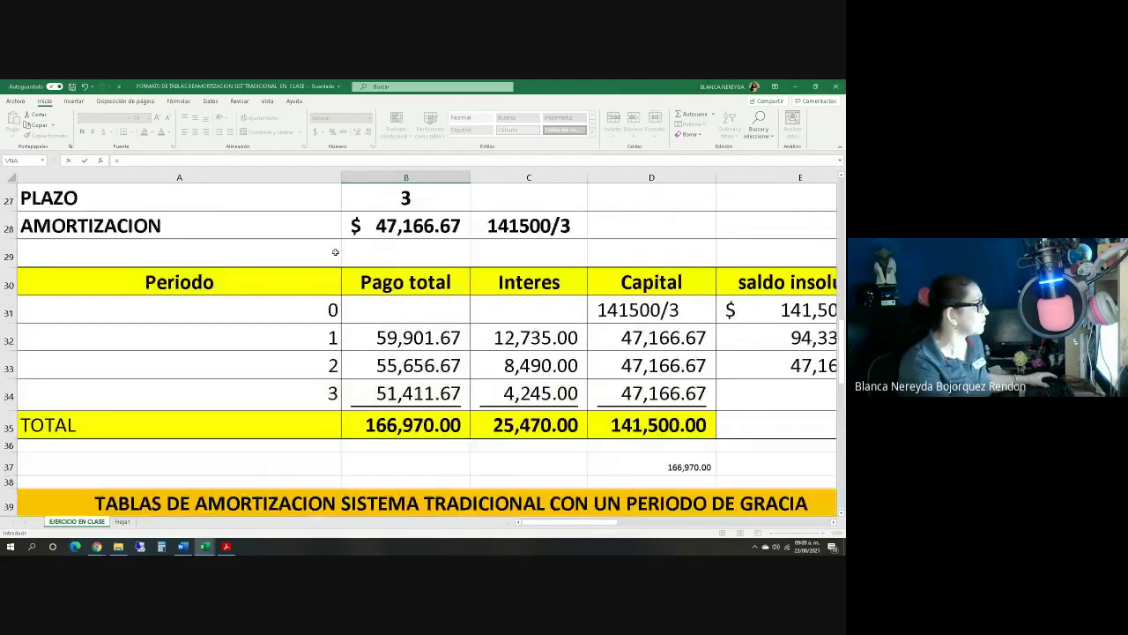
scroll(335, 252, "up", 8)
scroll(369, 374, "down", 3)
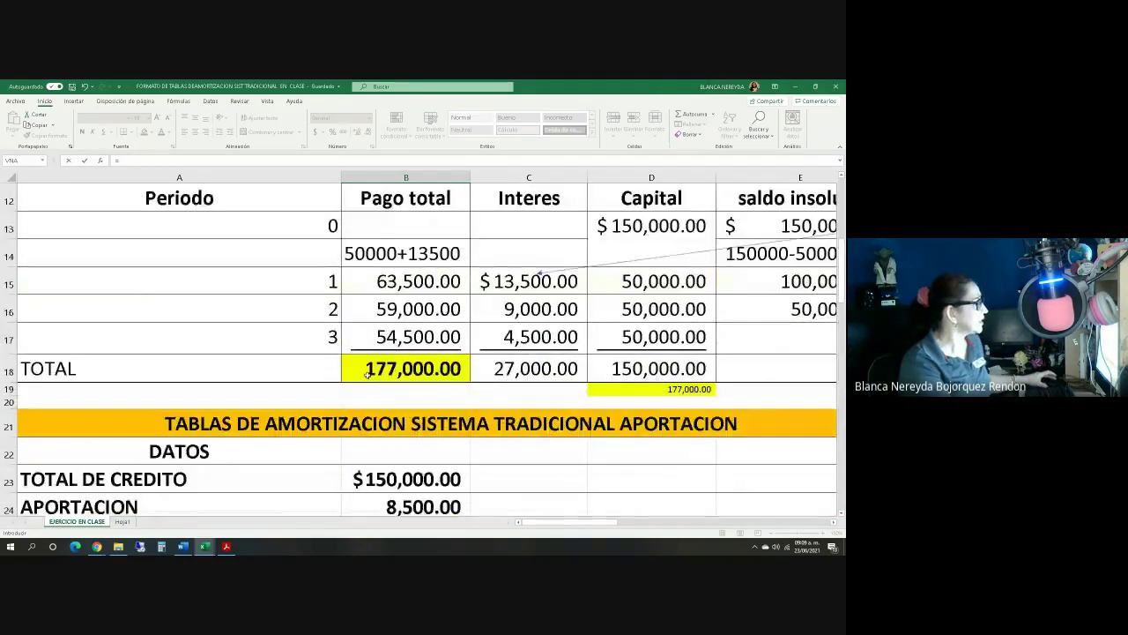
left_click(368, 374)
key("Return")
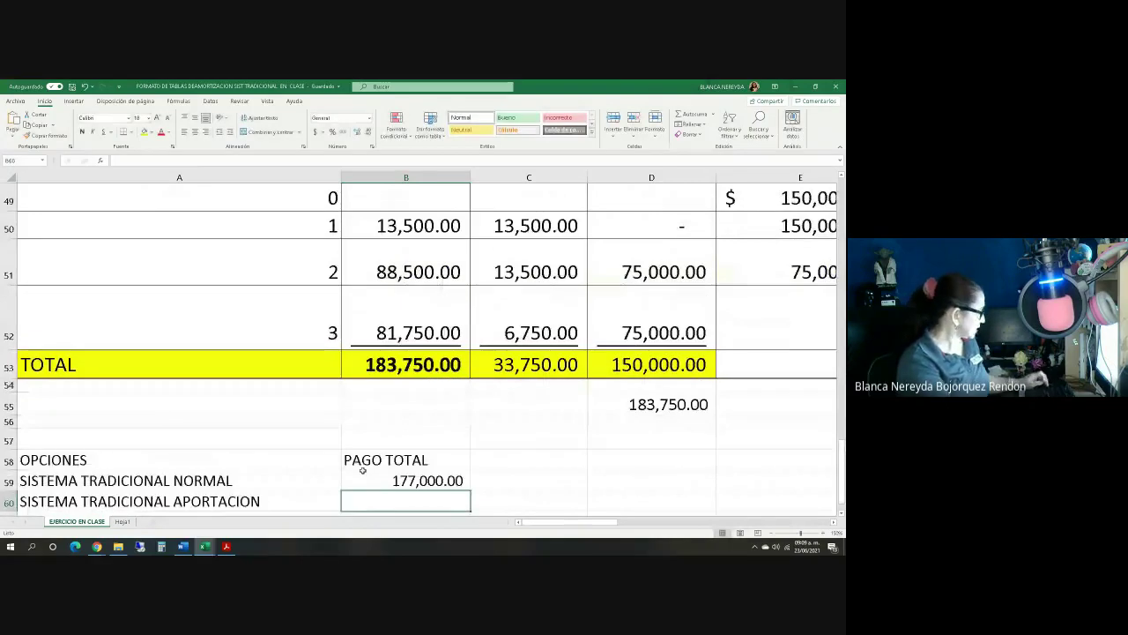
Step: Enter =B35+B24 in B60 to add the aportación to that table's total payment
type("=")
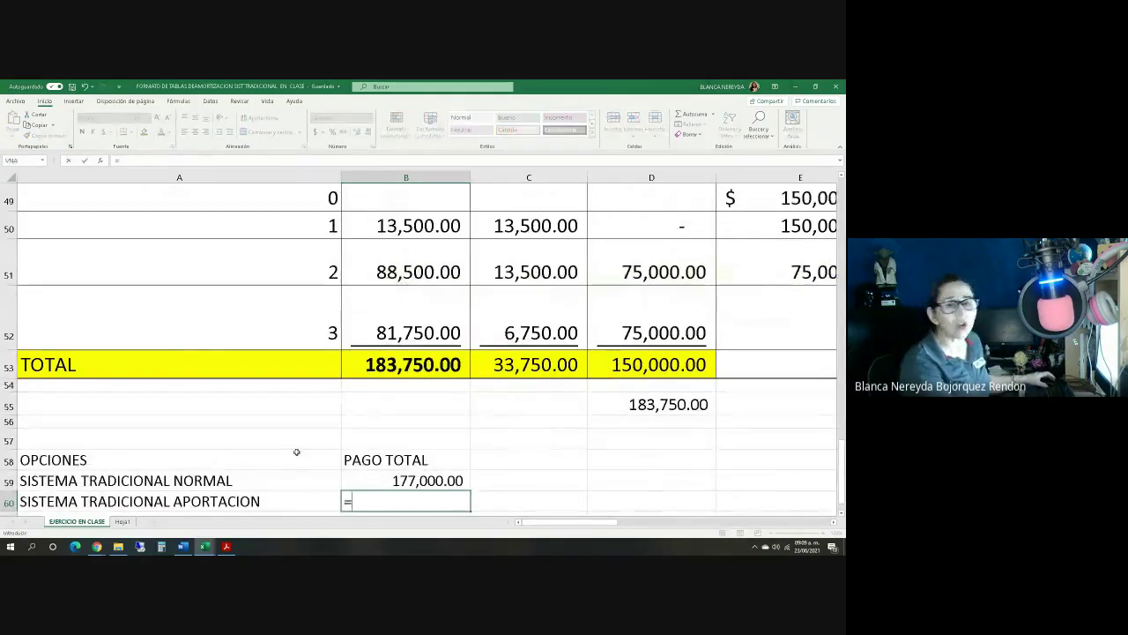
scroll(366, 467, "up", 5)
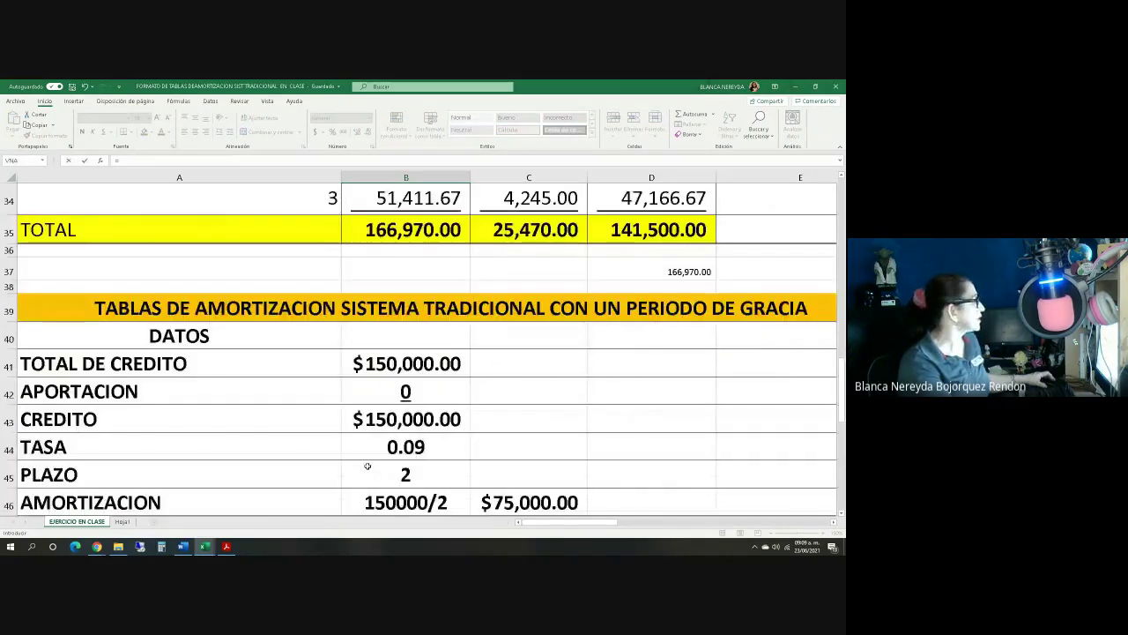
scroll(367, 465, "up", 2)
scroll(367, 465, "up", 3)
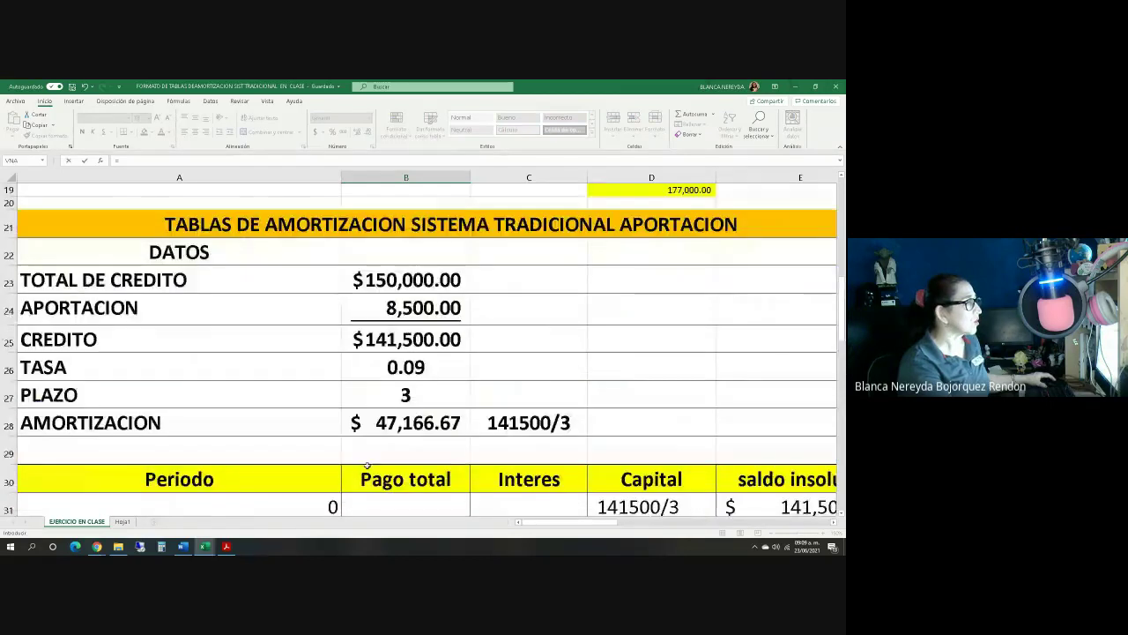
scroll(521, 397, "down", 1)
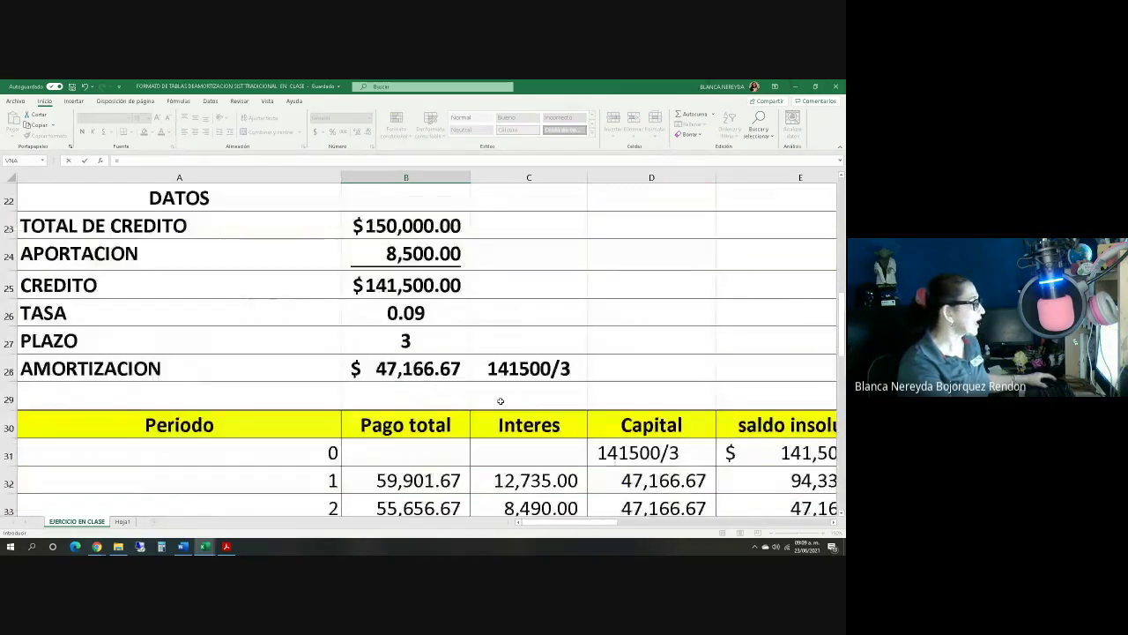
scroll(500, 401, "down", 2)
left_click(381, 399)
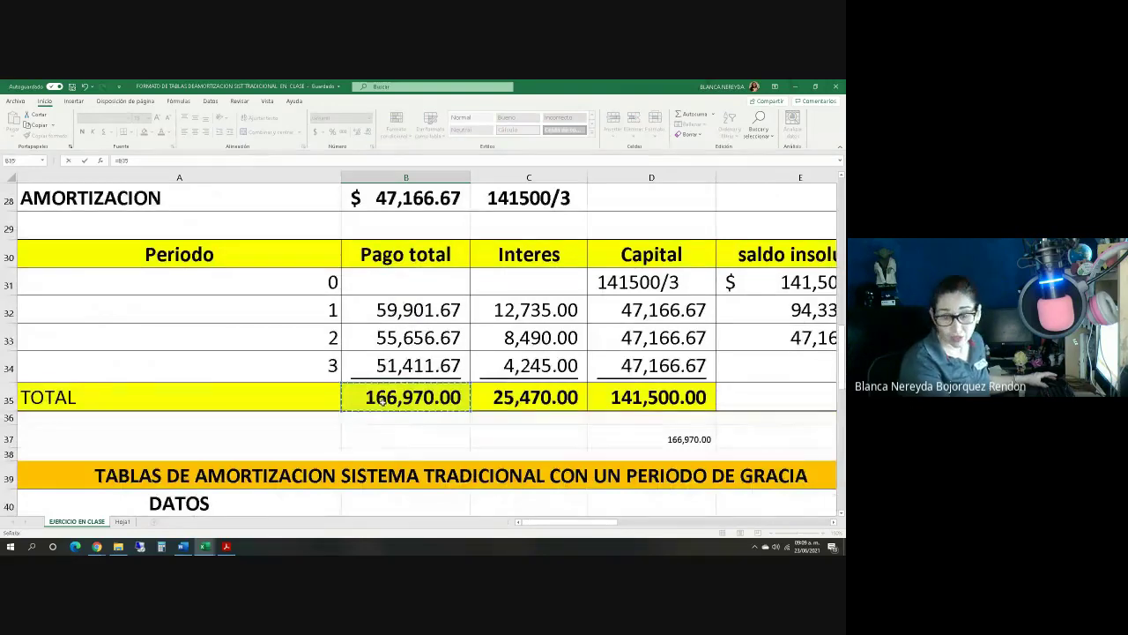
type("+")
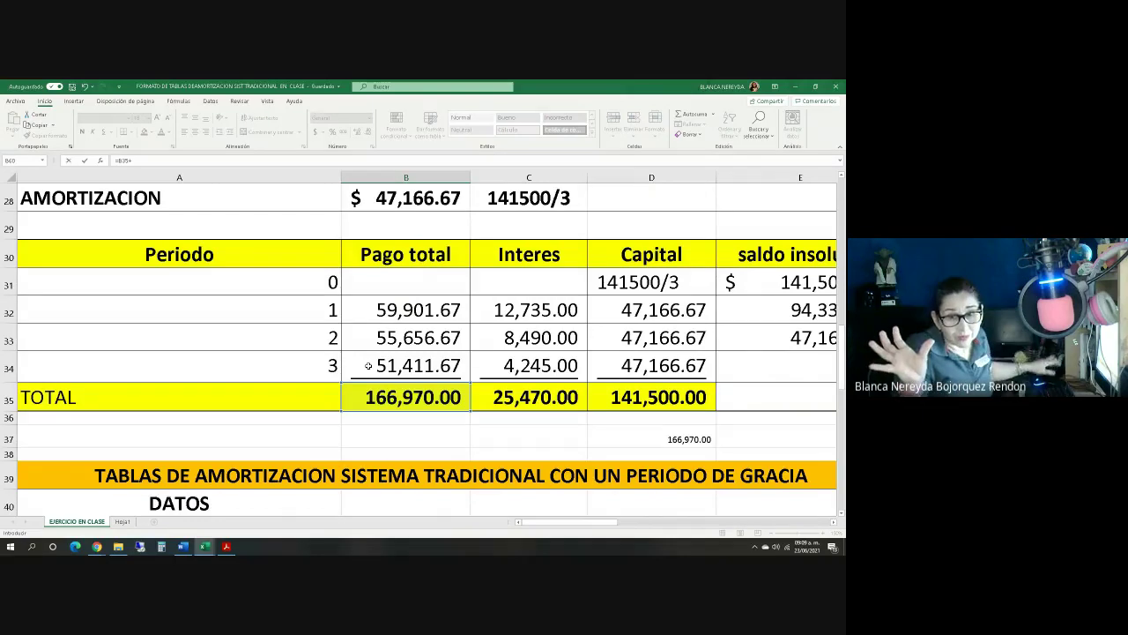
scroll(136, 378, "up", 3)
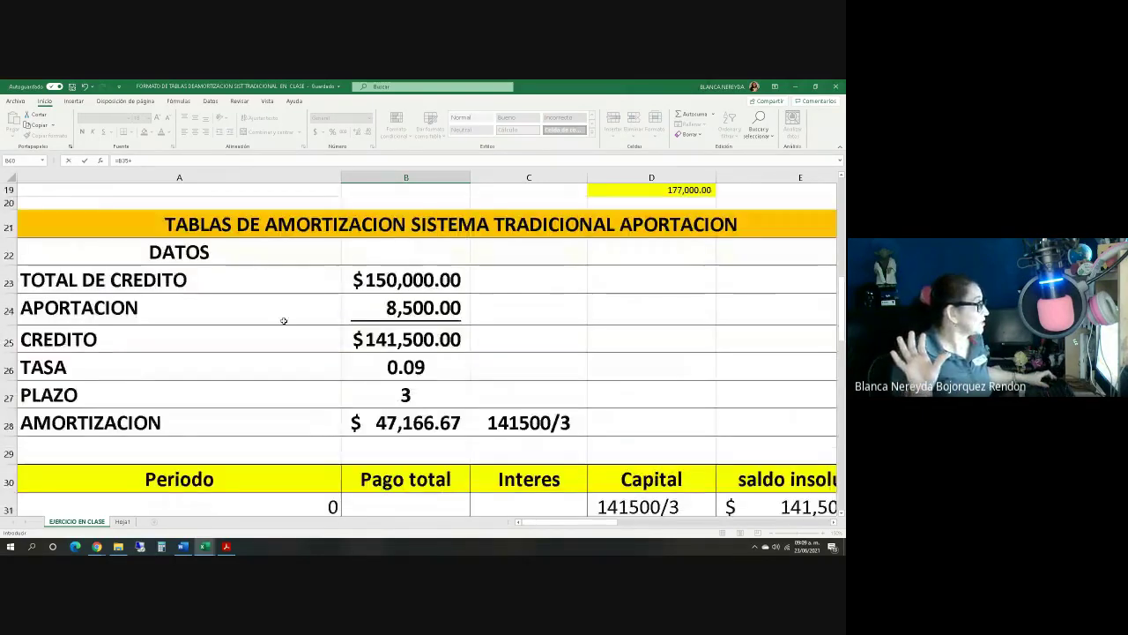
left_click(350, 306)
key("Return")
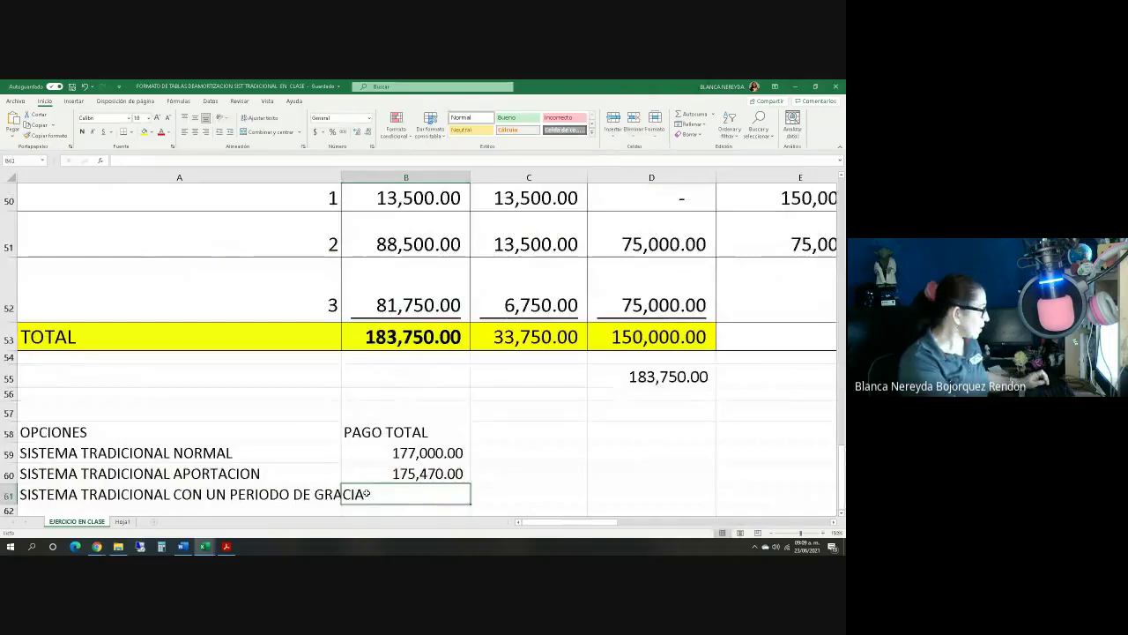
Step: Link B61 to the Pago total sum in B53 of the grace-period table
type("=")
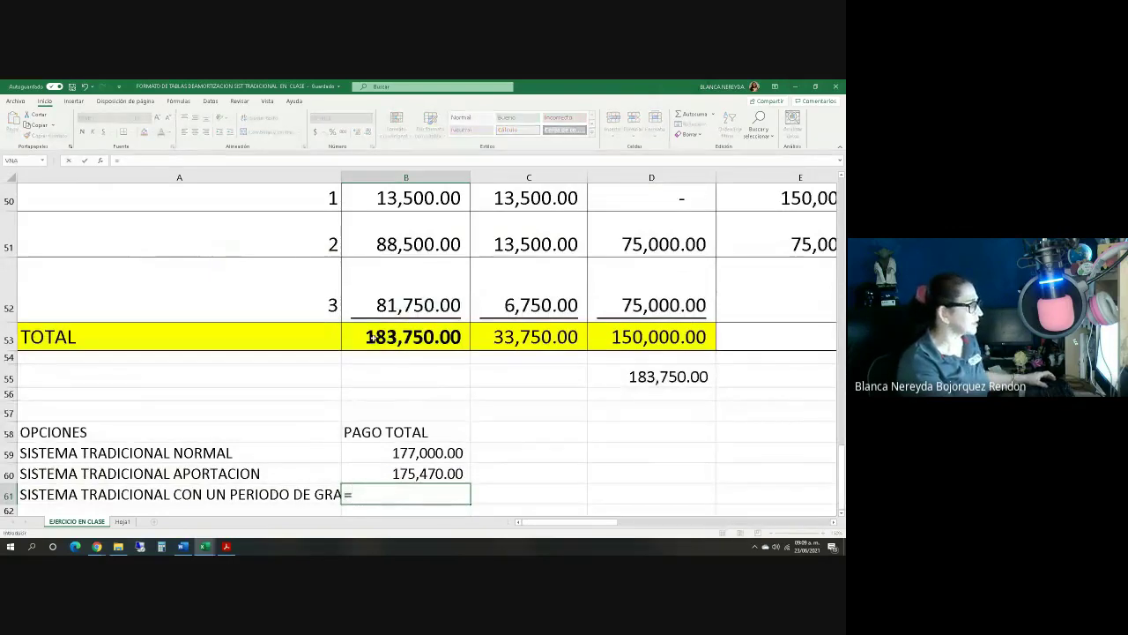
left_click(365, 336)
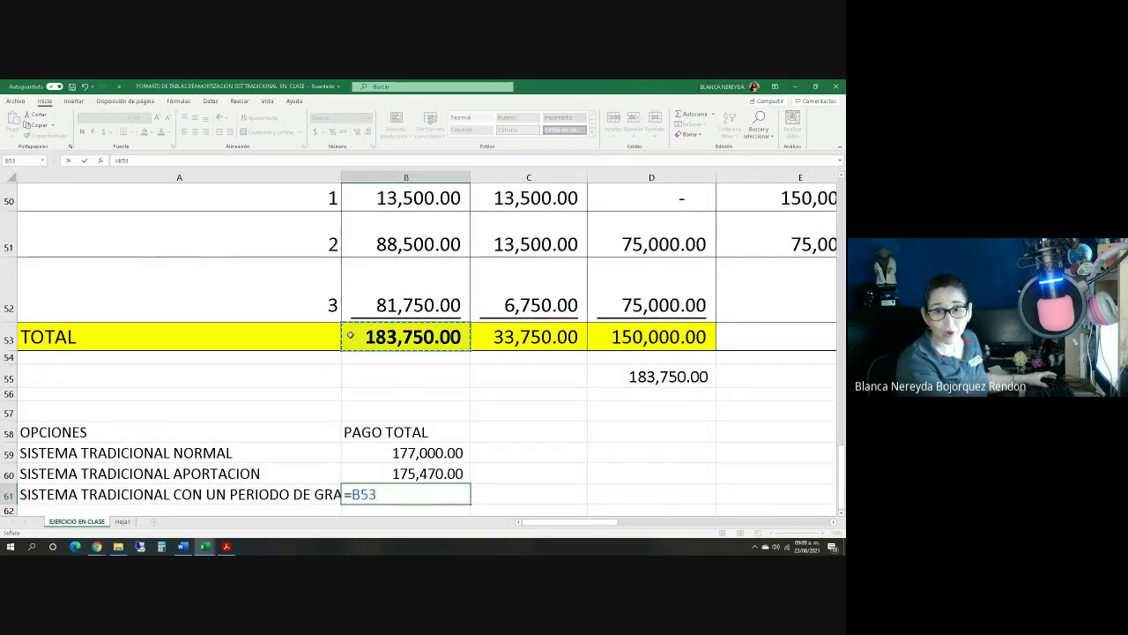
key("Return")
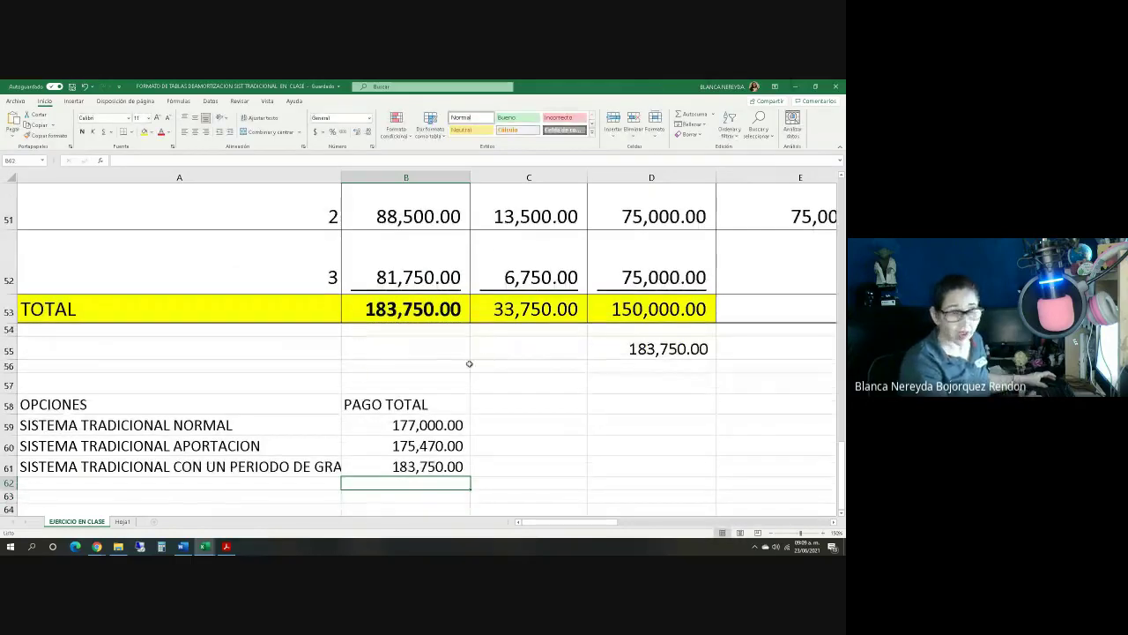
Step: Make the PAGO TOTAL header and the three option totals in B58:B61 bold
left_click_drag(401, 406, 388, 467)
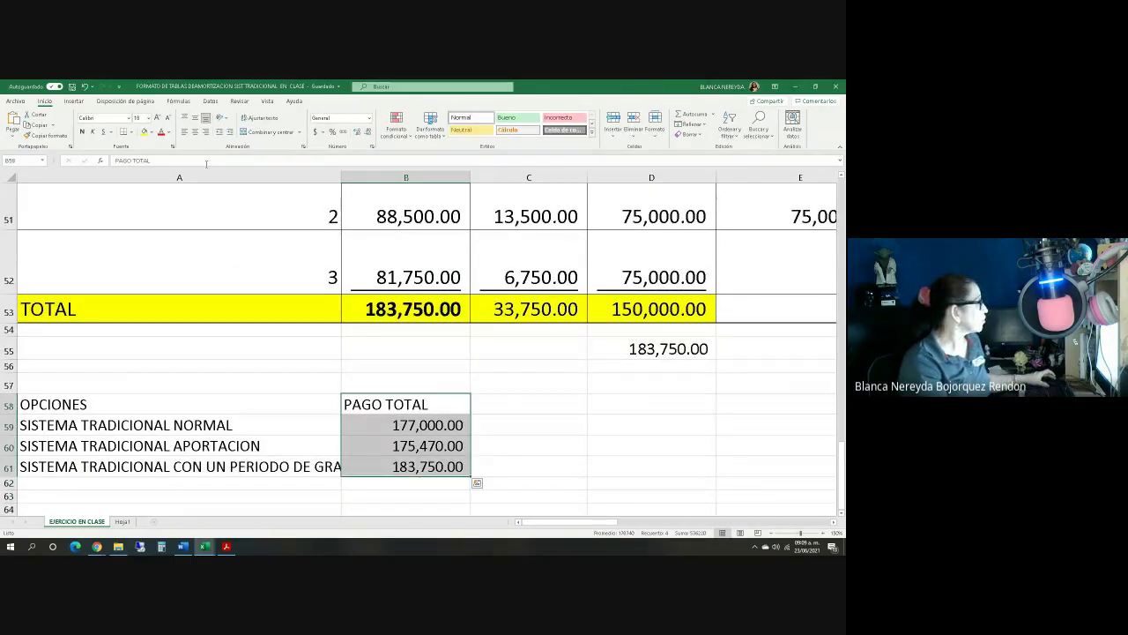
left_click(82, 132)
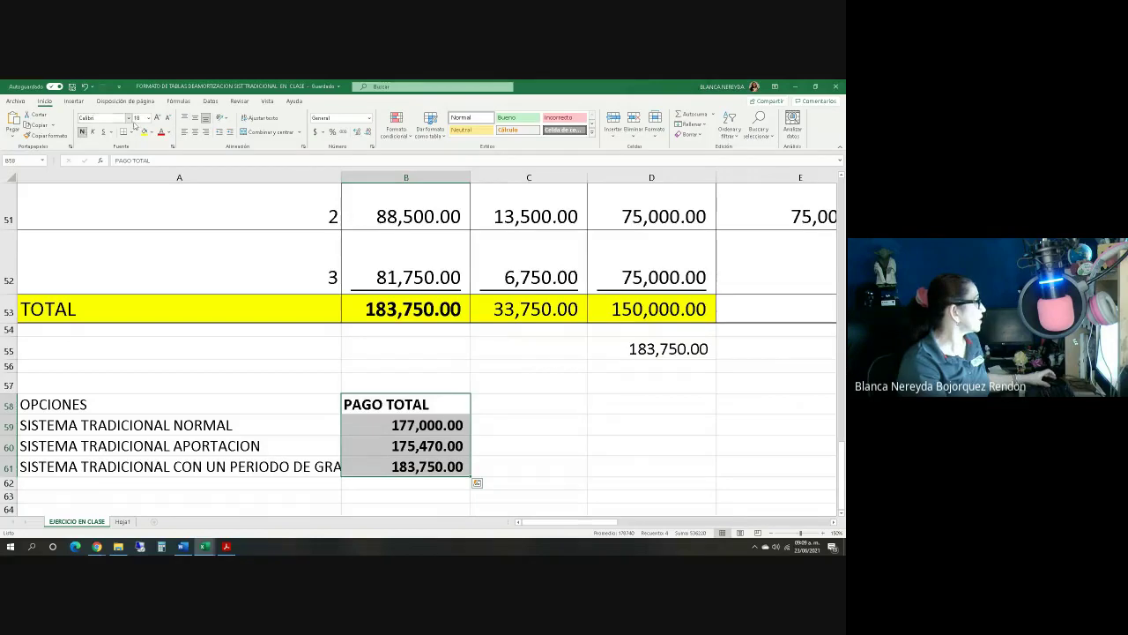
left_click(663, 510)
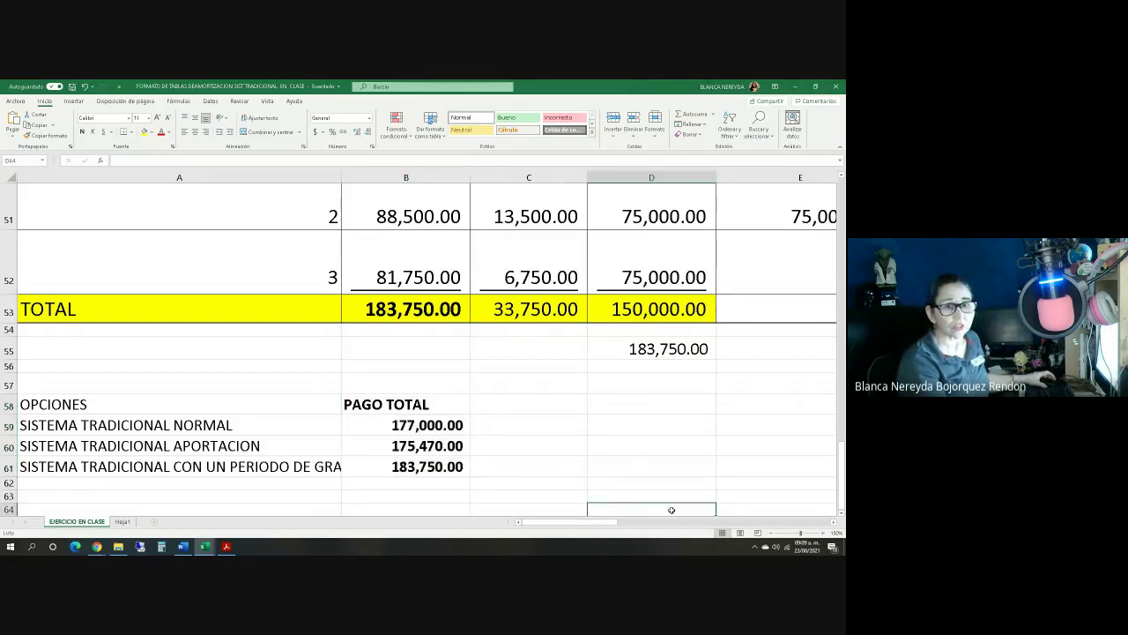
left_click(612, 480)
Step: Examine the period 1 total payment in the grace-period, aportación and normal amortization tables, in that order
scroll(613, 479, "down", 1)
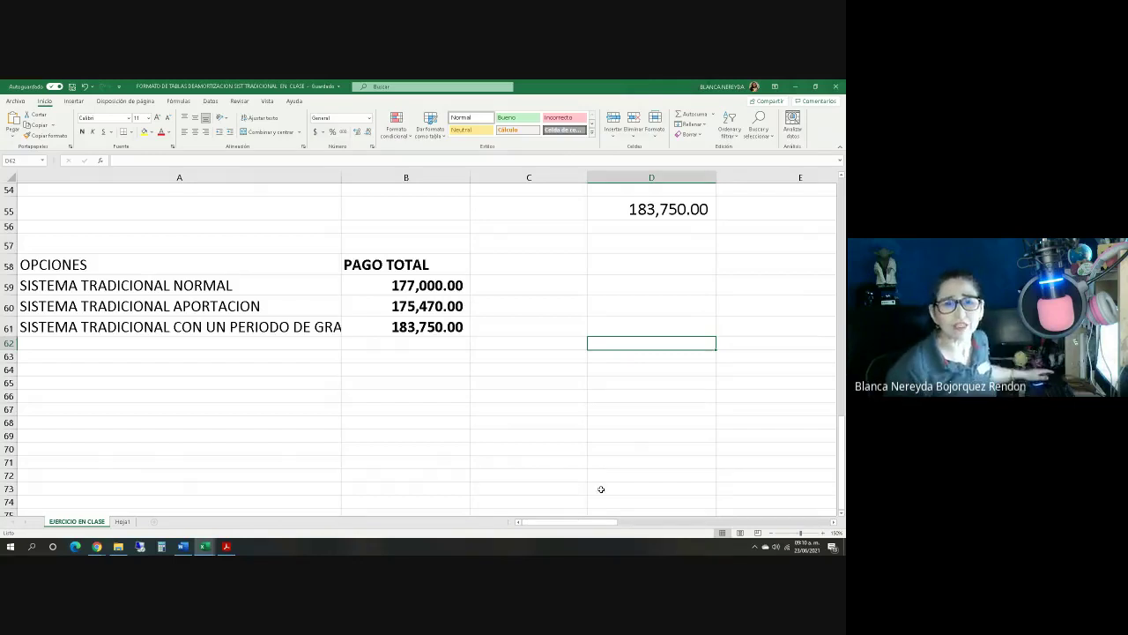
scroll(435, 357, "up", 3)
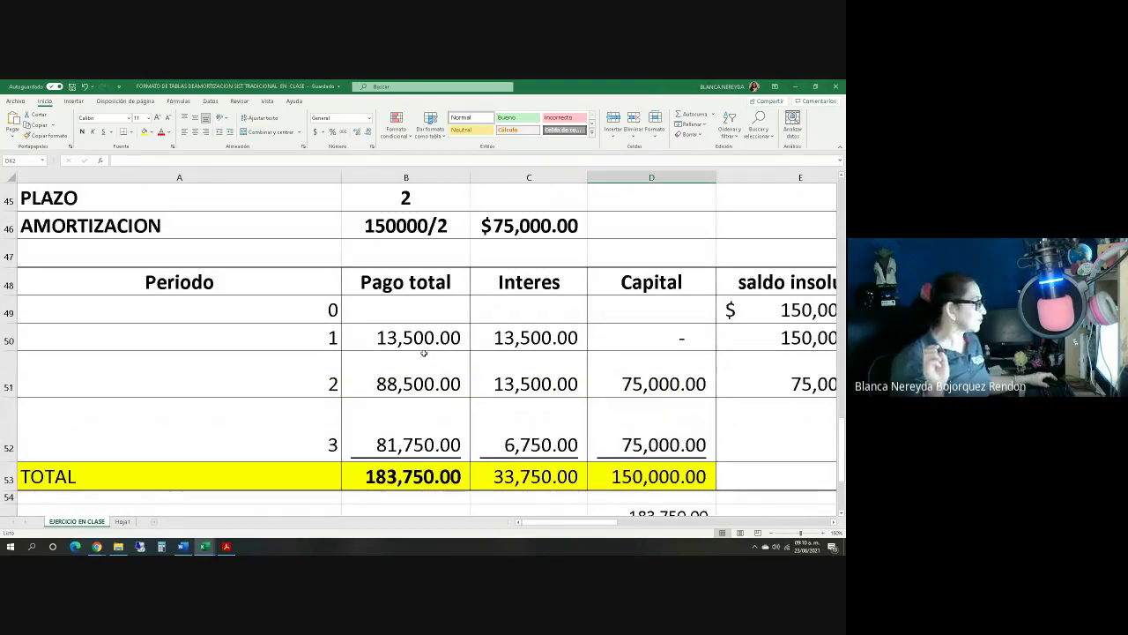
scroll(424, 353, "down", 1)
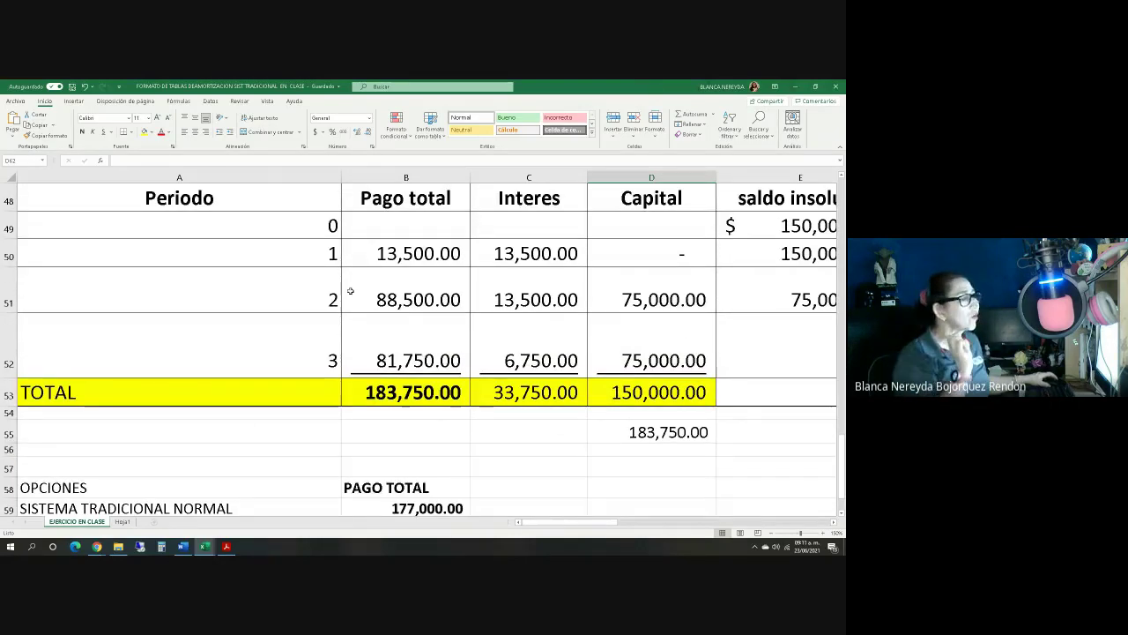
left_click(379, 253)
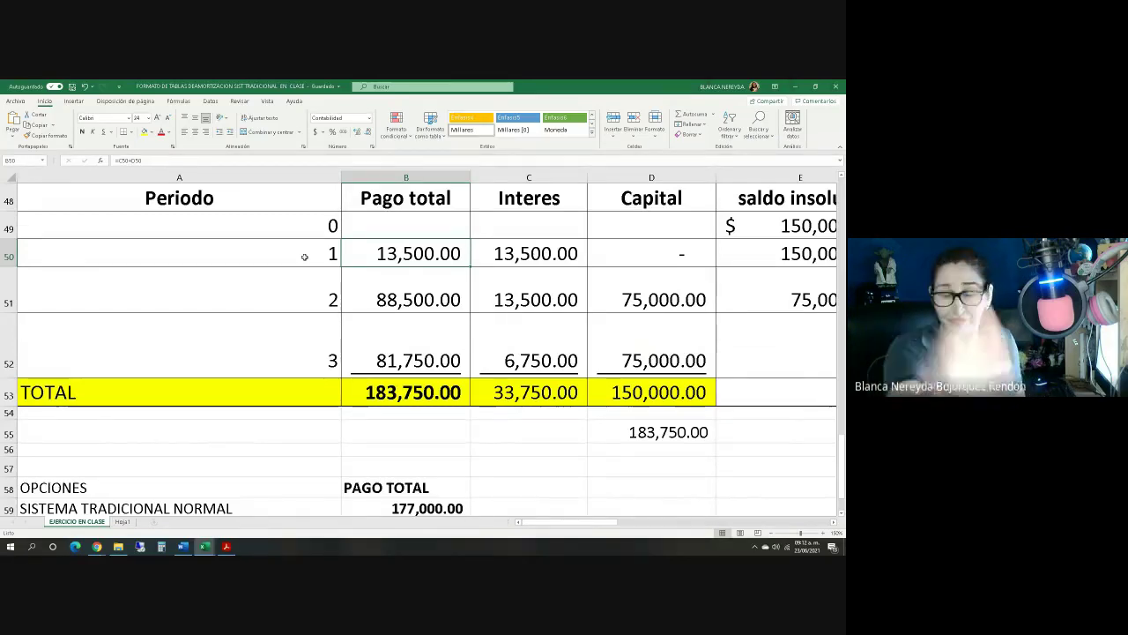
scroll(300, 254, "up", 3)
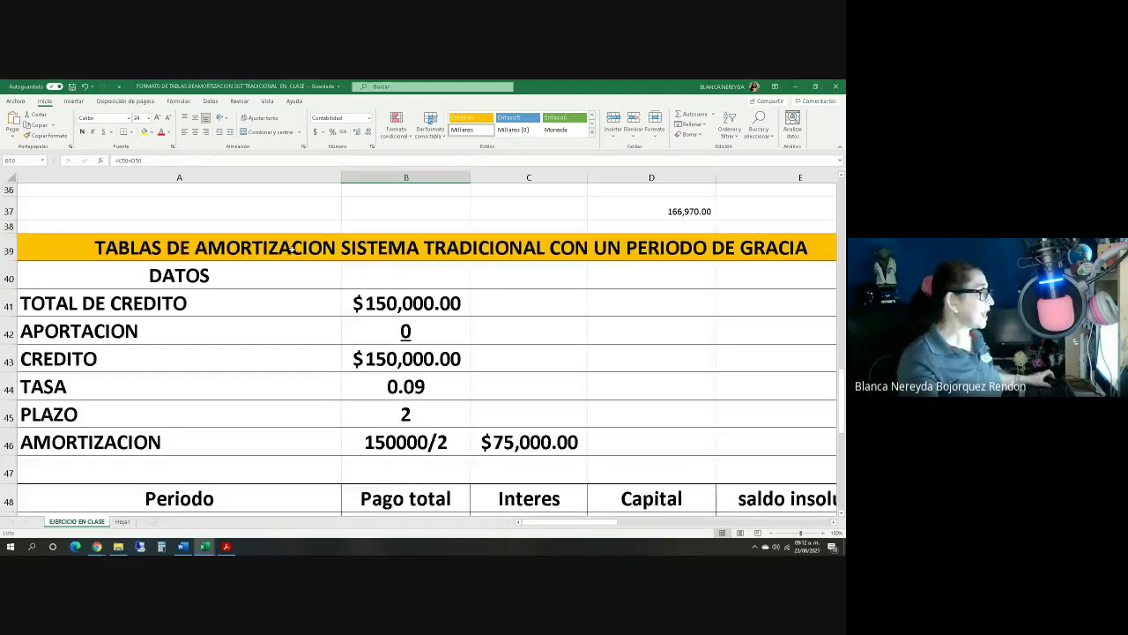
scroll(288, 324, "up", 4)
scroll(287, 325, "up", 1)
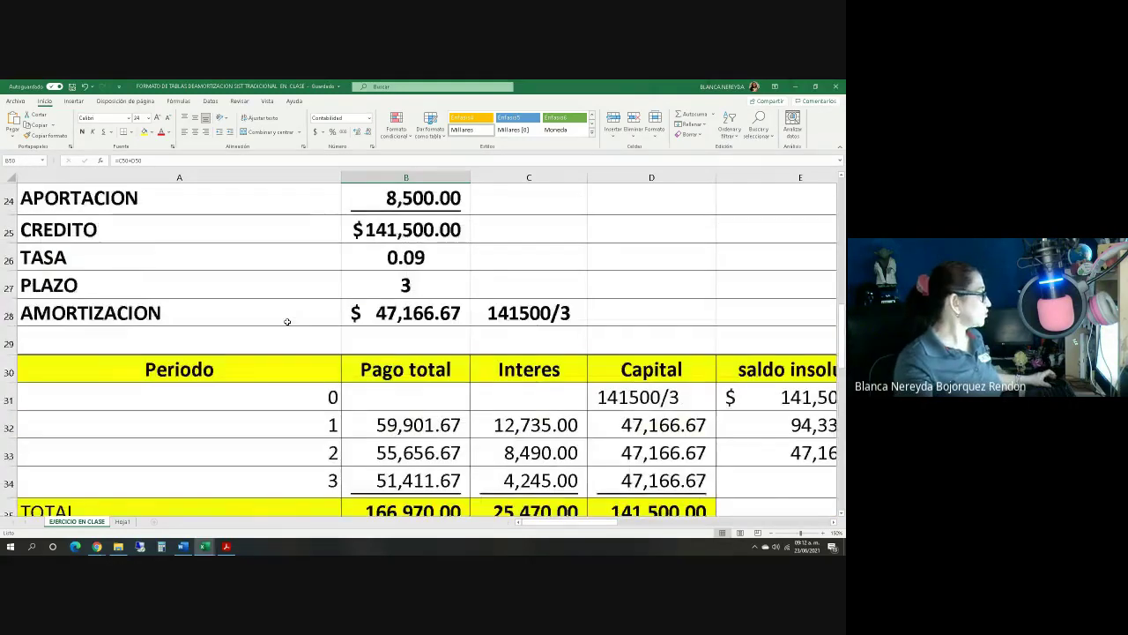
scroll(288, 322, "up", 1)
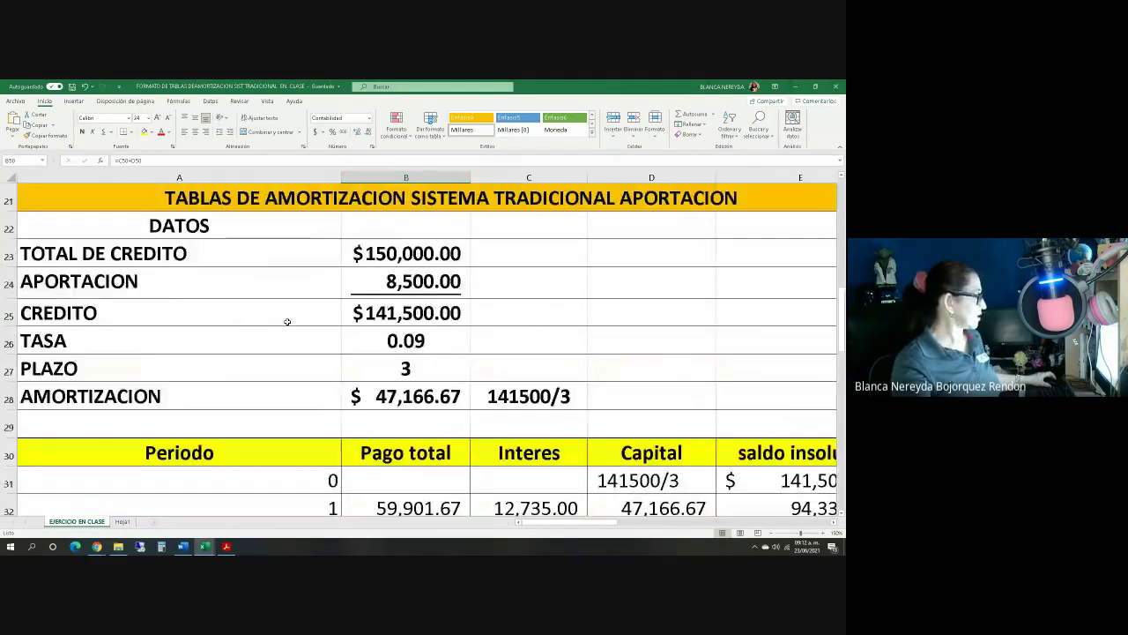
scroll(287, 322, "down", 2)
left_click(379, 340)
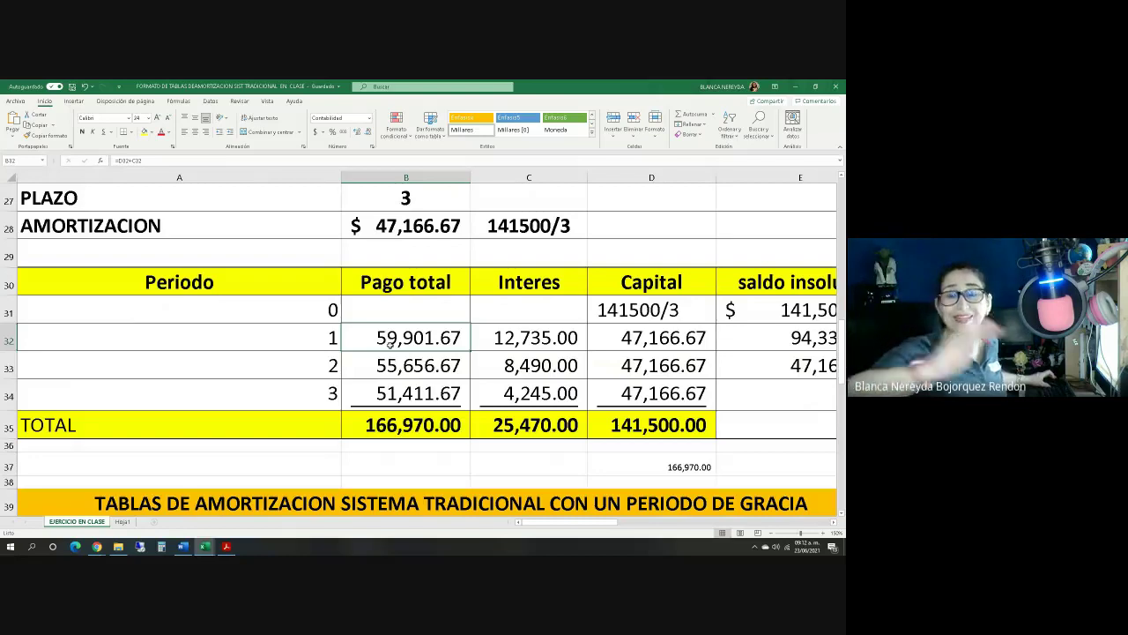
scroll(389, 345, "up", 6)
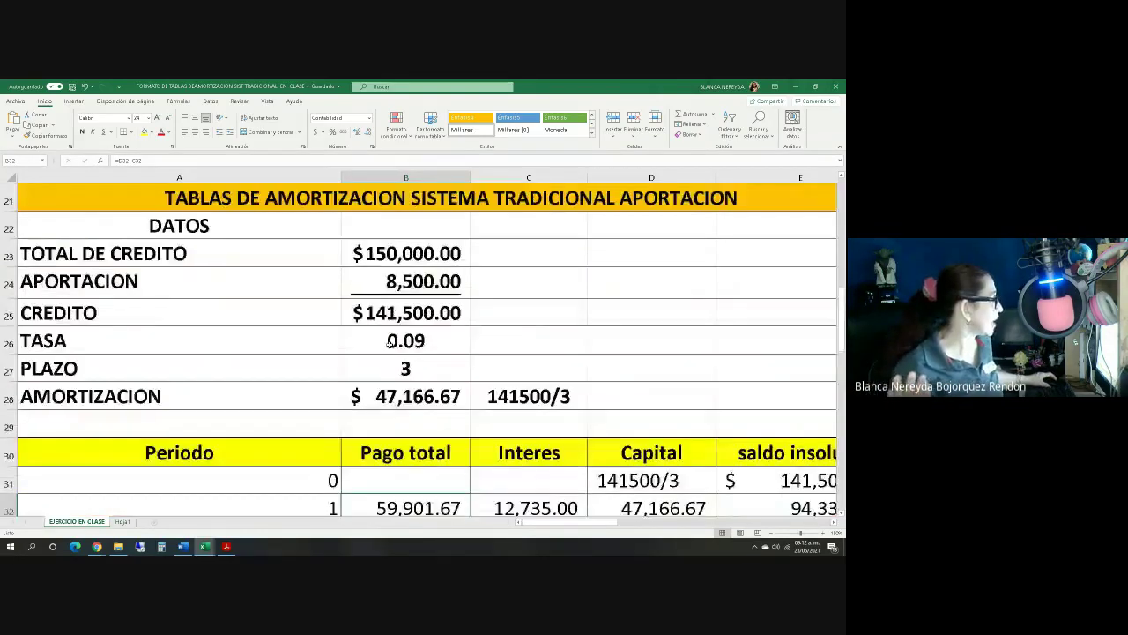
left_click(390, 365)
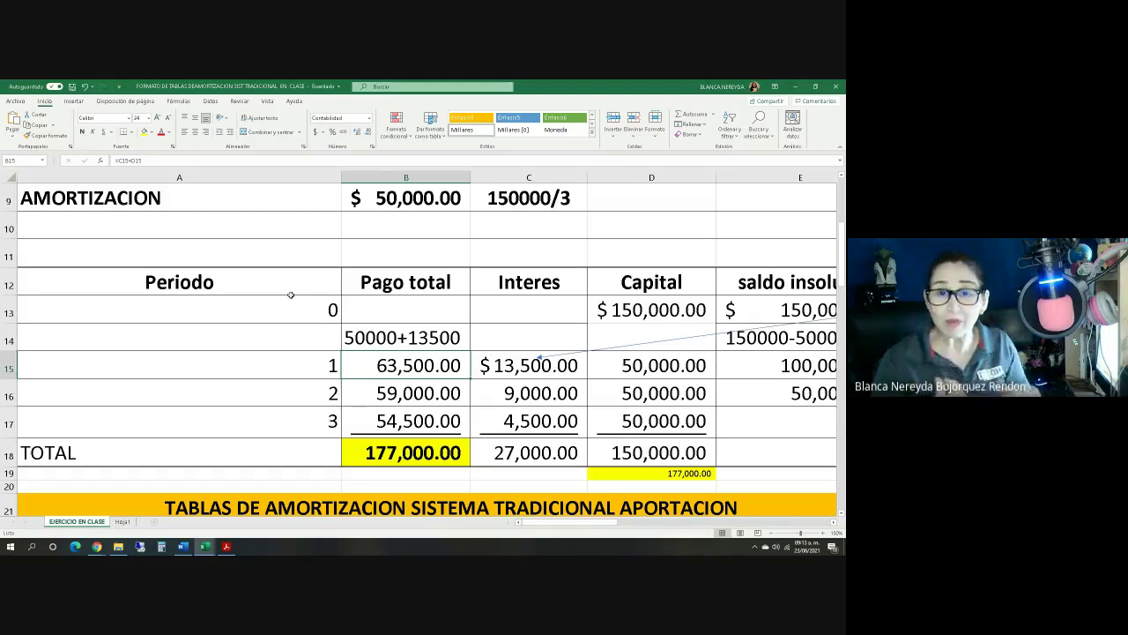
Step: Review the aportación table's data and check the SISTEMA TRADICIONAL APORTACION total in B60 of the comparison table
scroll(183, 340, "down", 2)
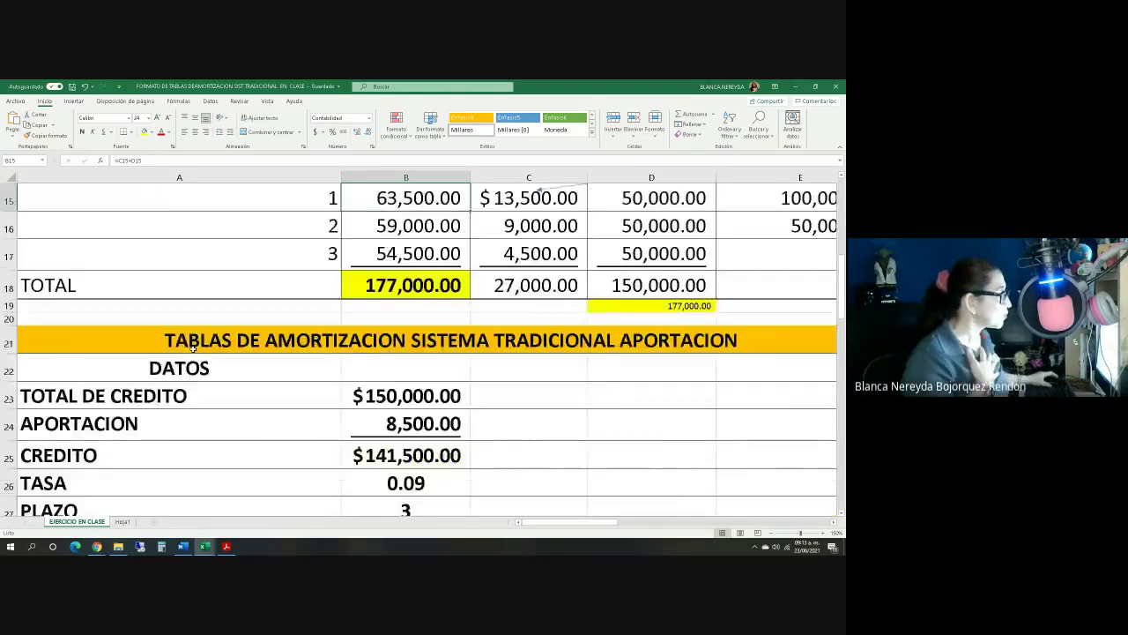
scroll(192, 348, "down", 2)
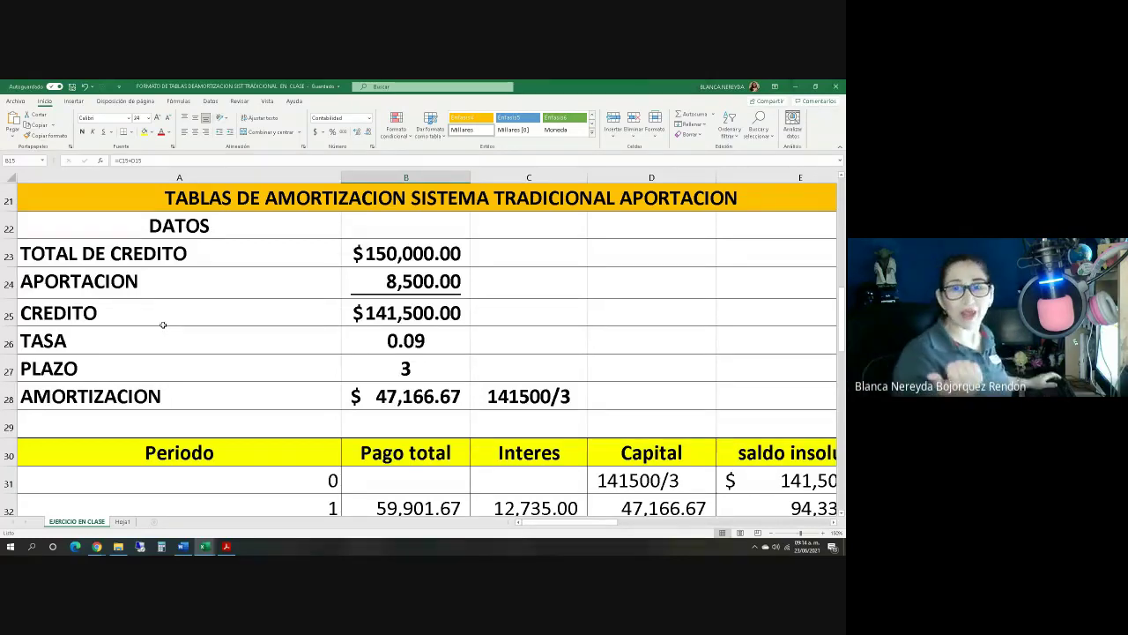
scroll(381, 253, "down", 12)
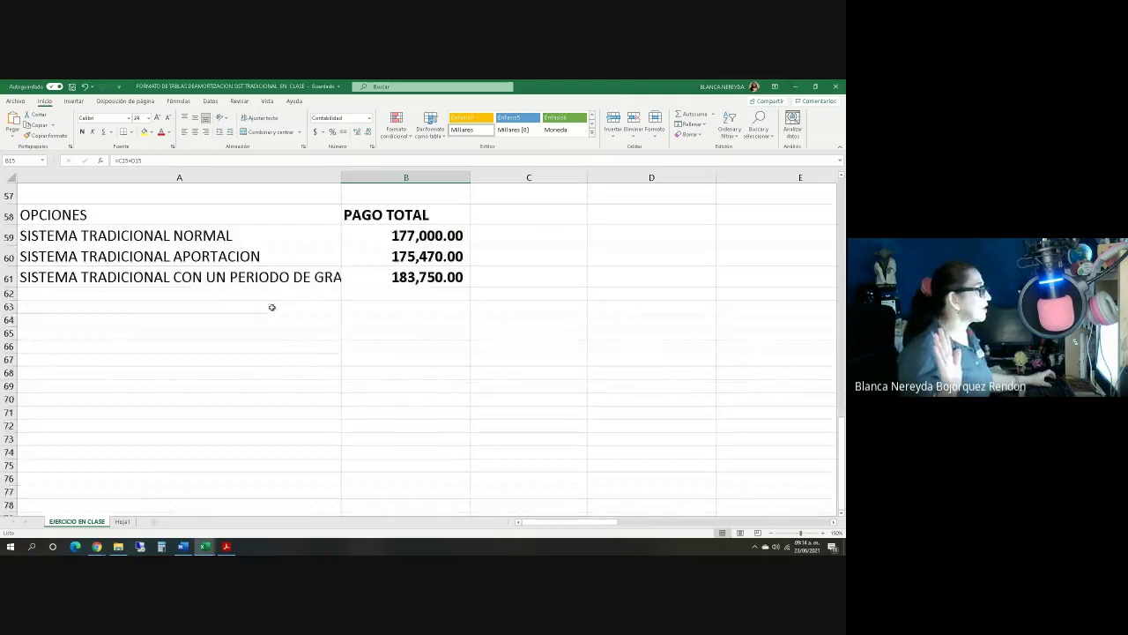
left_click(372, 256)
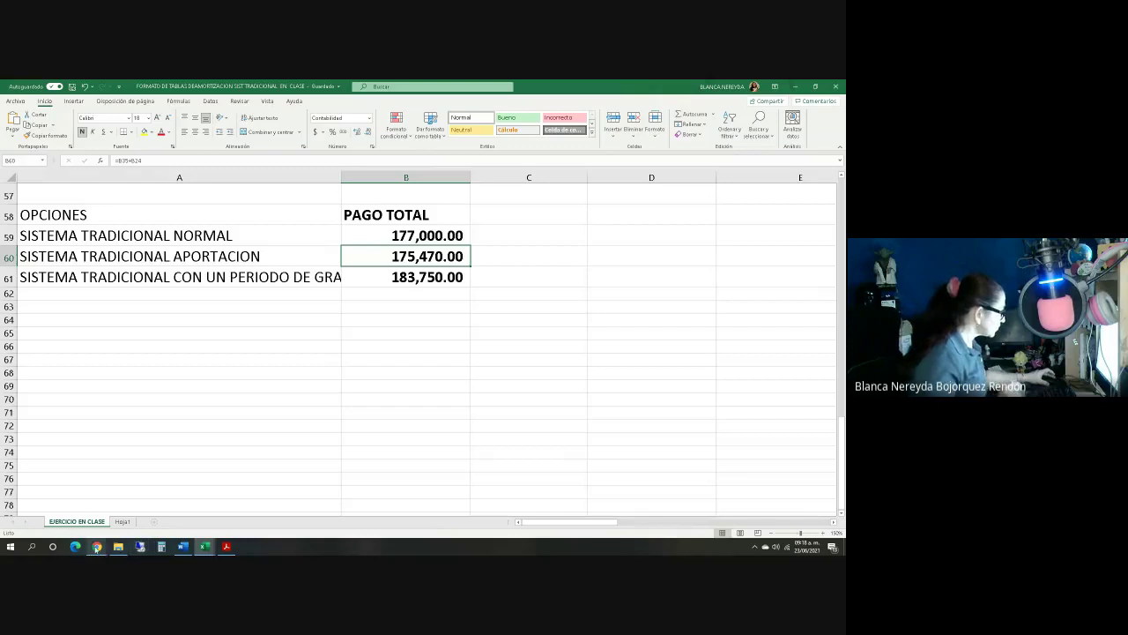
Step: Switch to WhatsApp Web and send EJERCICIOSDE AMORTIZACIONES DE SISTEMADE PAGOS FIJOS VER EN CLASE VERANO 21 to the AEF VERANO 21 group
mouse_move(96, 549)
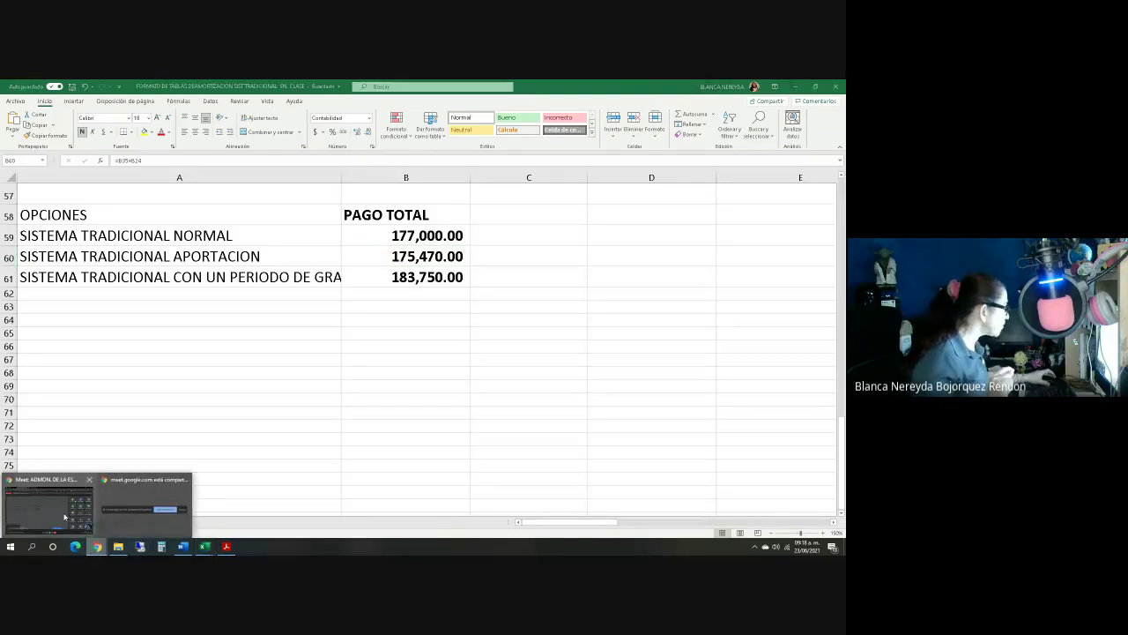
left_click(67, 517)
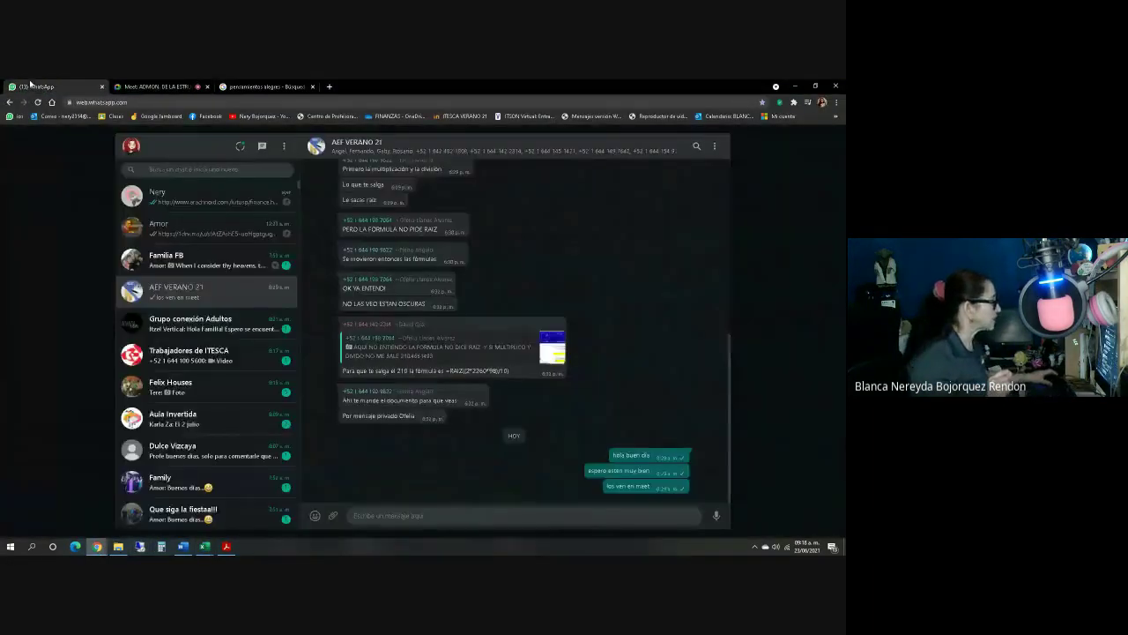
key("ctrl+1")
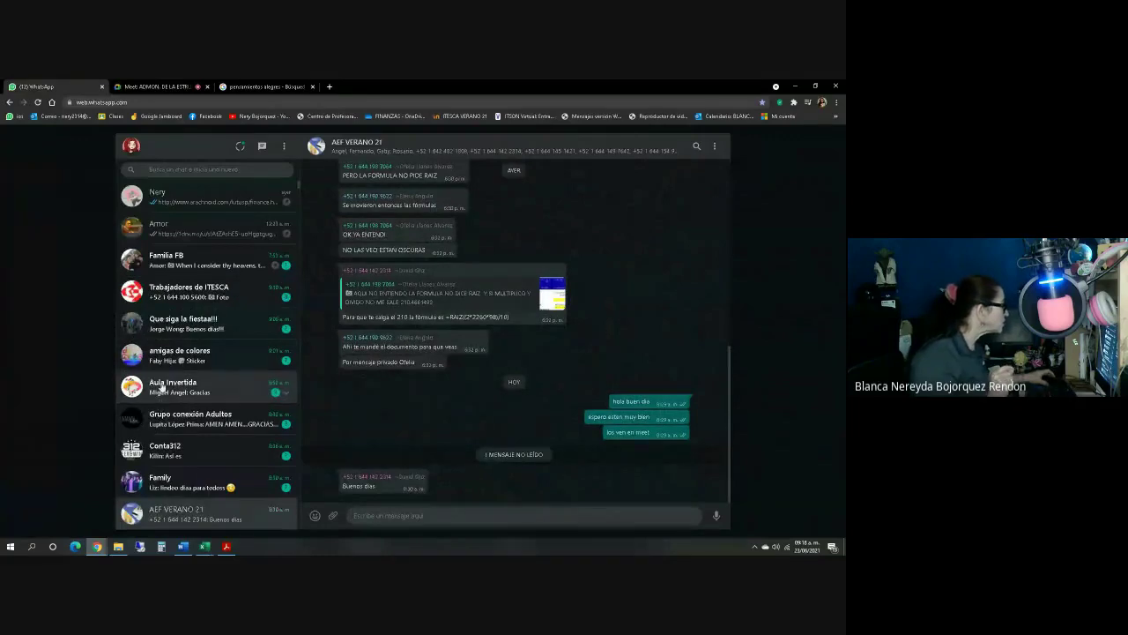
scroll(164, 474, "down", 1)
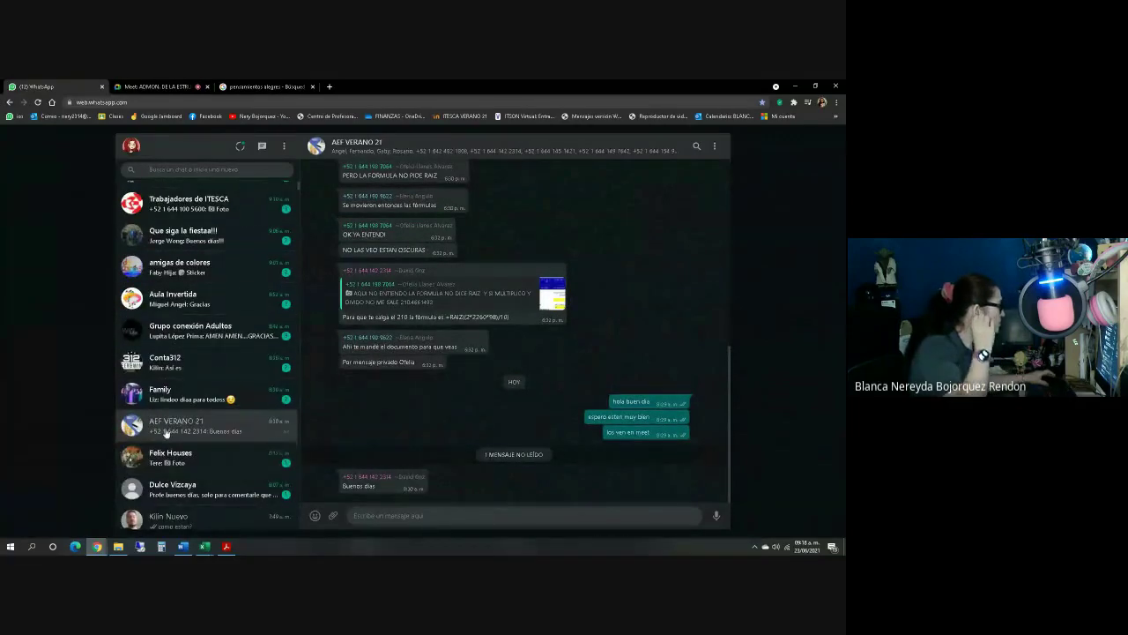
left_click(333, 514)
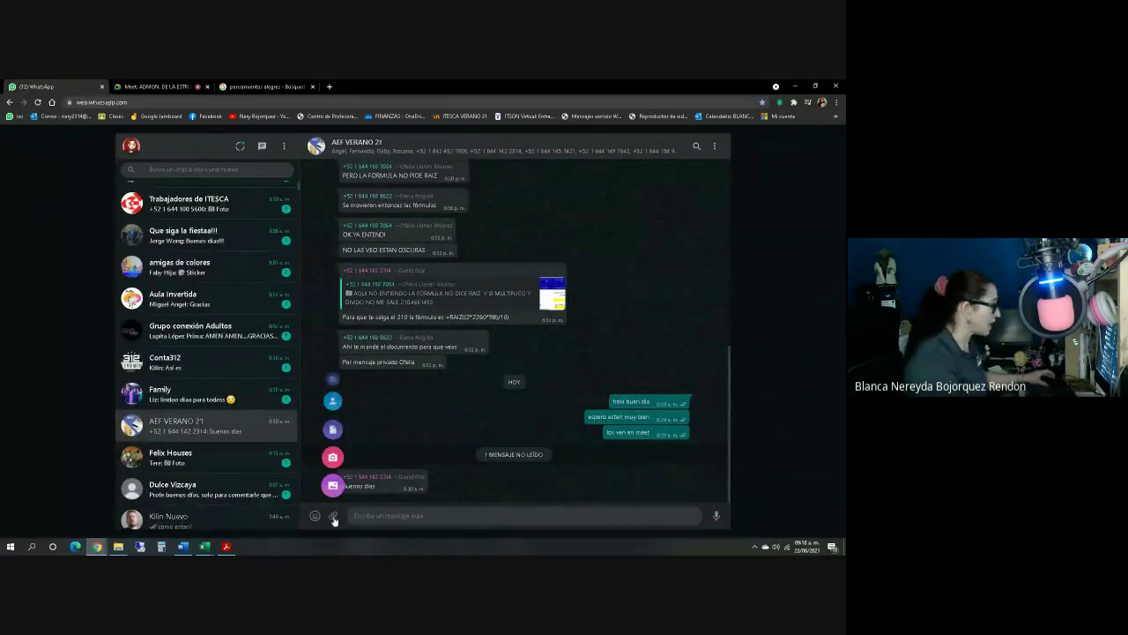
left_click(332, 425)
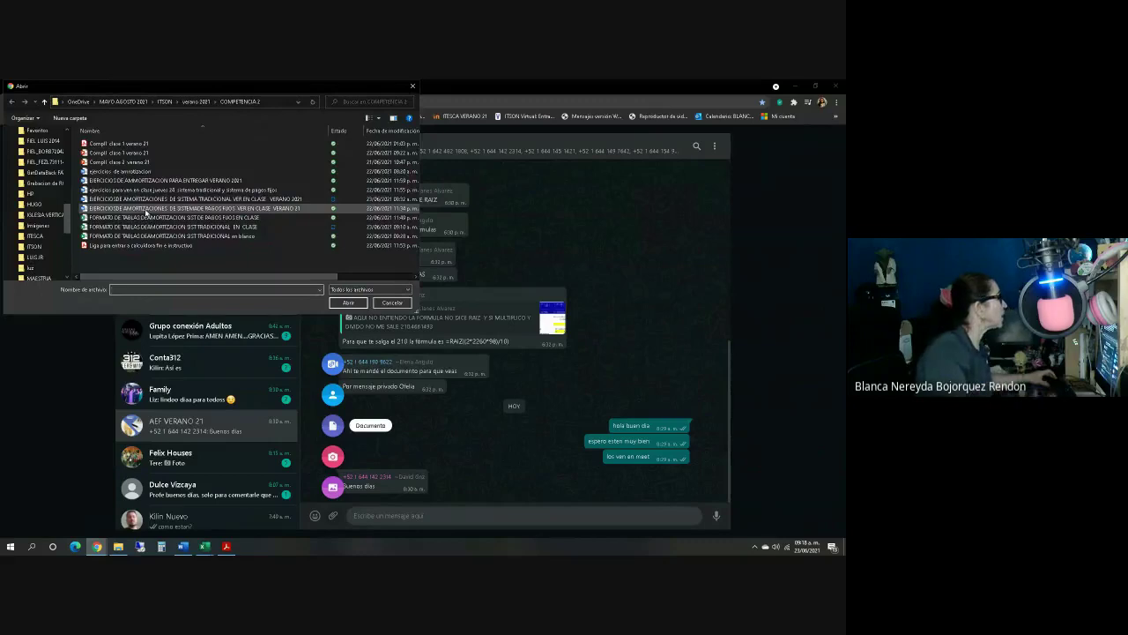
left_click(146, 209)
left_click(348, 302)
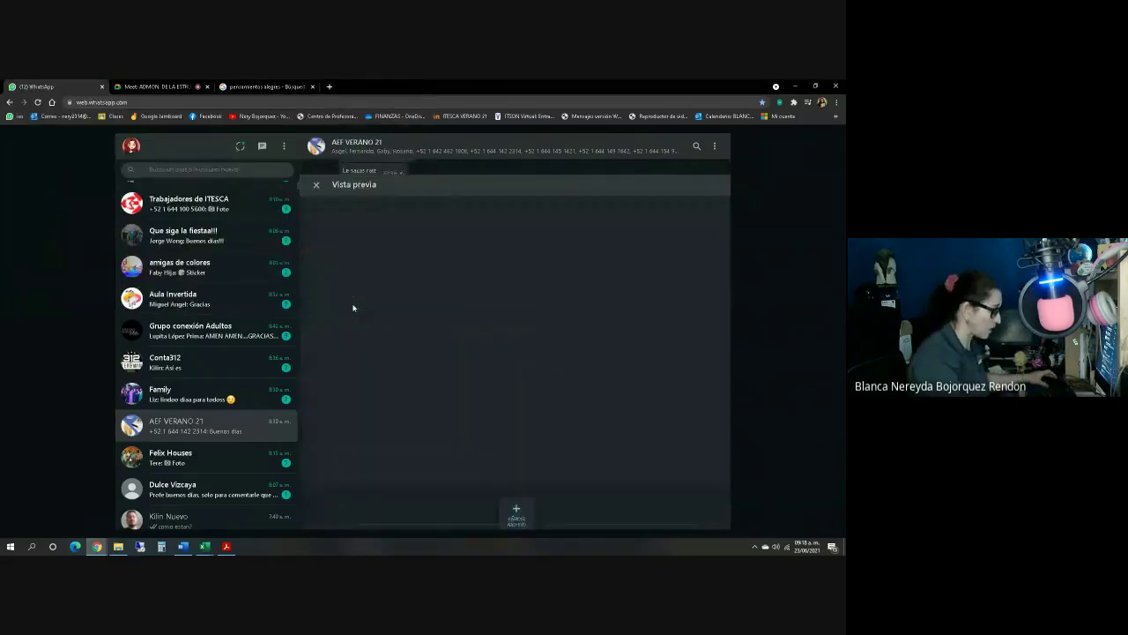
key("Return")
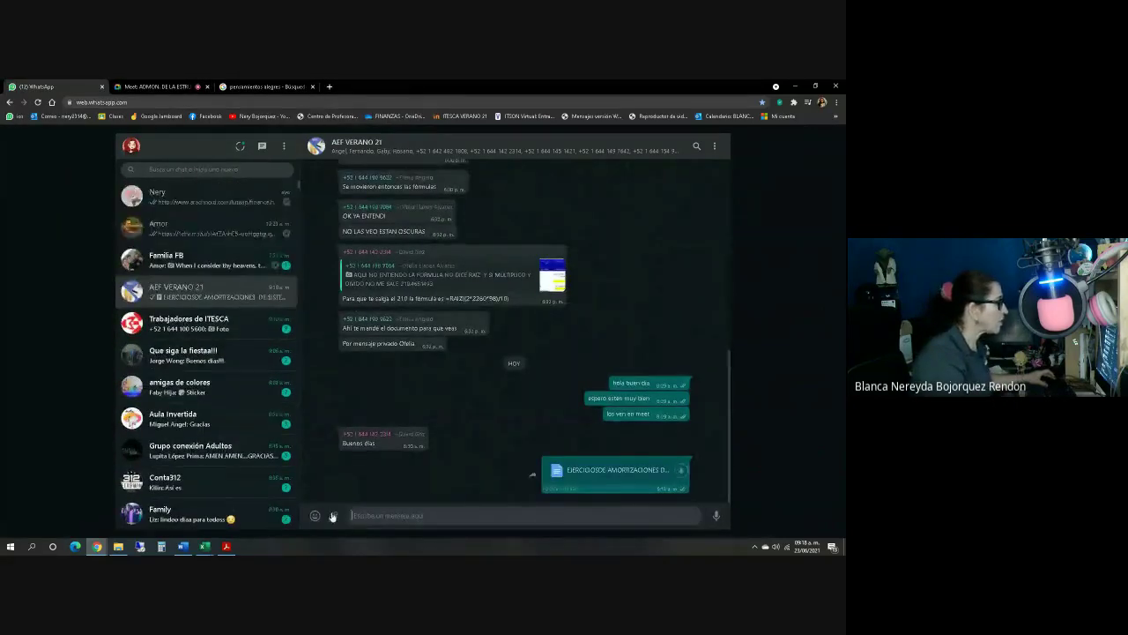
Step: Send the workbook FORMATO DE TABLAS DEAMORTIZACION SIST DE PAGOS FIJOS EN CLASE to the AEF VERANO 21 group as a document
left_click(334, 515)
left_click(333, 425)
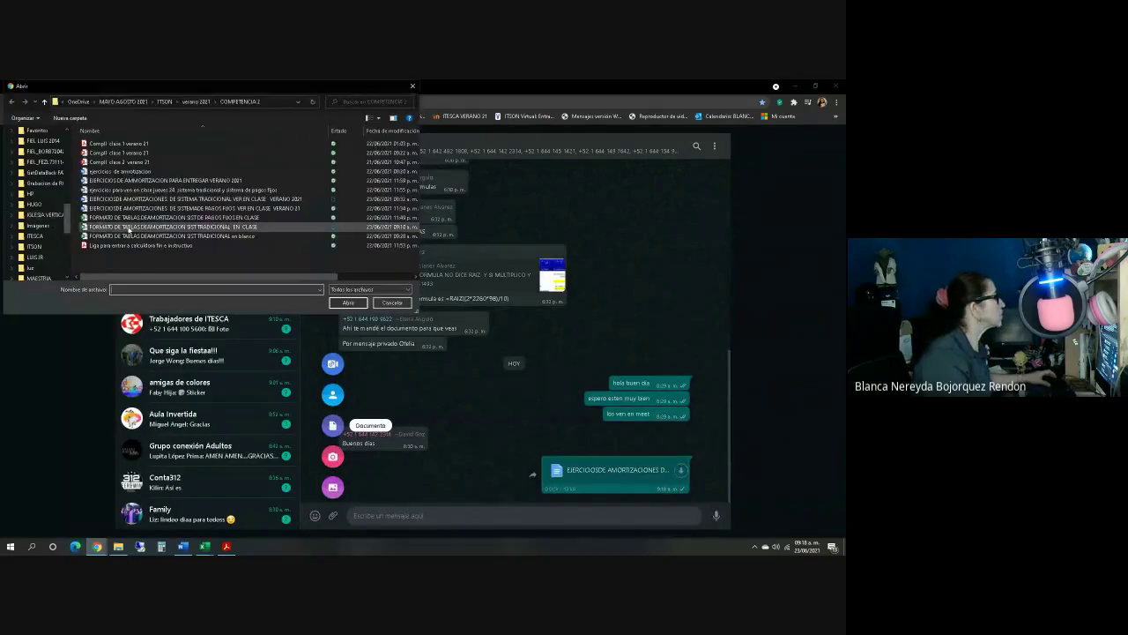
left_click(198, 218)
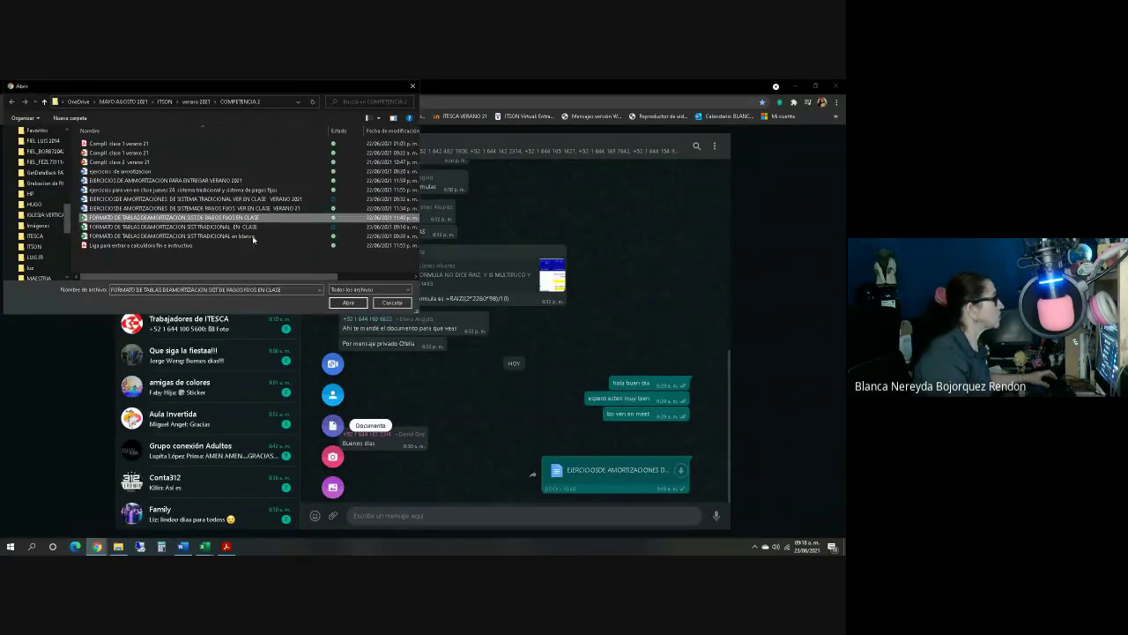
left_click(350, 303)
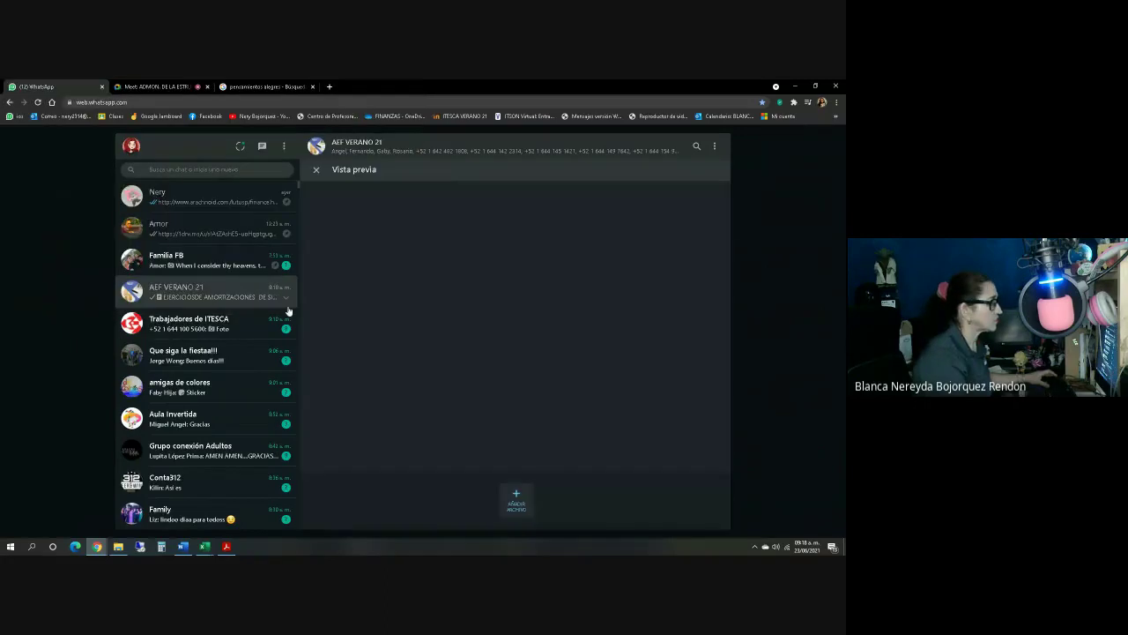
key("Return")
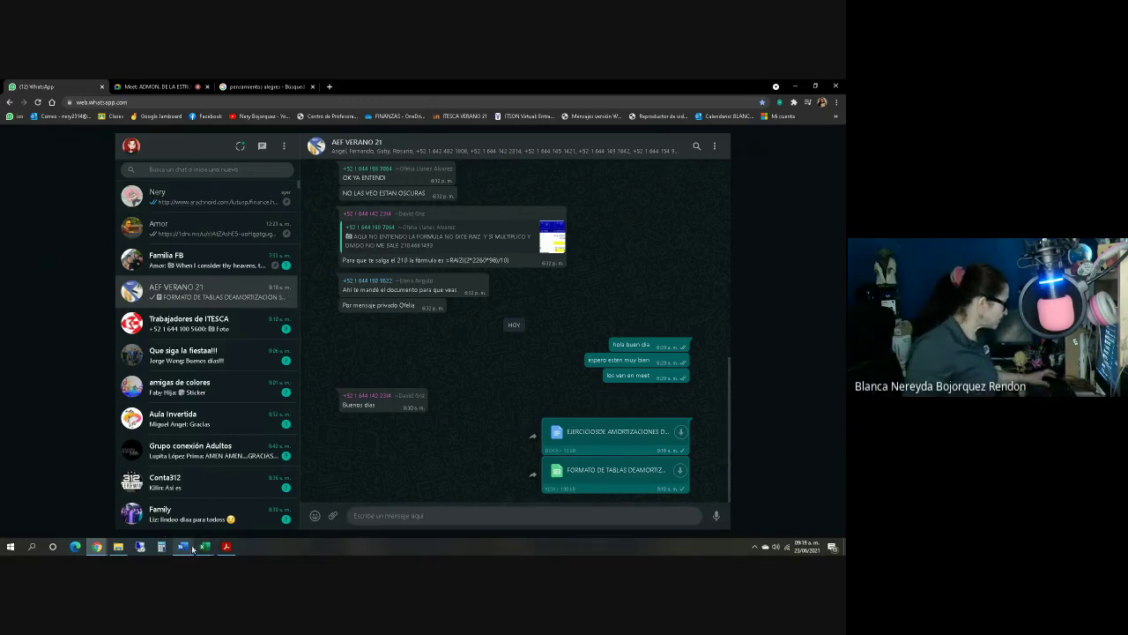
Step: Switch to the class PDF in Acrobat Reader, collapse its tools pane and review the loan amortization slides
left_click(227, 547)
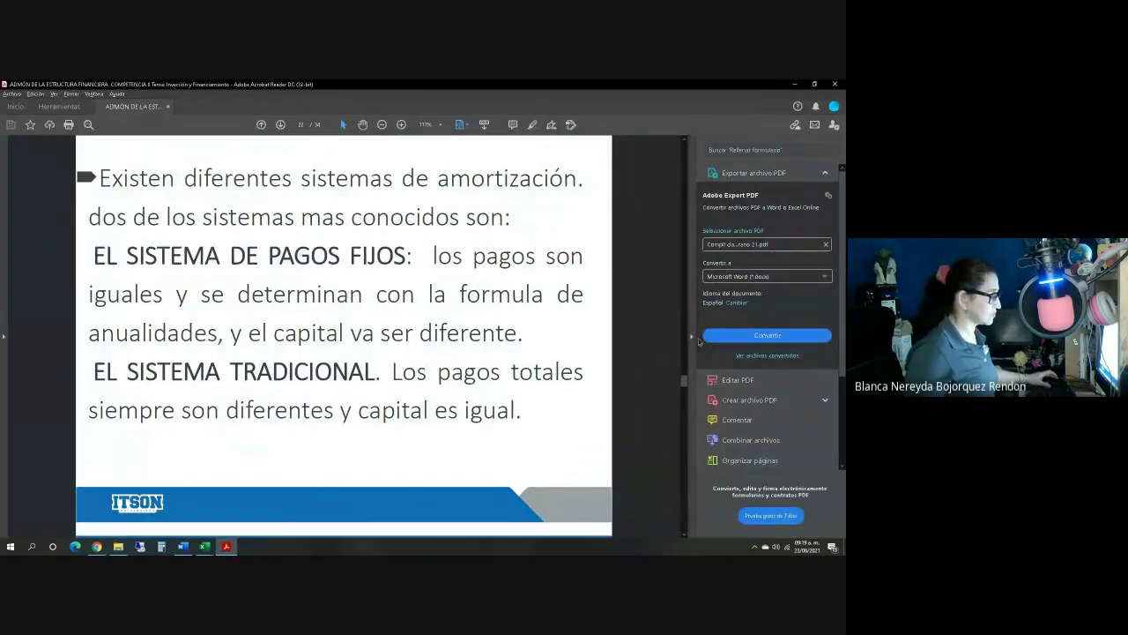
left_click(694, 339)
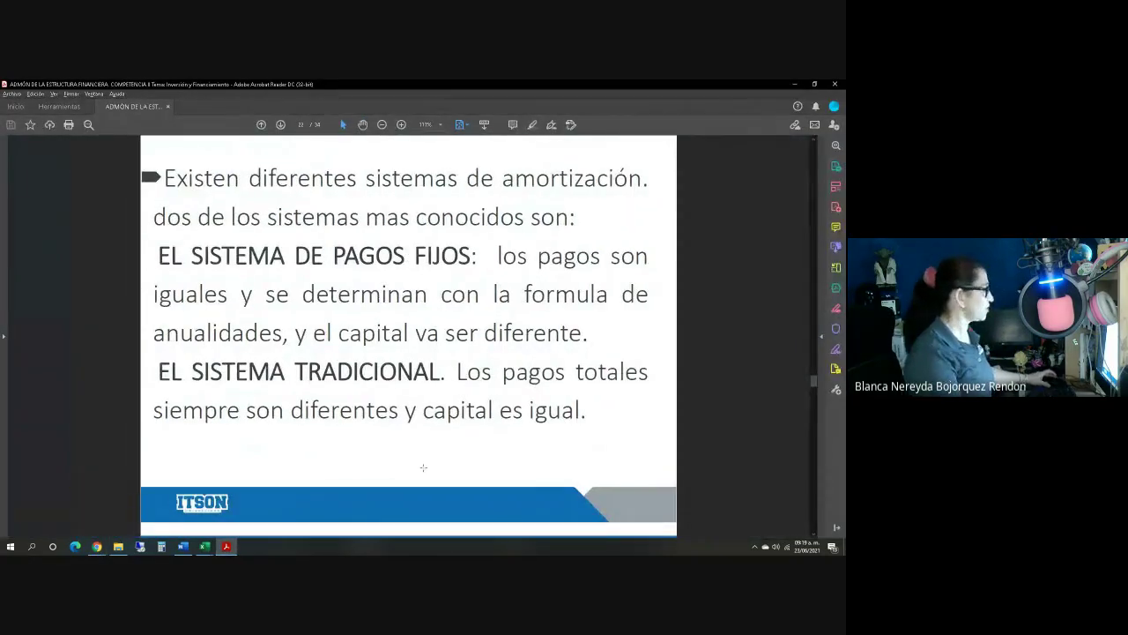
key("Right")
key("Right")
key("Right")
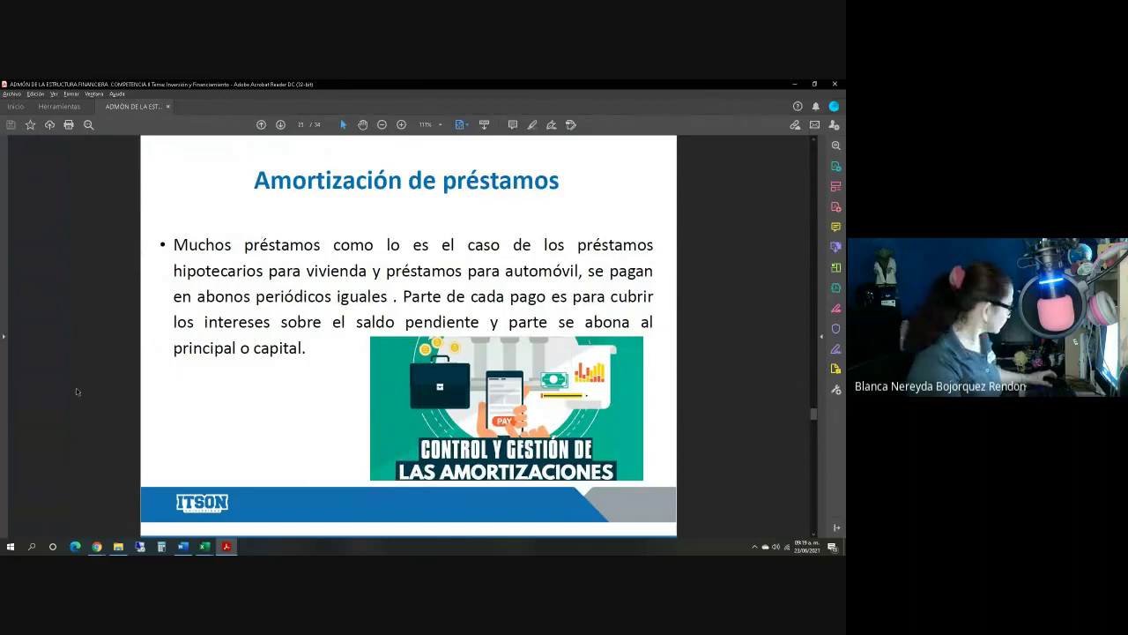
Step: Open the presentation CompII clase 1 verano 21 from the COMPETENCIA 2 folder and find the amortization system slides
left_click(118, 547)
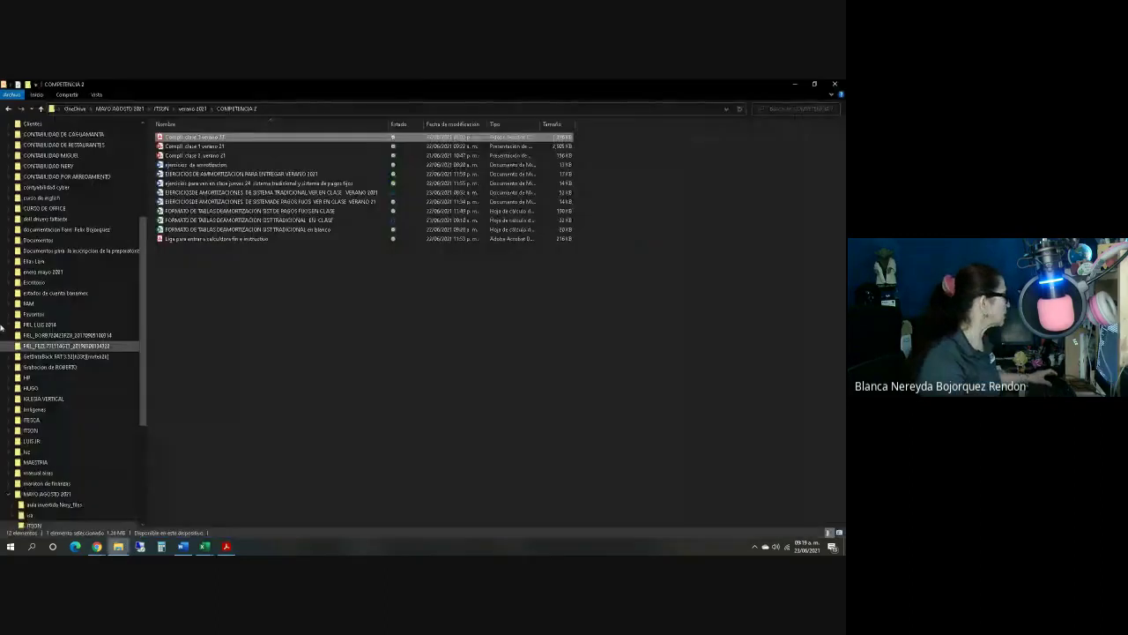
double_click(183, 147)
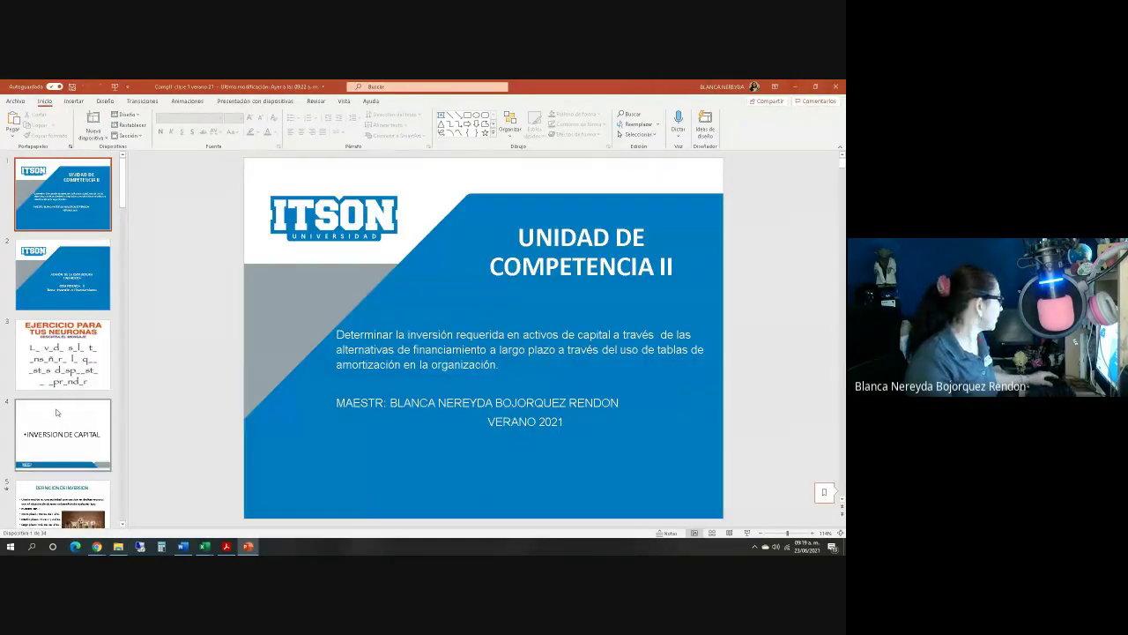
scroll(56, 411, "down", 9)
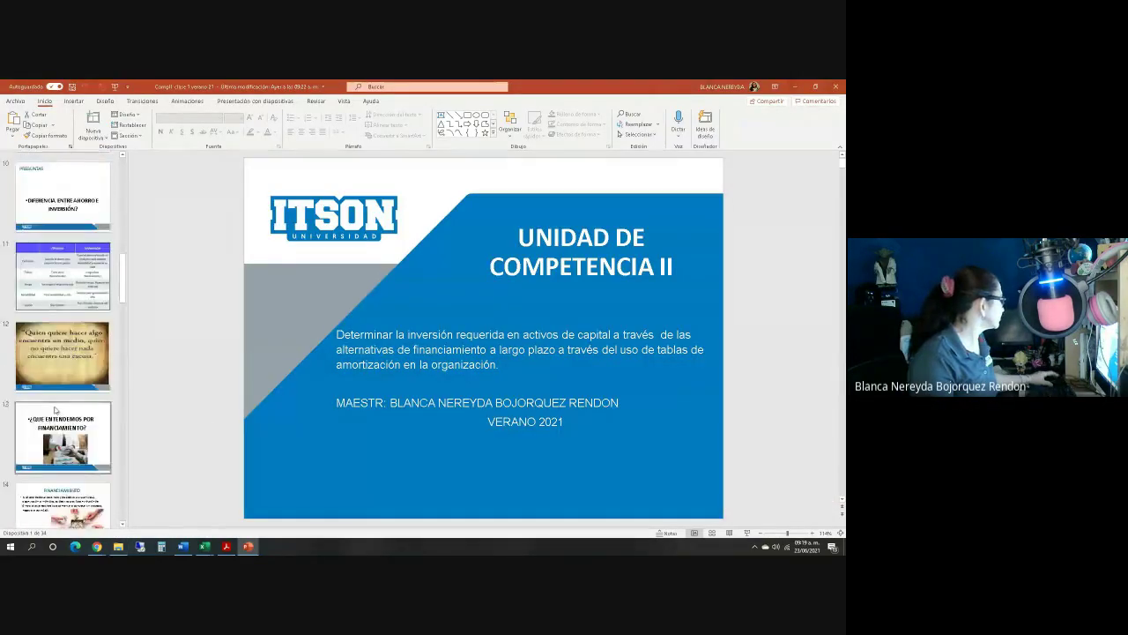
scroll(55, 410, "down", 10)
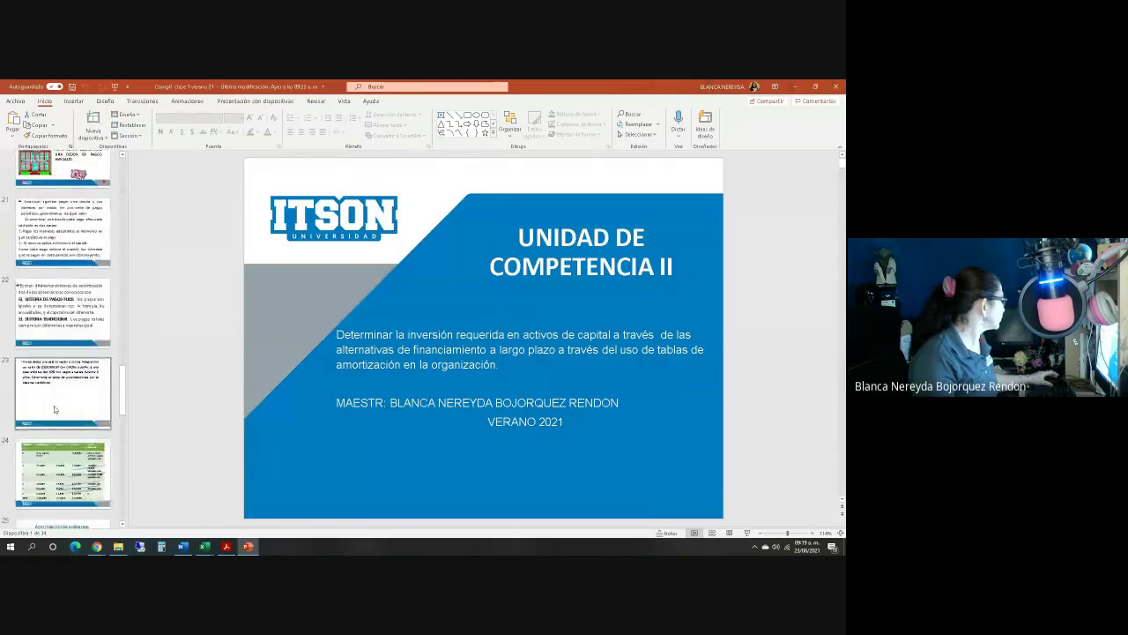
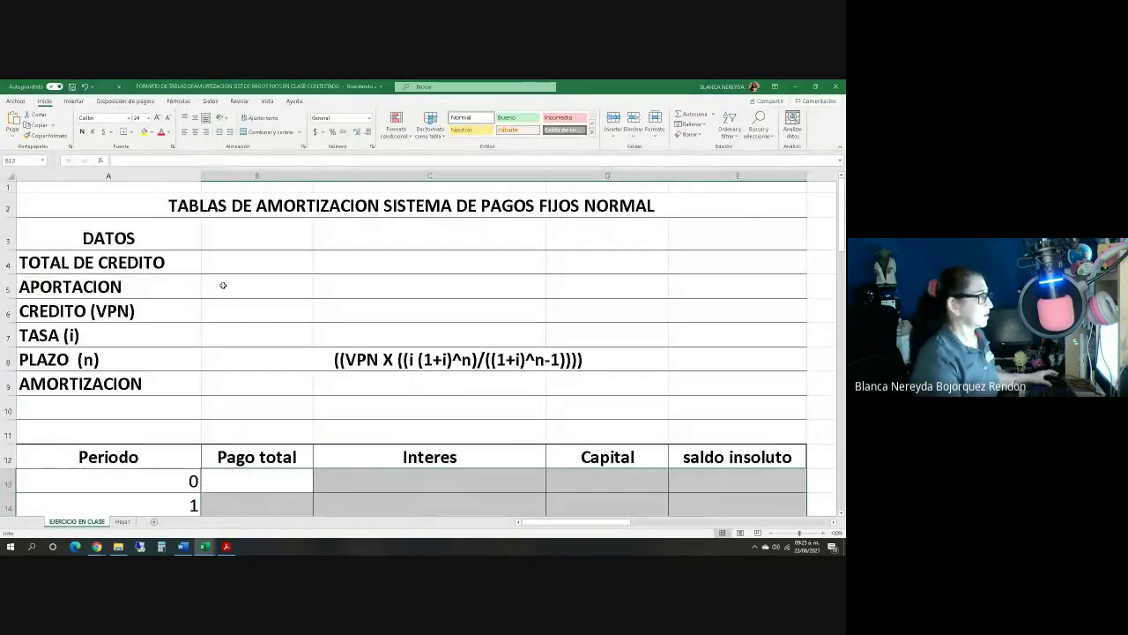
Step: Open the fixed-payment exercises Word document from the COMPETENCIA 2 folder and read exercise 1 at 200% zoom
left_click(118, 546)
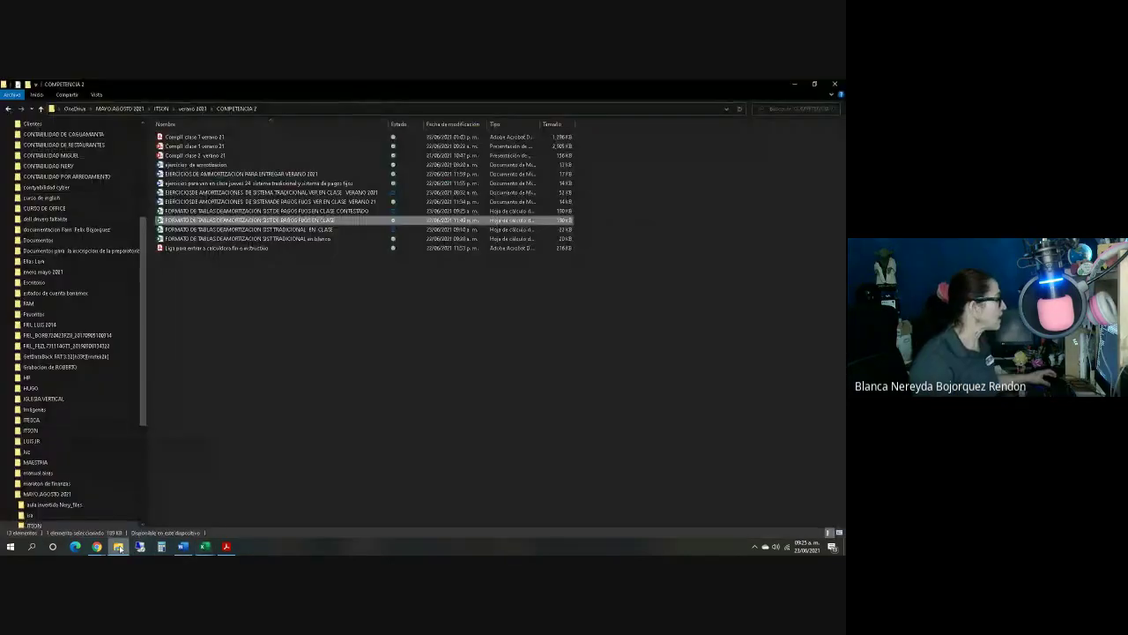
double_click(209, 202)
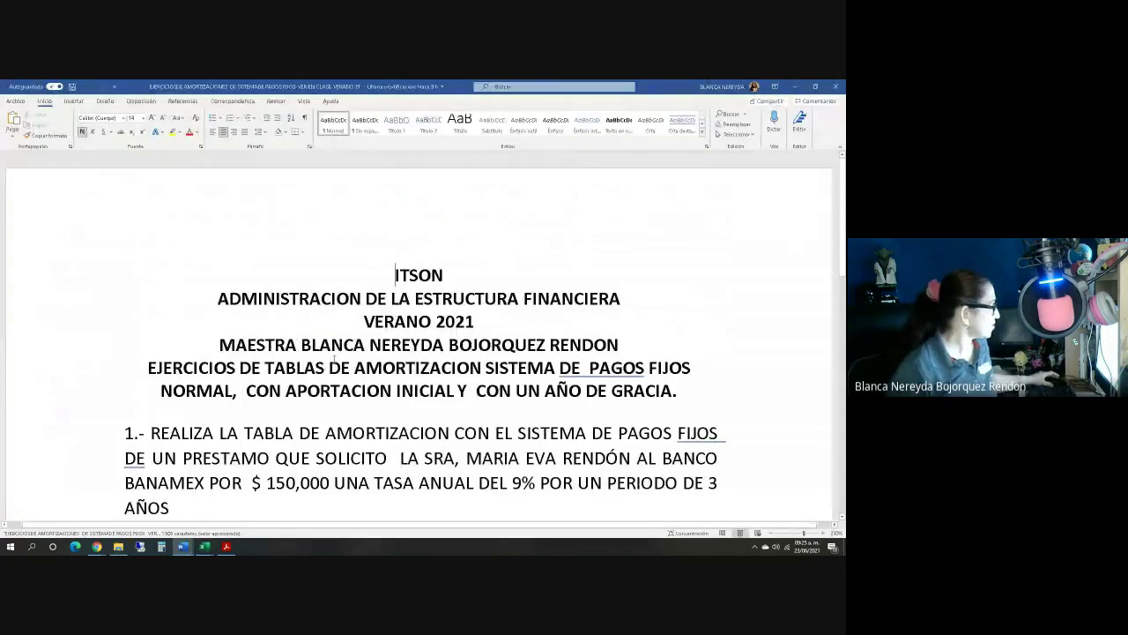
left_click(823, 534)
left_click(822, 534)
left_click(823, 534)
left_click(823, 534)
scroll(782, 500, "down", 2)
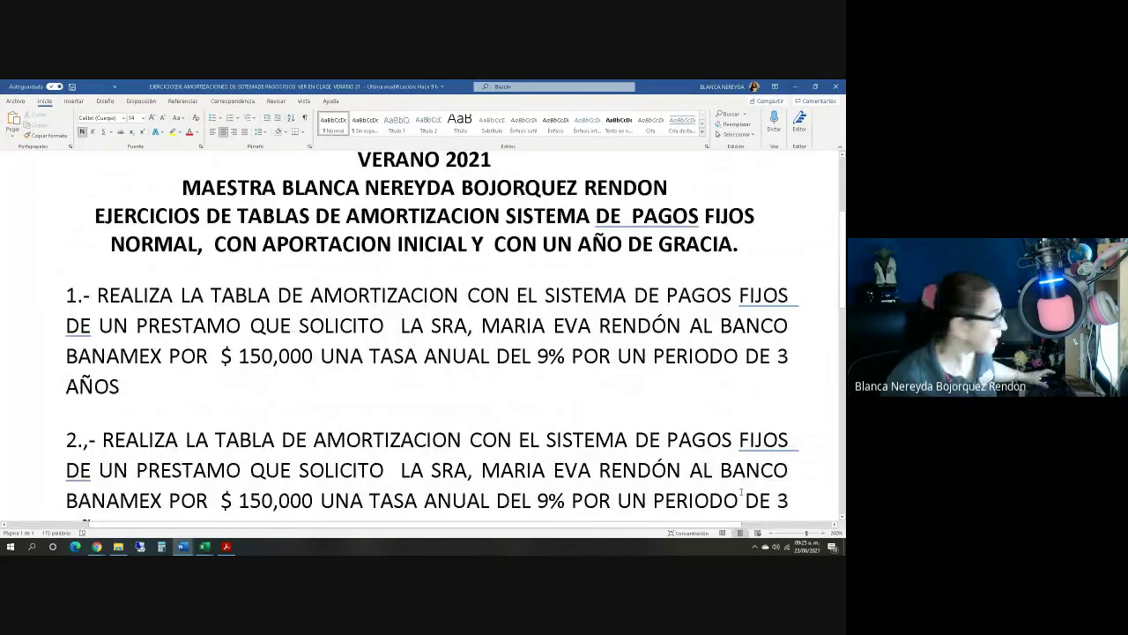
Step: In the LISTA DE ASISTENCIA VERANO workbook, enter 1 for the second student under day 23 in F6
mouse_move(204, 549)
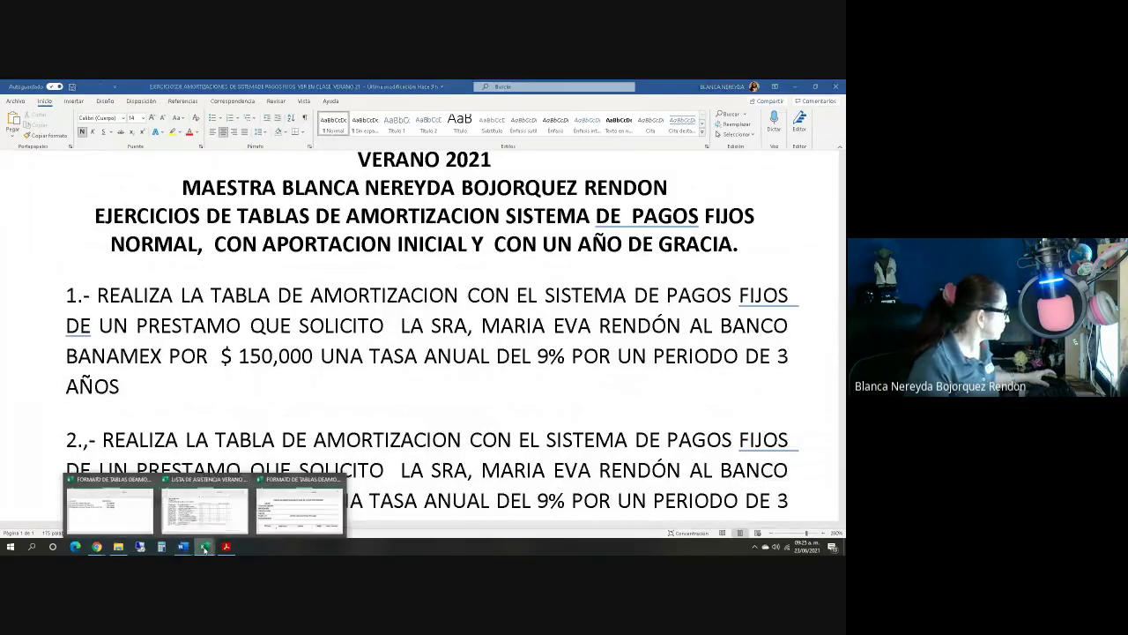
left_click(210, 526)
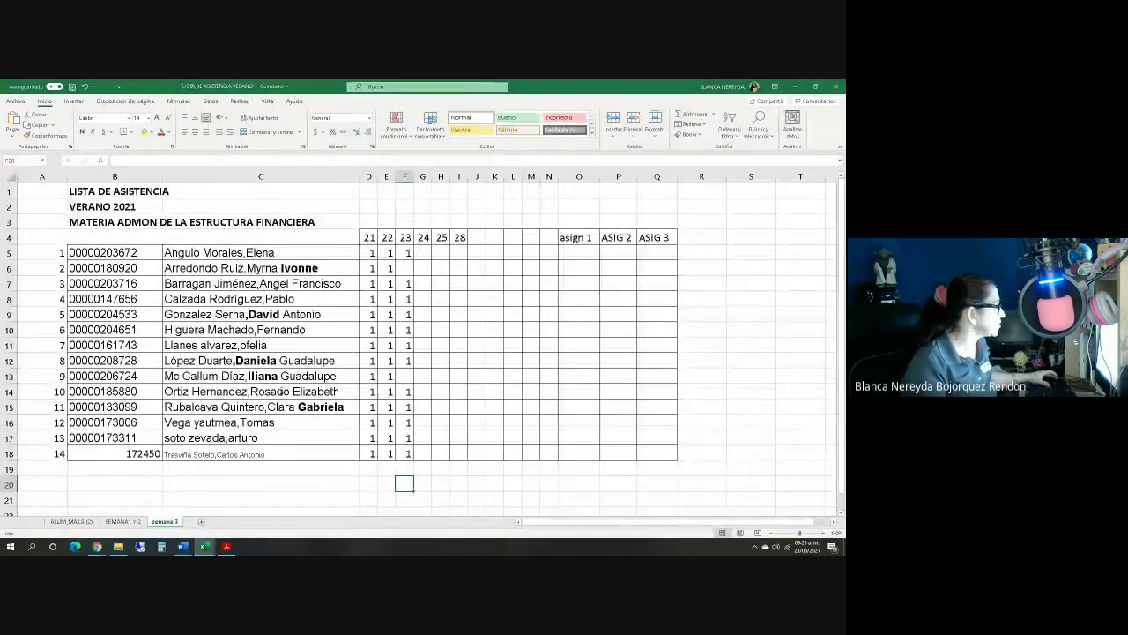
left_click(404, 269)
type("1")
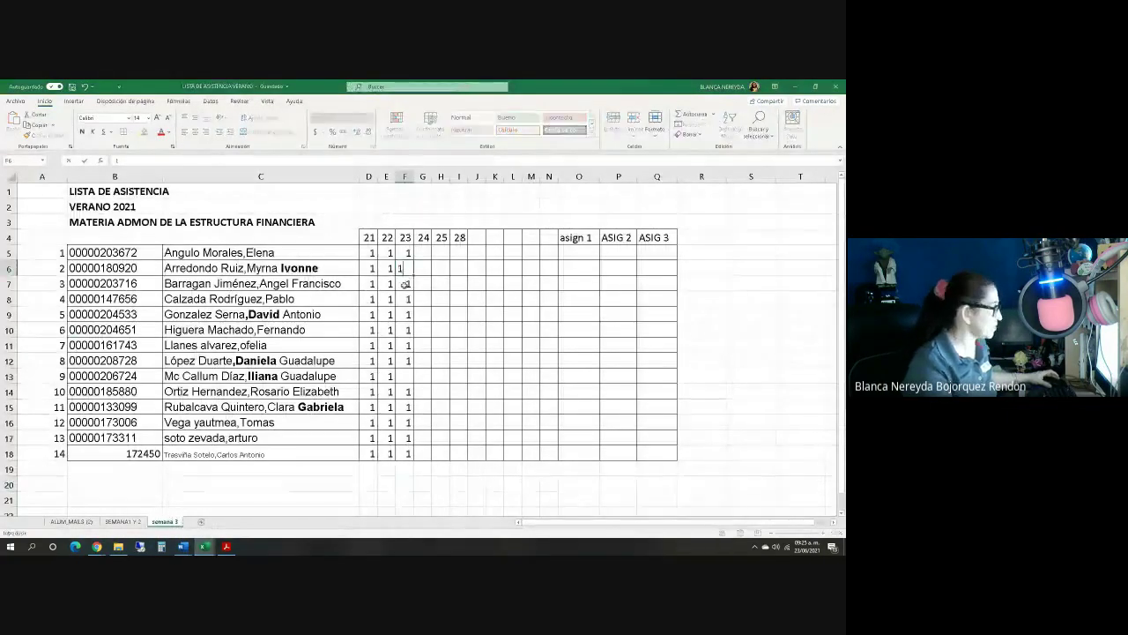
key("Return")
left_click(386, 485)
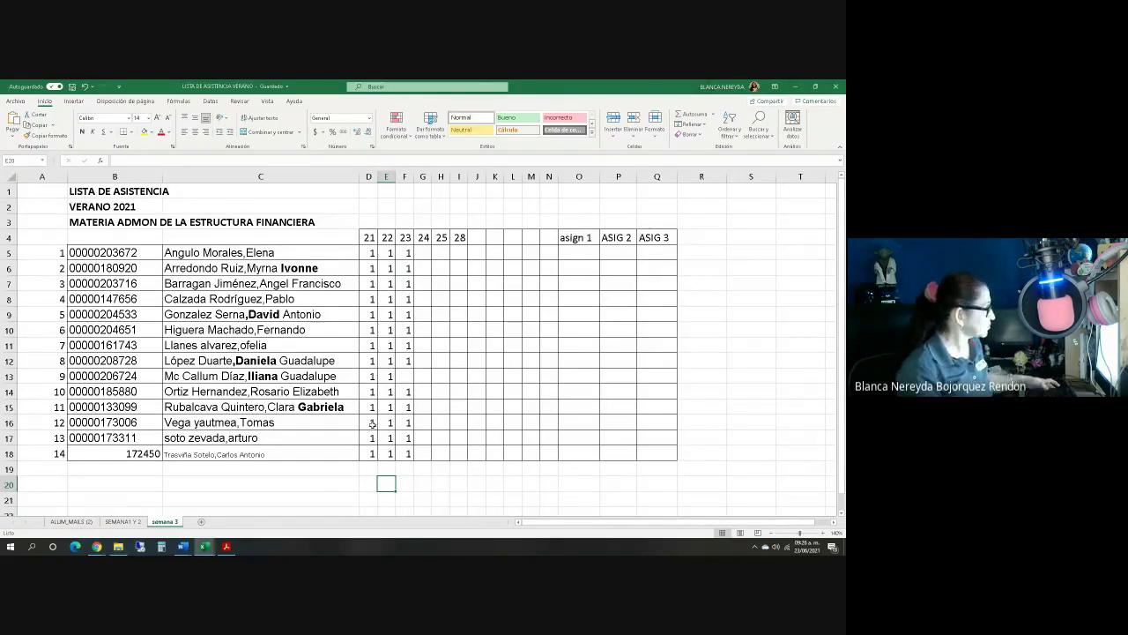
Step: Return to the fixed-payment amortization workbook and enter 150000 as TOTAL DE CREDITO in B4 and 0 as APORTACION in B5
key("alt+Tab")
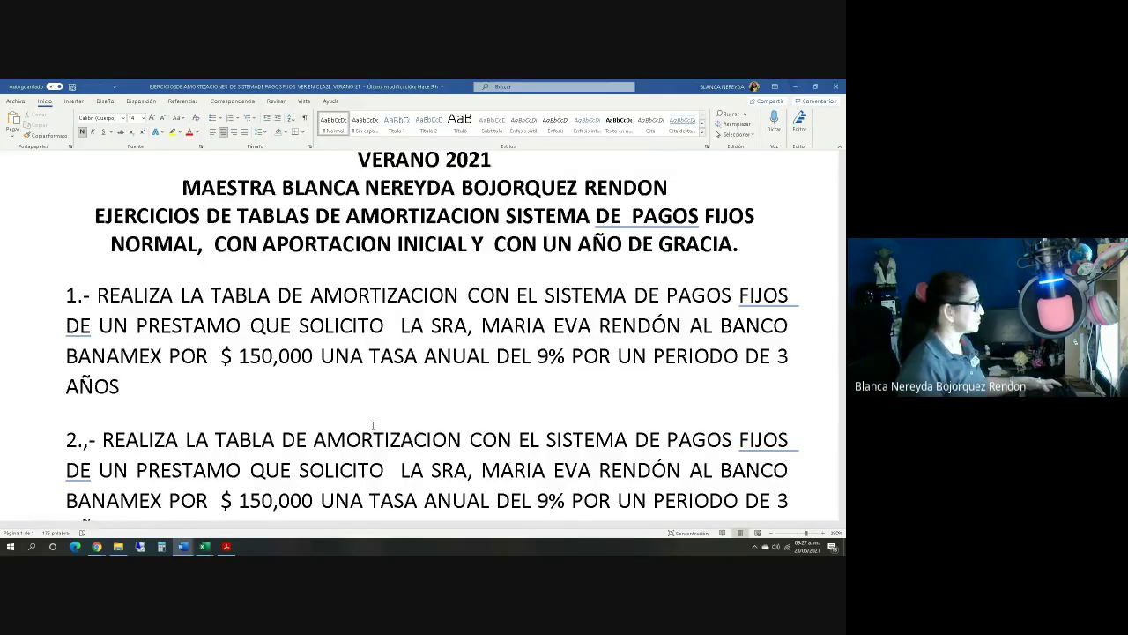
key("alt+Tab")
key("alt+Tab")
key("alt+Tab")
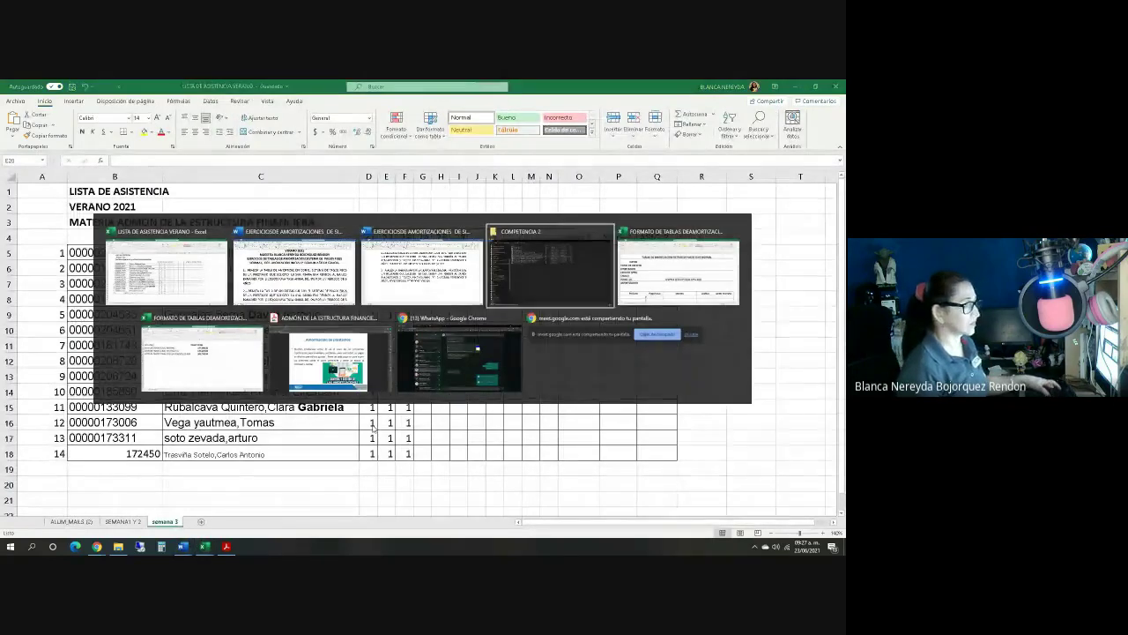
key("alt+Tab")
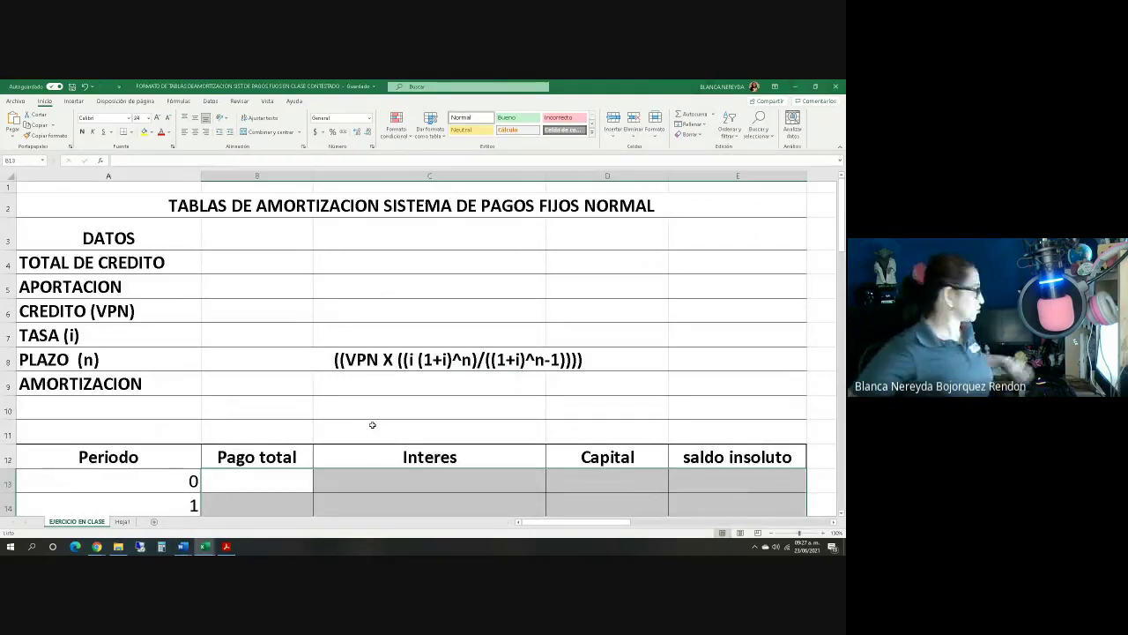
left_click(265, 265)
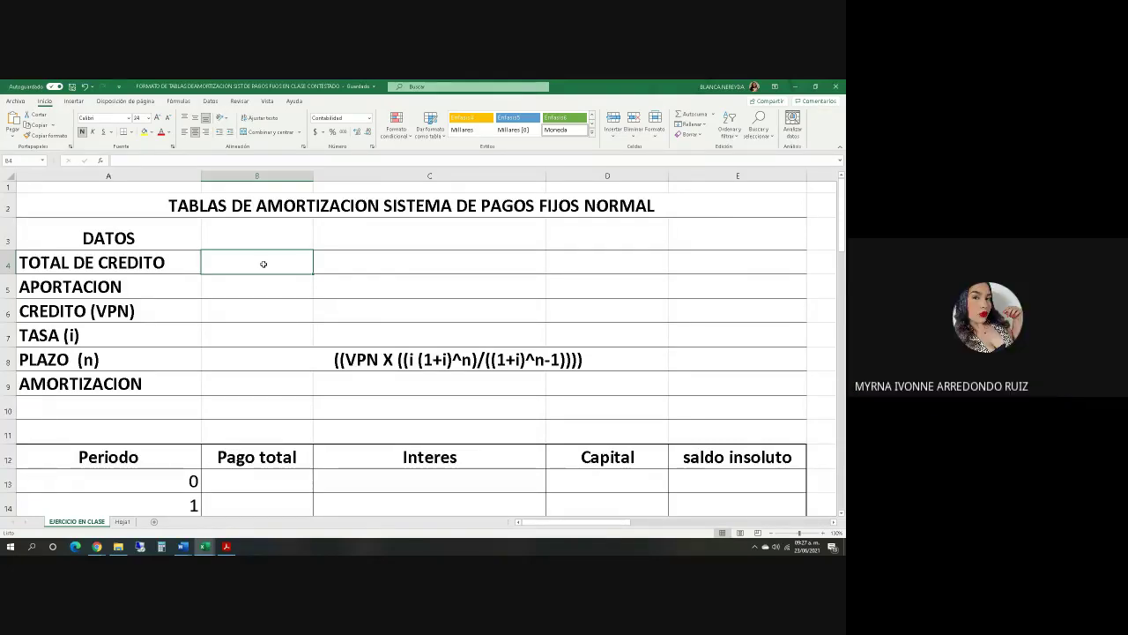
type("150000")
key("Return")
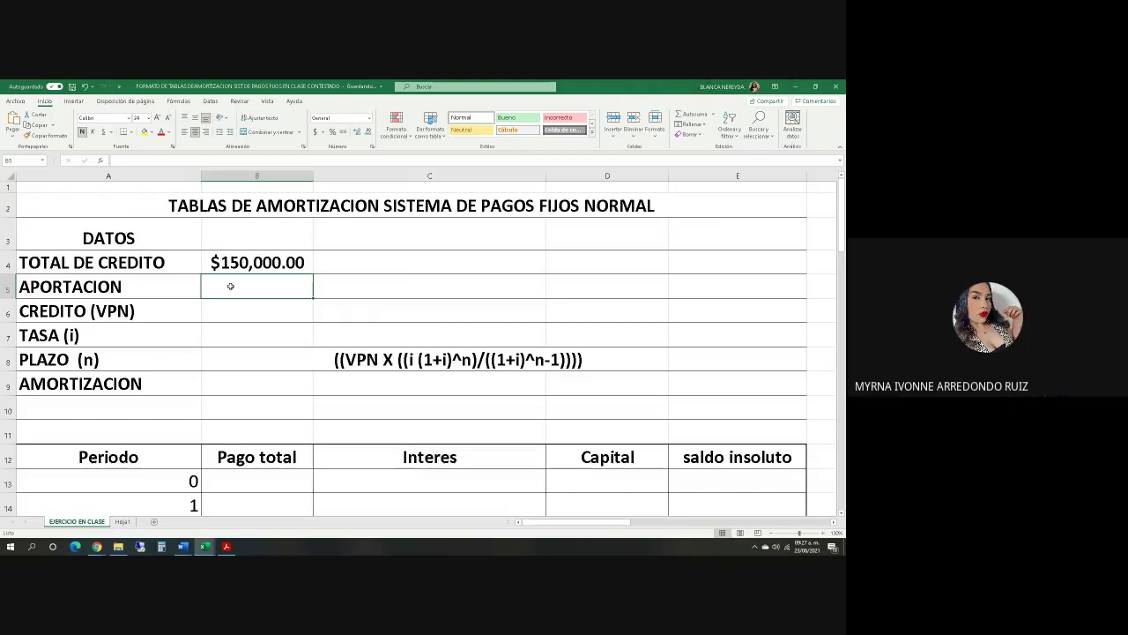
type("0")
Step: Calculate CREDITO (VPN) in B6 as the total credit in B4 minus the aportación in B5
left_click(224, 307)
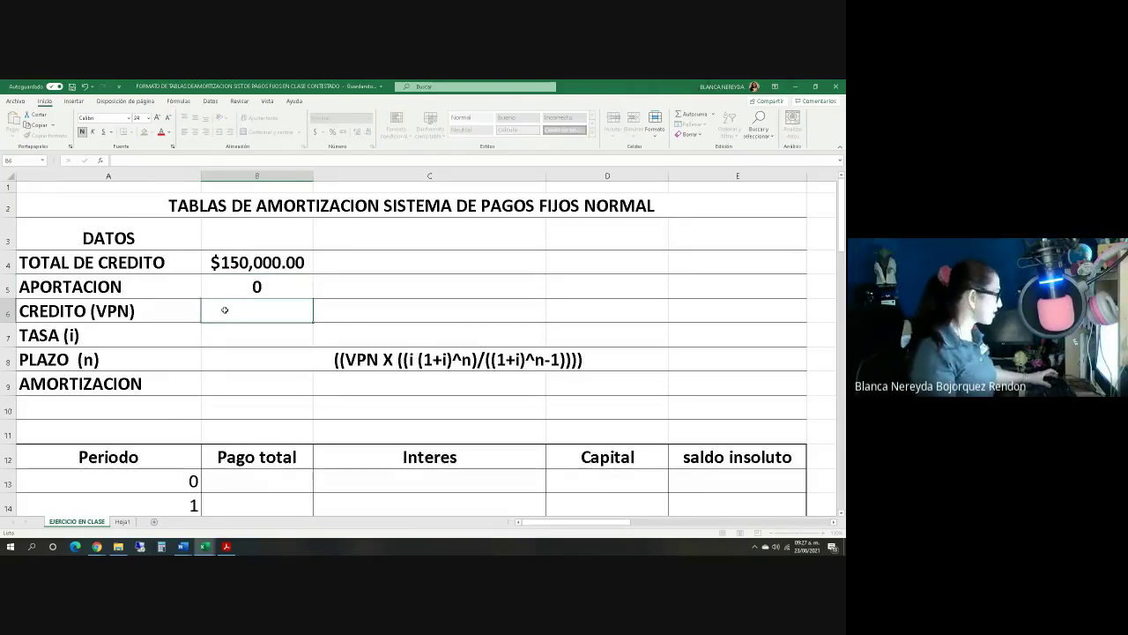
type("=")
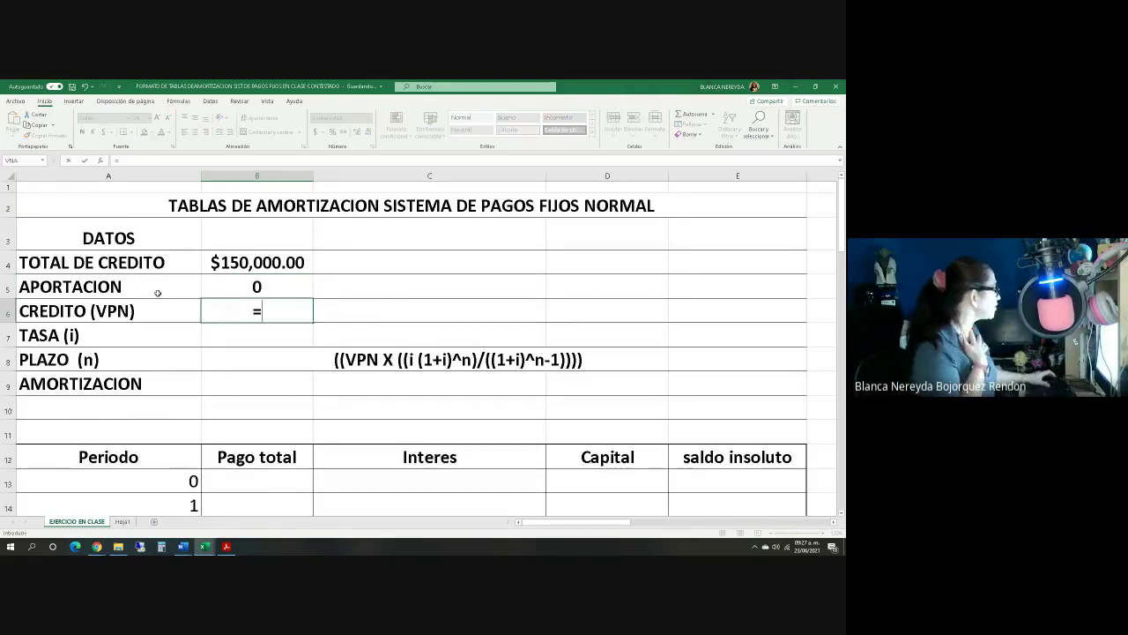
left_click(236, 261)
type("-")
left_click(210, 290)
key("Return")
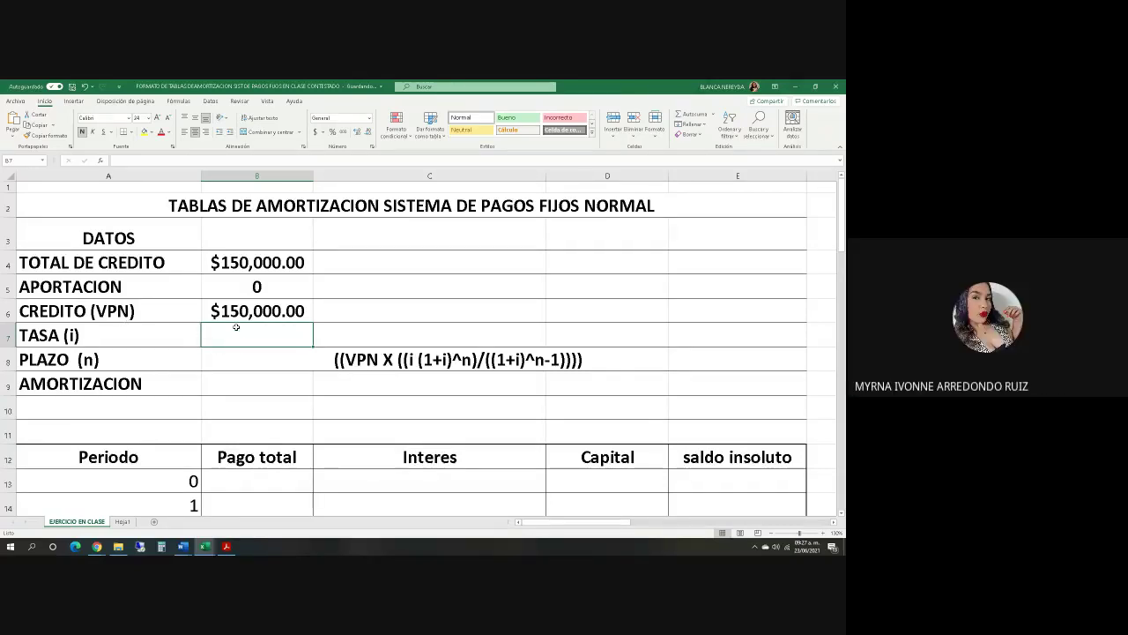
Step: Enter 0.09 as TASA (i) in B7 and 3 as PLAZO (n) in B8
type(".06")
key("BackSpace")
type("9")
key("Return")
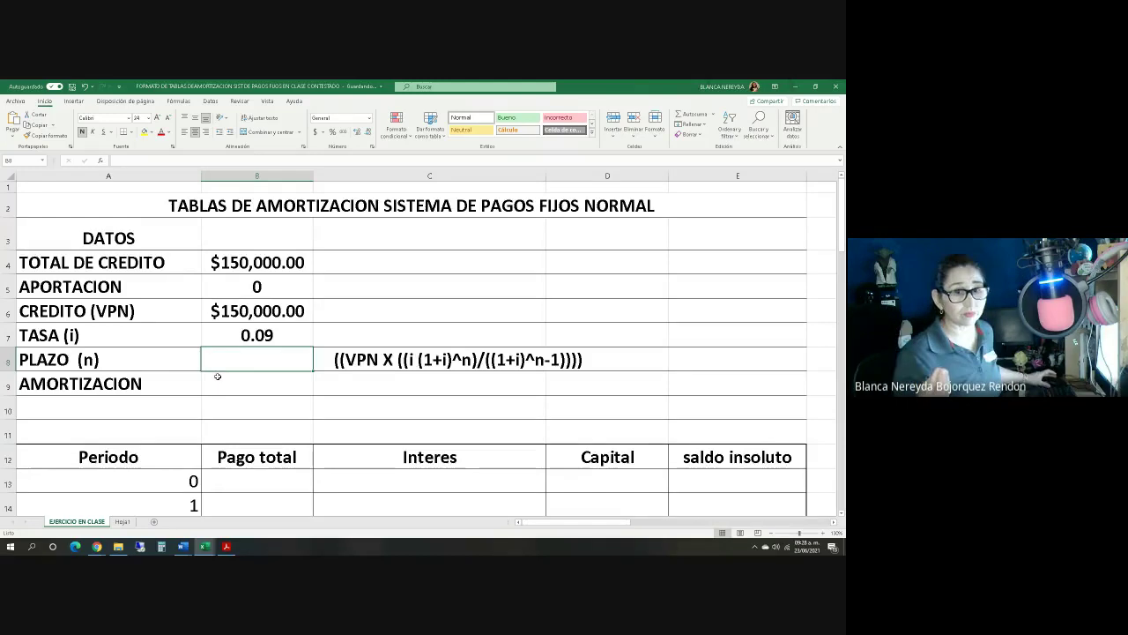
type("3")
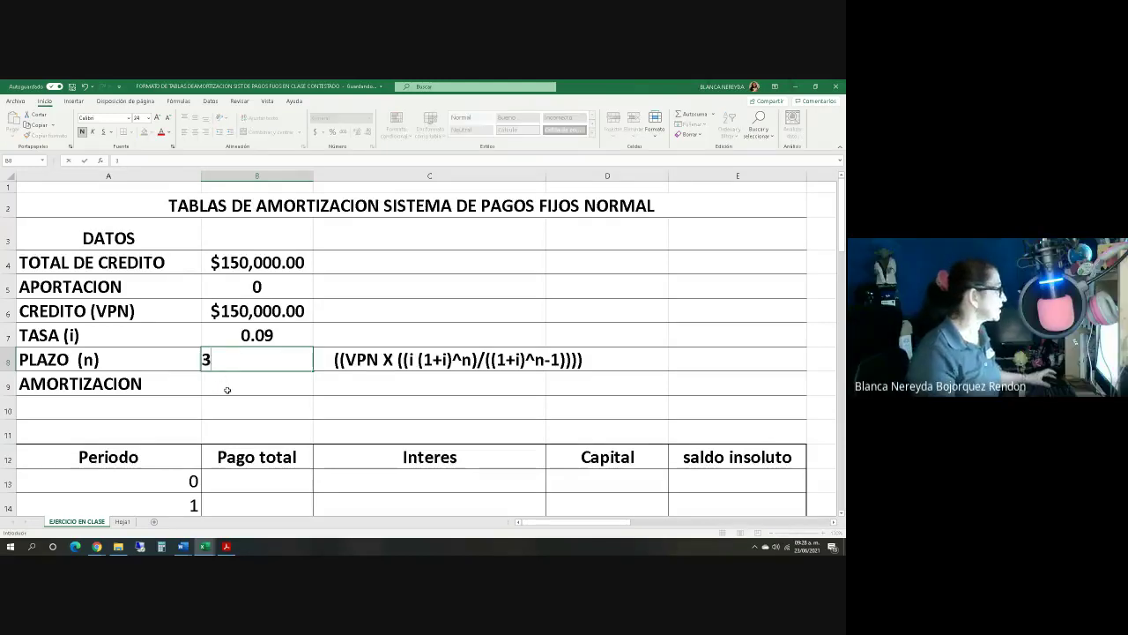
key("Return")
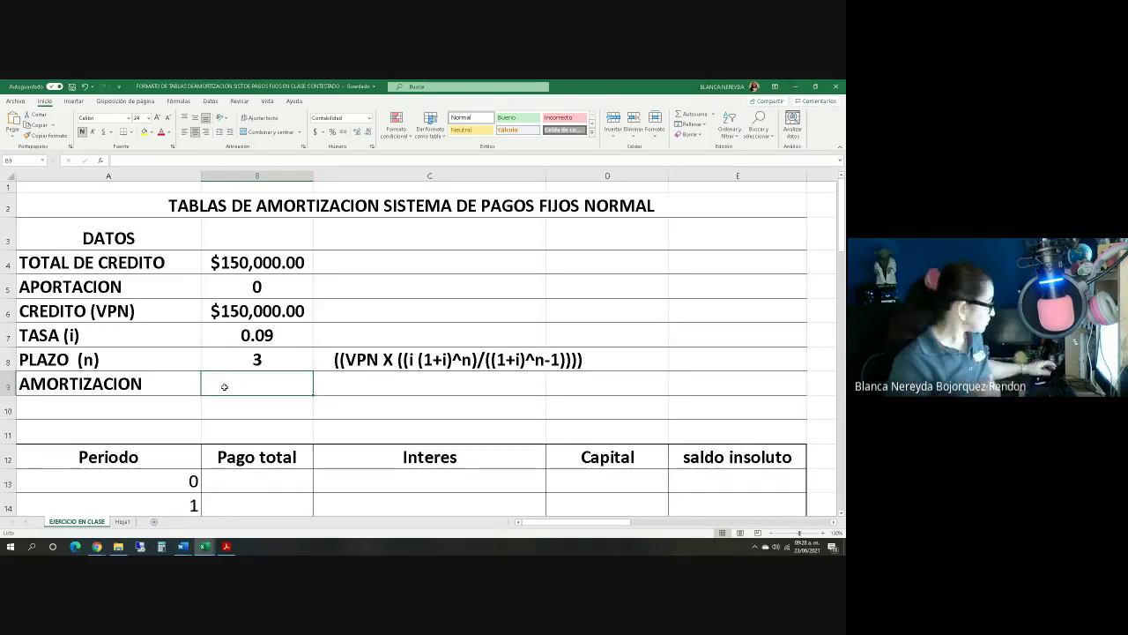
Step: In C9, write the numerator of the payment formula with the loan's values as plain text: ((150000*((.09(1+.09)^3
left_click(439, 384)
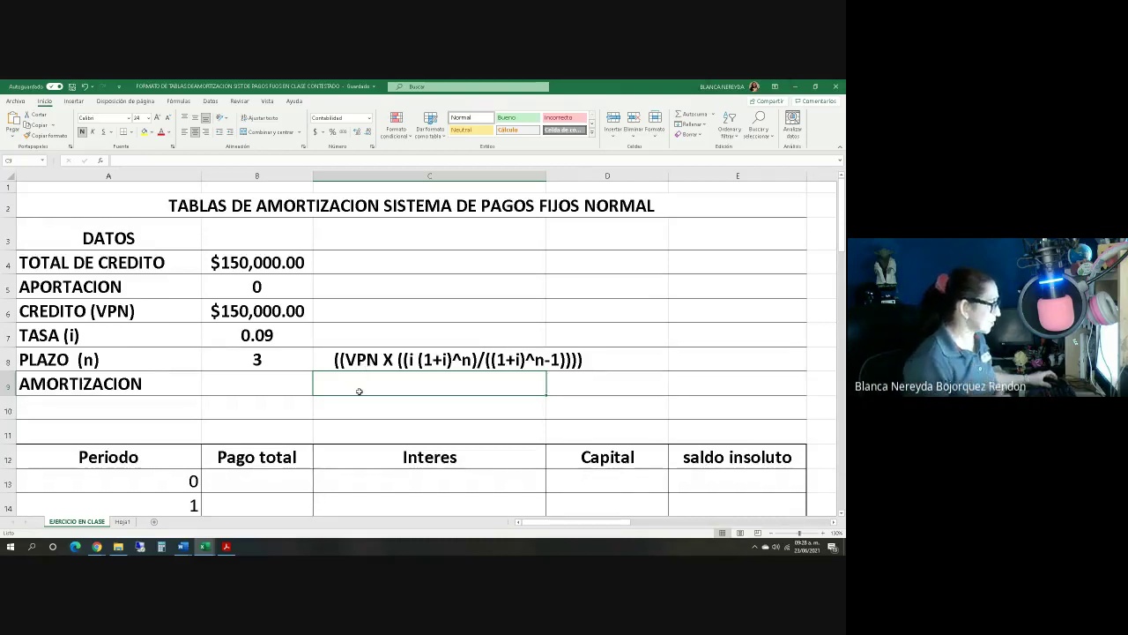
left_click(823, 533)
left_click(824, 533)
left_click(823, 533)
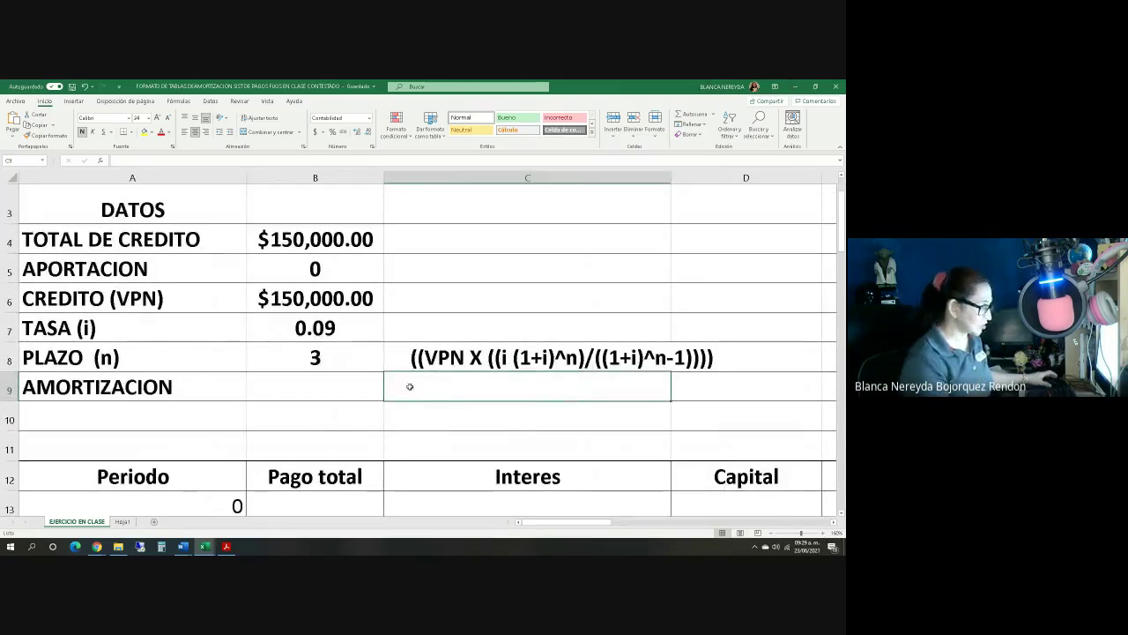
type("150000")
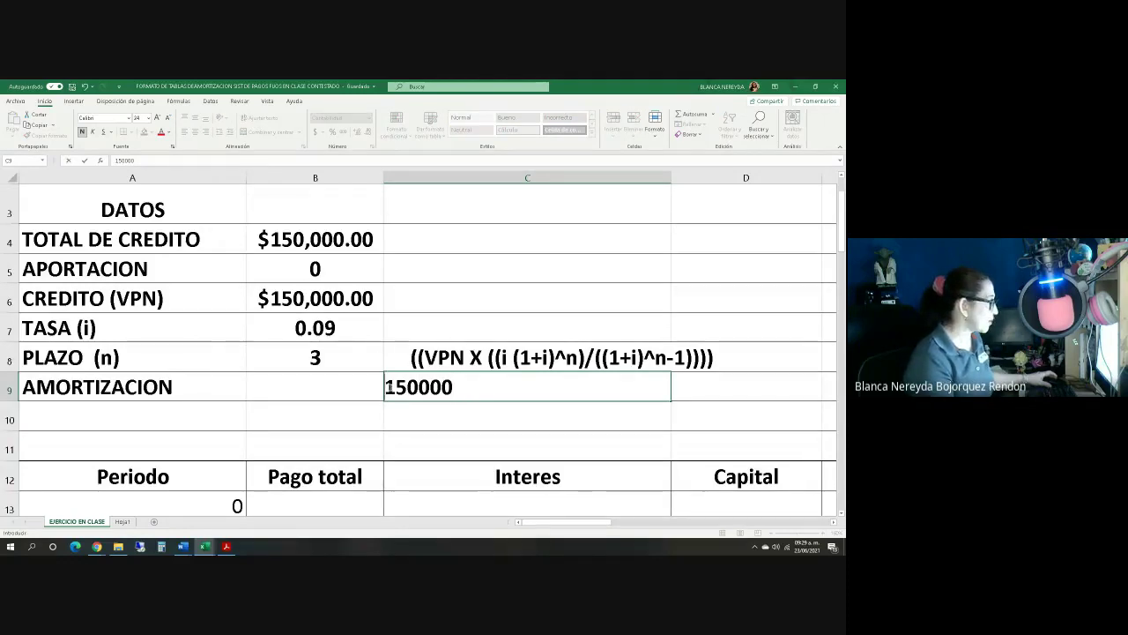
key("Home")
type("((")
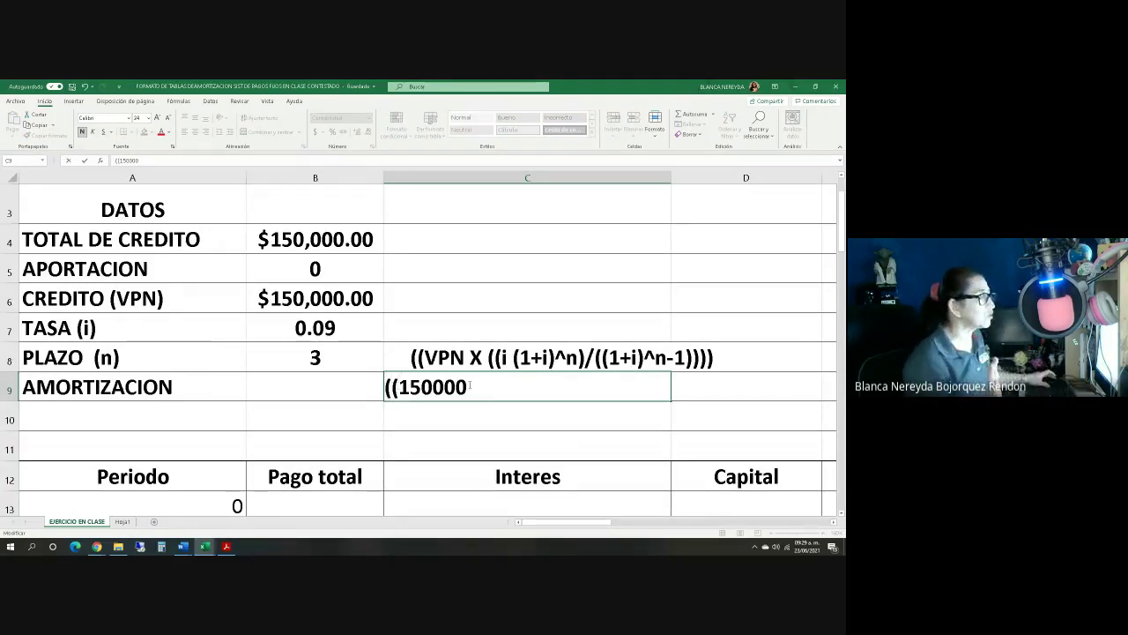
type("*")
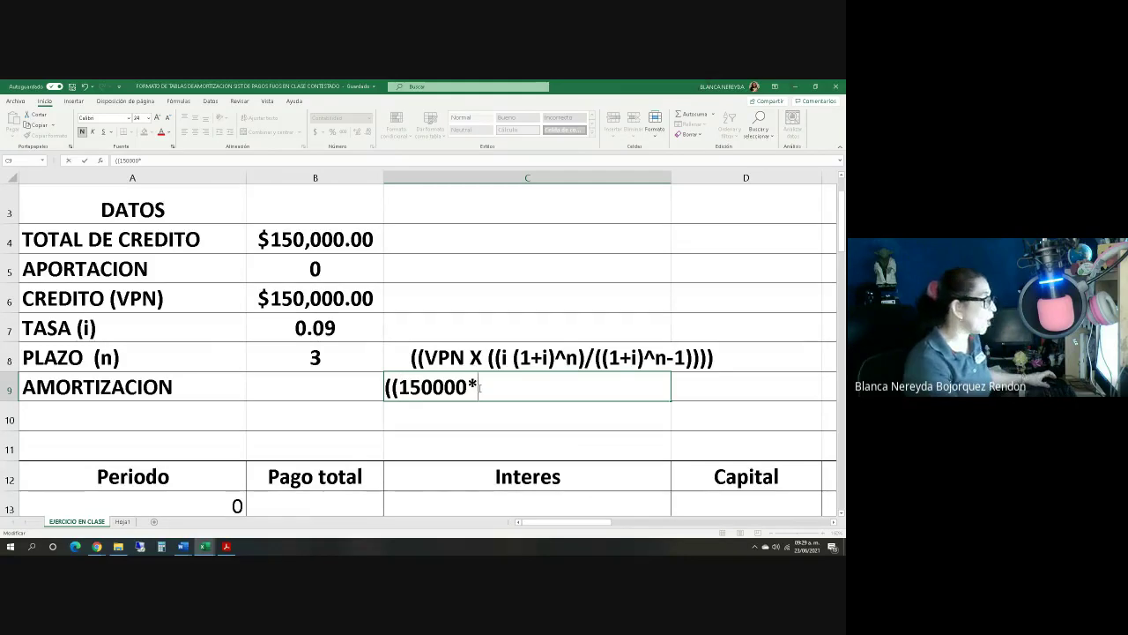
type("((")
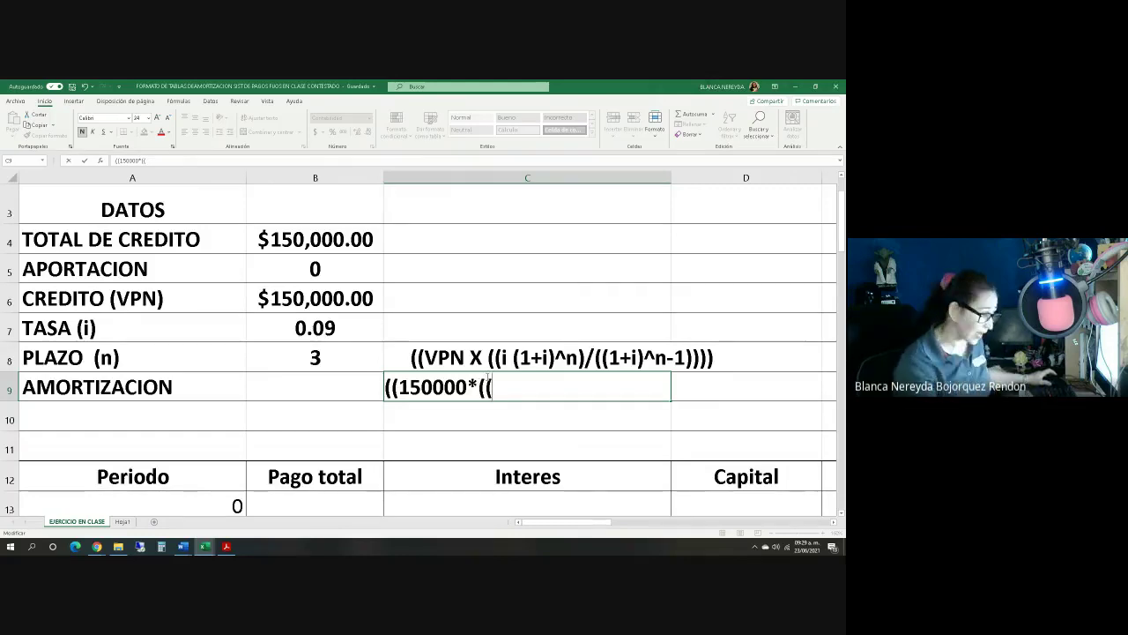
type(".09(")
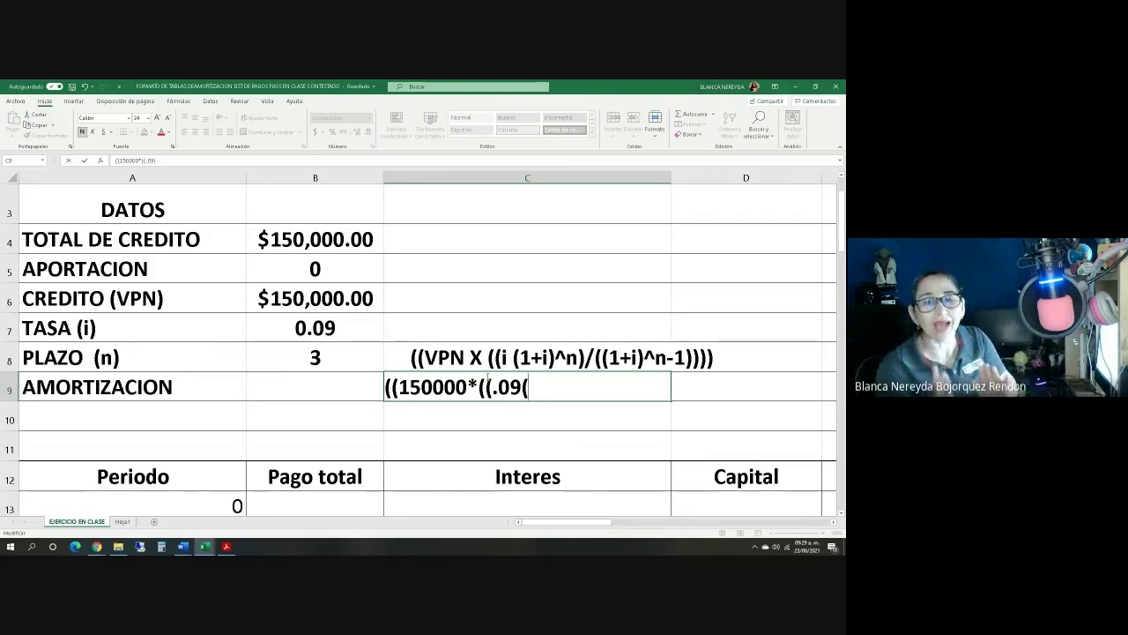
type("1")
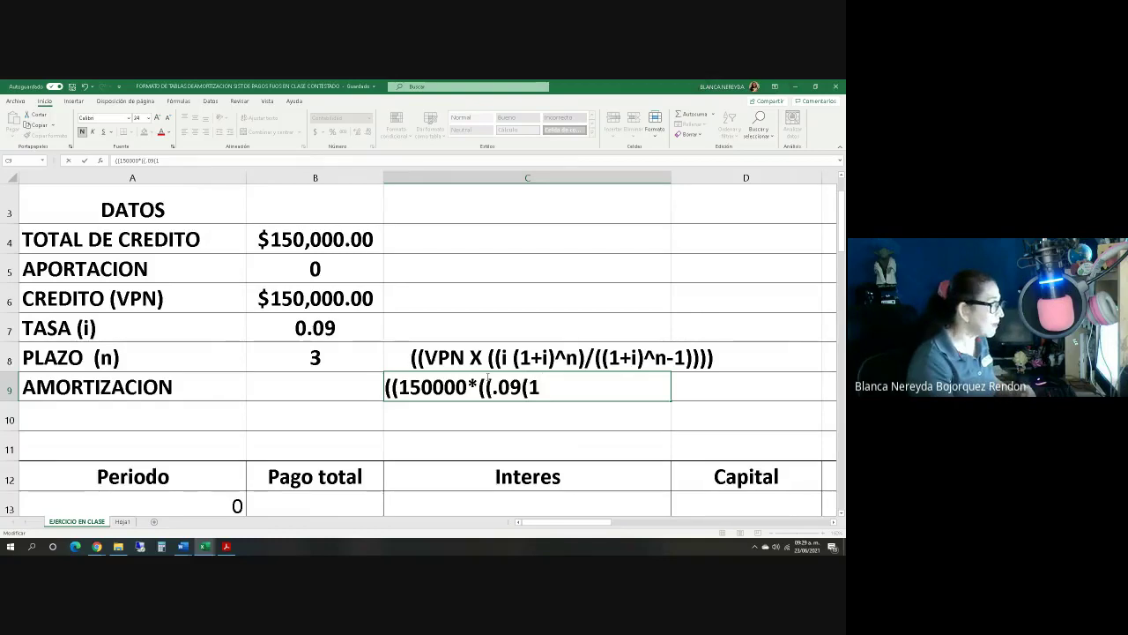
type("+.")
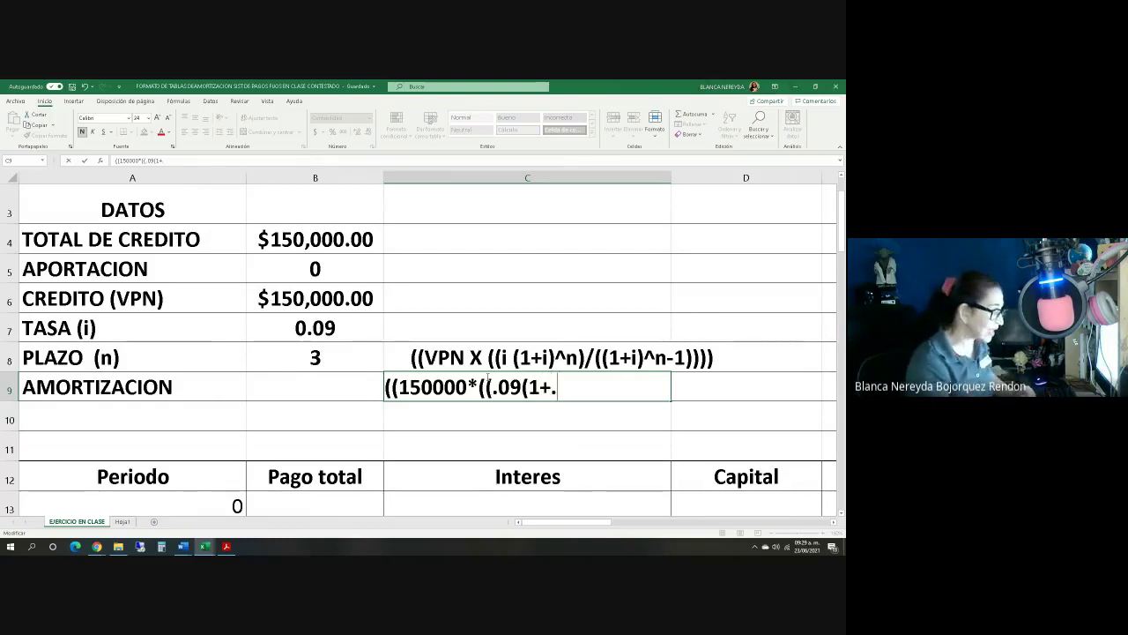
type("09)")
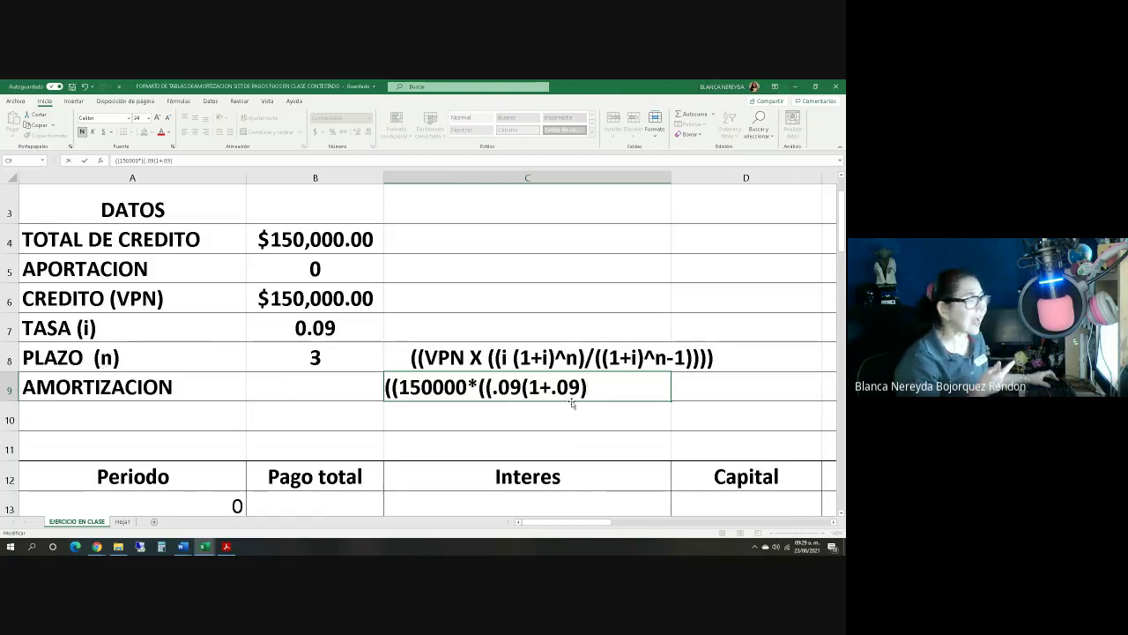
type("^")
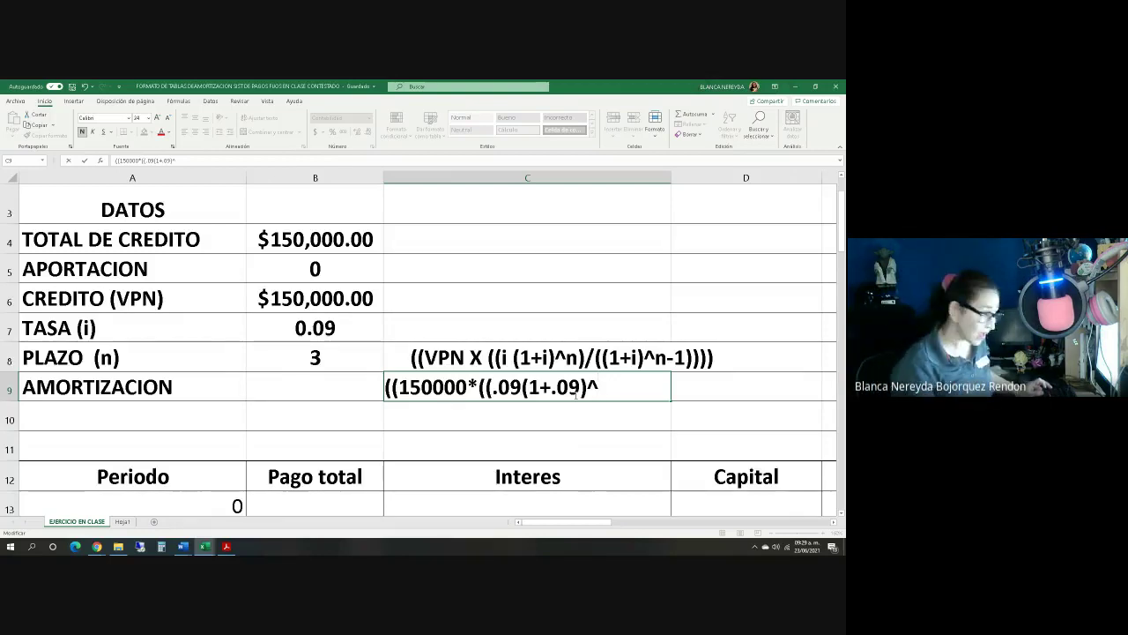
type("3")
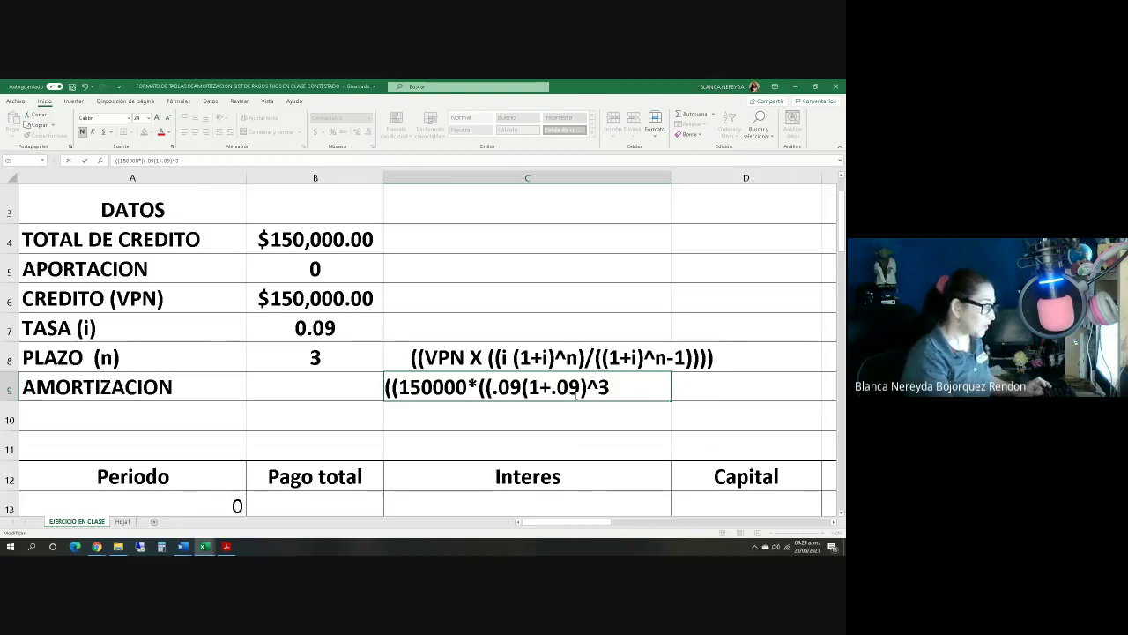
Step: Complete the written-out formula in C9 with the divisor /((1+.09)^3-1)))
type("/((")
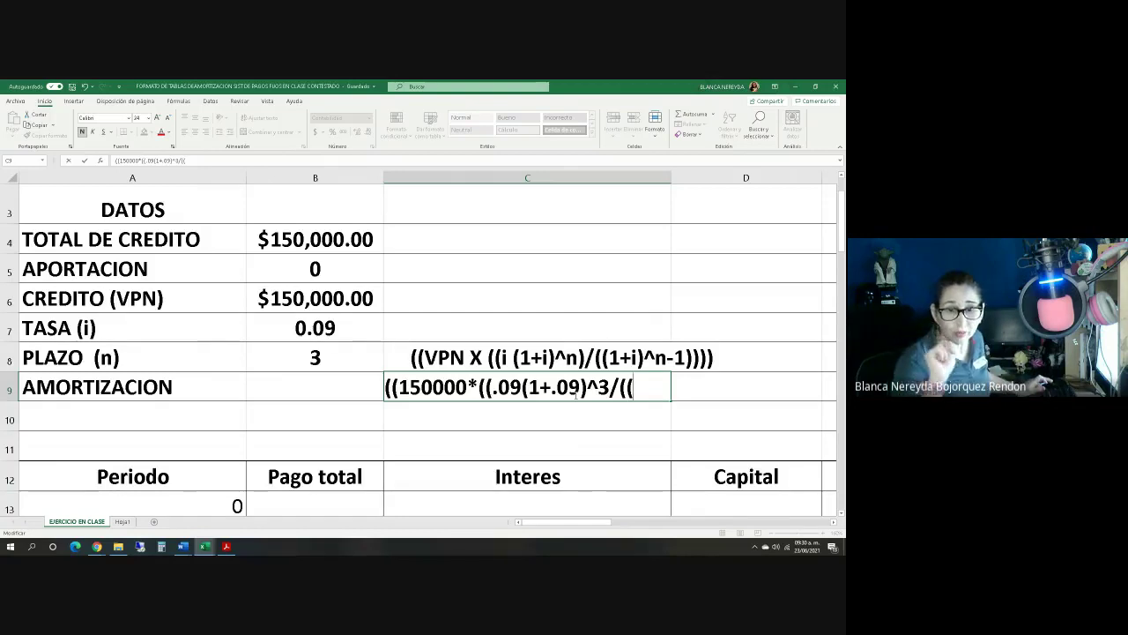
type("1+")
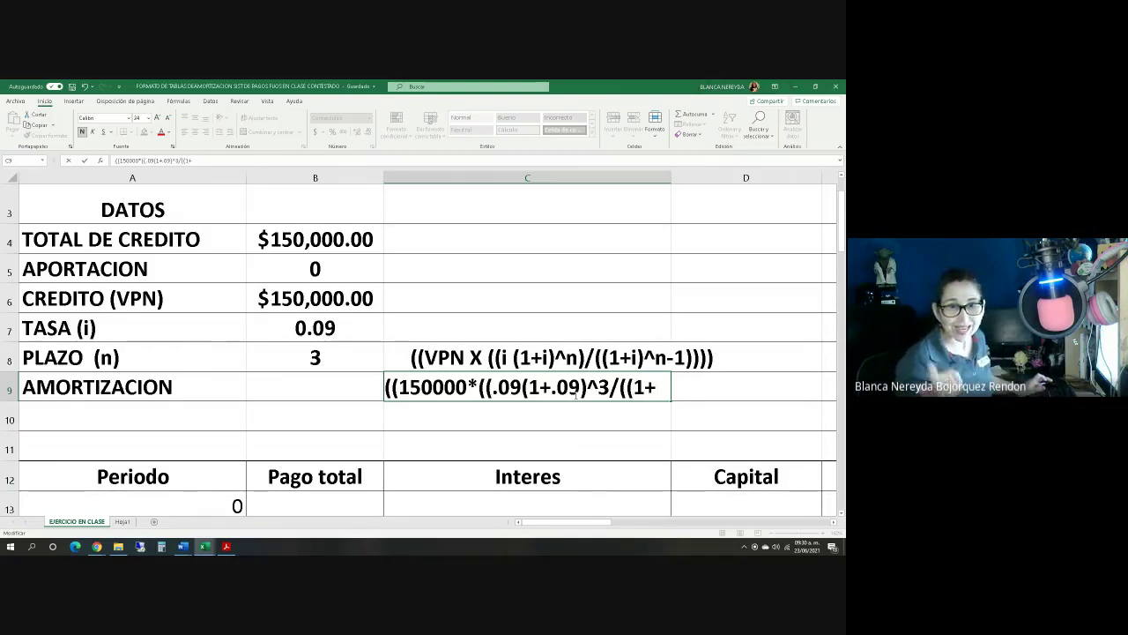
type(".09)")
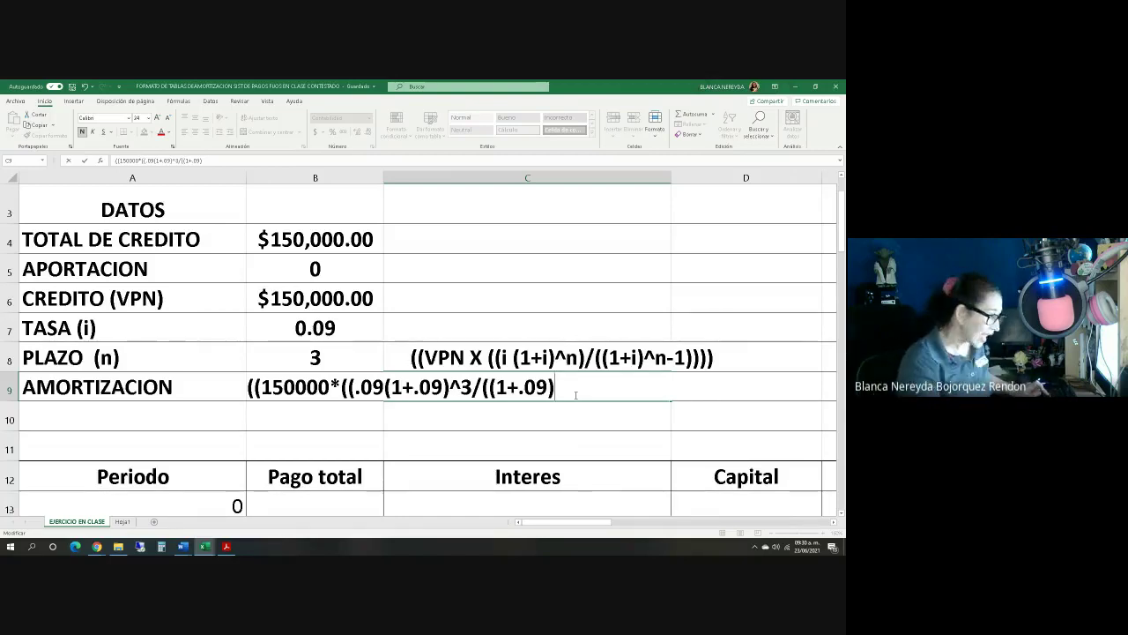
type("^")
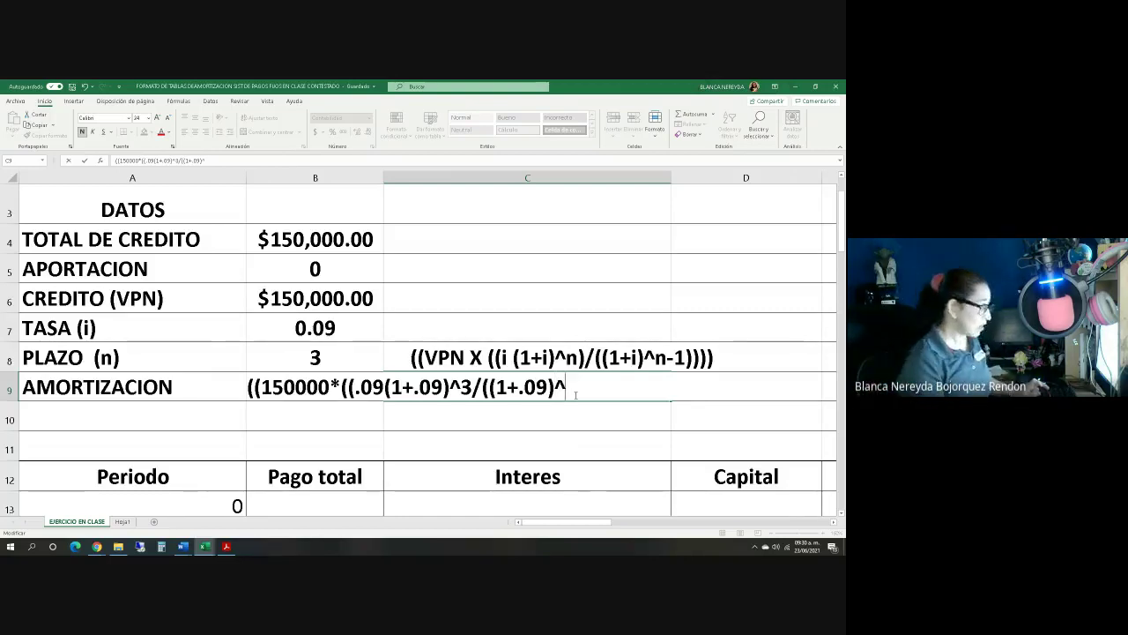
type("3-1)))")
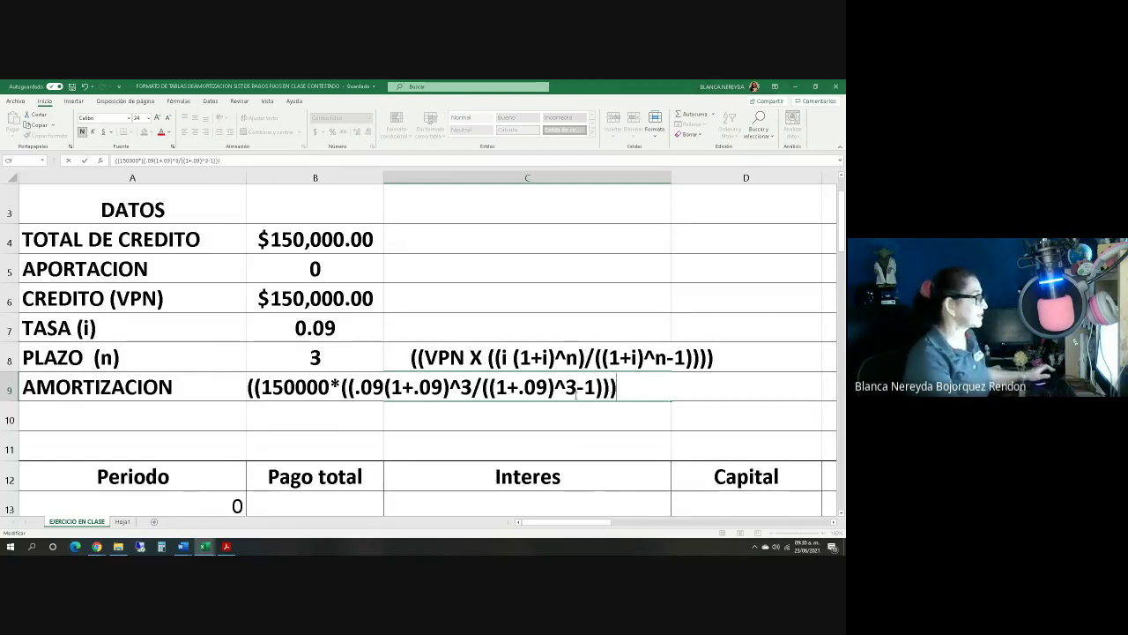
key("Return")
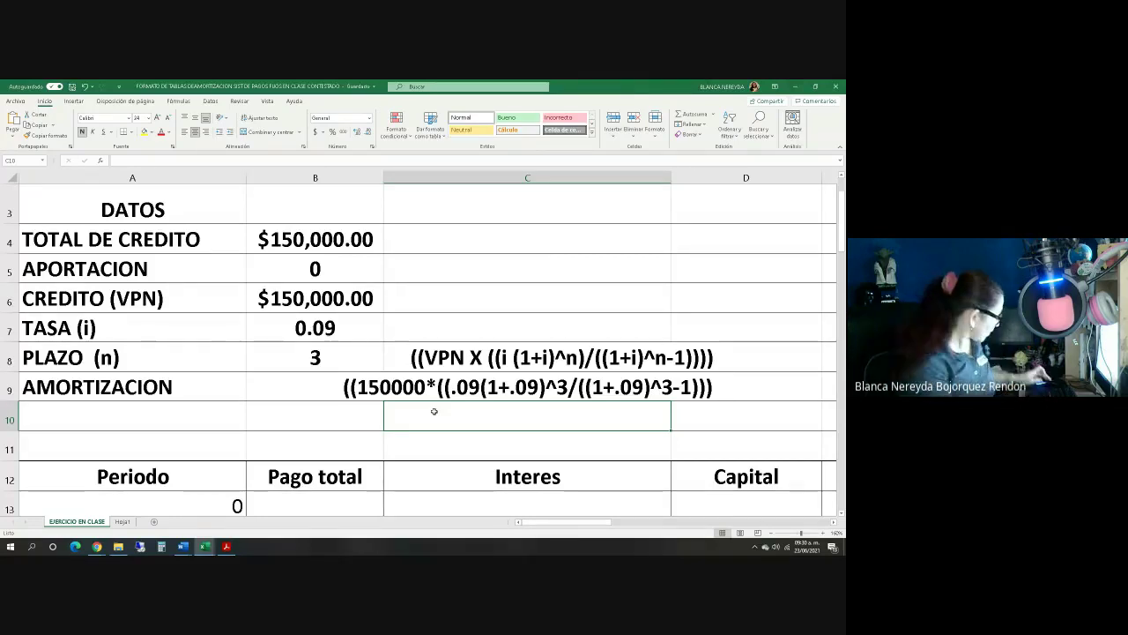
type("=")
key("BackSpace")
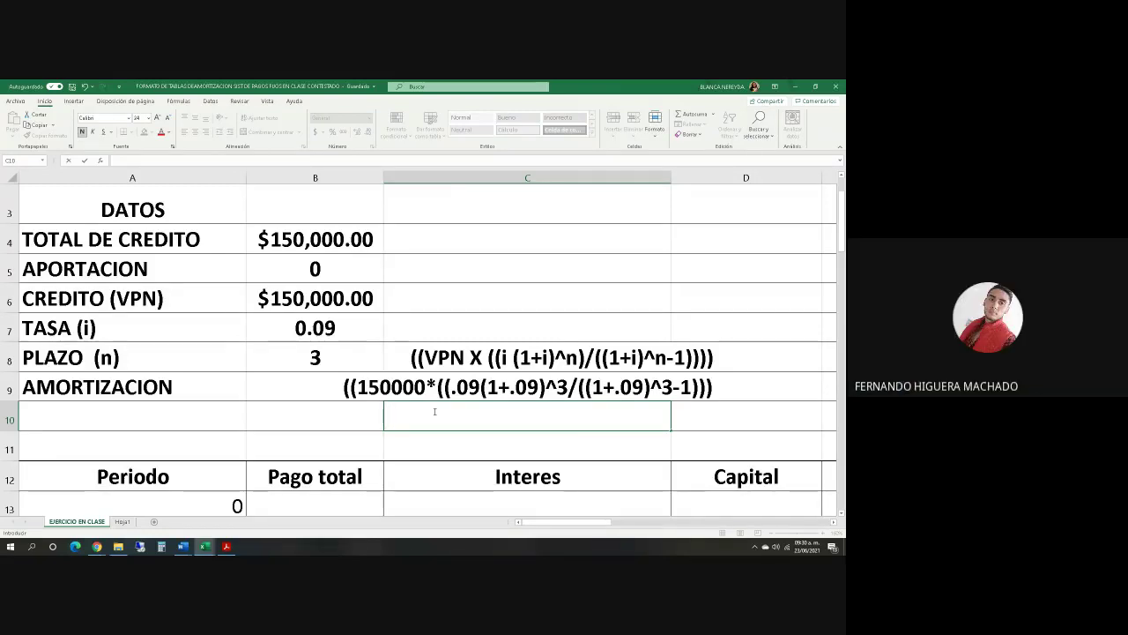
key("Escape")
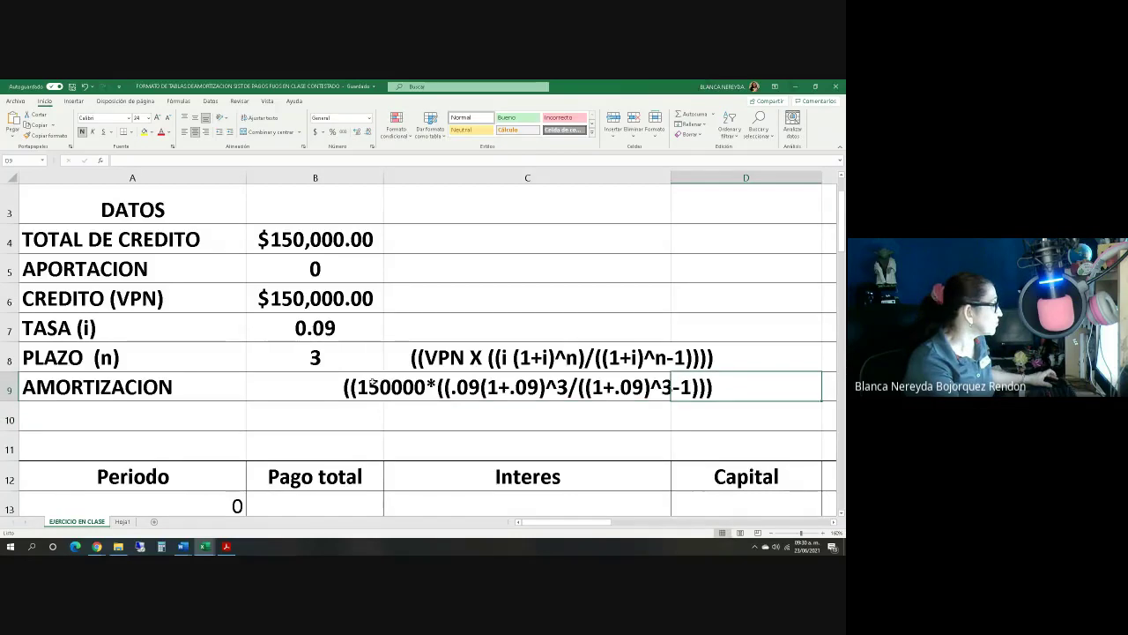
Step: Add a fourth closing parenthesis to the end of the written-out formula in C9
left_click(361, 386)
left_click(429, 390)
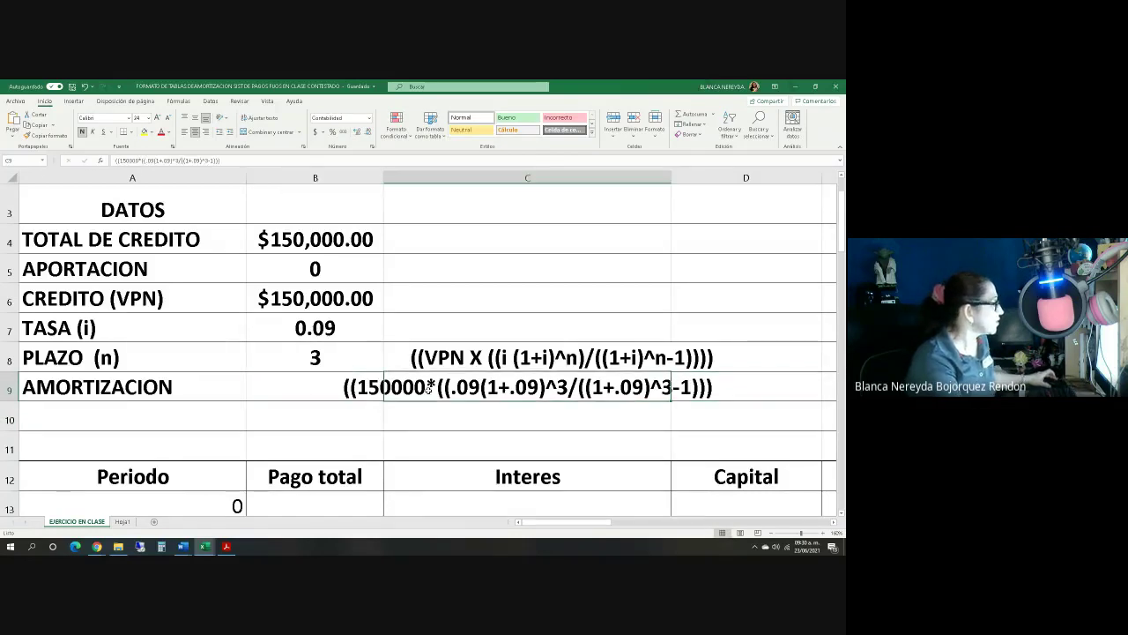
left_click(223, 162)
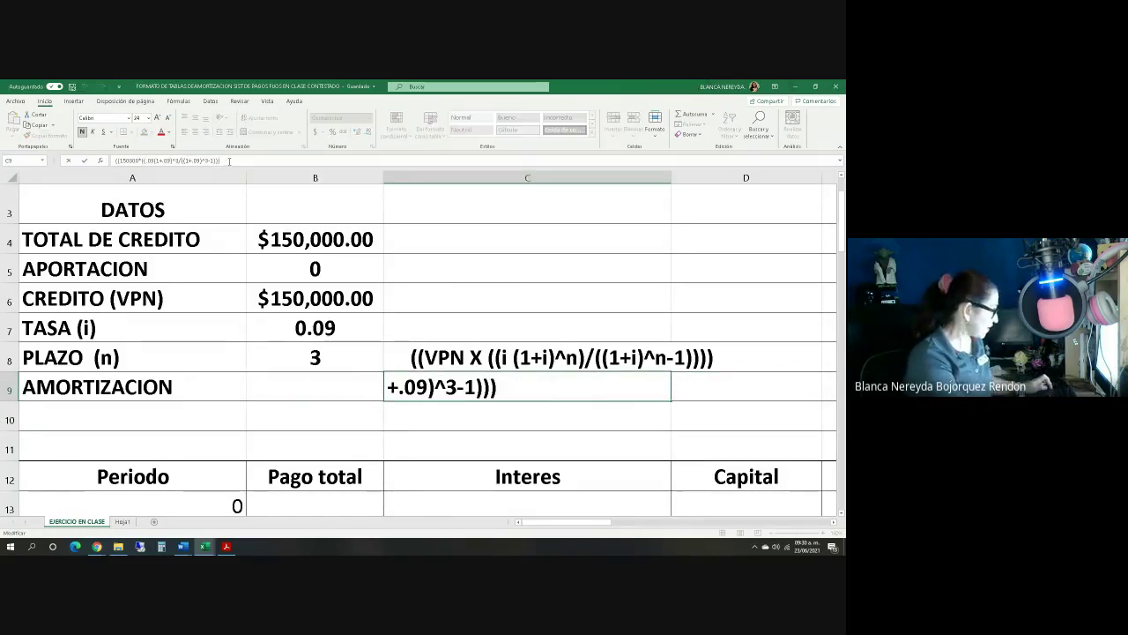
type(")")
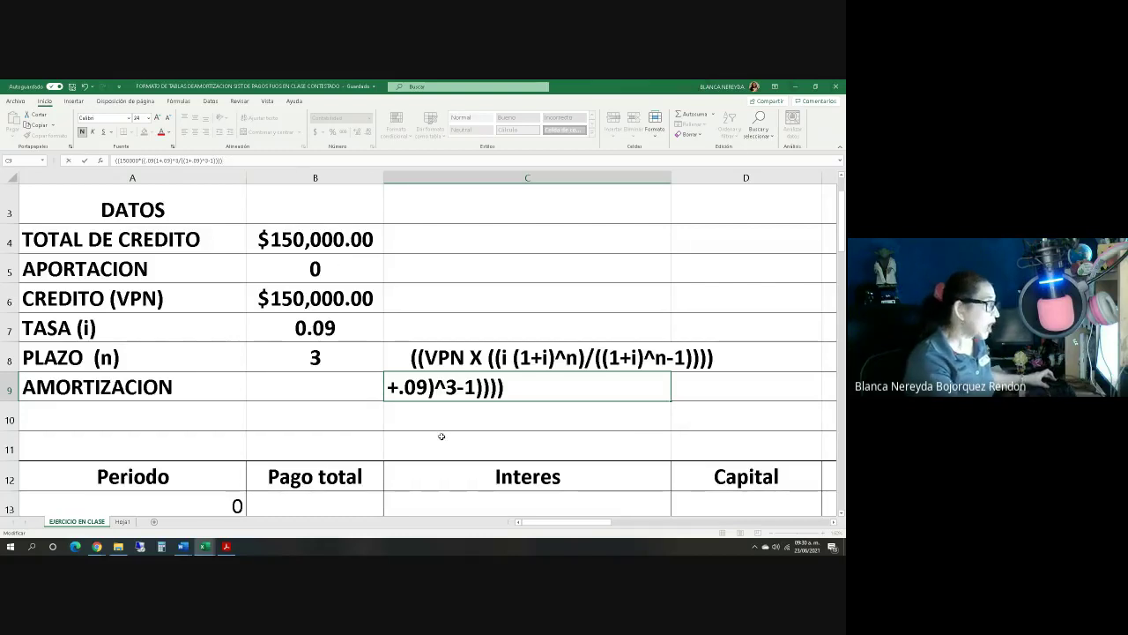
left_click(441, 434)
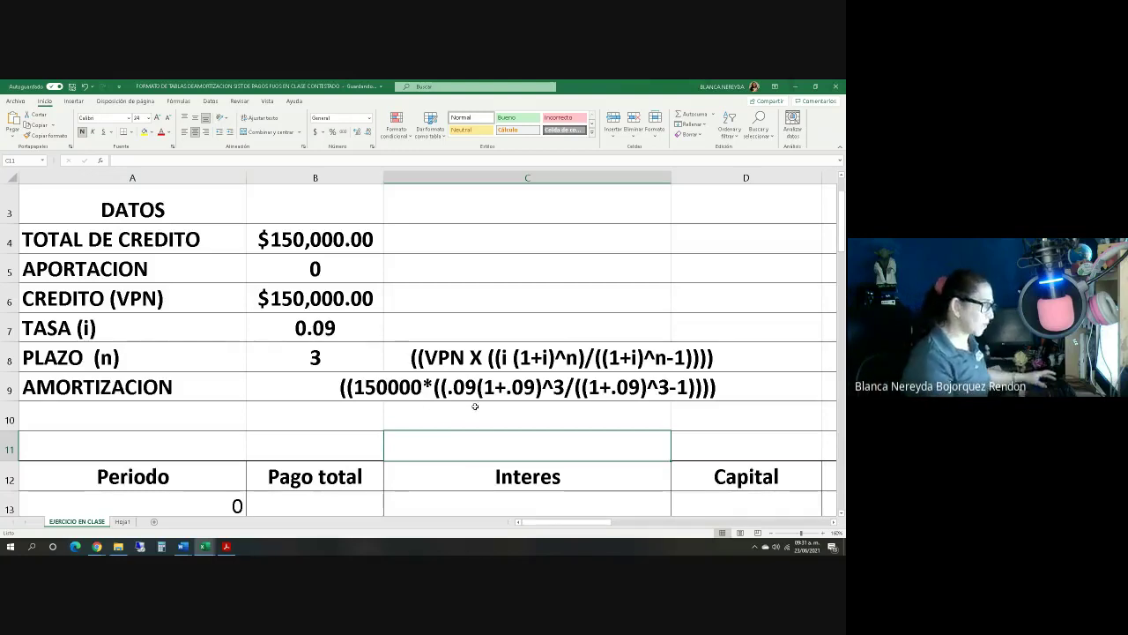
Step: In C10, start the live payment formula with the credit and rate cell references: =((B6*((B7
left_click(424, 405)
type("=")
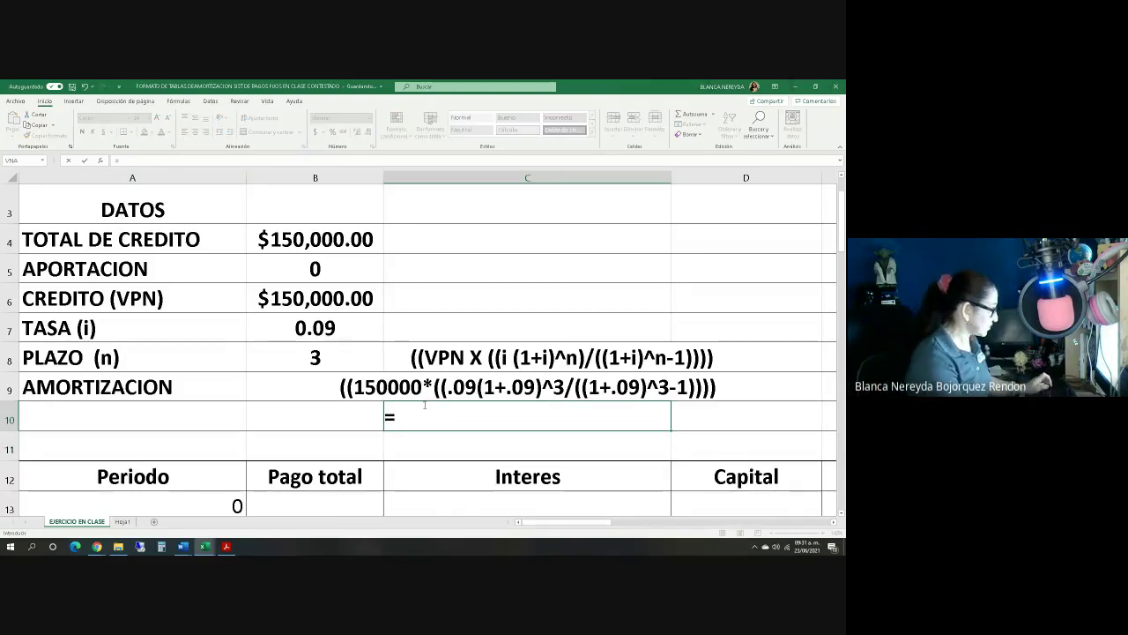
type("((")
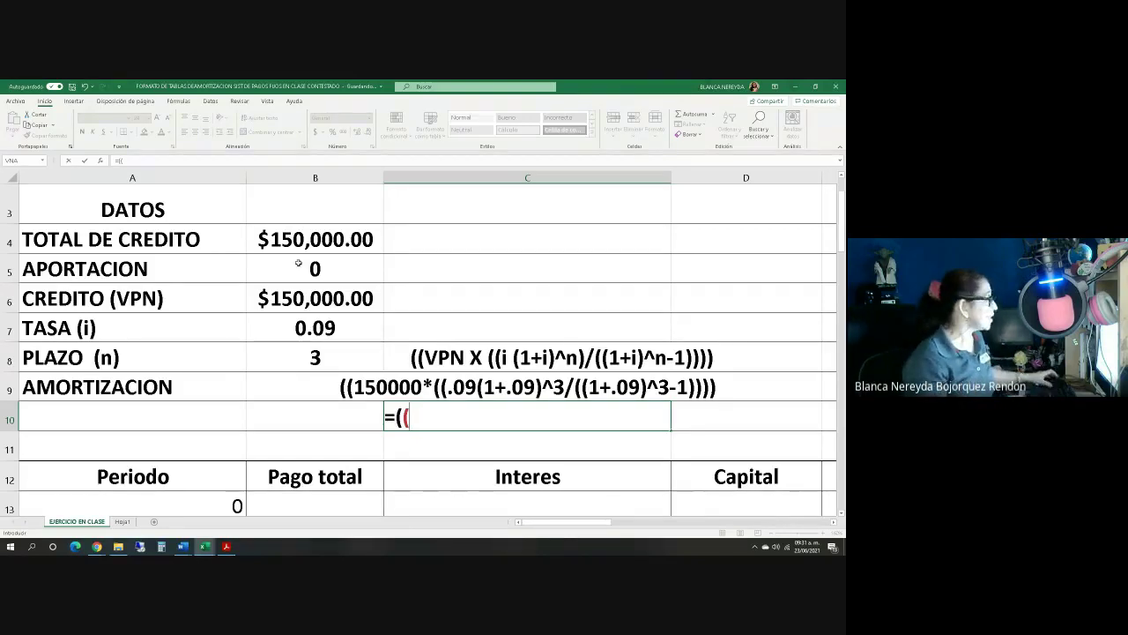
left_click(276, 298)
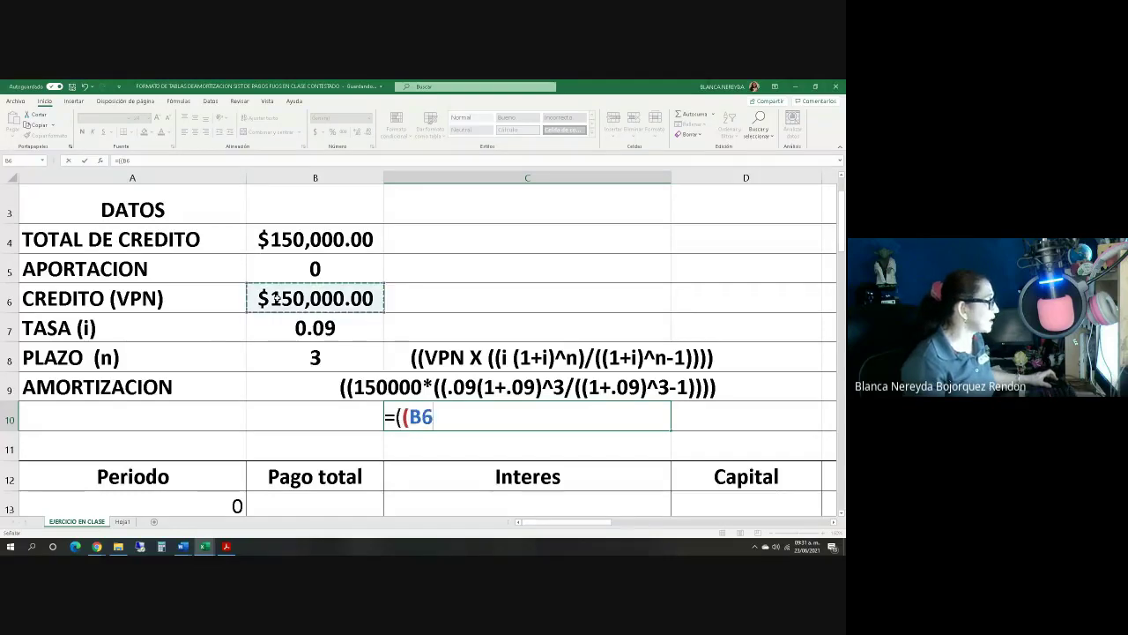
type("*")
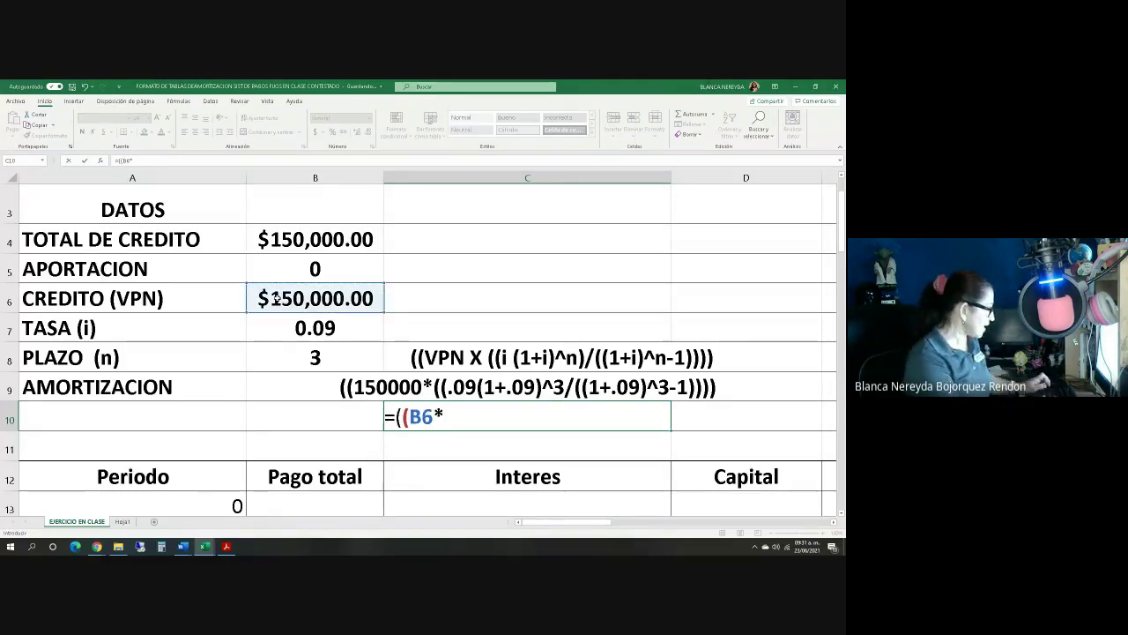
type("((")
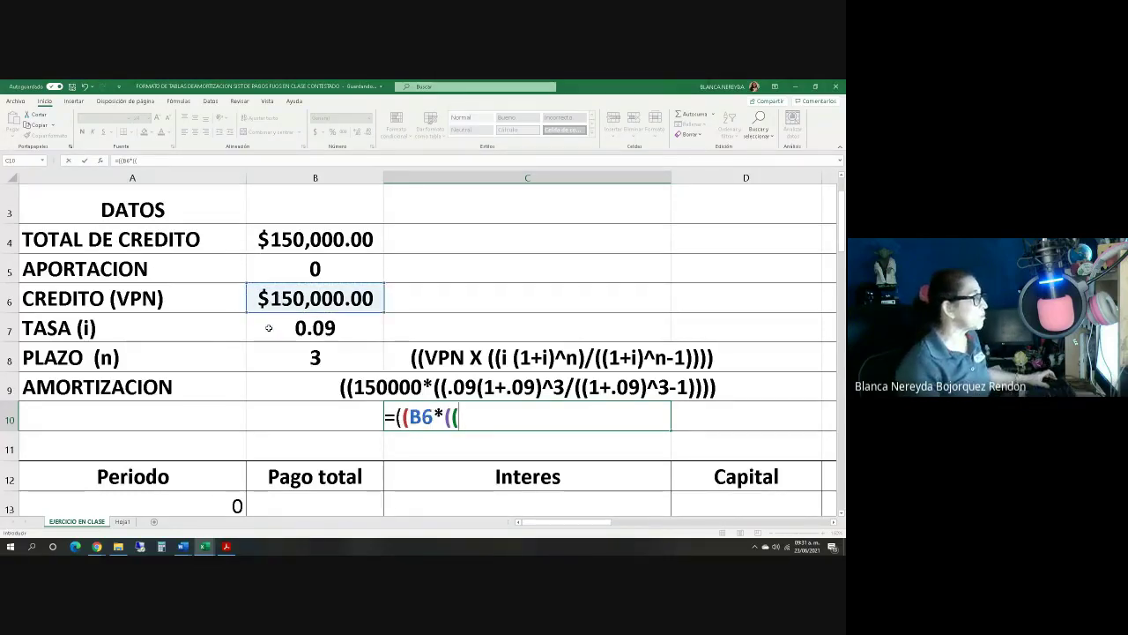
left_click(271, 328)
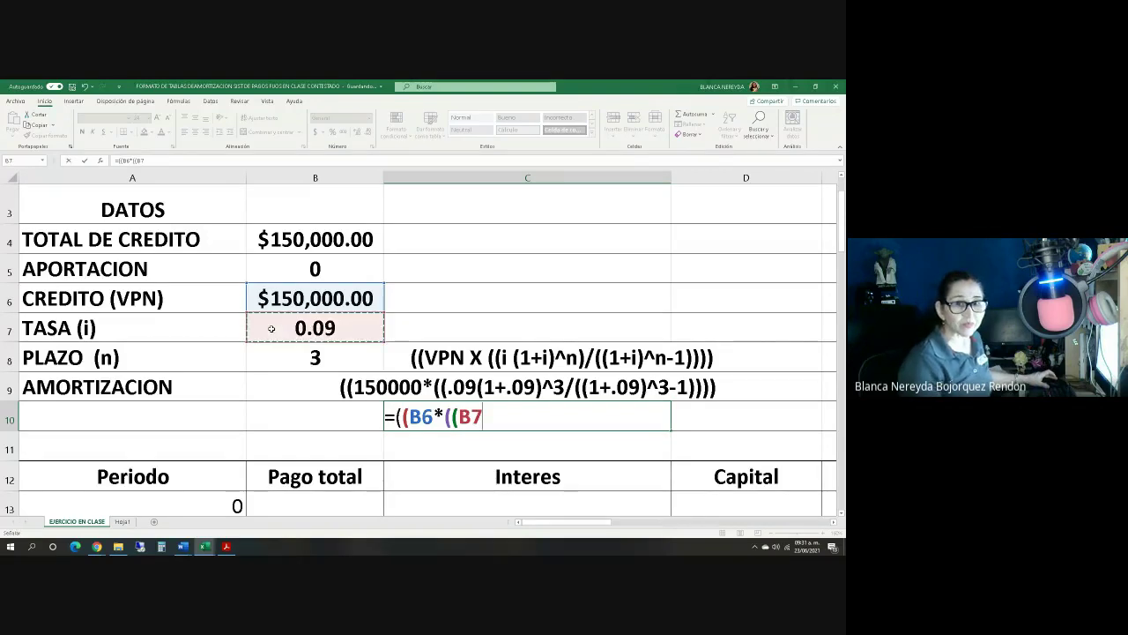
Step: Continue the C10 formula with the compounding factor (1+B7)^B8
type("(1")
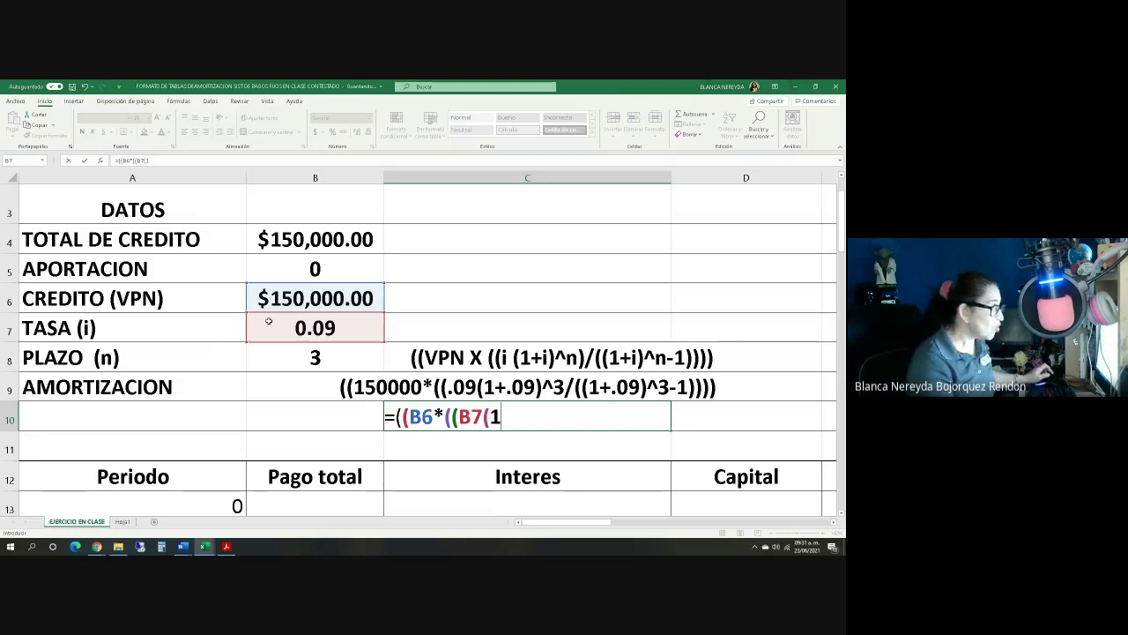
type("+")
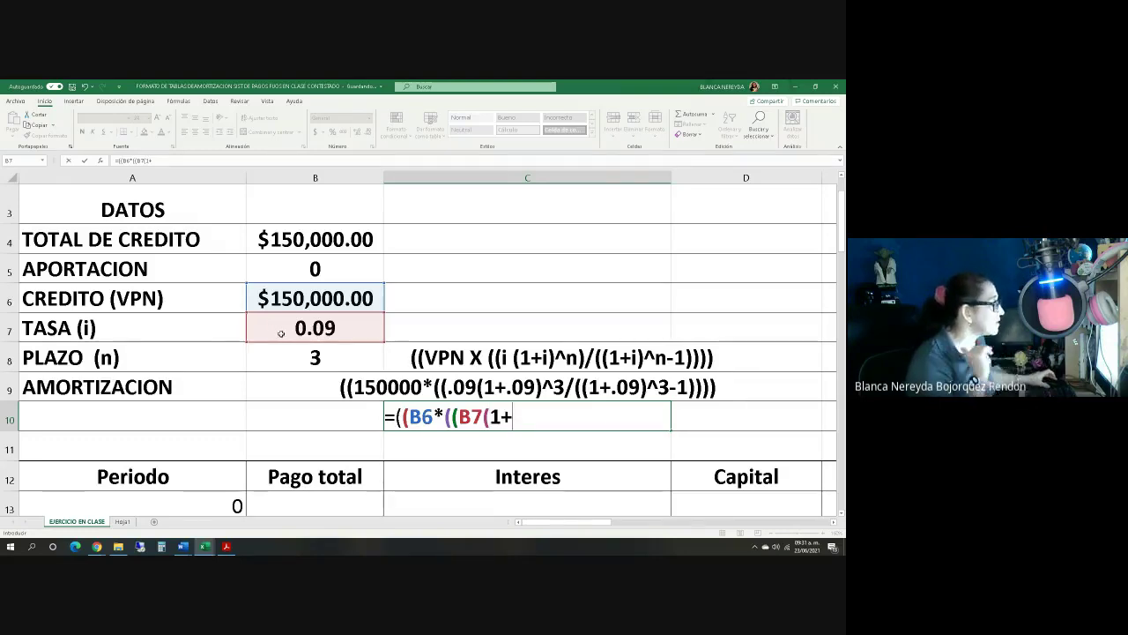
left_click(280, 333)
type(")")
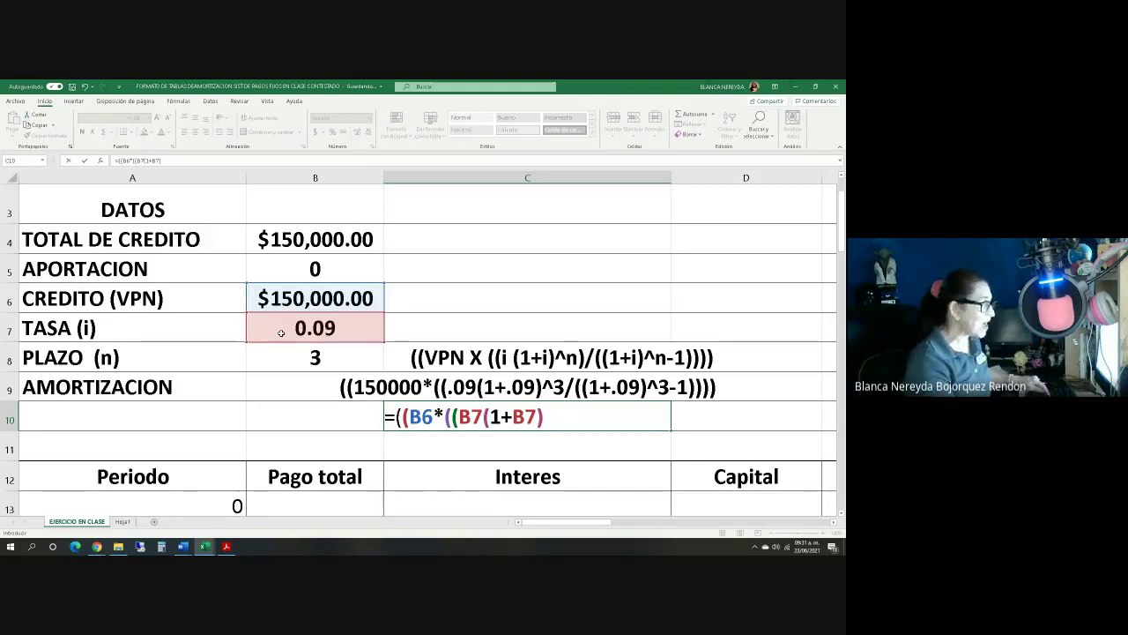
type("^")
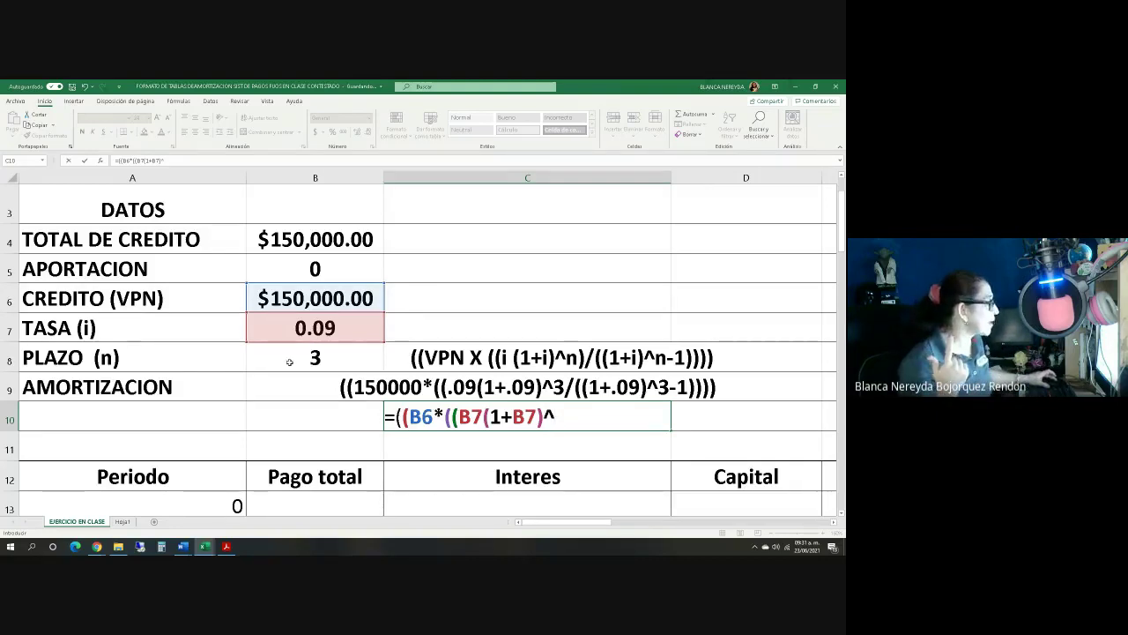
left_click(289, 361)
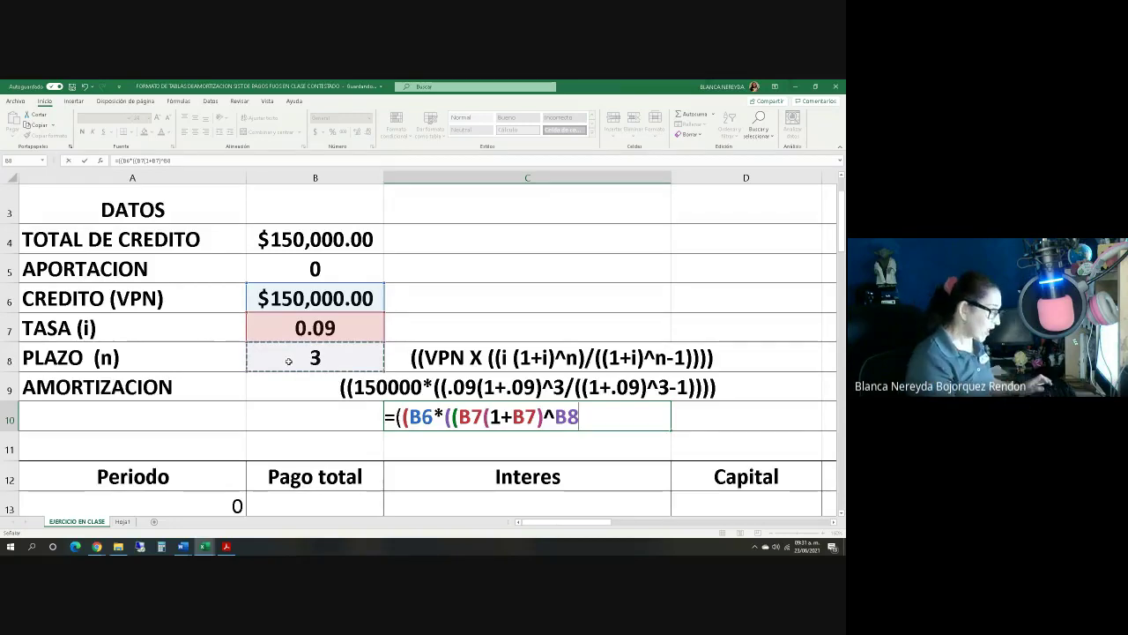
Step: Finish the C10 formula with the divisor /((1+B7)^B8-1))) and accept the proposed correction to the formula
type("/(")
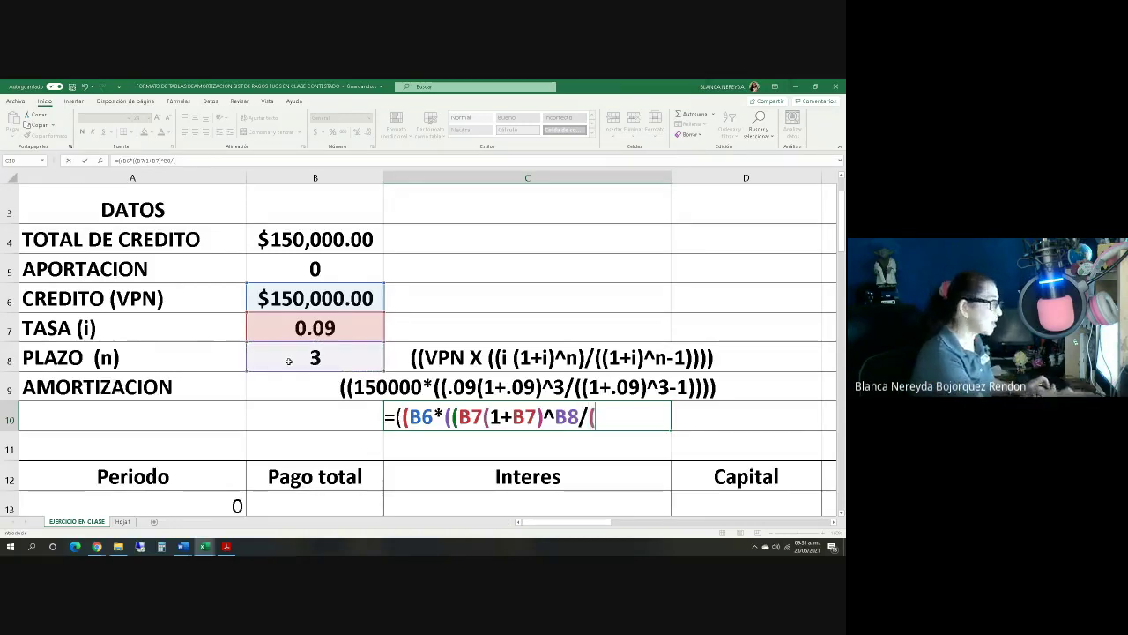
type("(1+")
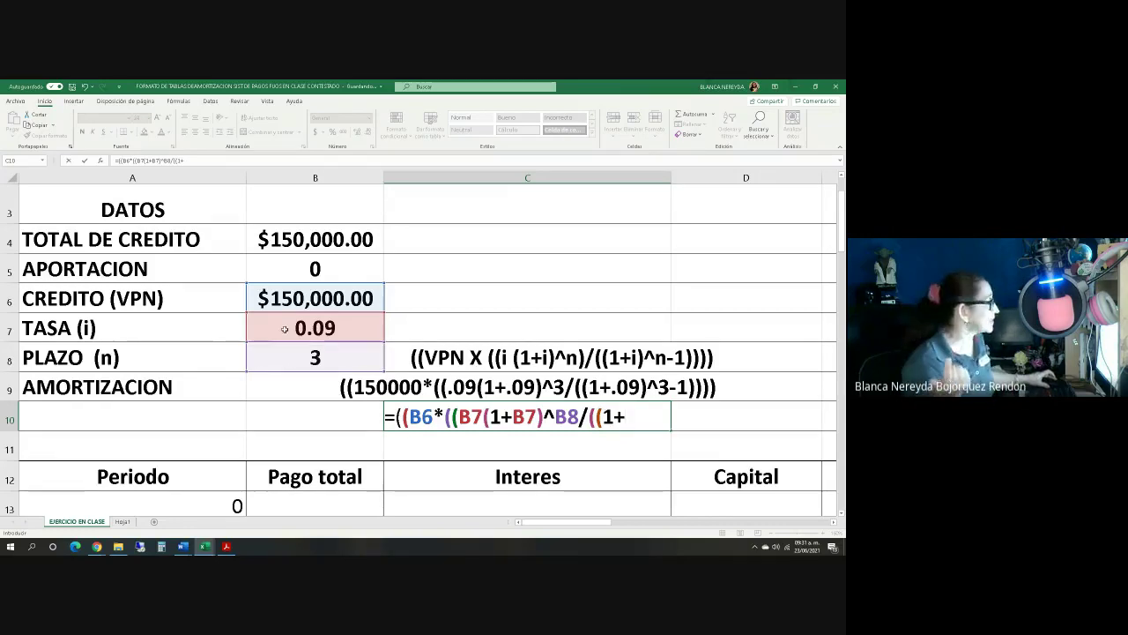
left_click(285, 327)
type(")^")
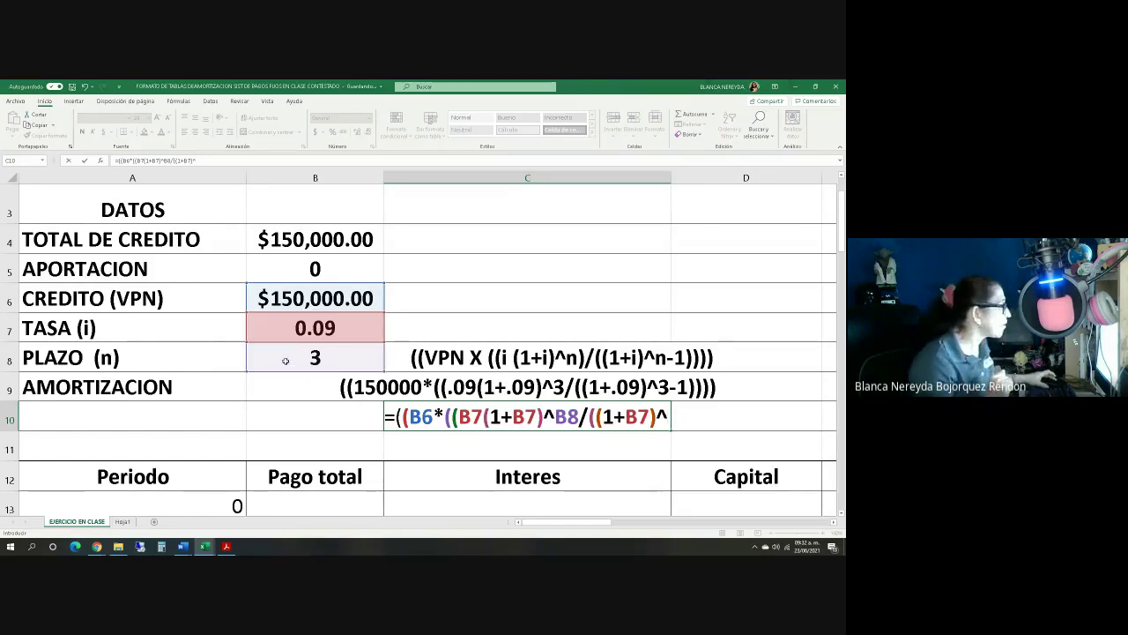
left_click(283, 359)
type("-")
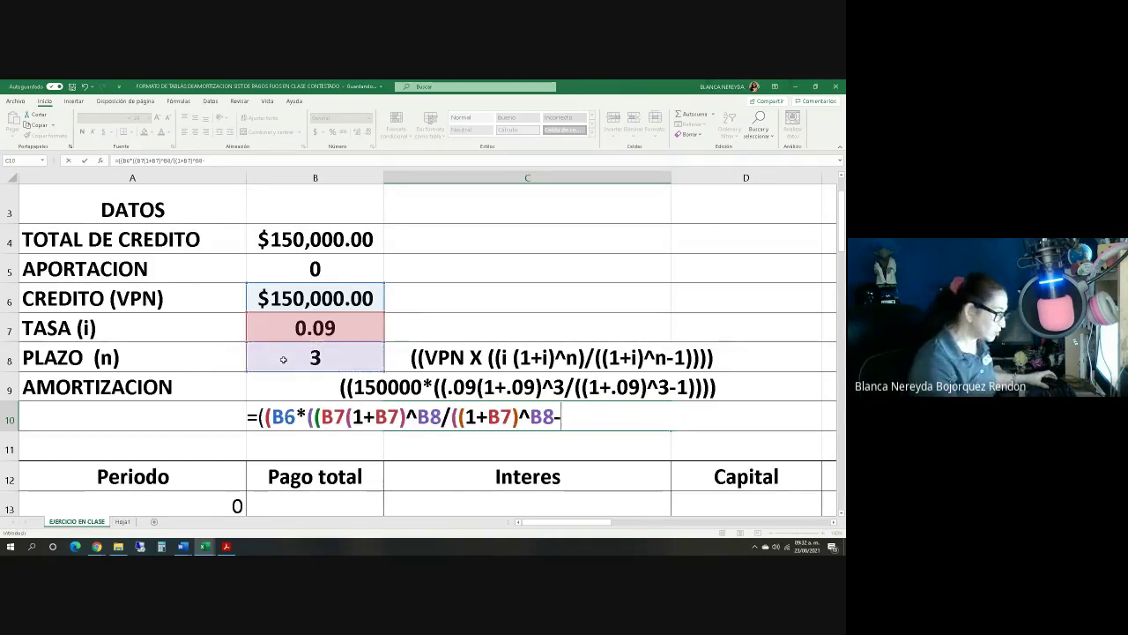
type("1)))")
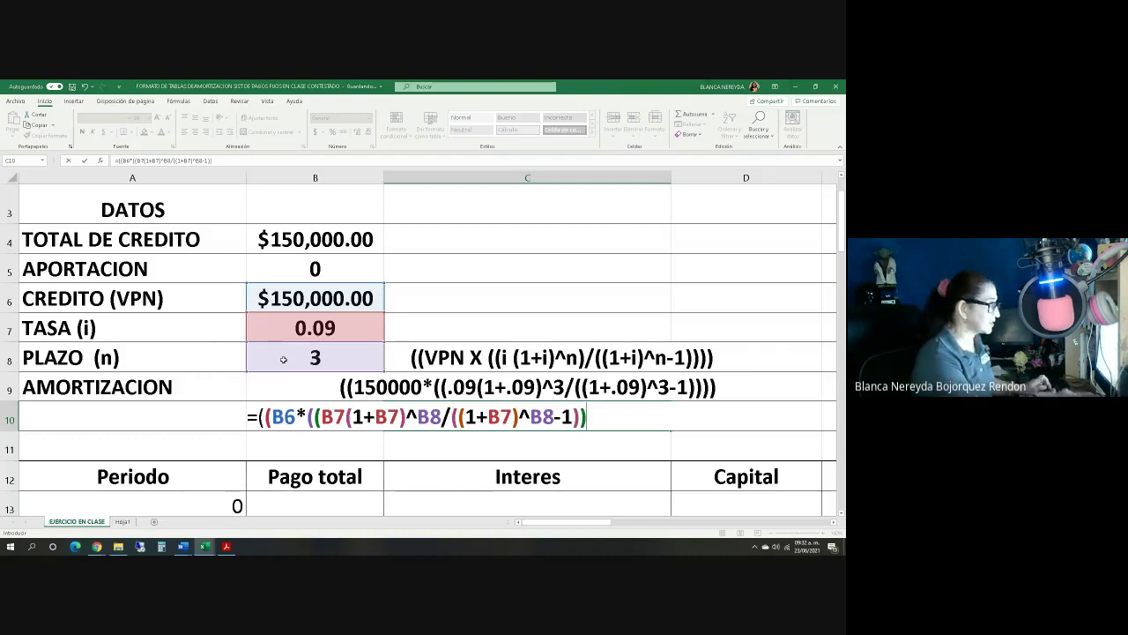
key("Return")
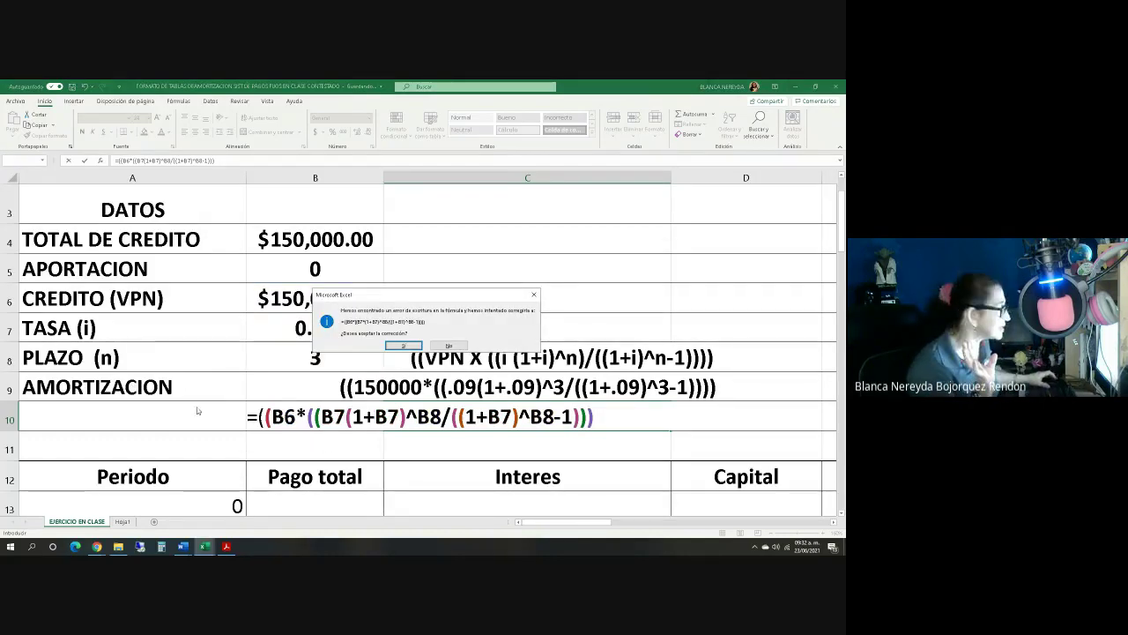
left_click(402, 346)
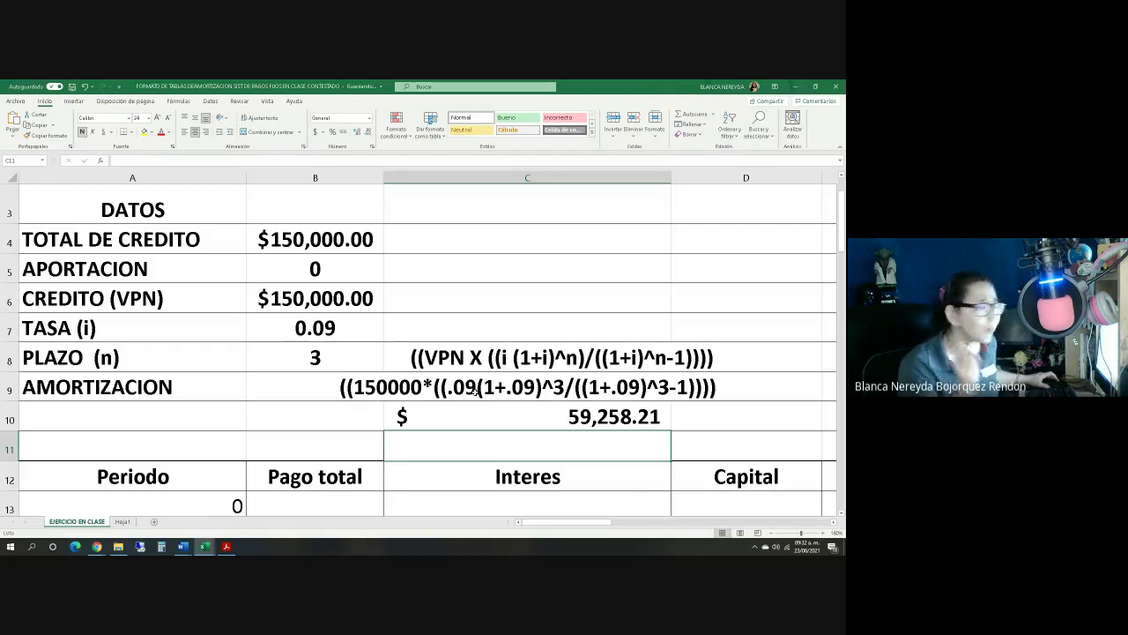
Step: Set Pago total for periods 1 and 2 in B14 and B15 to reference the calculated payment in C10
scroll(468, 390, "down", 1)
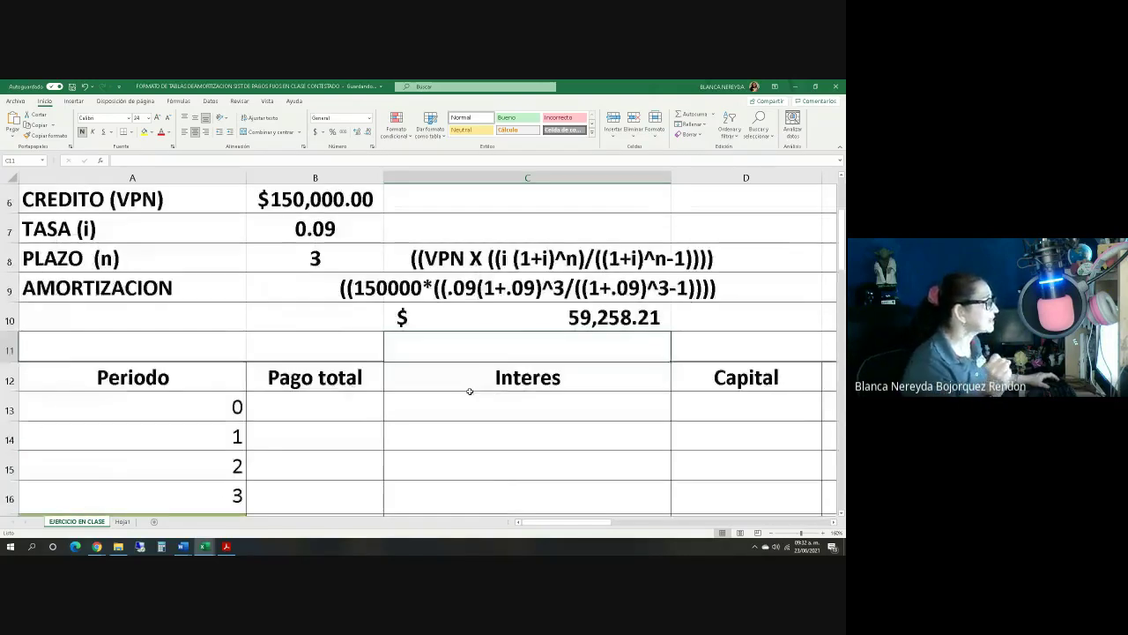
left_click(519, 318)
left_click(268, 440)
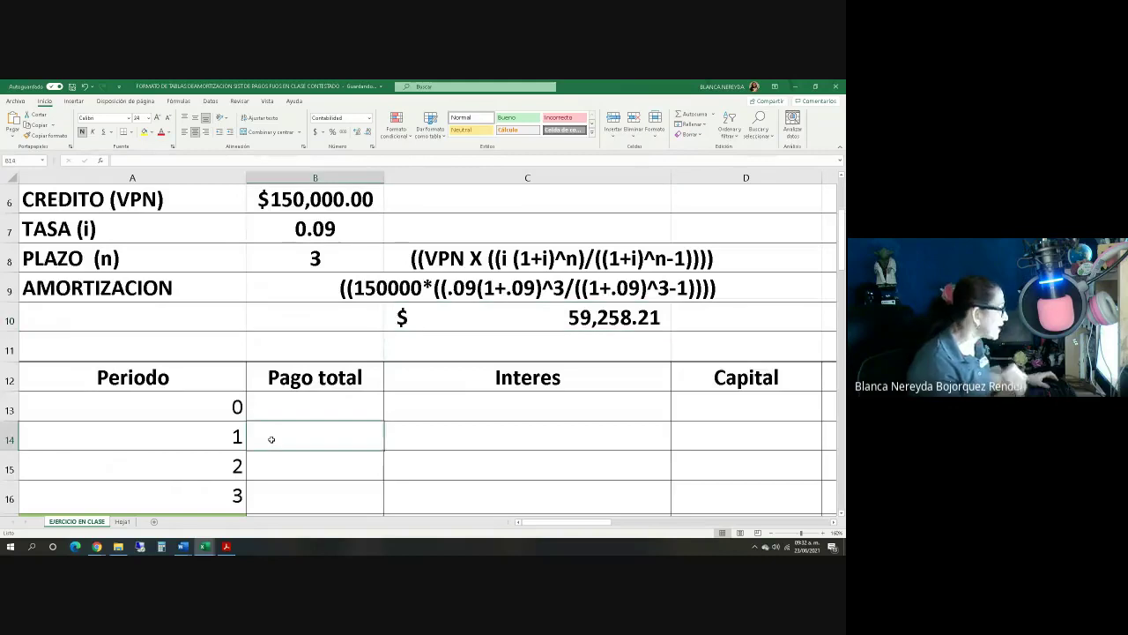
type("=")
left_click(509, 316)
key("Return")
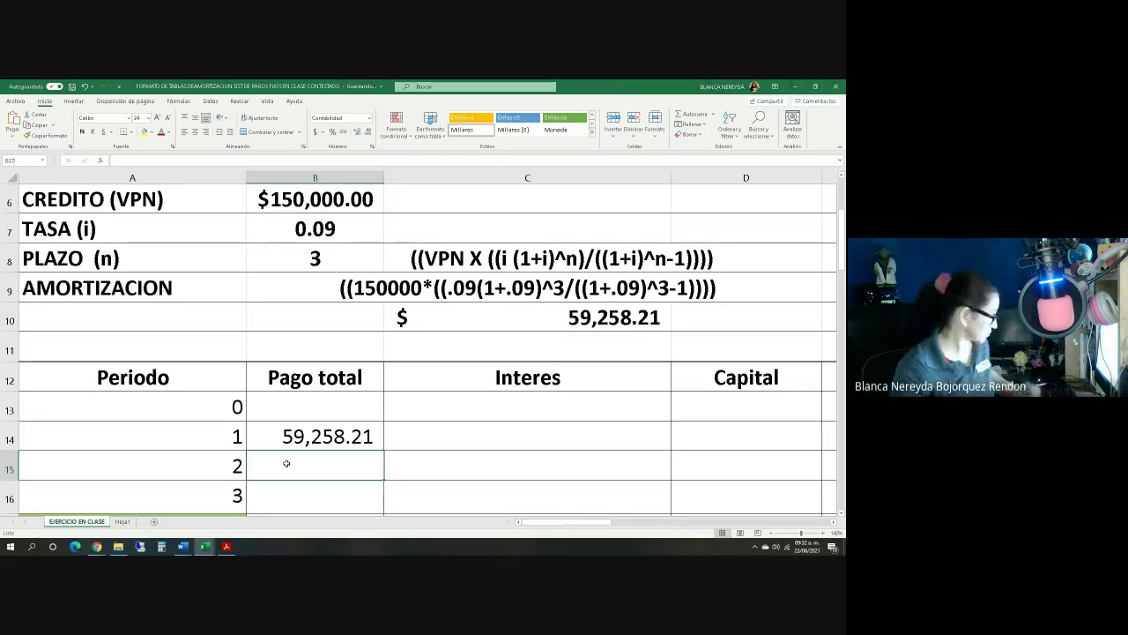
type("=")
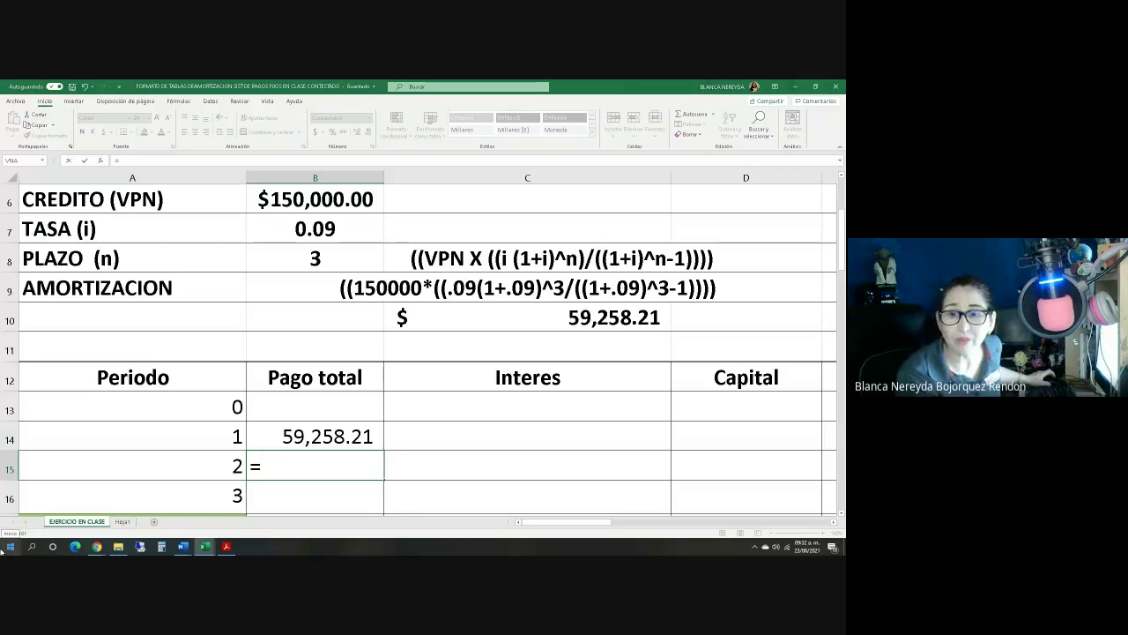
left_click(493, 314)
key("Return")
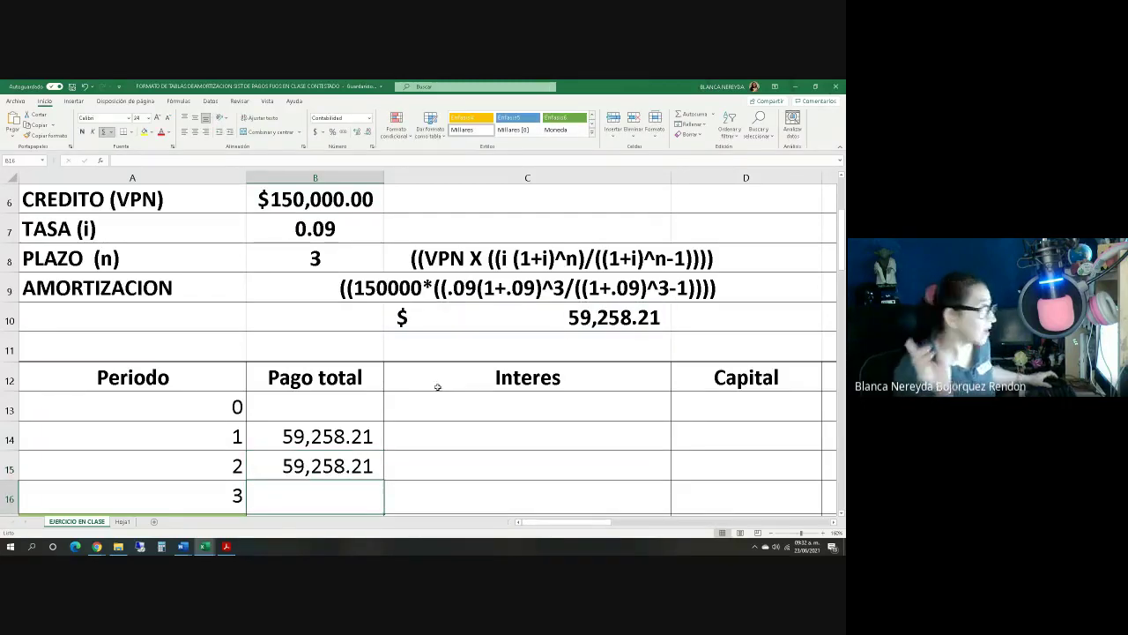
Step: Enter the exponent symbol ^ in the empty cell C7
left_click(472, 229)
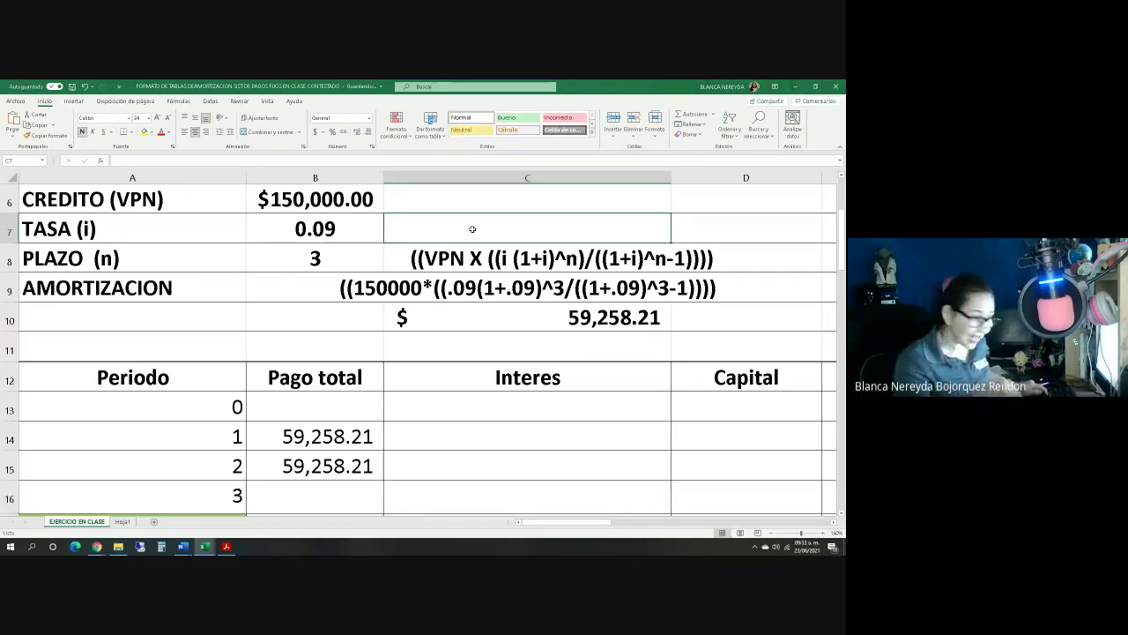
type("^")
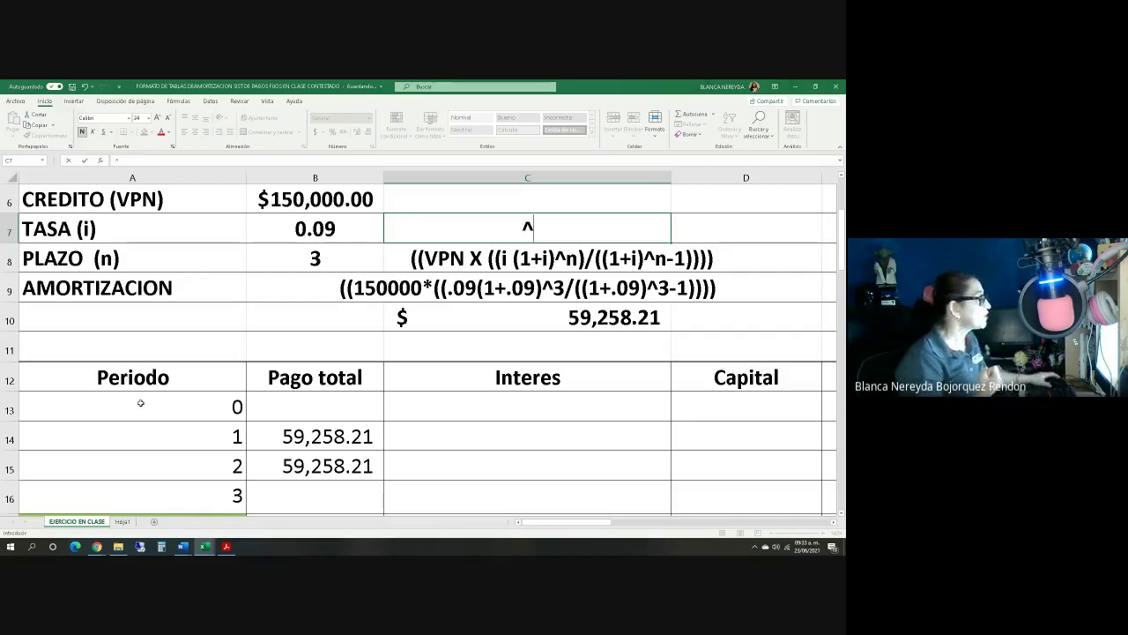
Step: Set Pago total for period 3 in B16 equal to the period 2 payment in B15
scroll(293, 428, "down", 2)
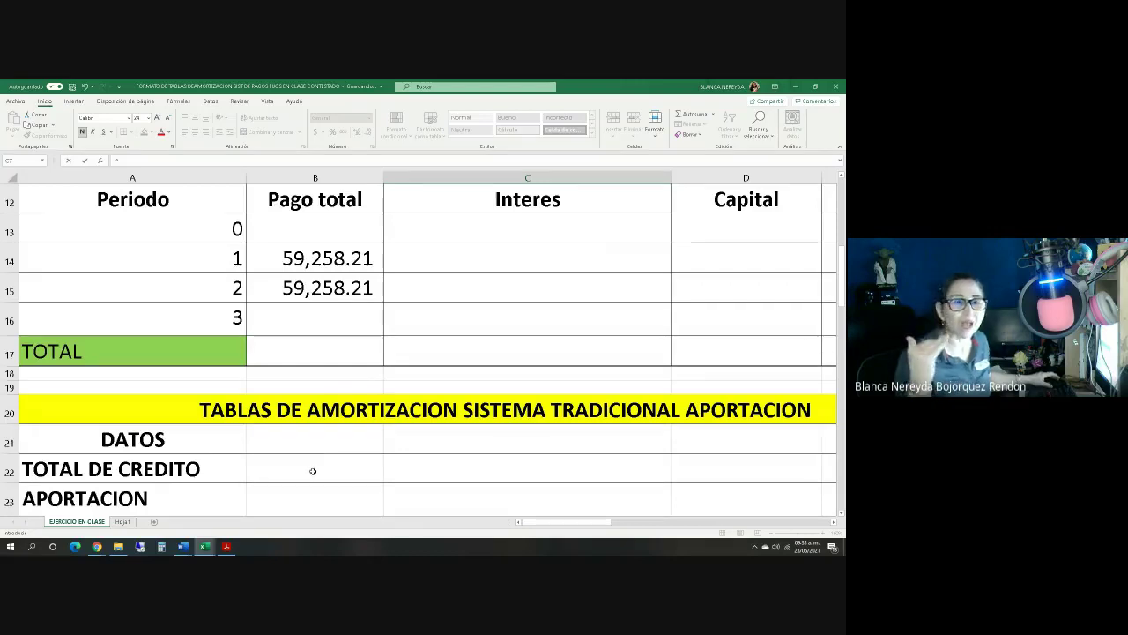
left_click(282, 316)
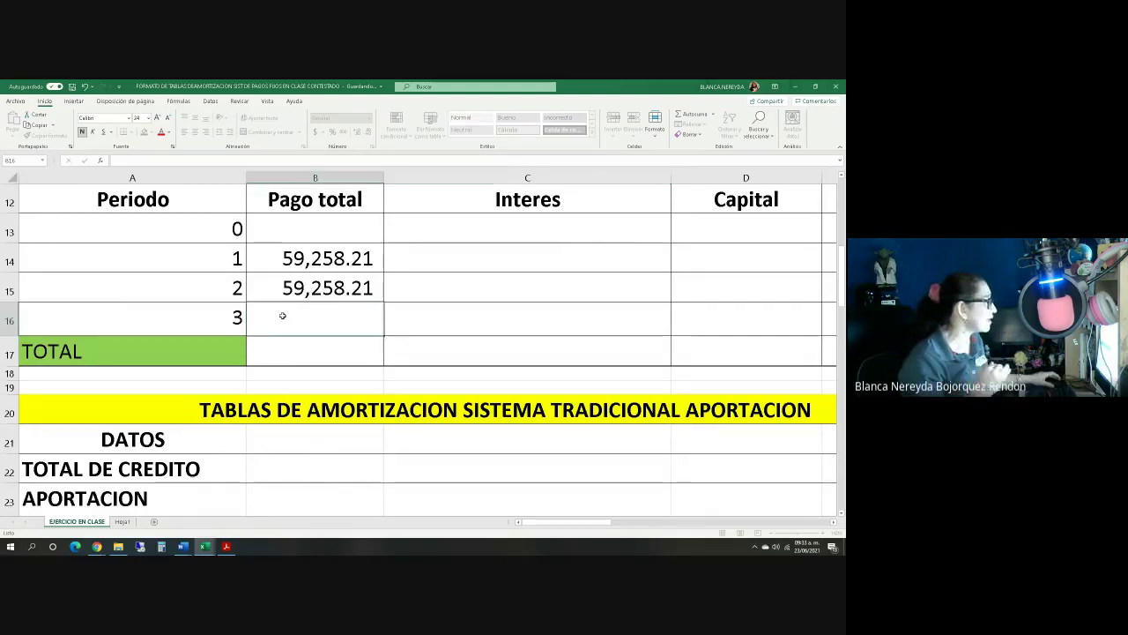
type("=")
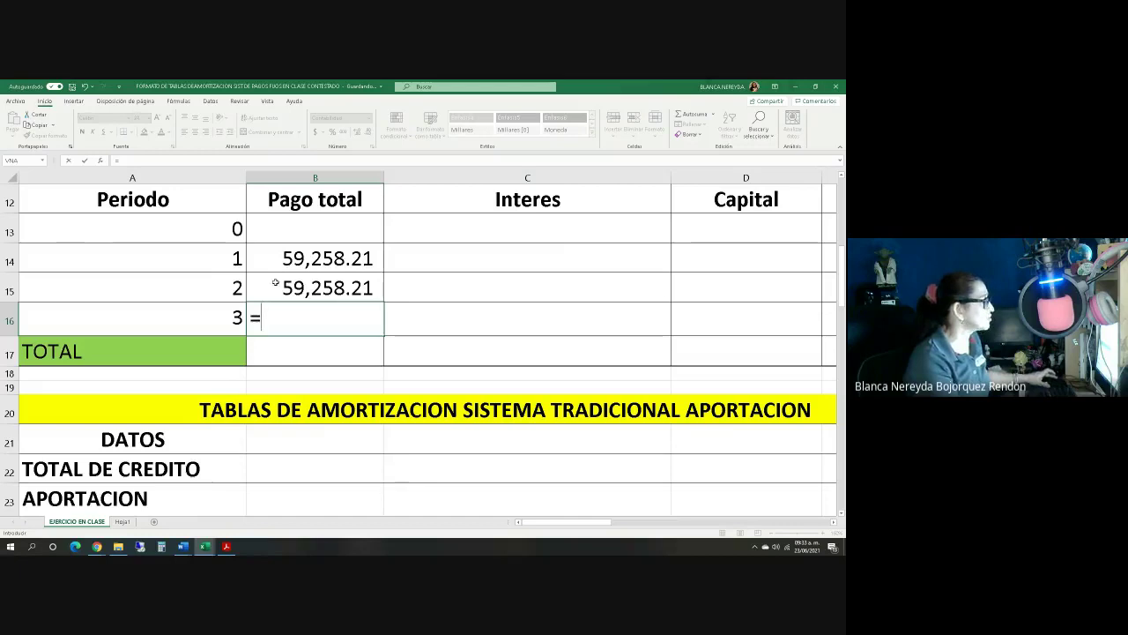
left_click(274, 282)
key("Return")
Step: Sum the payments B14:B16 into the TOTAL row at B17 and make that total bold
left_click_drag(309, 258, 309, 351)
left_click(678, 114)
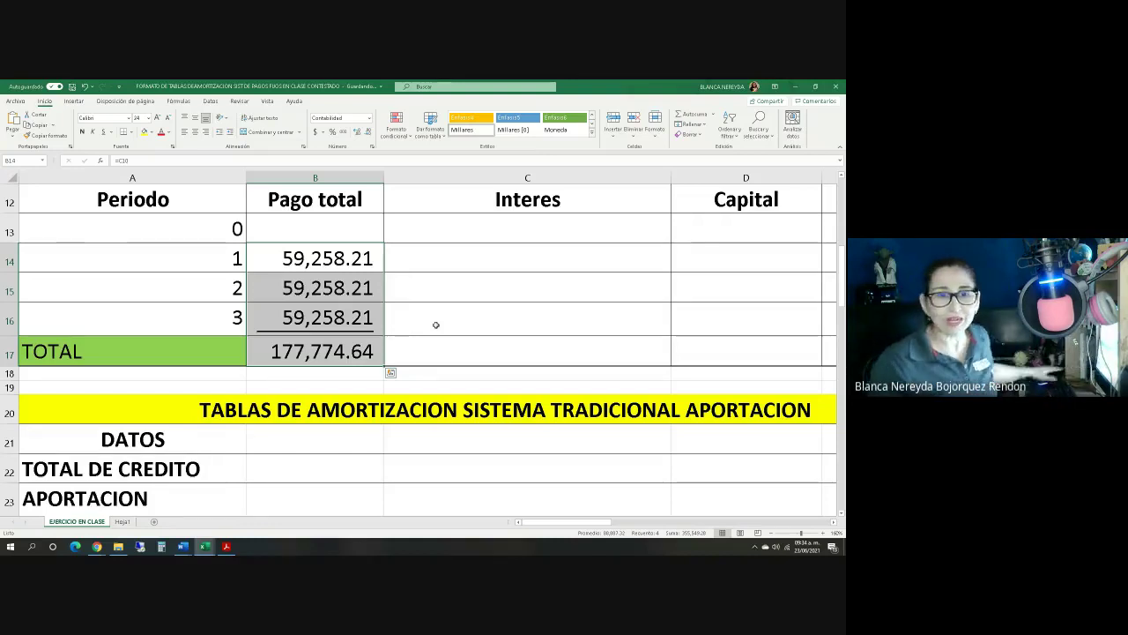
left_click(275, 351)
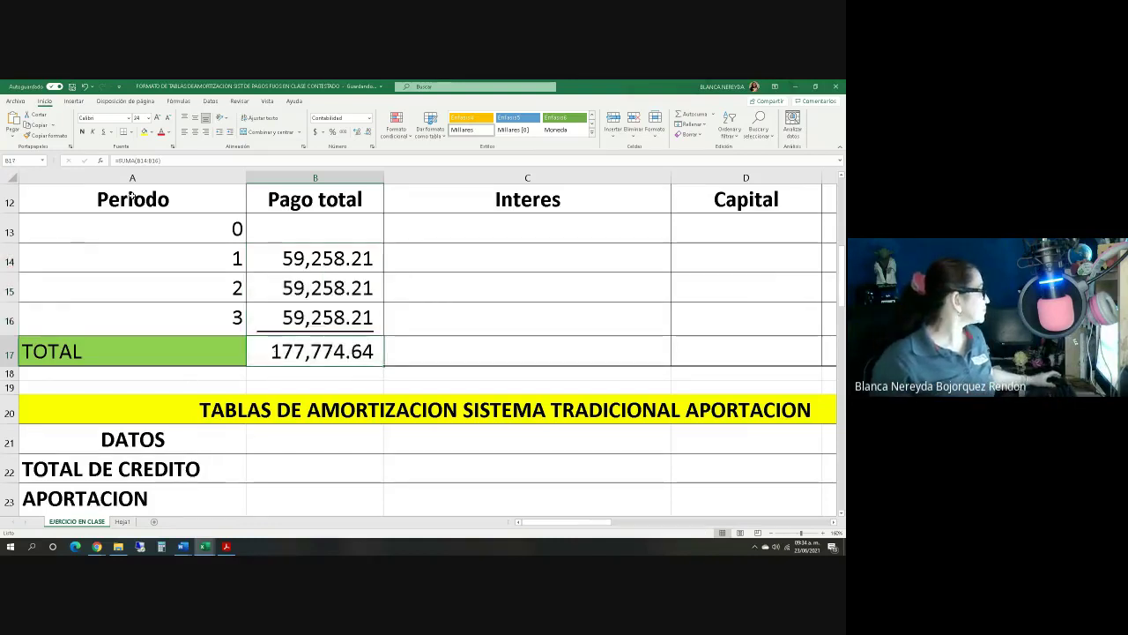
left_click(82, 132)
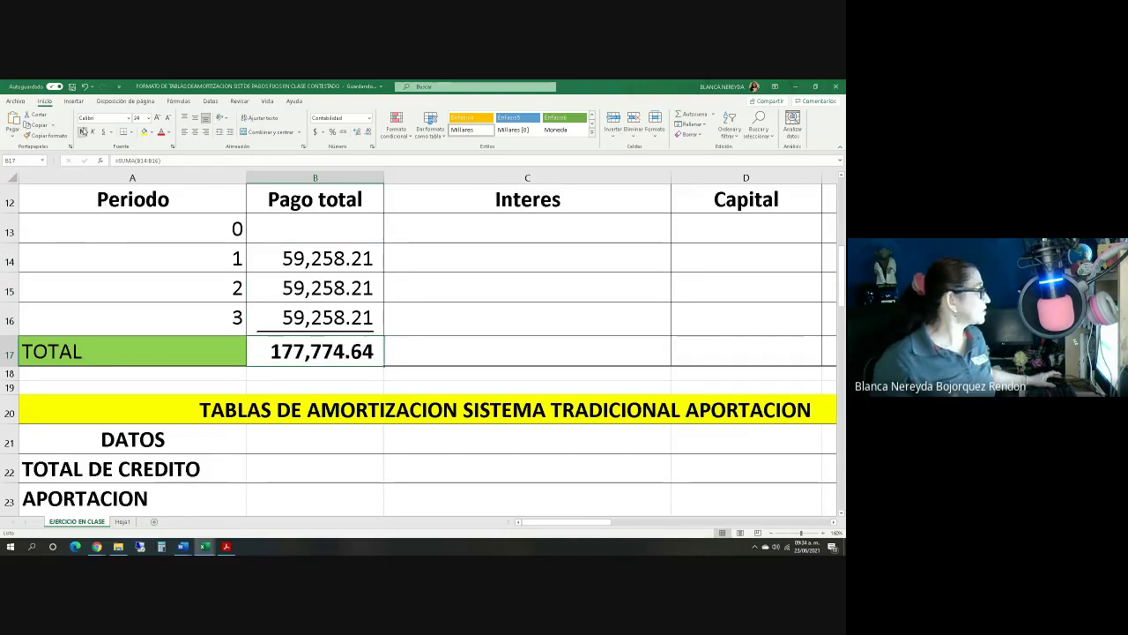
Step: Narrow column A so that more of the amortization table's columns fit in view
left_click(479, 257)
left_click_drag(246, 178, 171, 178)
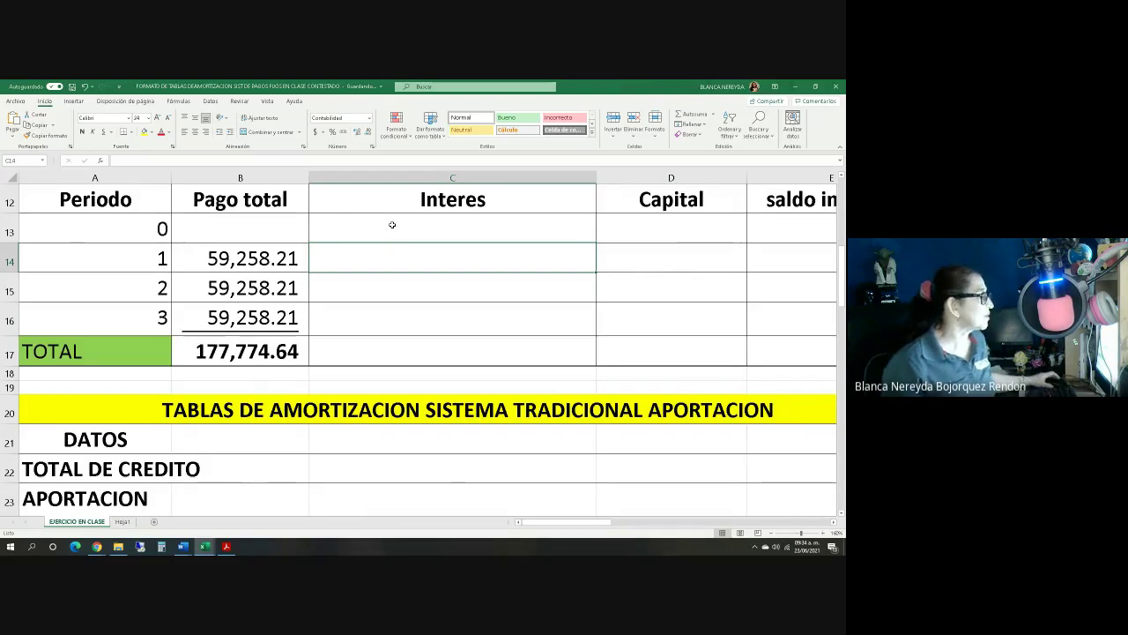
Step: Try to narrow column B slightly, and undo the width change
scroll(393, 225, "up", 1)
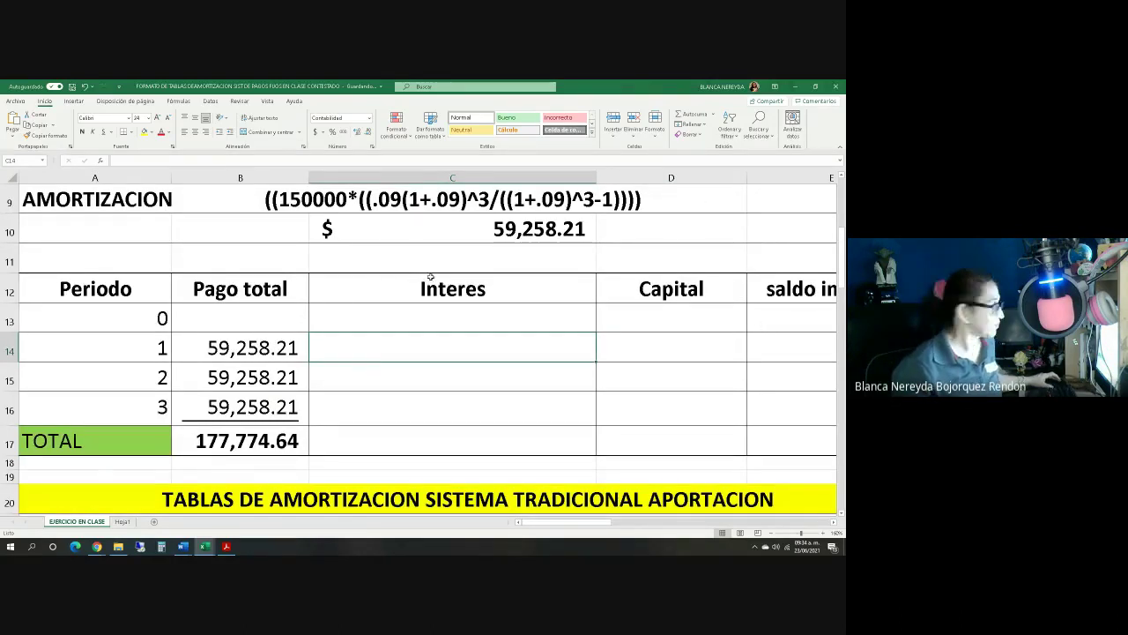
left_click_drag(308, 173, 291, 172)
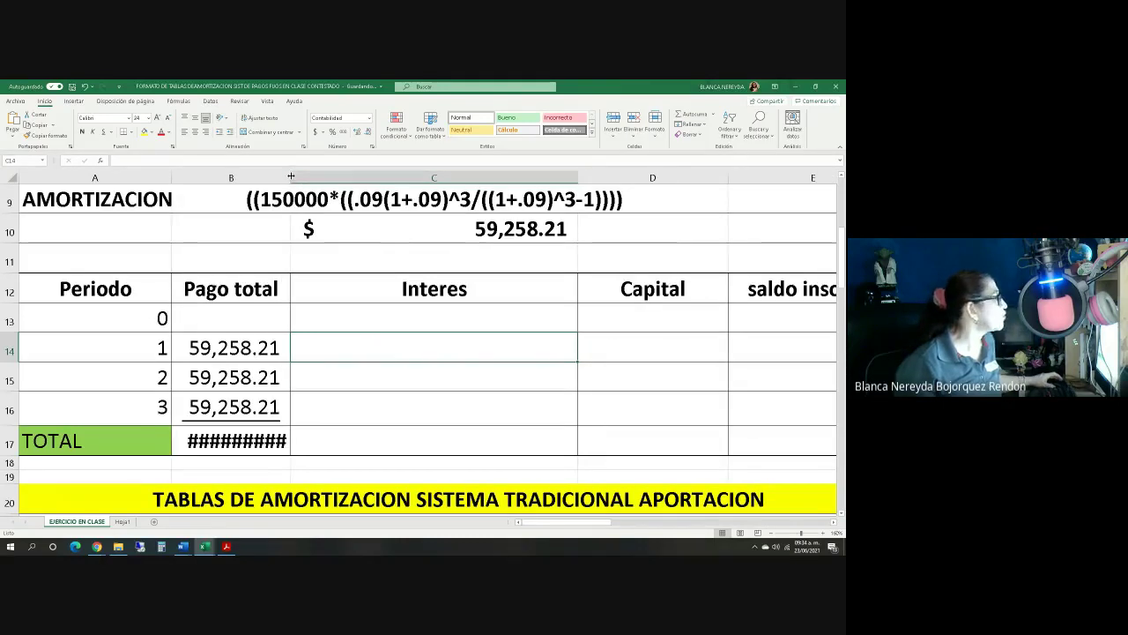
key("ctrl+z")
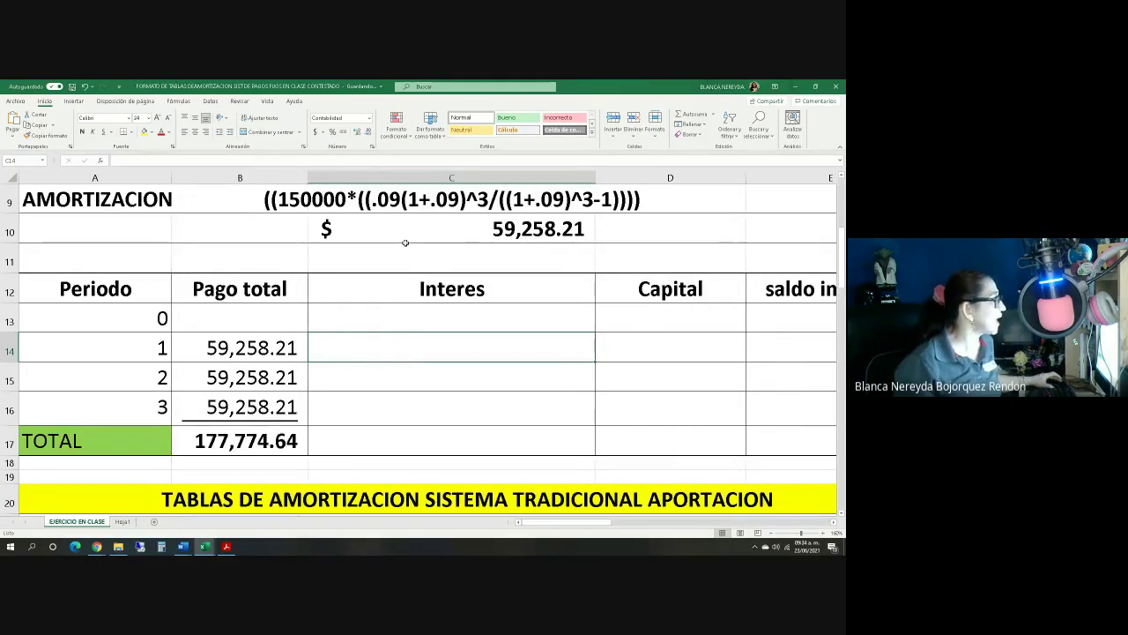
Step: Switch to WhatsApp Web in Chrome and send the "Liga para entrar a calculadora fin e instructivo" PDF to the AEF VERANO 21 group
left_click(455, 232)
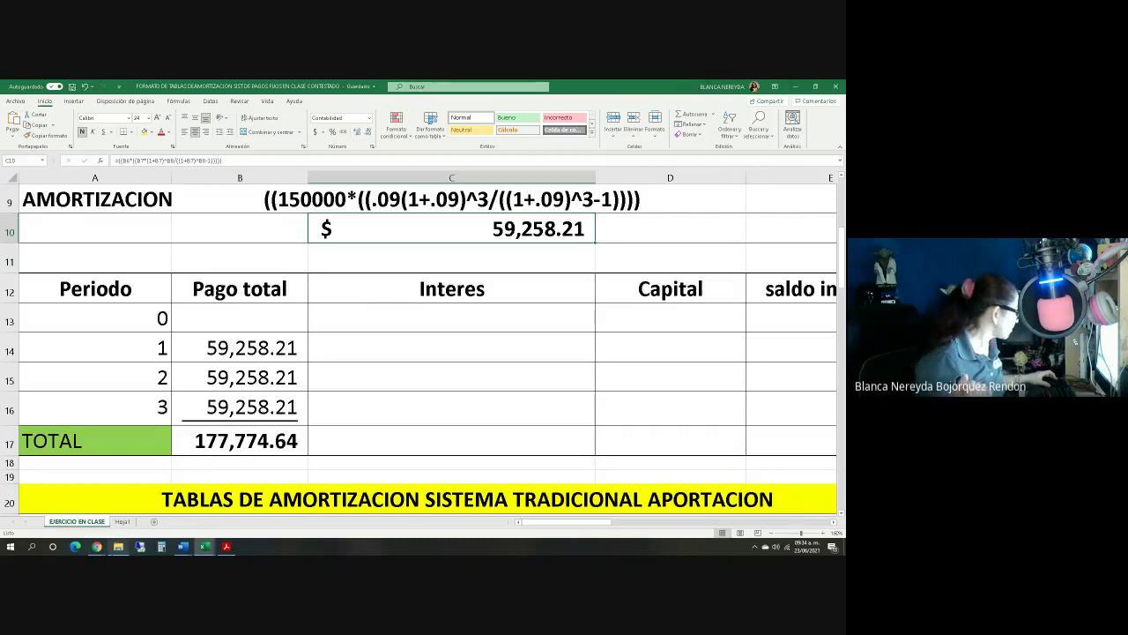
mouse_move(97, 547)
left_click(53, 510)
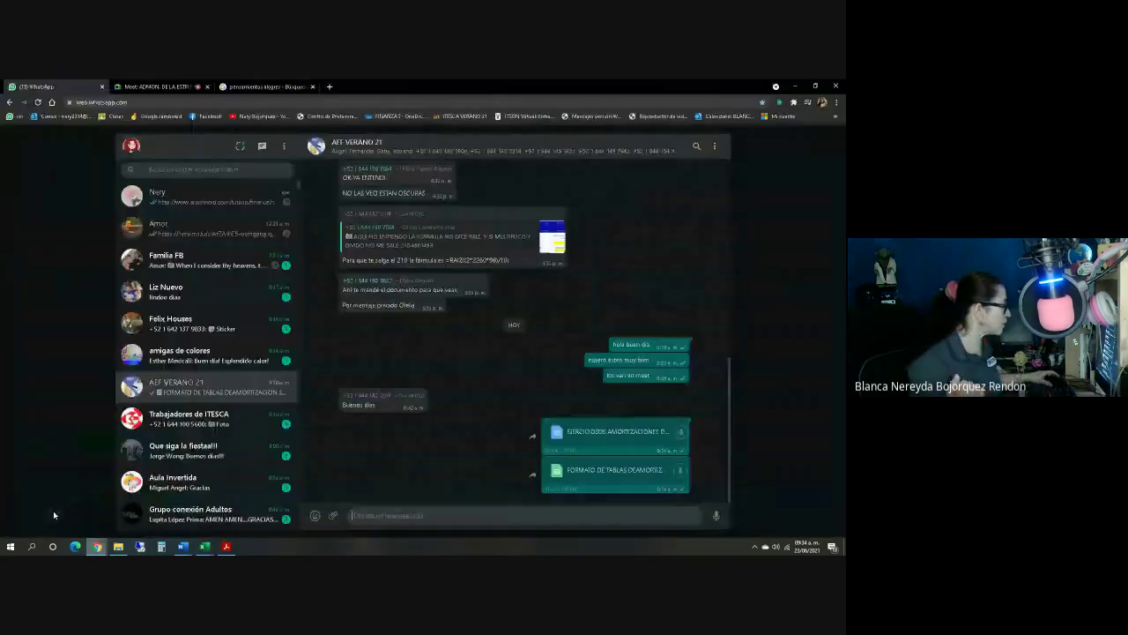
left_click(332, 515)
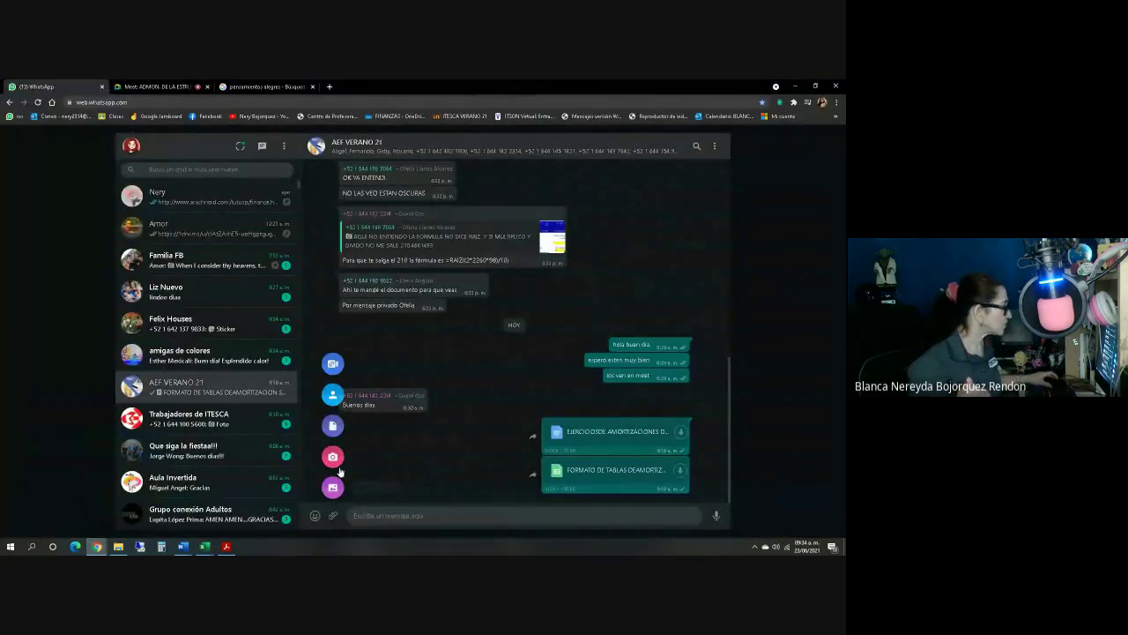
left_click(332, 426)
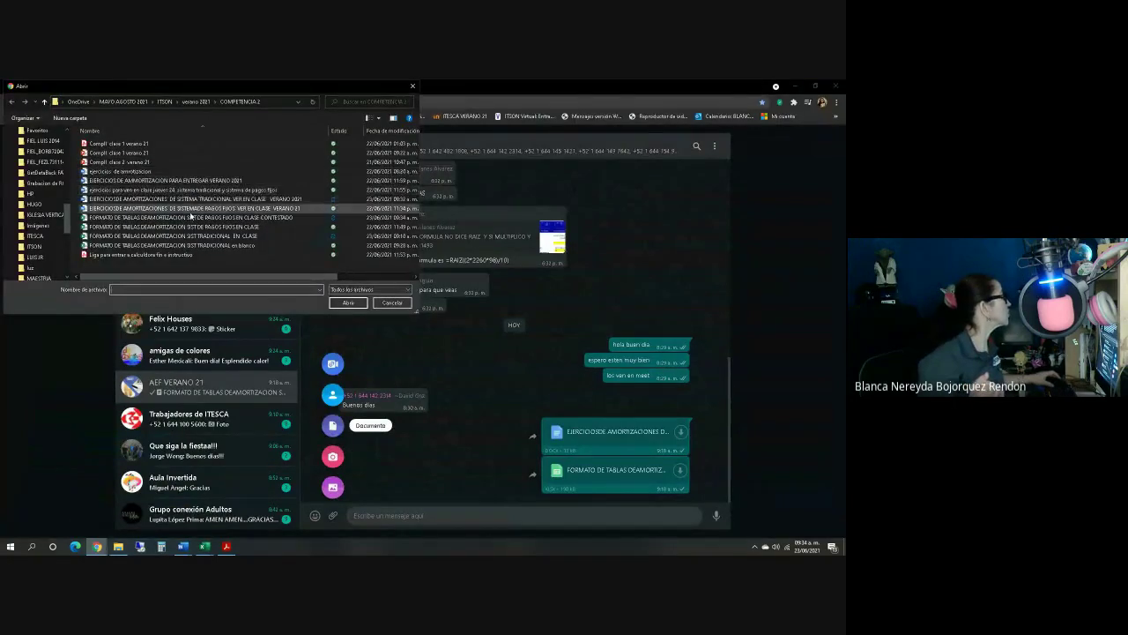
left_click(156, 256)
left_click(348, 302)
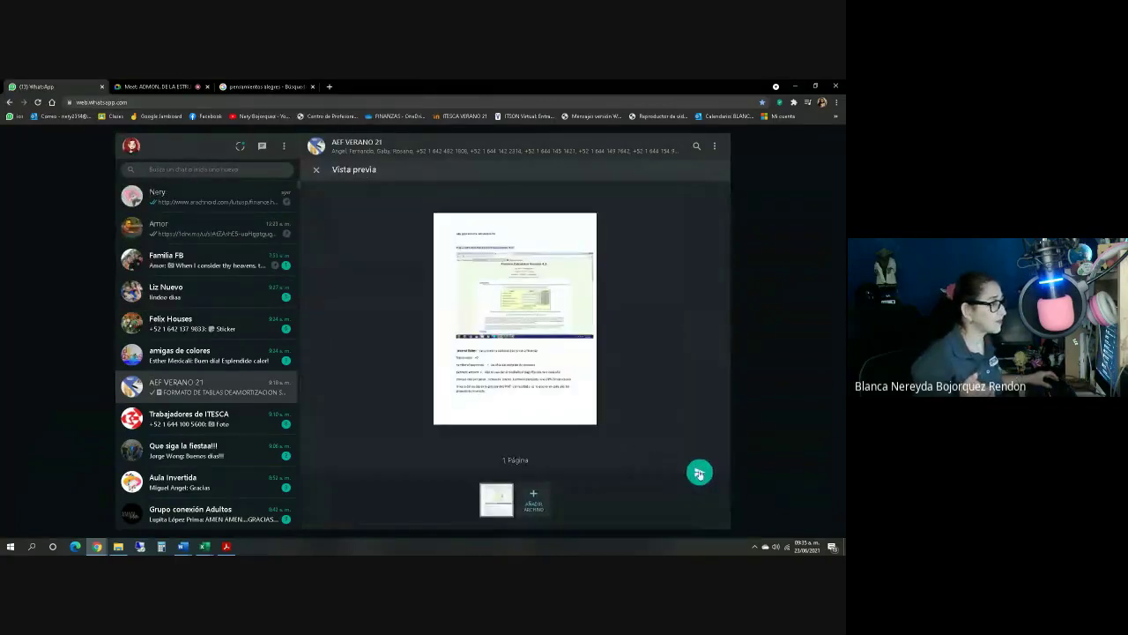
left_click(699, 470)
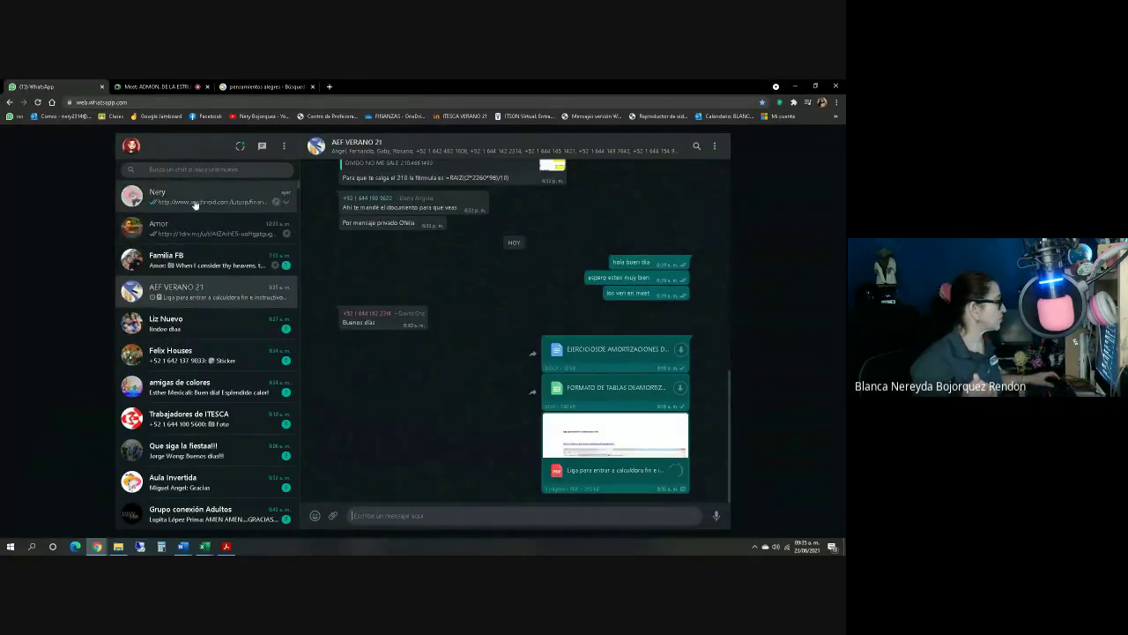
left_click(203, 198)
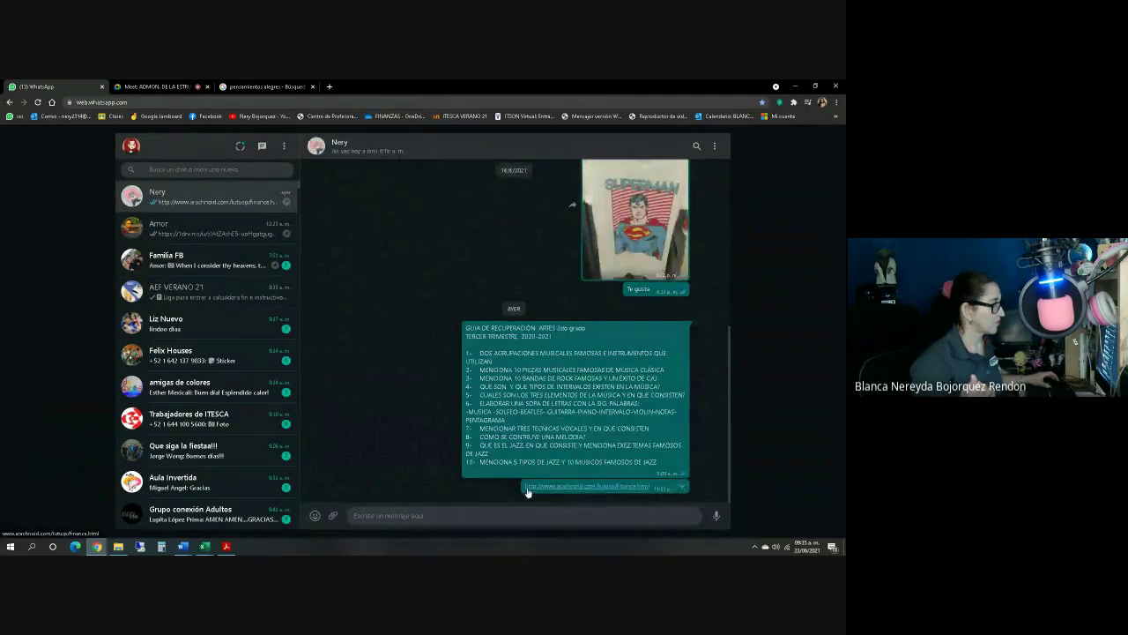
left_click(682, 488)
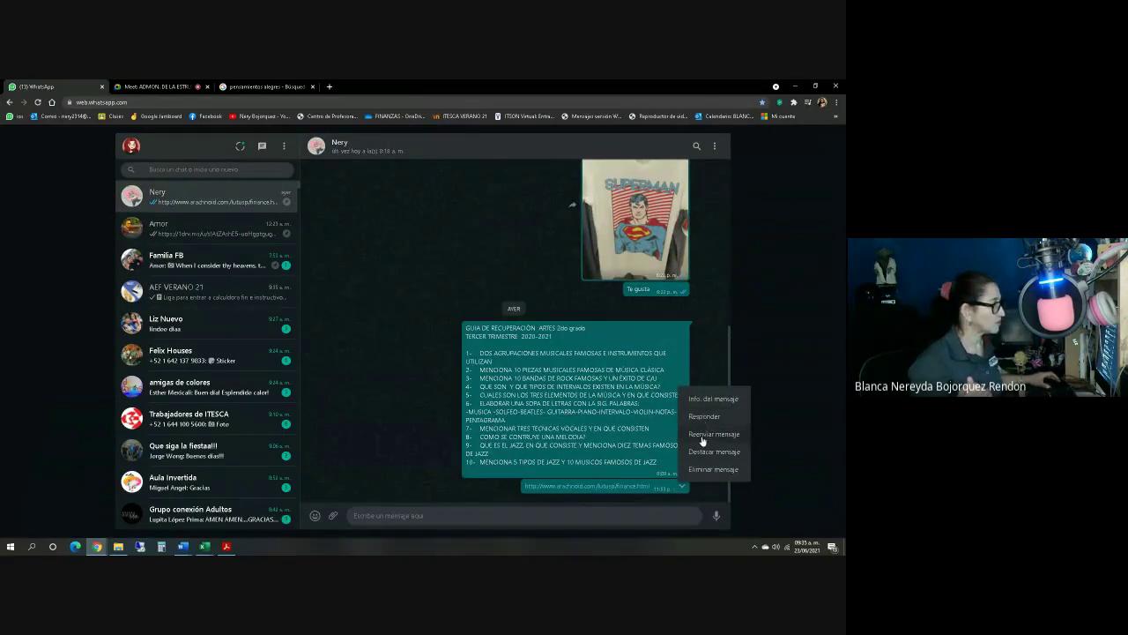
left_click(713, 434)
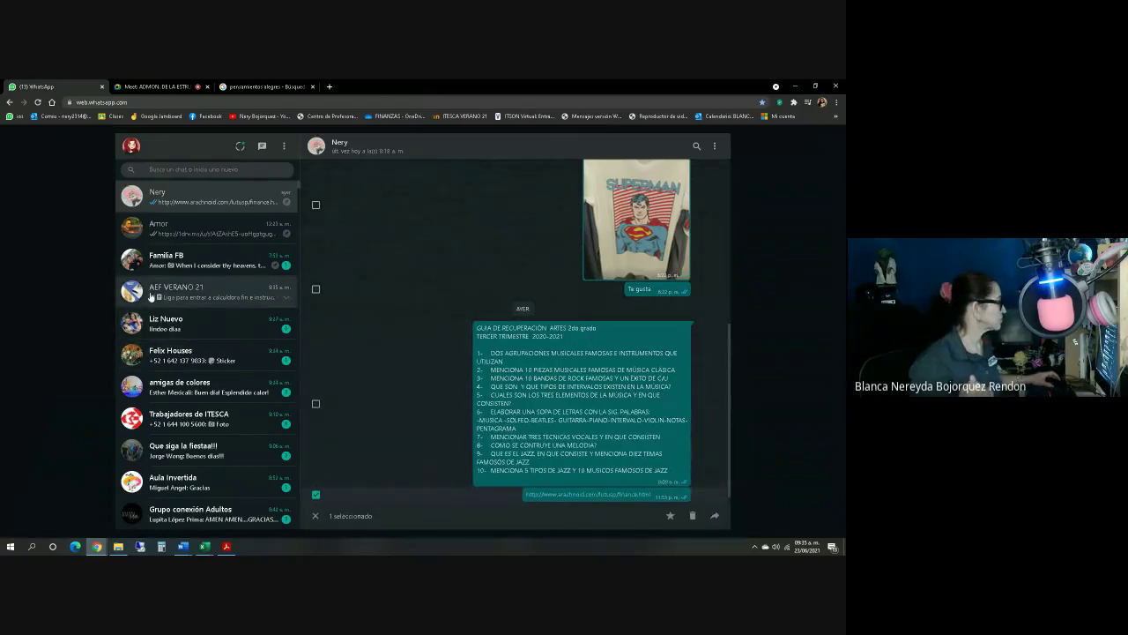
left_click(151, 297)
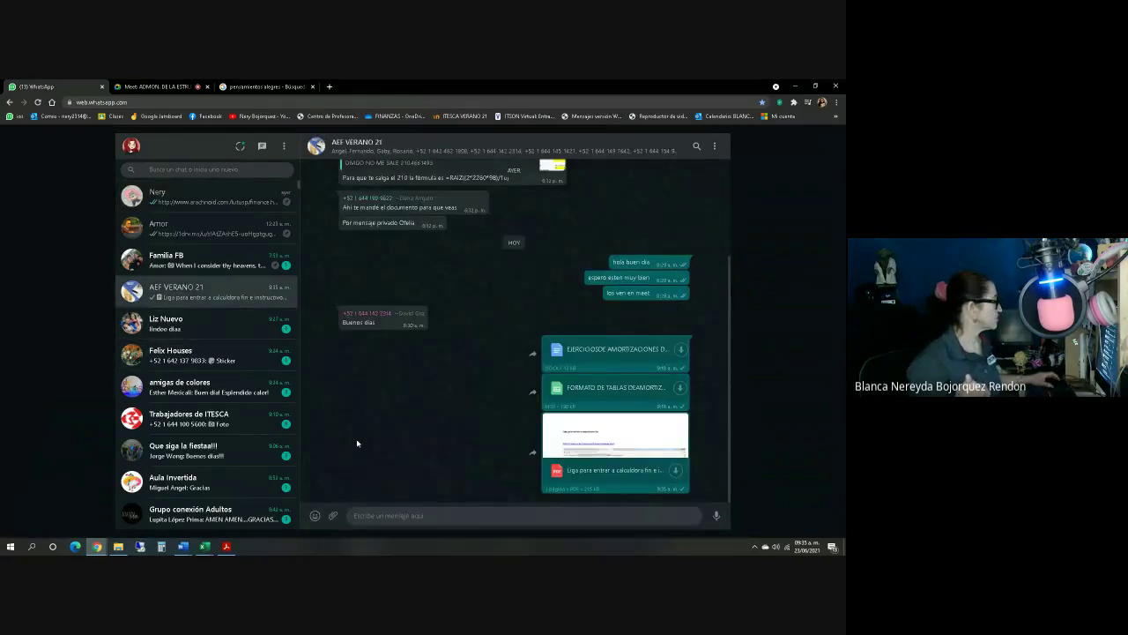
Step: Forward the arachnoid.com finance.html link from the pinned personal chat to the AEF VERANO 21 group
left_click(169, 199)
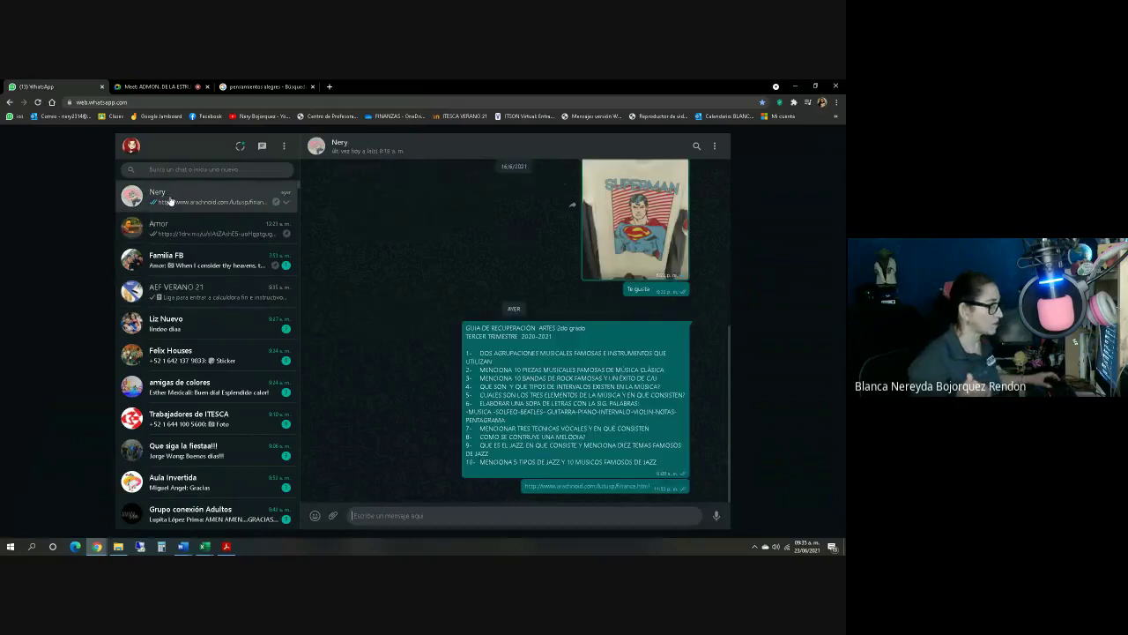
left_click(684, 488)
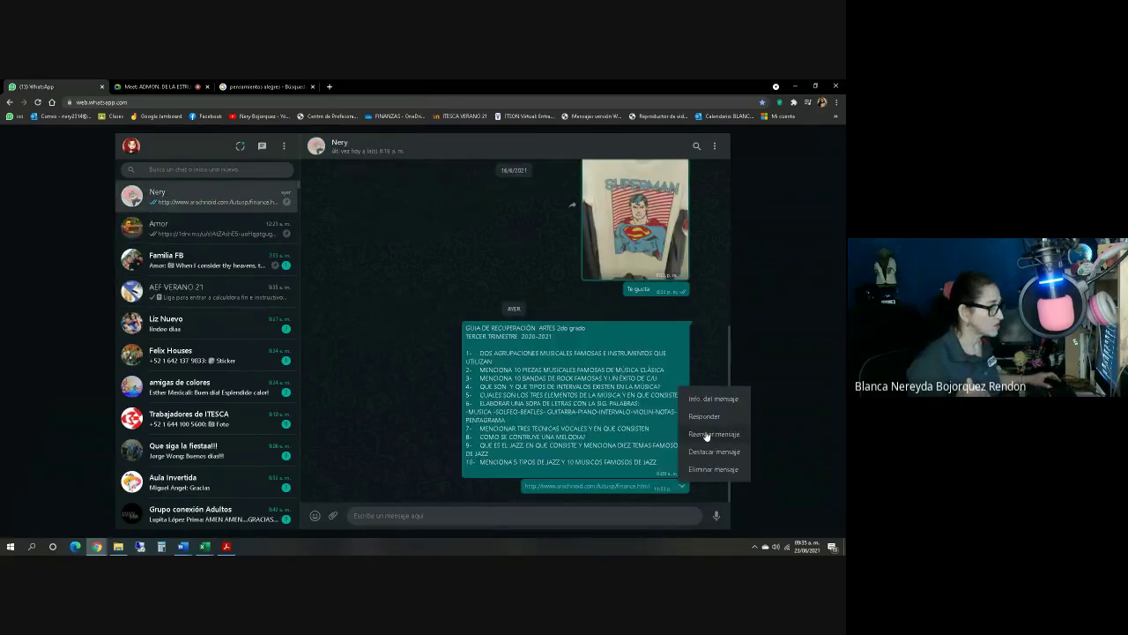
left_click(711, 434)
left_click(715, 517)
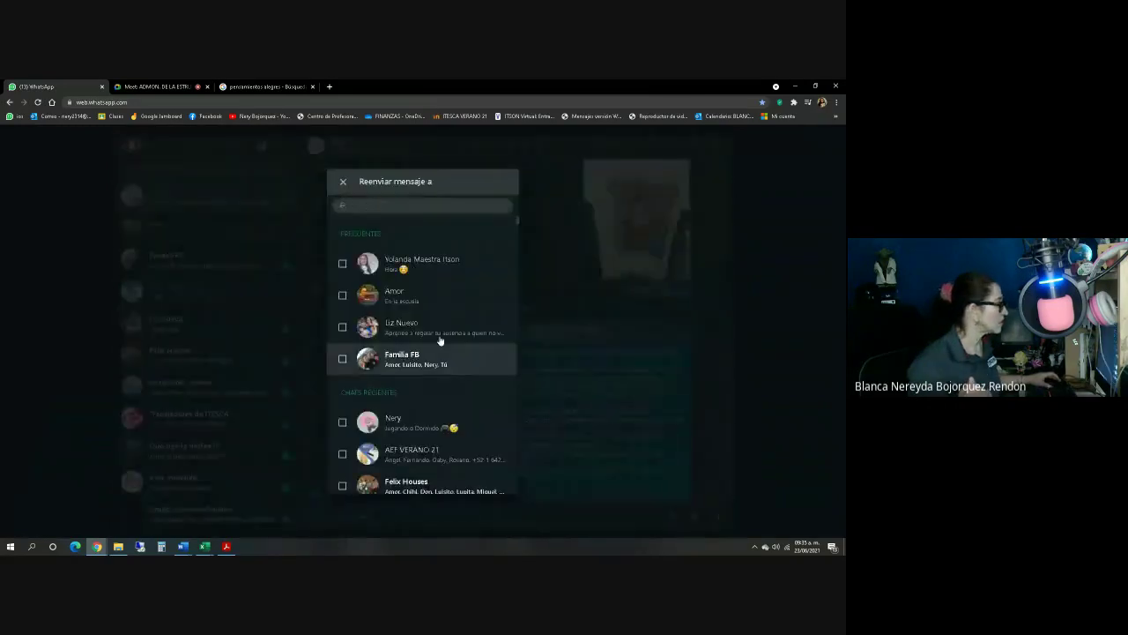
left_click(350, 457)
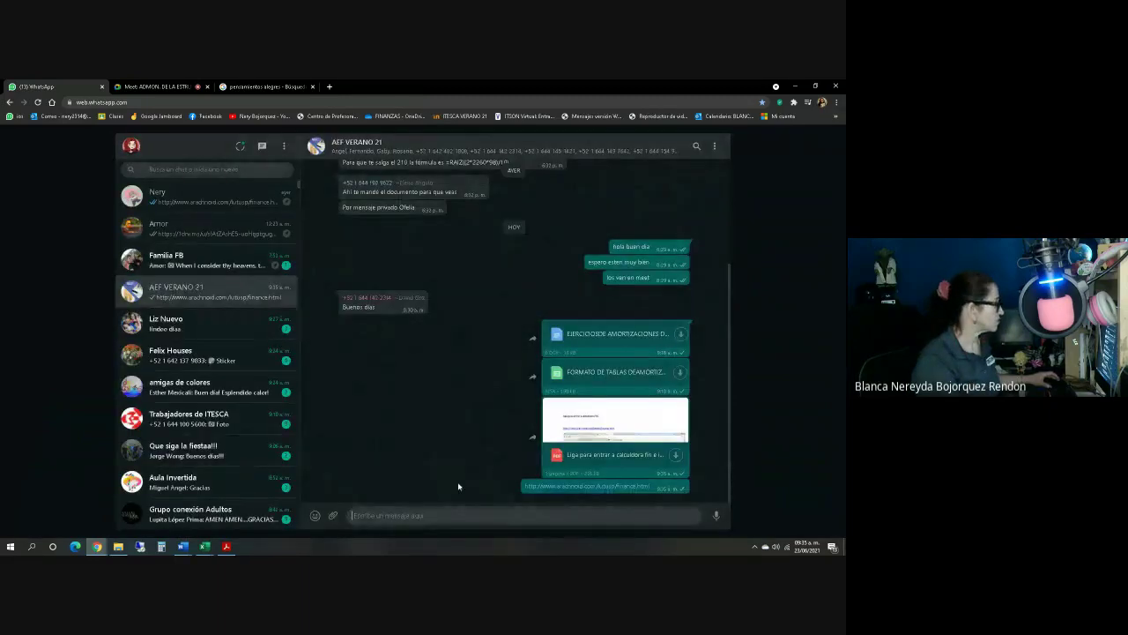
Step: Open the forwarded arachnoid.com link, follow the redirect to the finance calculator, and dismiss the translation prompt
left_click(573, 487)
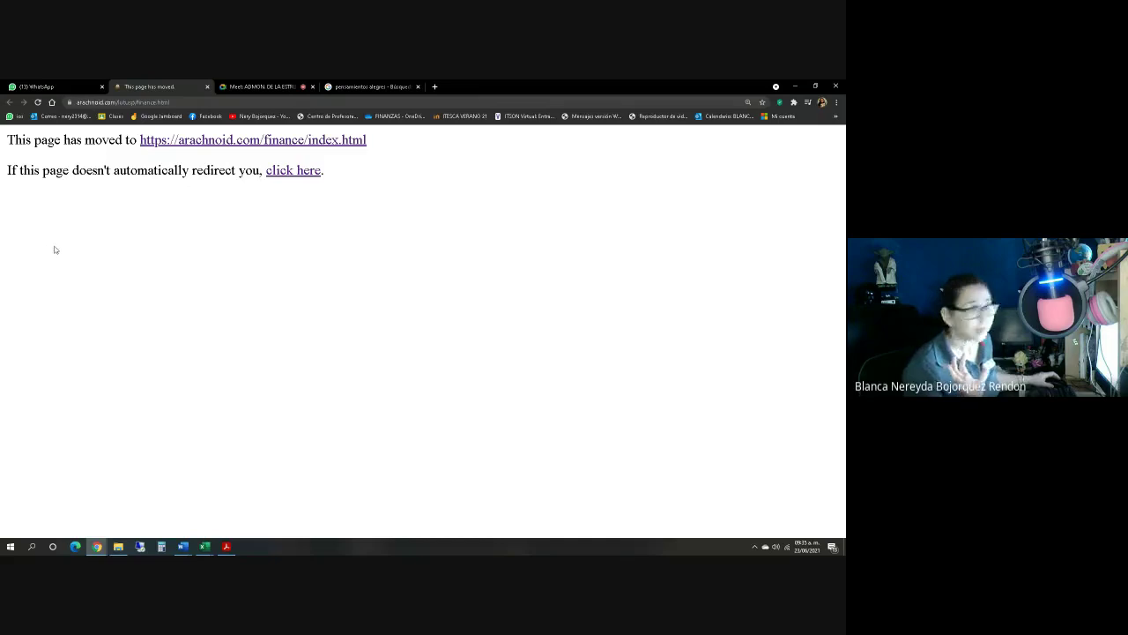
left_click(211, 141)
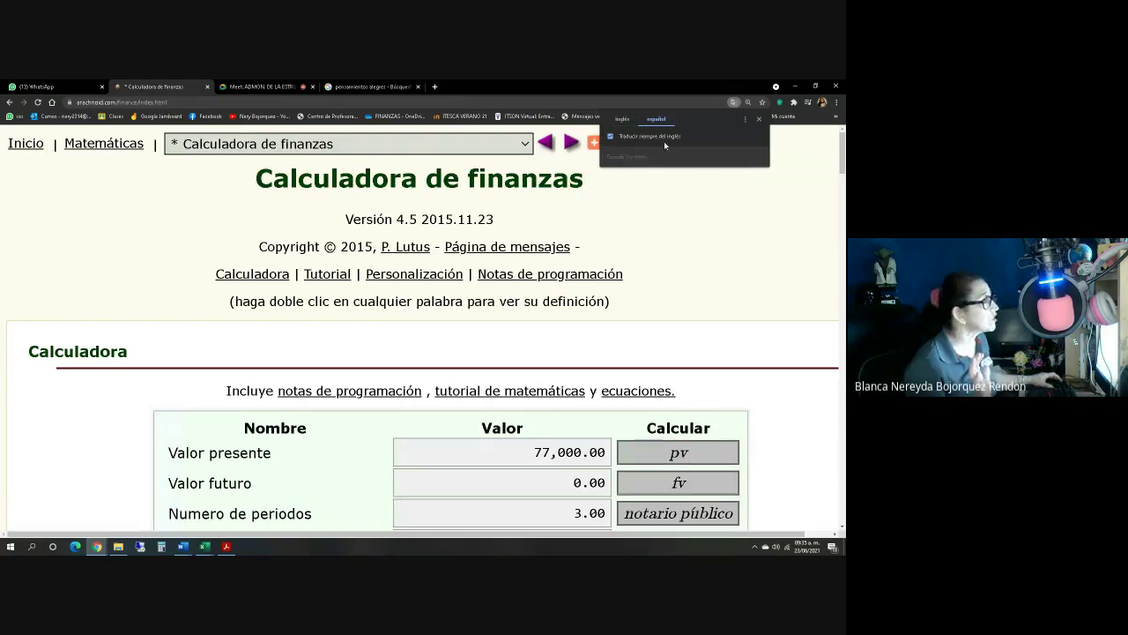
left_click(759, 119)
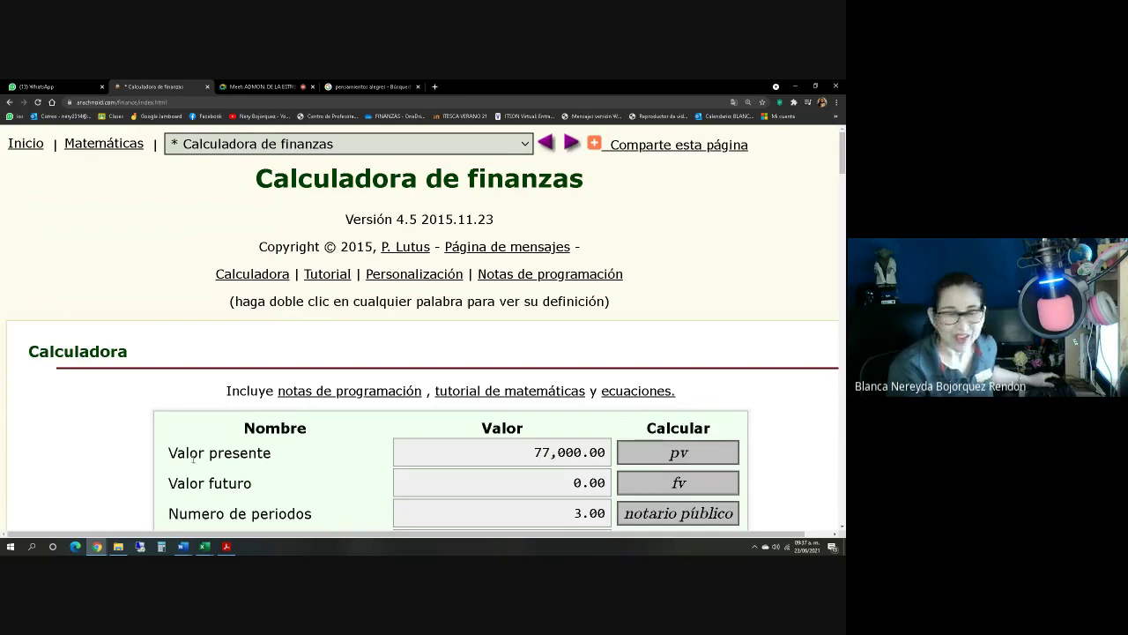
Step: Set the calculator's Valor presente to 150000 and Numero de periodos to 3
scroll(193, 459, "down", 1)
scroll(188, 447, "down", 1)
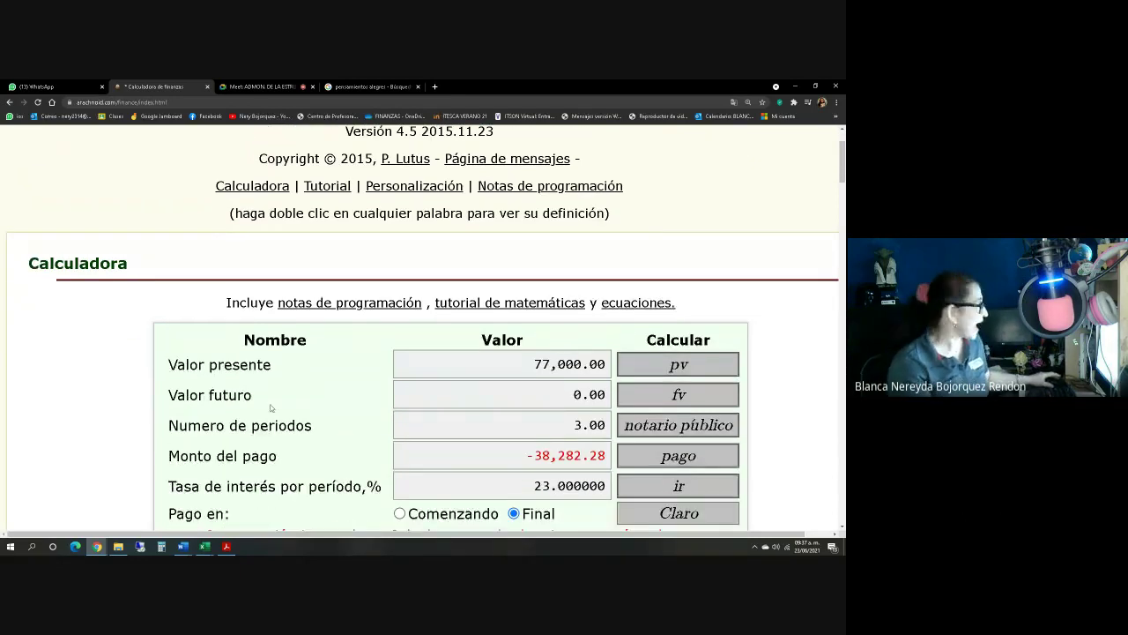
left_click(549, 364)
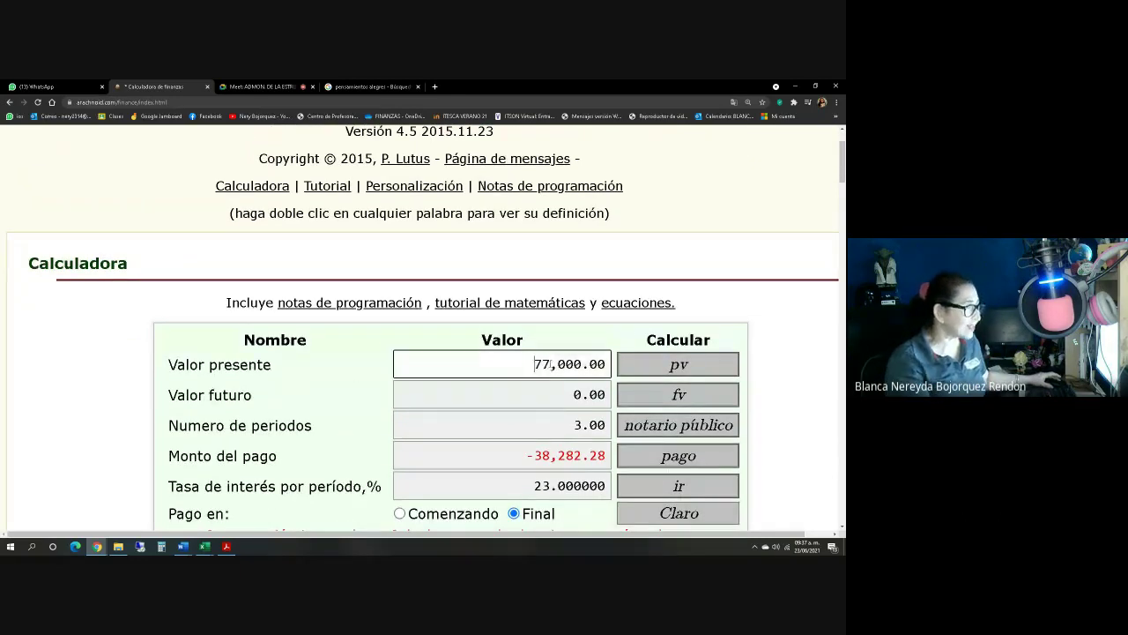
key("ctrl+a")
key("BackSpace")
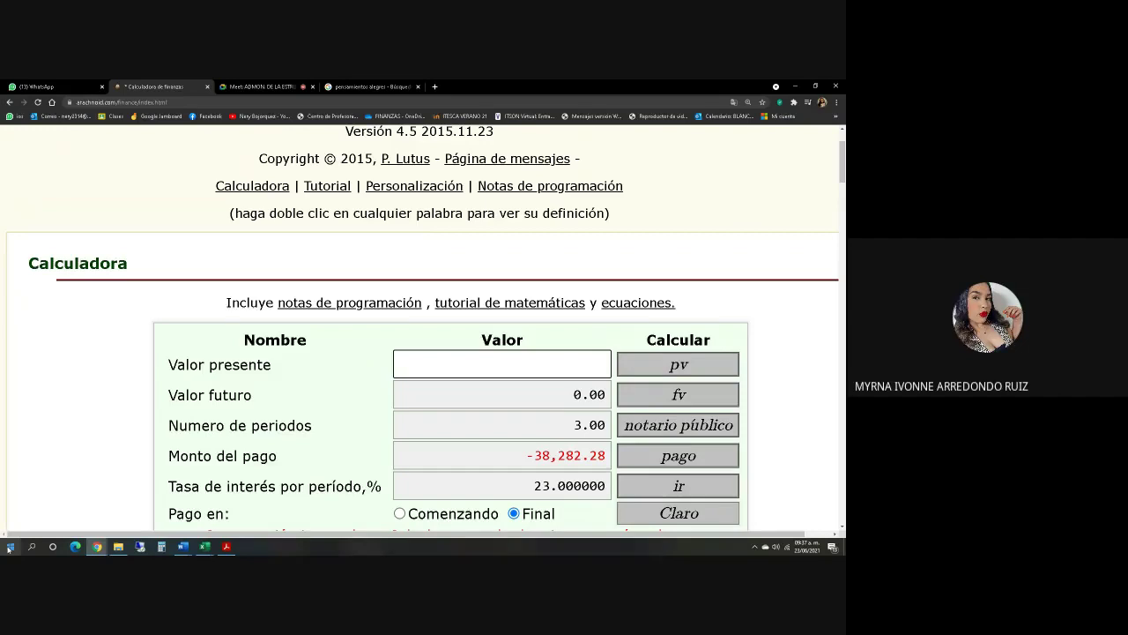
type("150000")
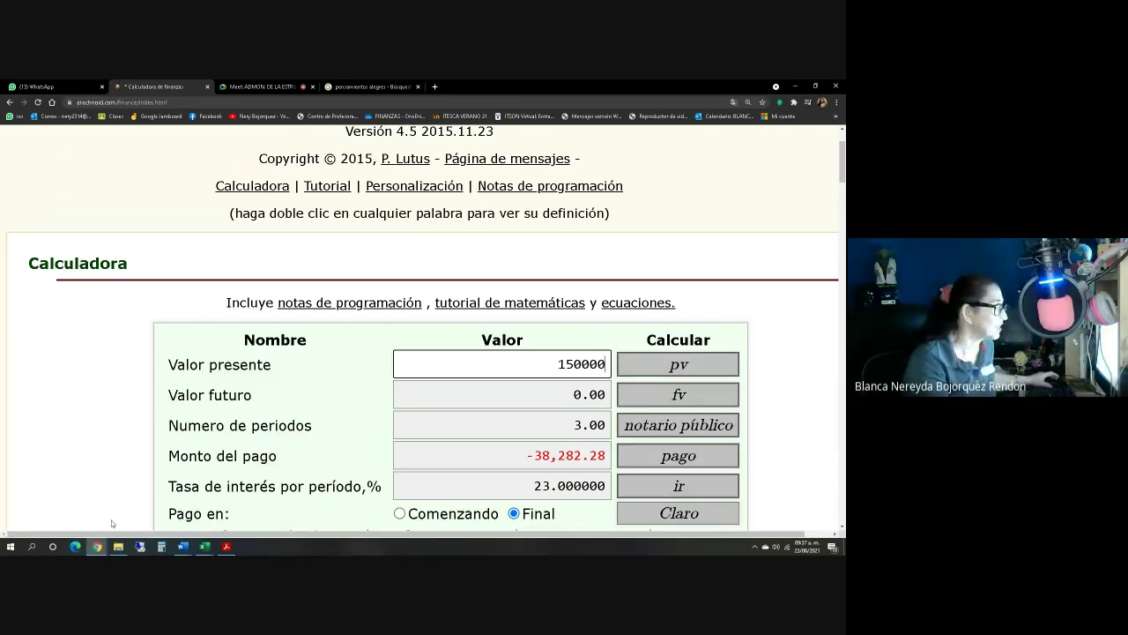
left_click_drag(553, 392, 615, 396)
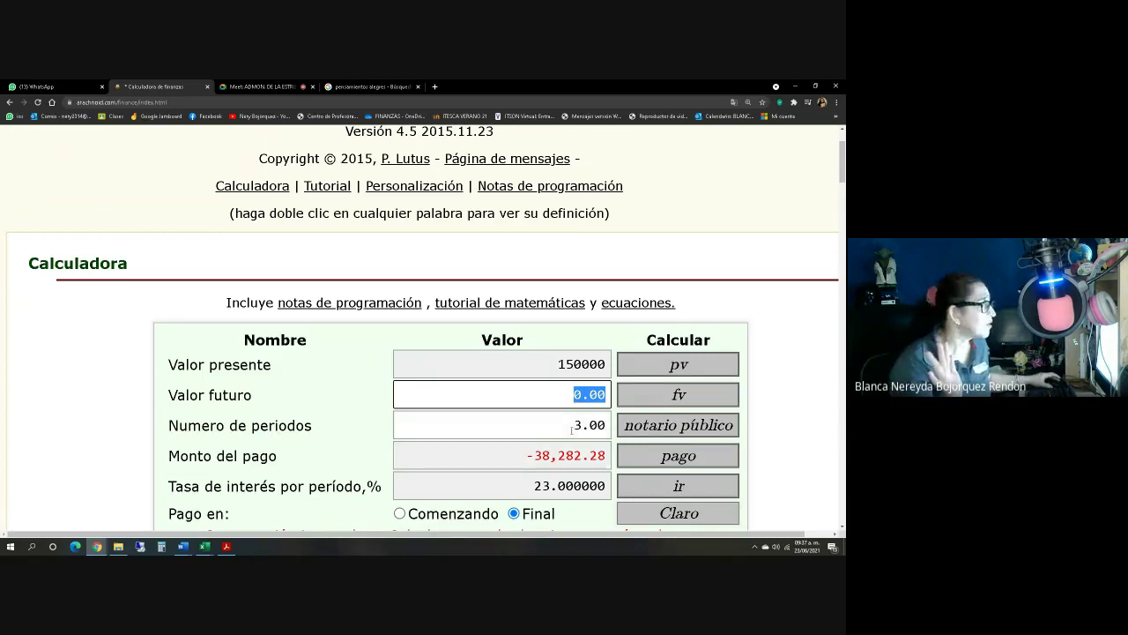
left_click_drag(564, 425, 608, 424)
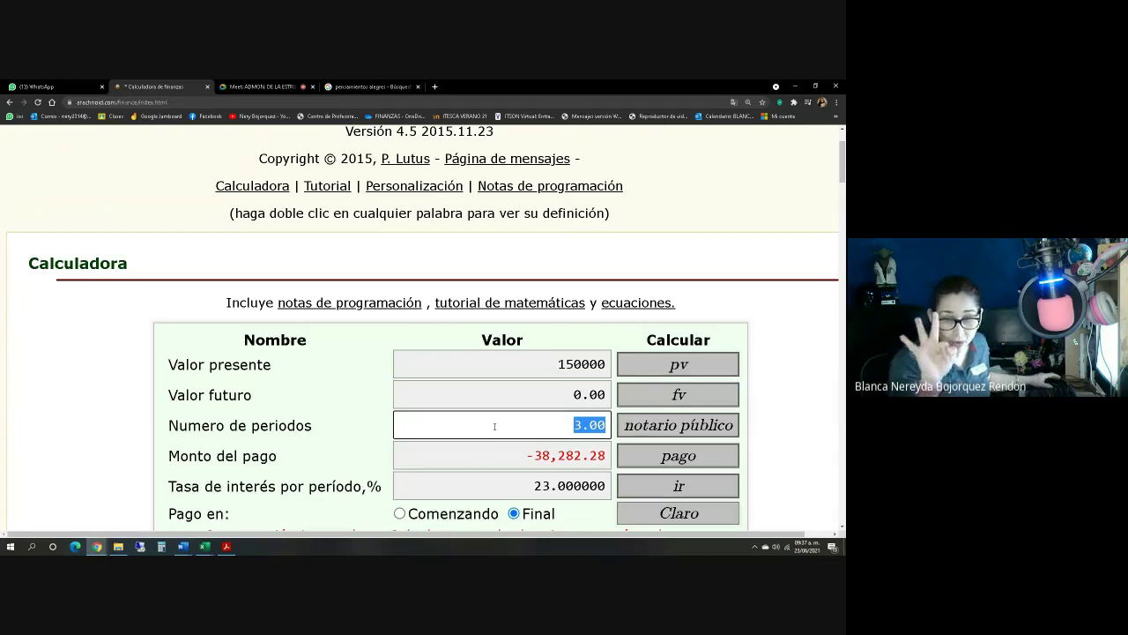
type("3")
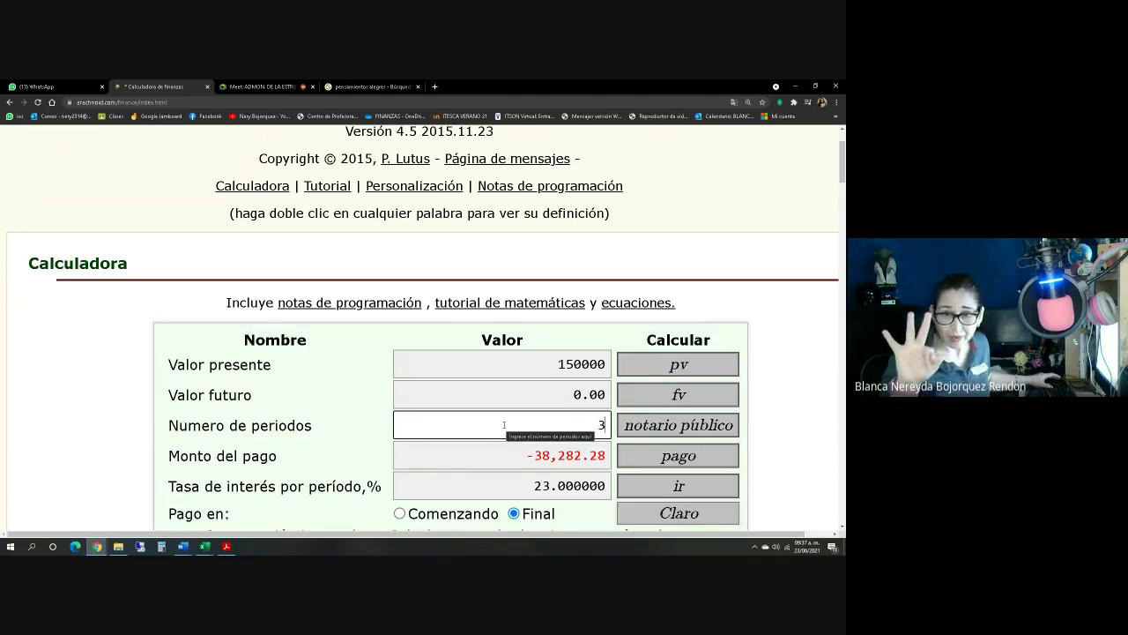
Step: Reset Monto del pago to 0, set Tasa de interés por período to 9, and calculate the payment
left_click_drag(496, 453, 602, 451)
key("BackSpace")
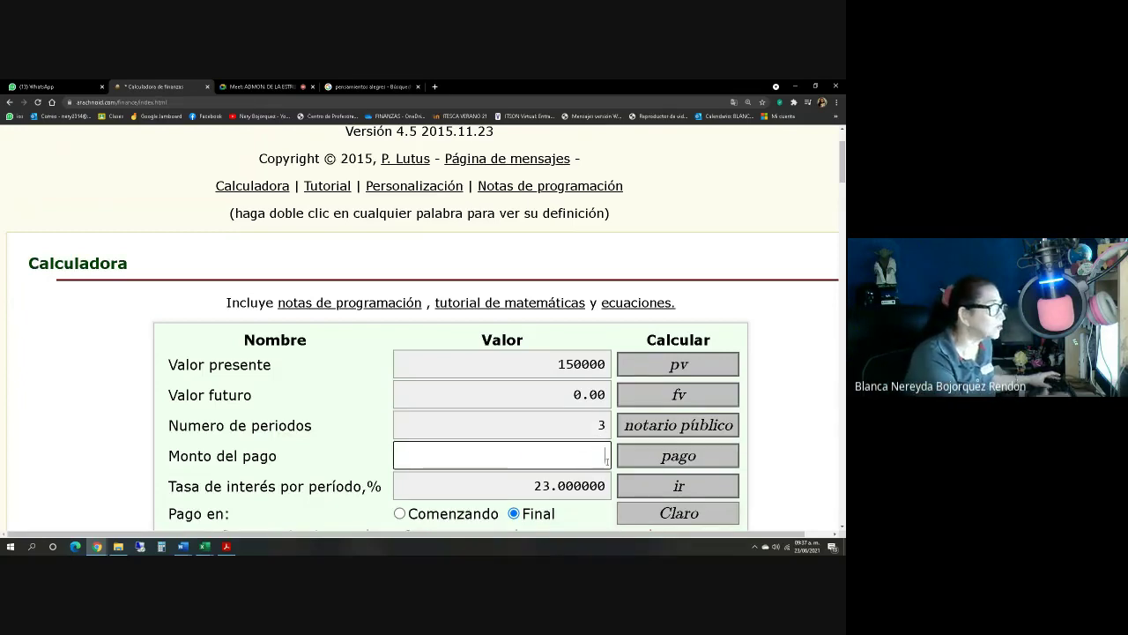
key("Delete")
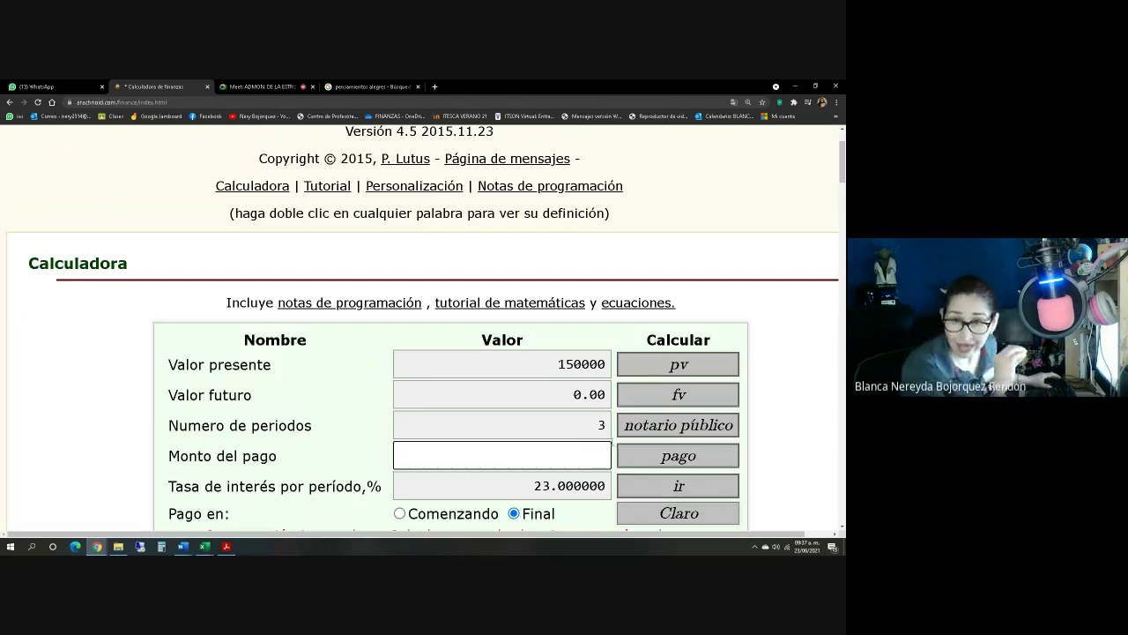
type("0")
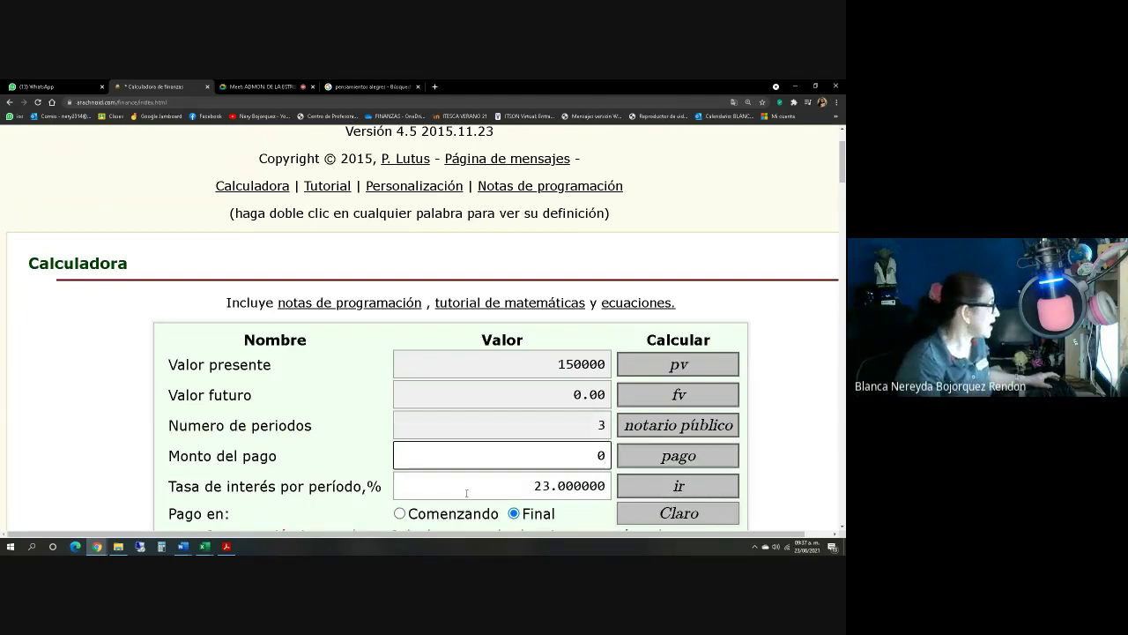
key("Tab")
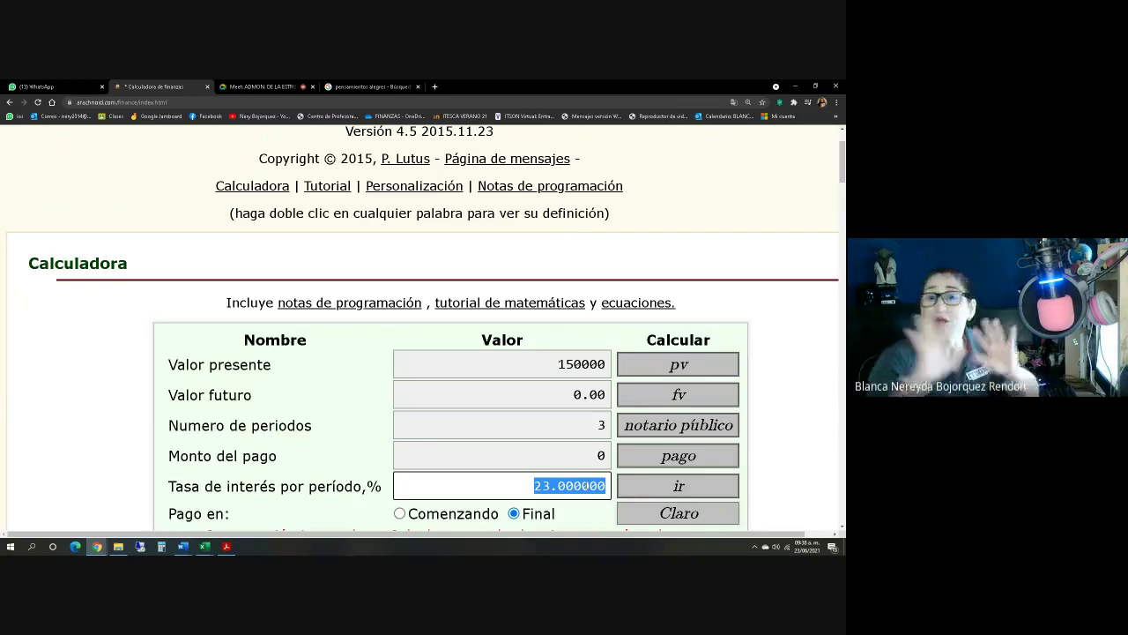
type("9")
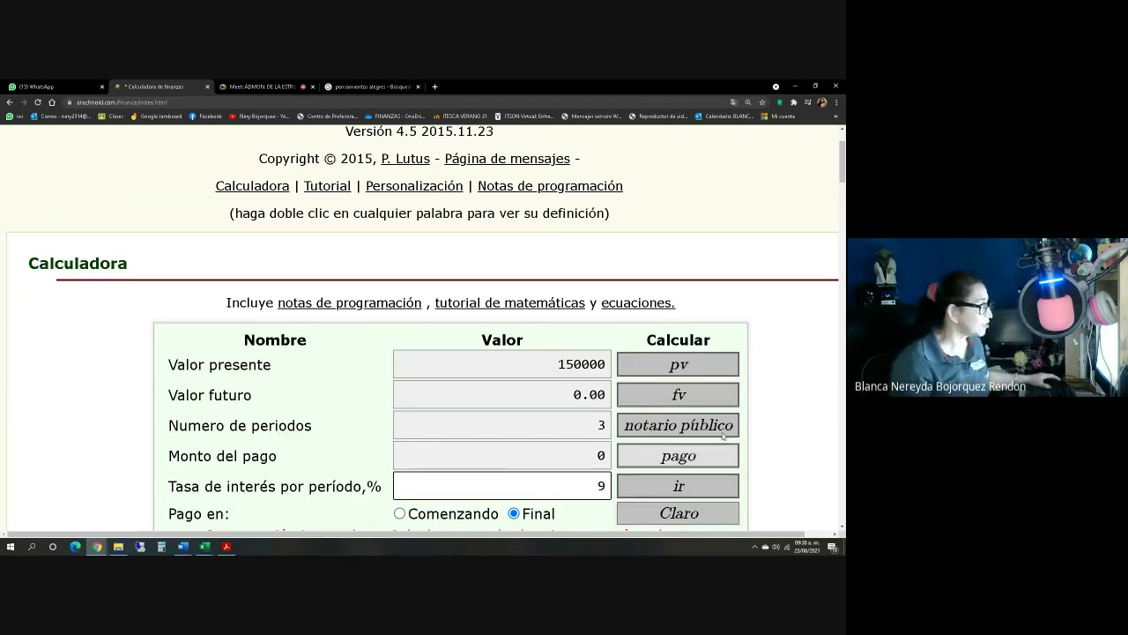
scroll(264, 499, "down", 1)
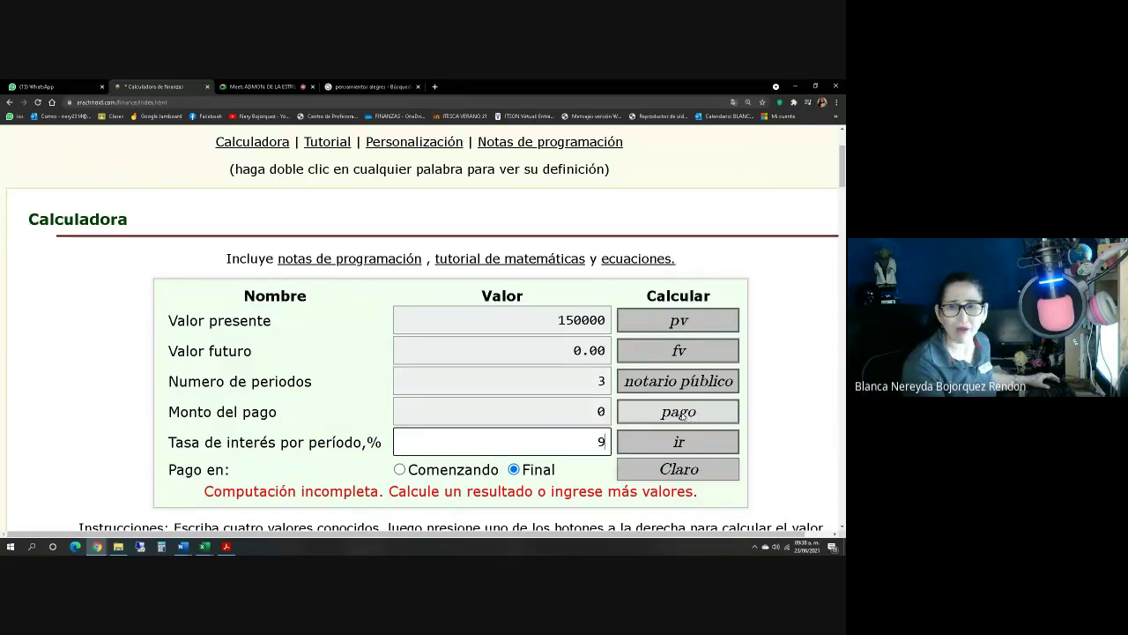
left_click(668, 413)
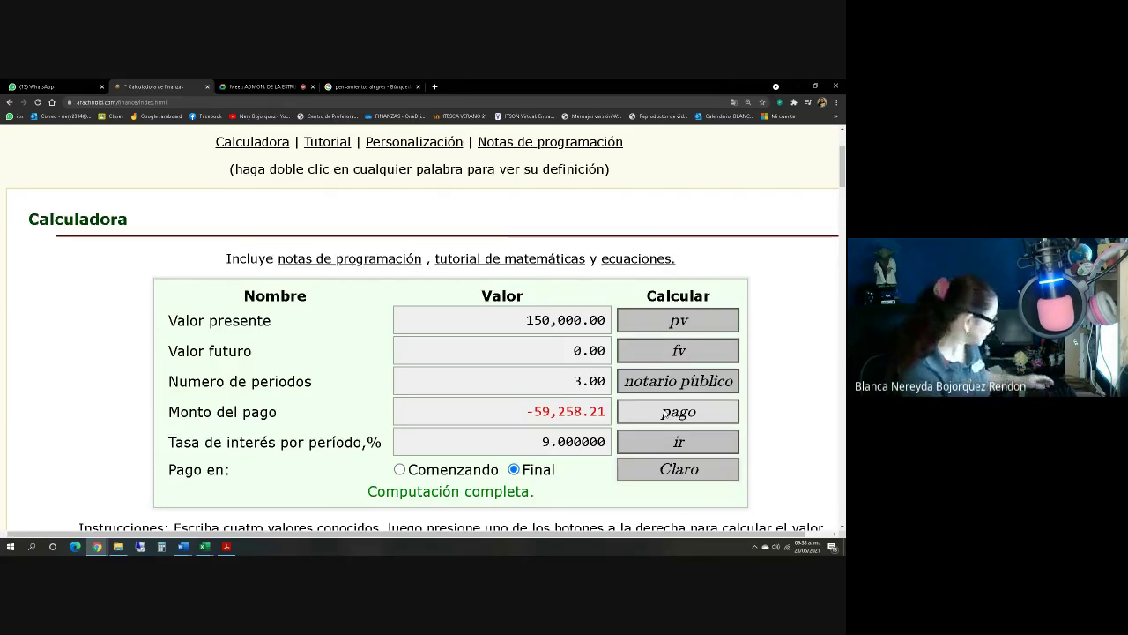
Step: Compare the calculator's payment with the one in C10 of the Excel workbook, and return to the AEF VERANO 21 chat in WhatsApp
key("alt+Tab")
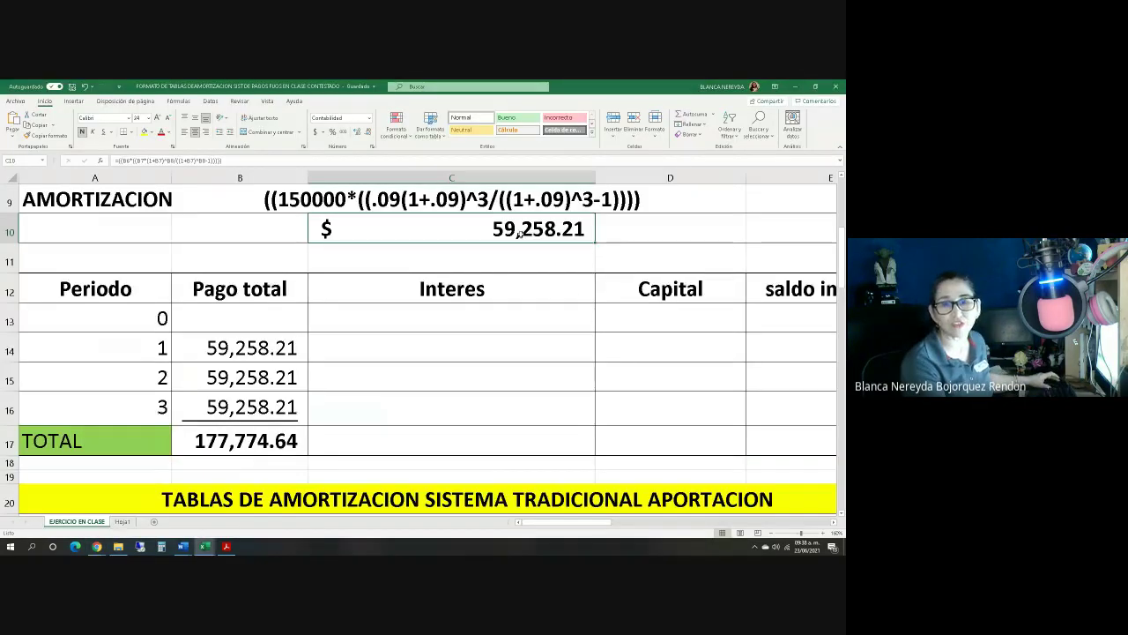
key("alt+Tab")
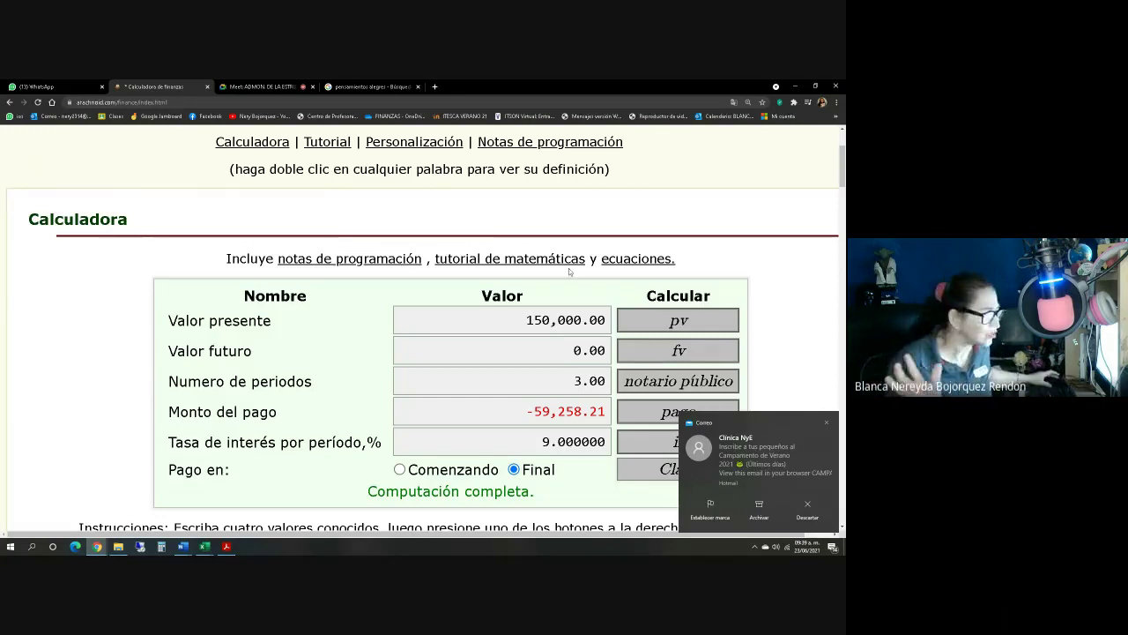
left_click(826, 425)
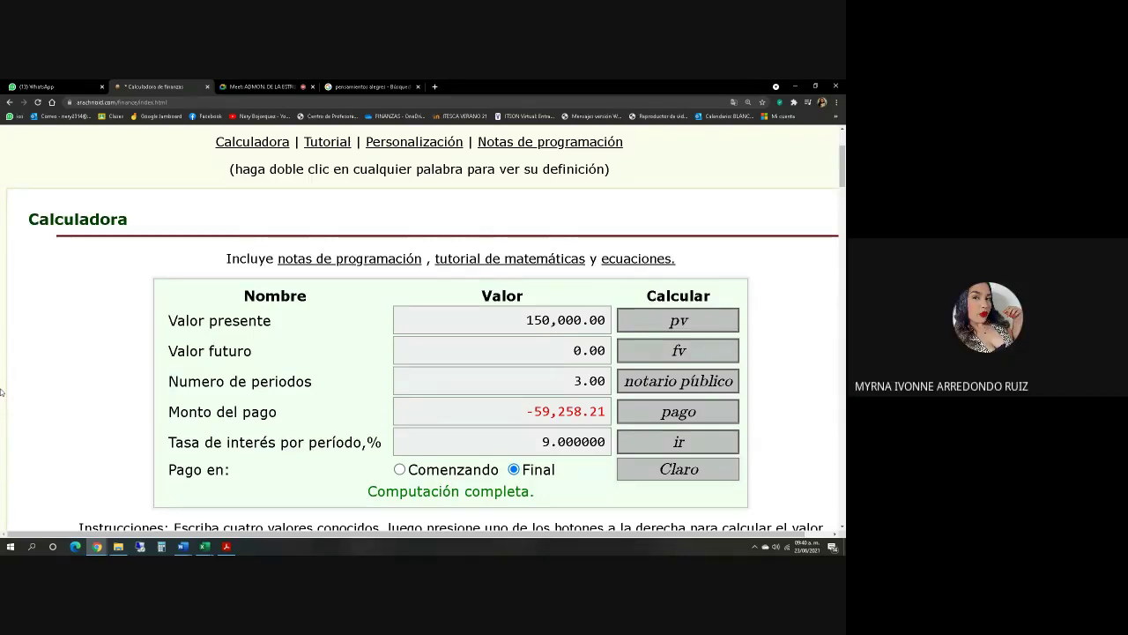
left_click(36, 87)
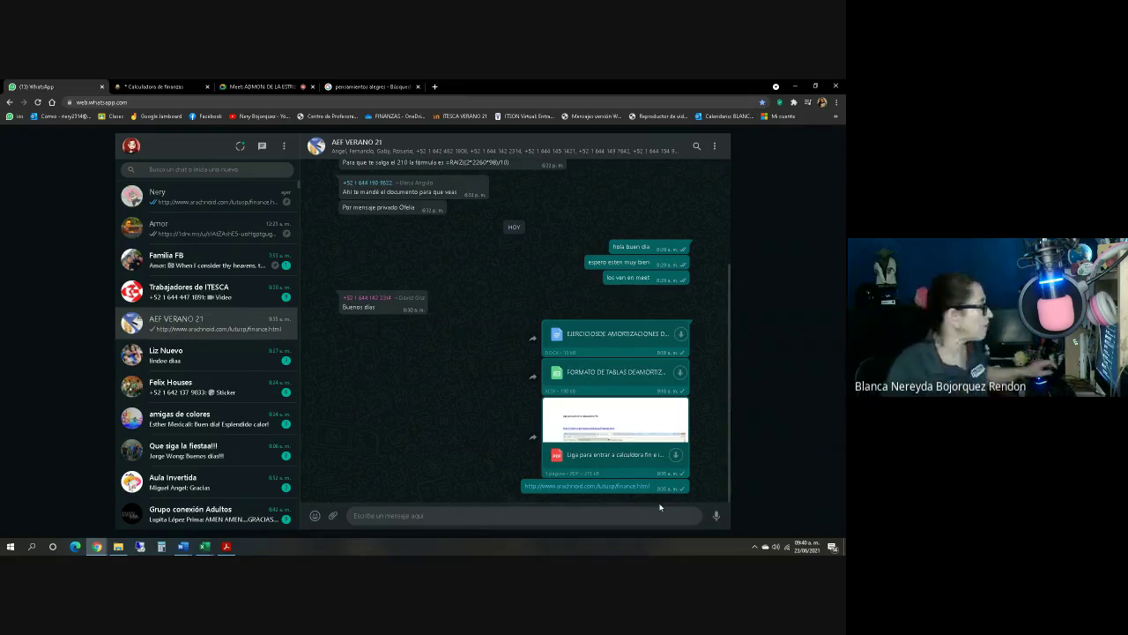
Step: Open the message panel of the Meet call and copy the arachnoid.com finance calculator link from the WhatsApp group chat
left_click(239, 89)
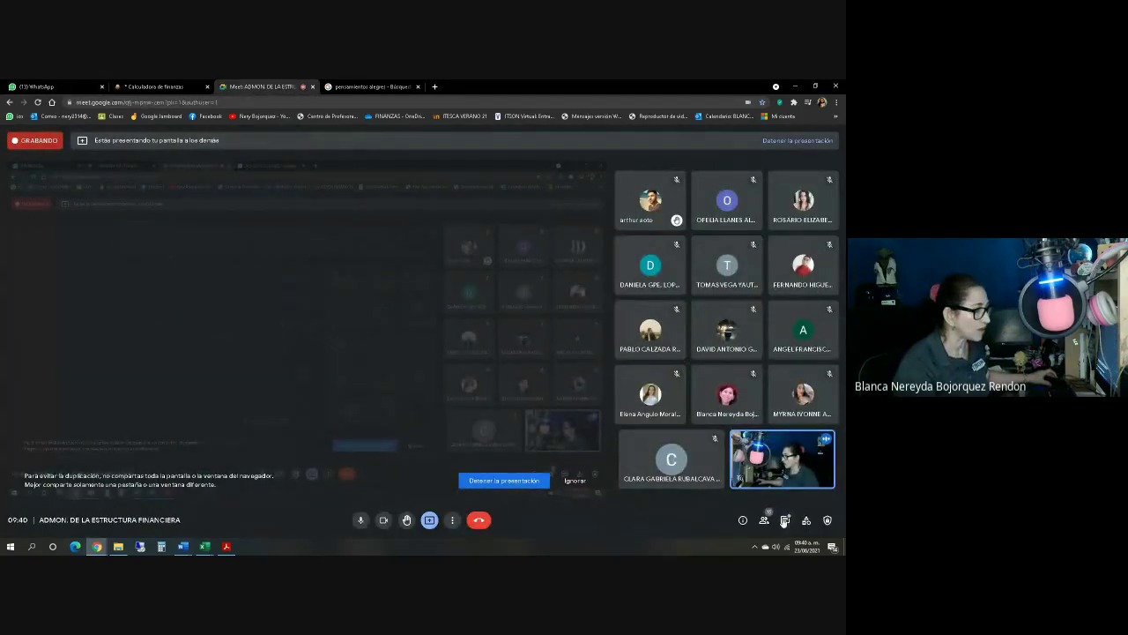
left_click(785, 521)
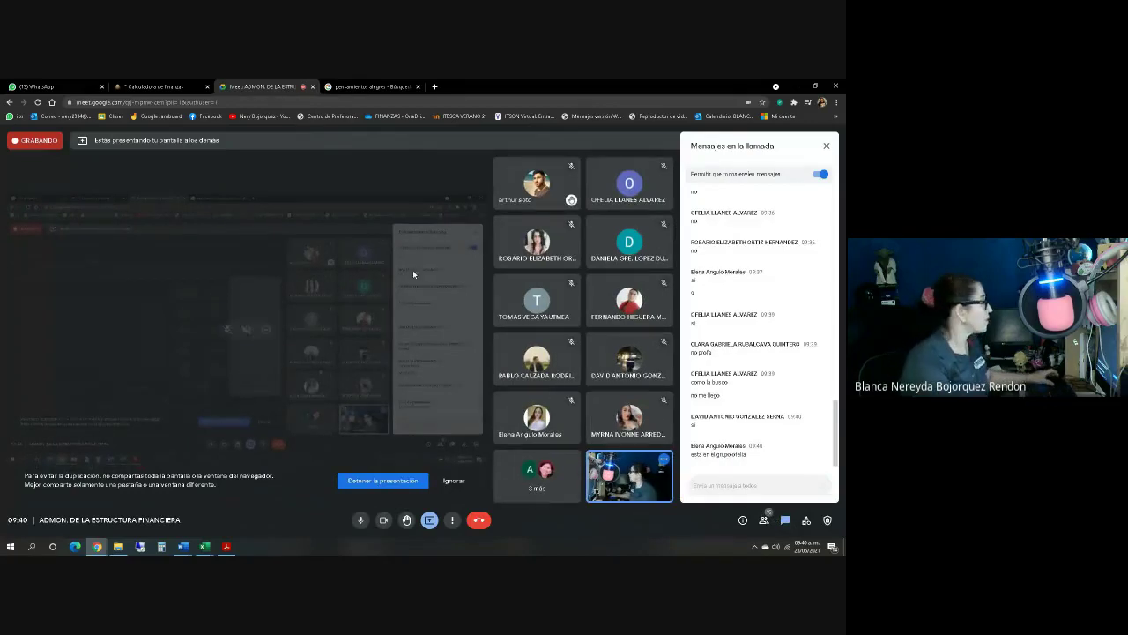
left_click(54, 86)
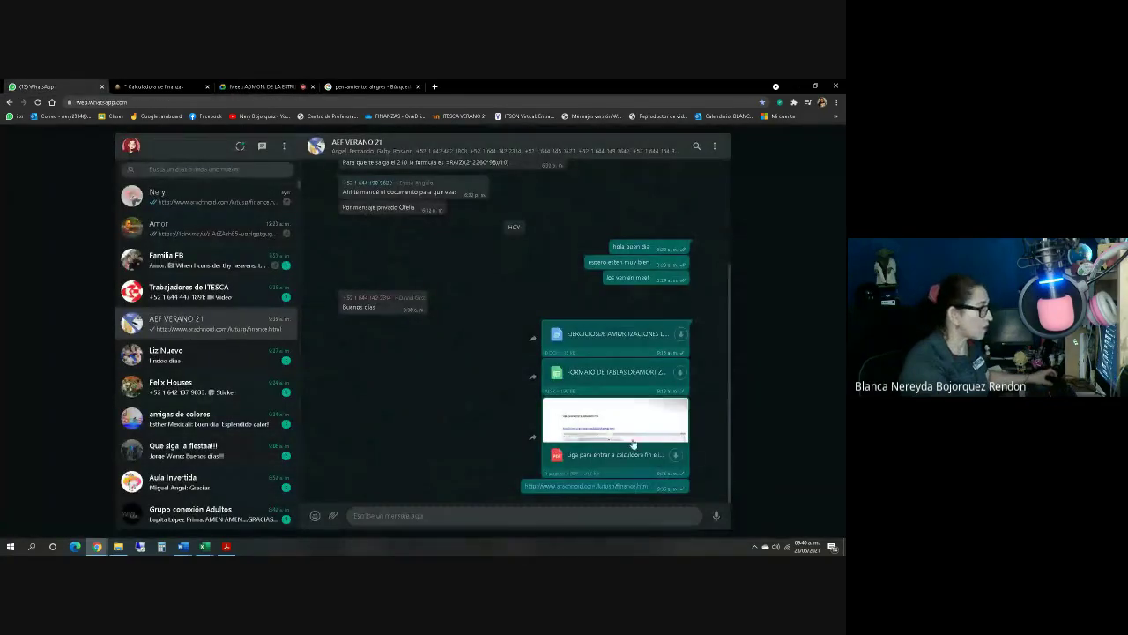
left_click_drag(651, 486, 520, 486)
key("ctrl+c")
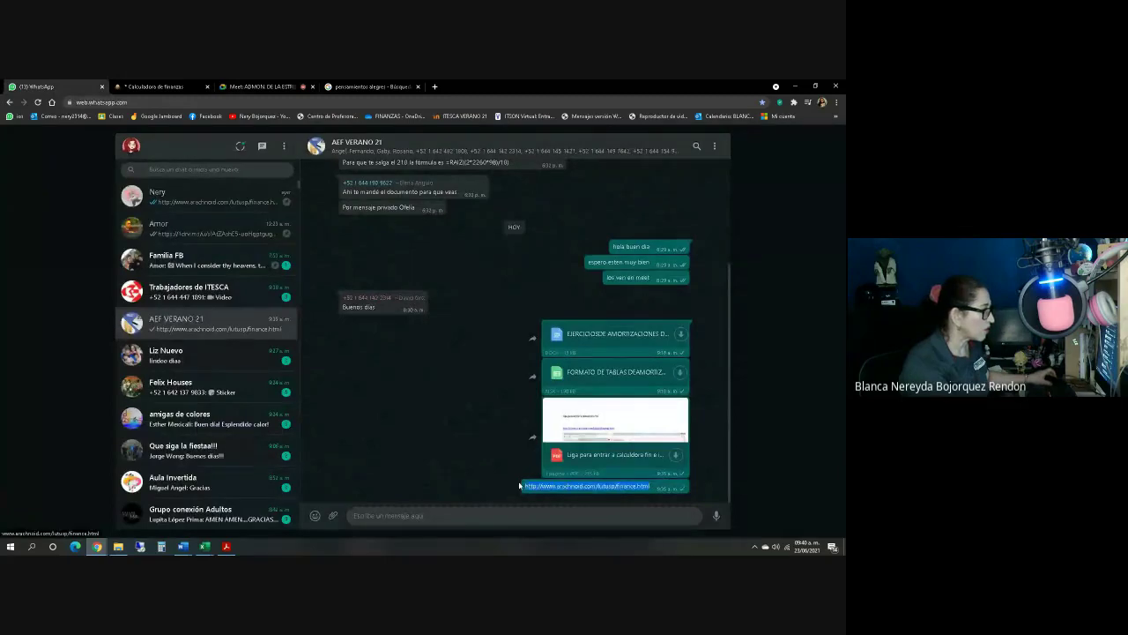
right_click(545, 488)
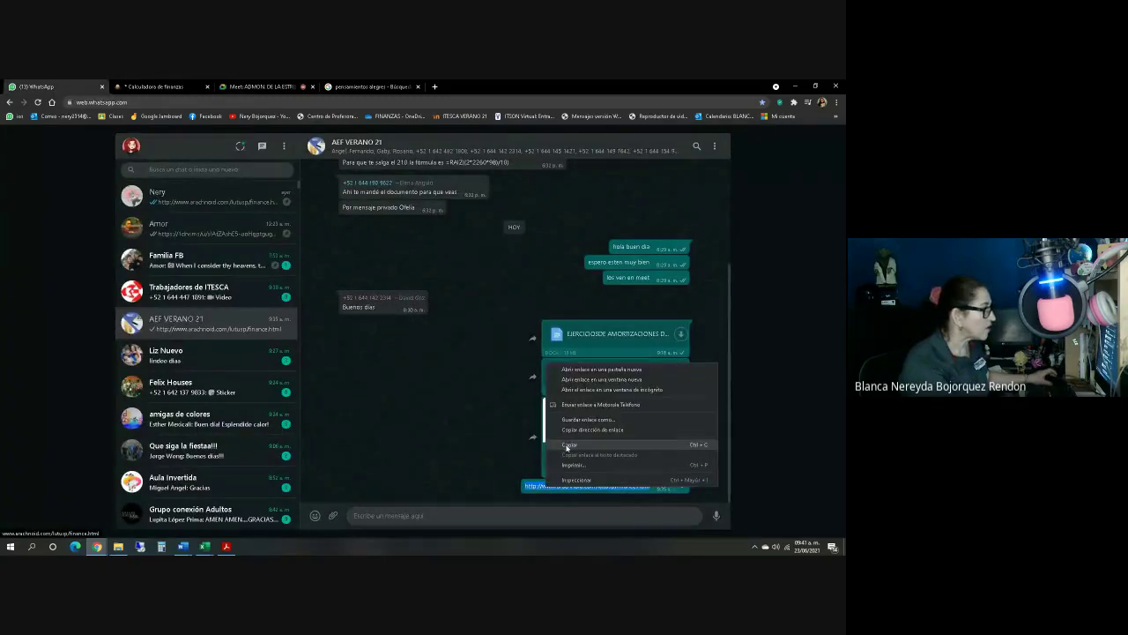
left_click(567, 445)
Step: Post the copied arachnoid.com link in the Meet call's messages
left_click(261, 86)
left_click(743, 479)
key("ctrl+v")
key("Return")
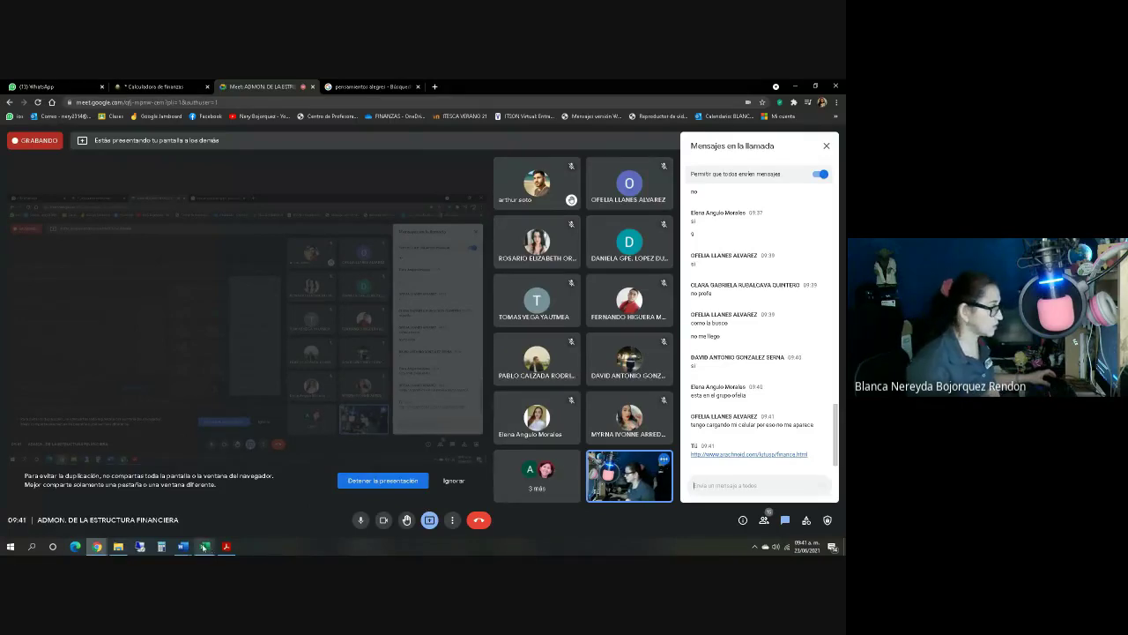
Step: Revisit the payment result in the online finance calculator and switch to the amortization workbook in Excel
left_click(371, 86)
left_click(130, 85)
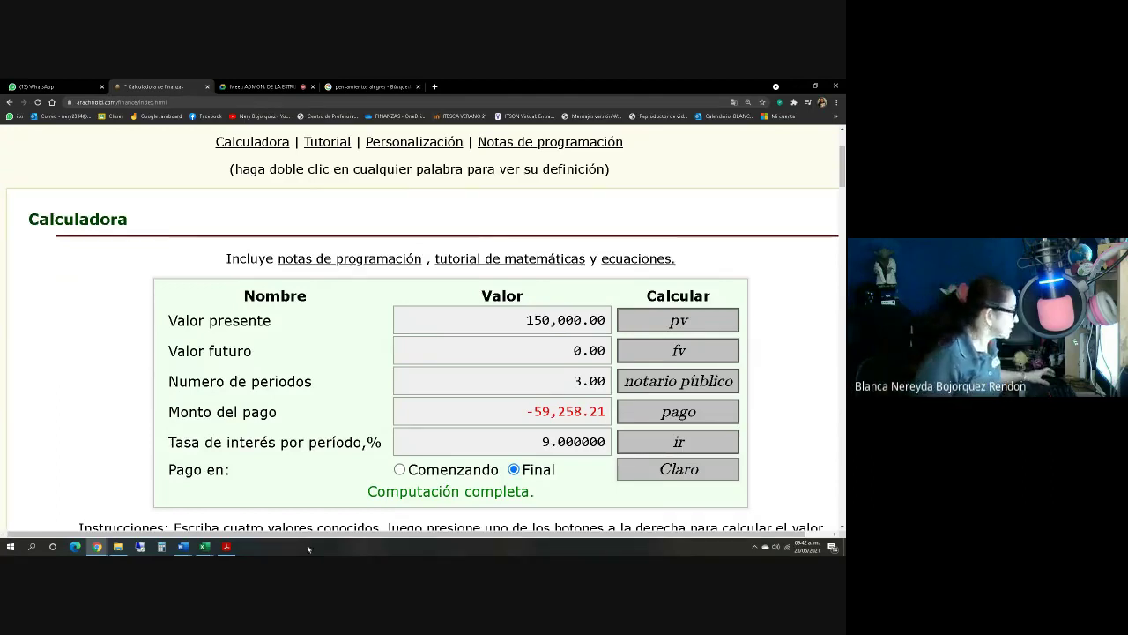
mouse_move(204, 546)
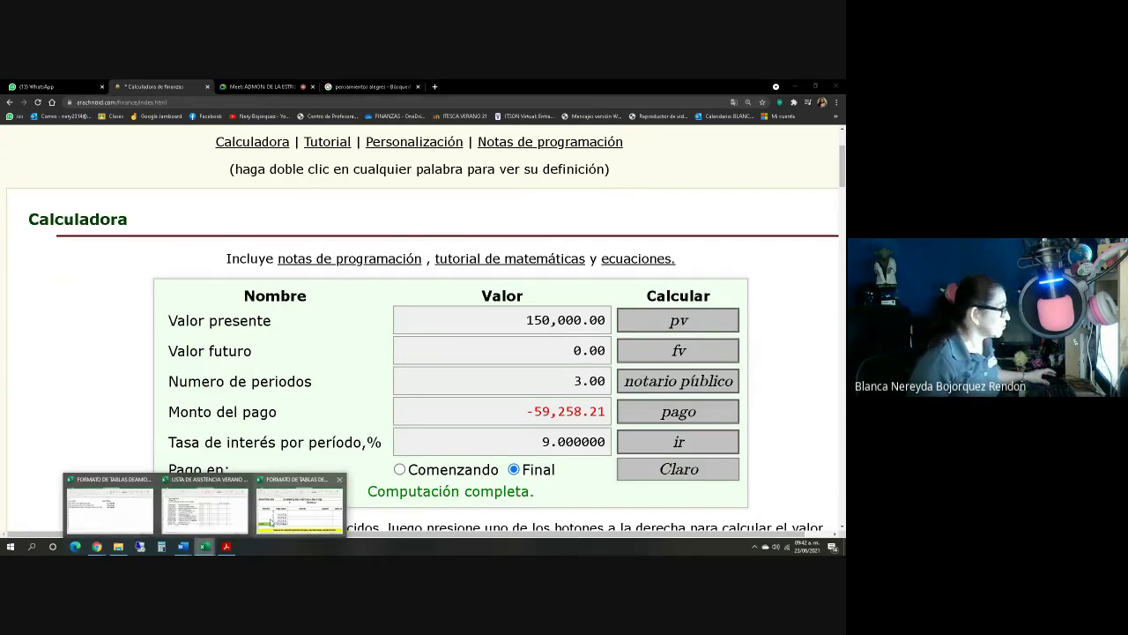
left_click(272, 521)
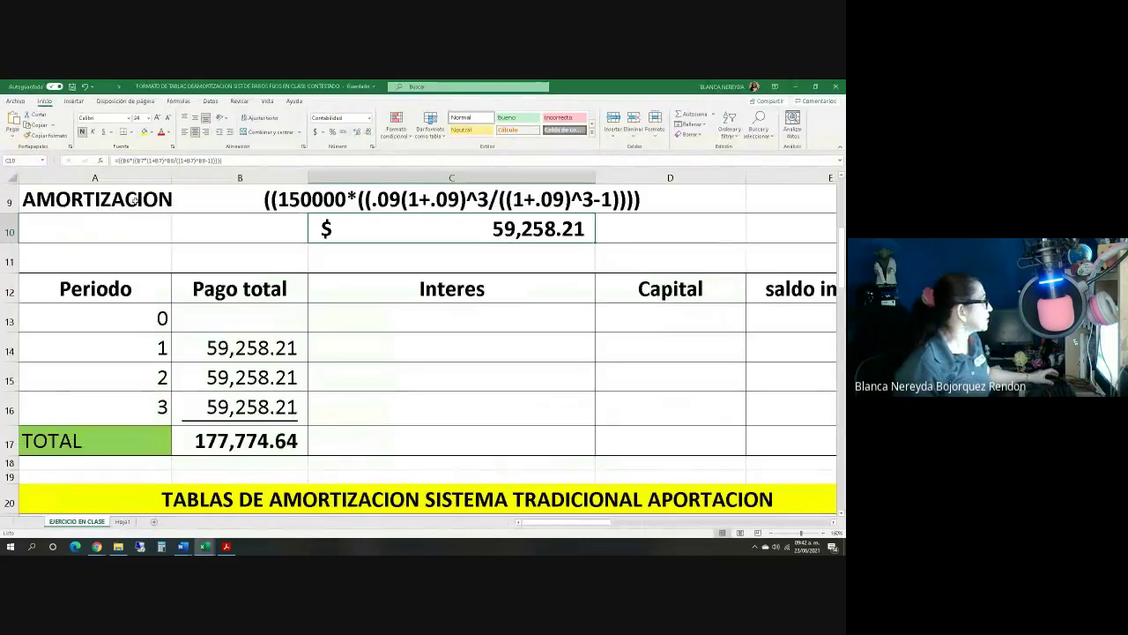
Step: Narrow columns A and C so the whole amortization table fits in view through the saldo insoluto column
left_click_drag(172, 178, 106, 180)
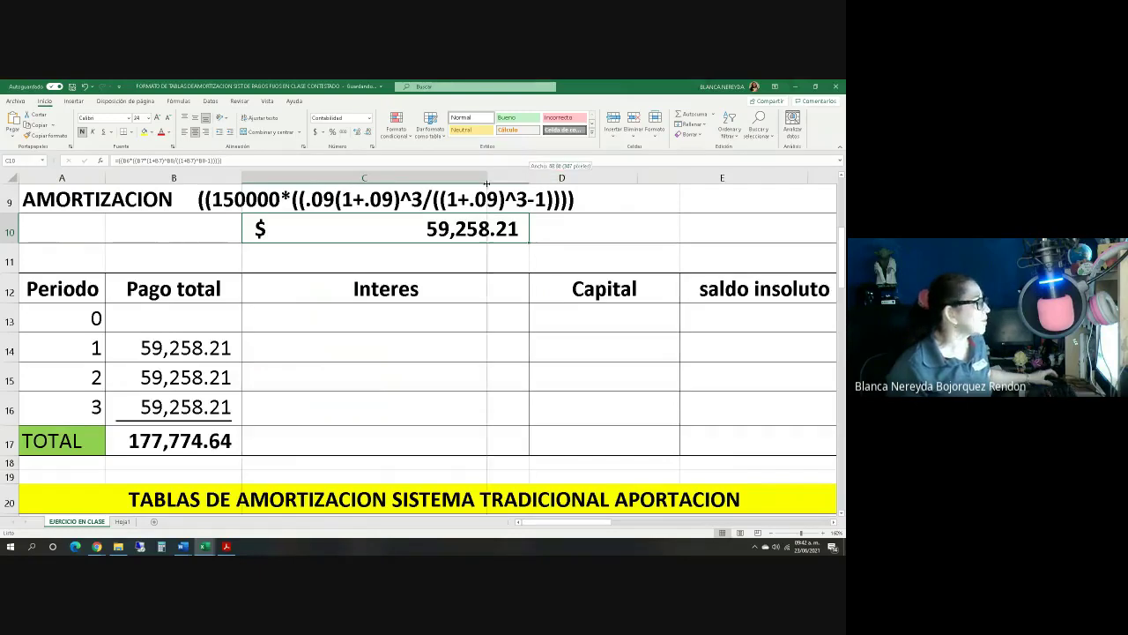
left_click_drag(529, 179, 483, 178)
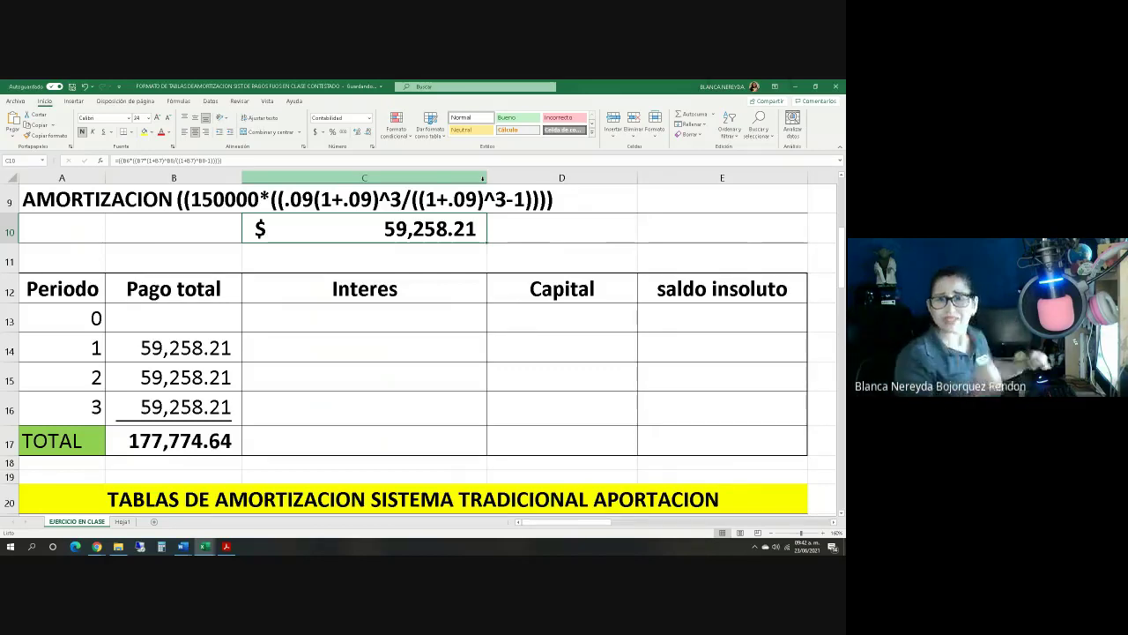
left_click(690, 186)
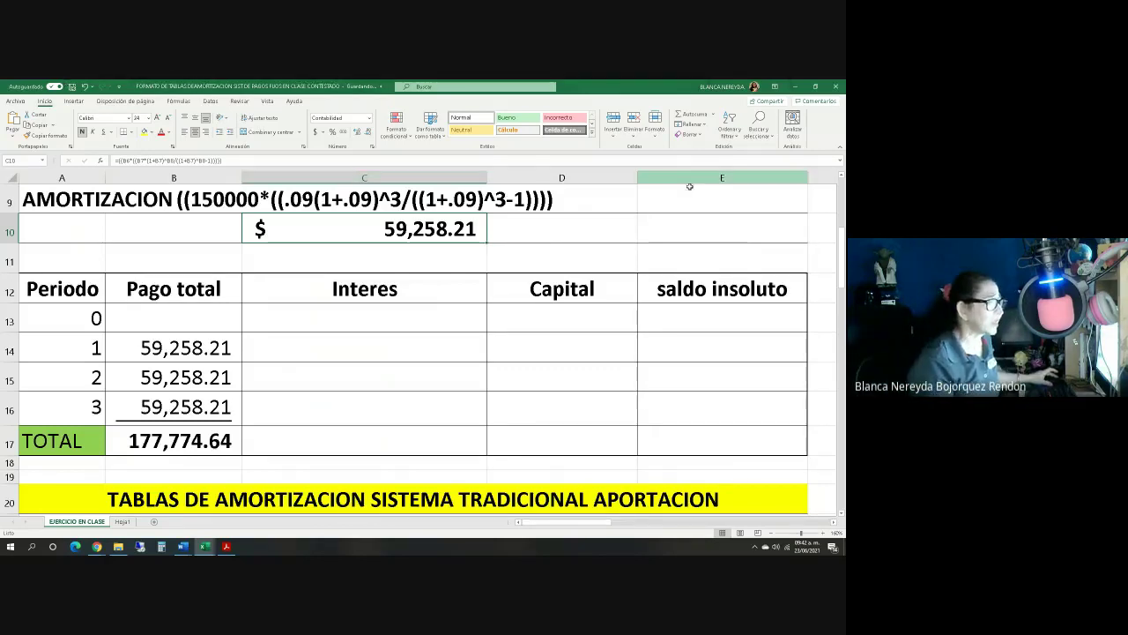
Step: Enter =B6 in E13 to bring the credit amount in as the saldo insoluto for period 0
left_click(672, 318)
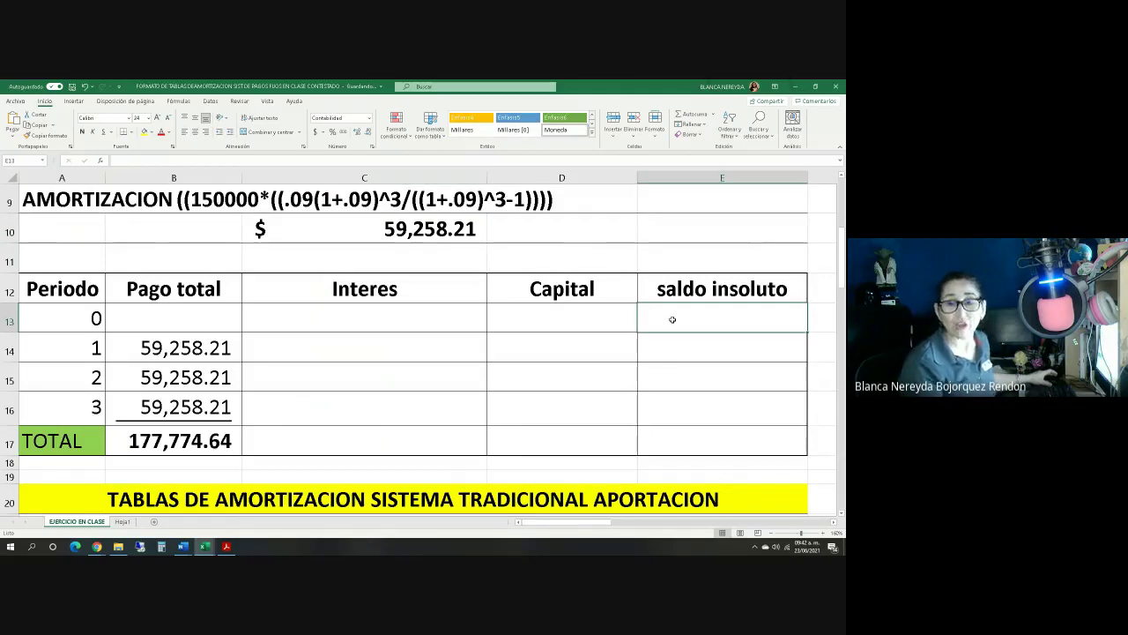
type("=")
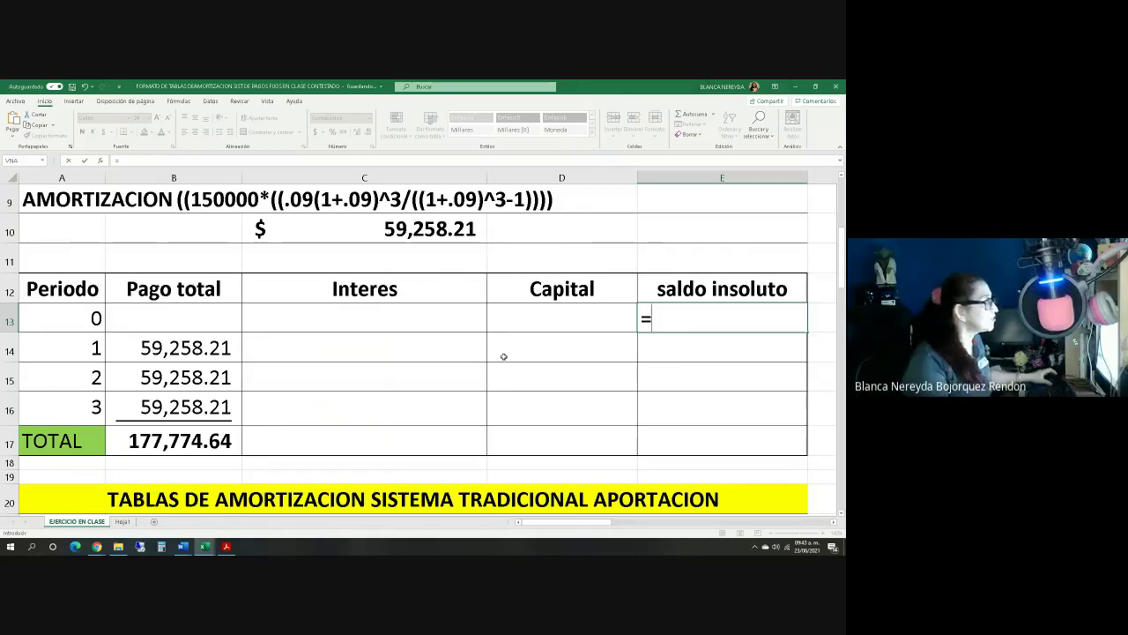
scroll(293, 291, "up", 2)
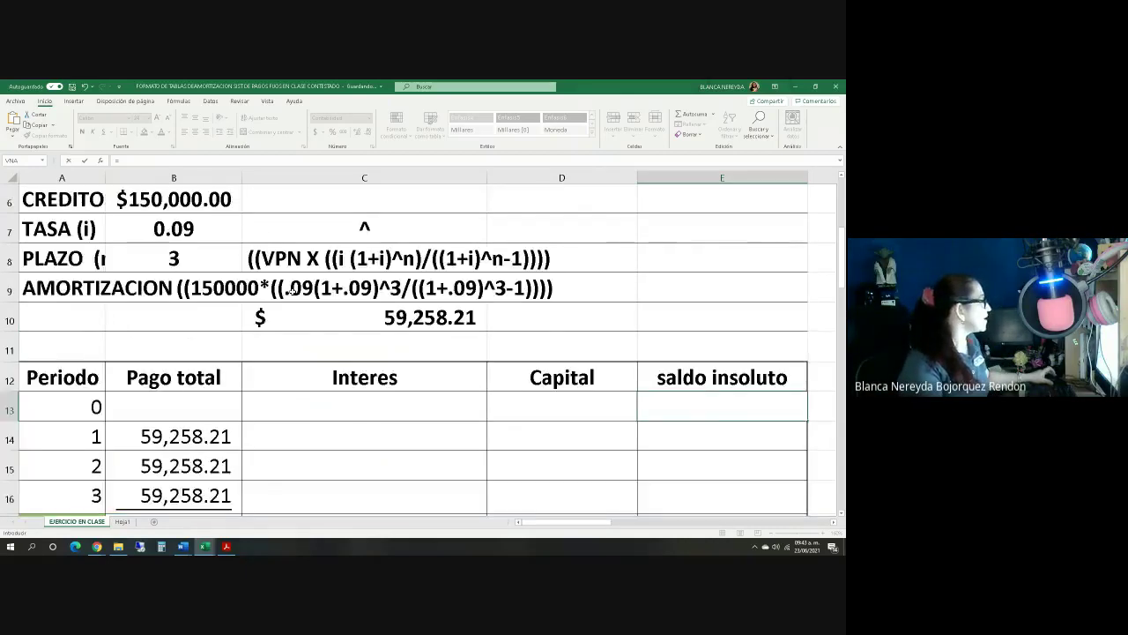
left_click(141, 298)
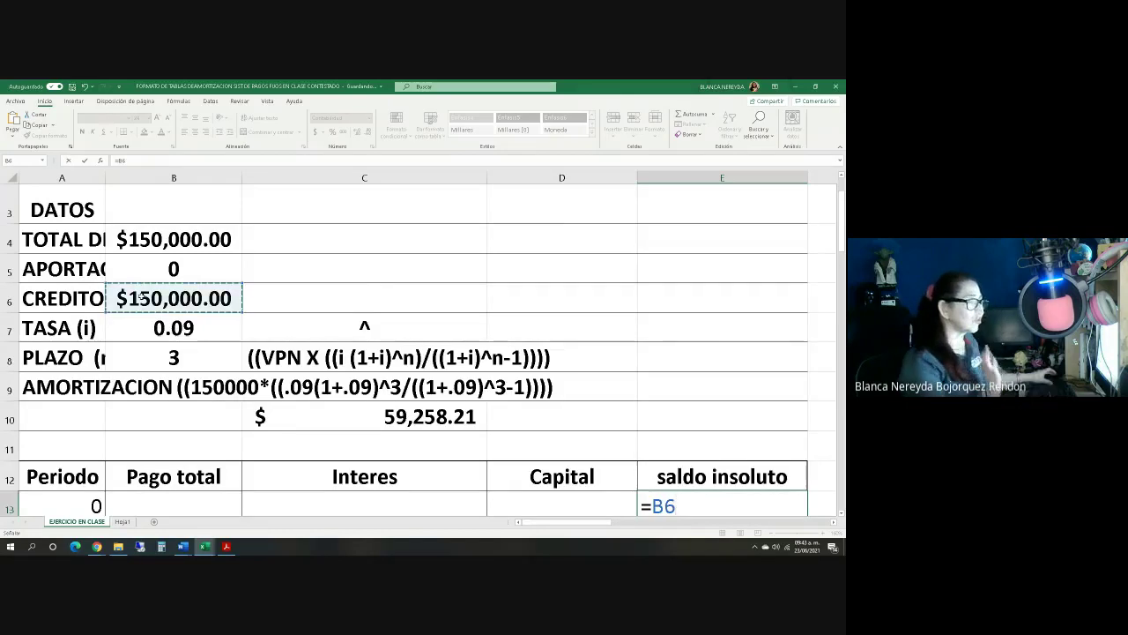
key("Return")
scroll(647, 361, "down", 1)
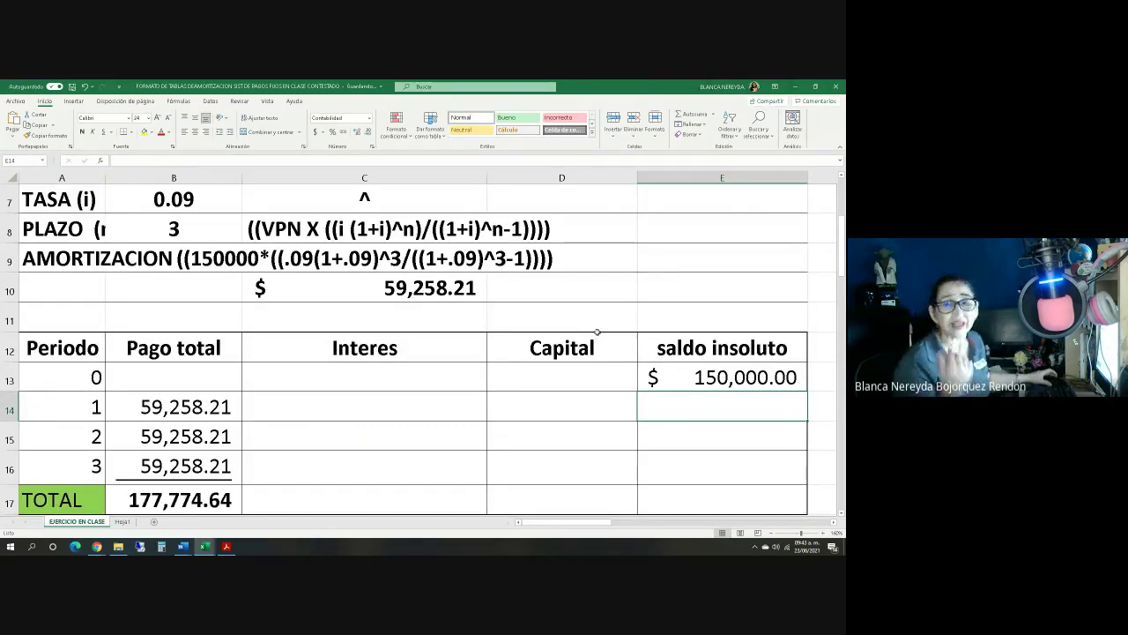
Step: Calculate the period 1 interest in C14 with =E13*$B$7, keeping the rate cell as an absolute reference
left_click(303, 406)
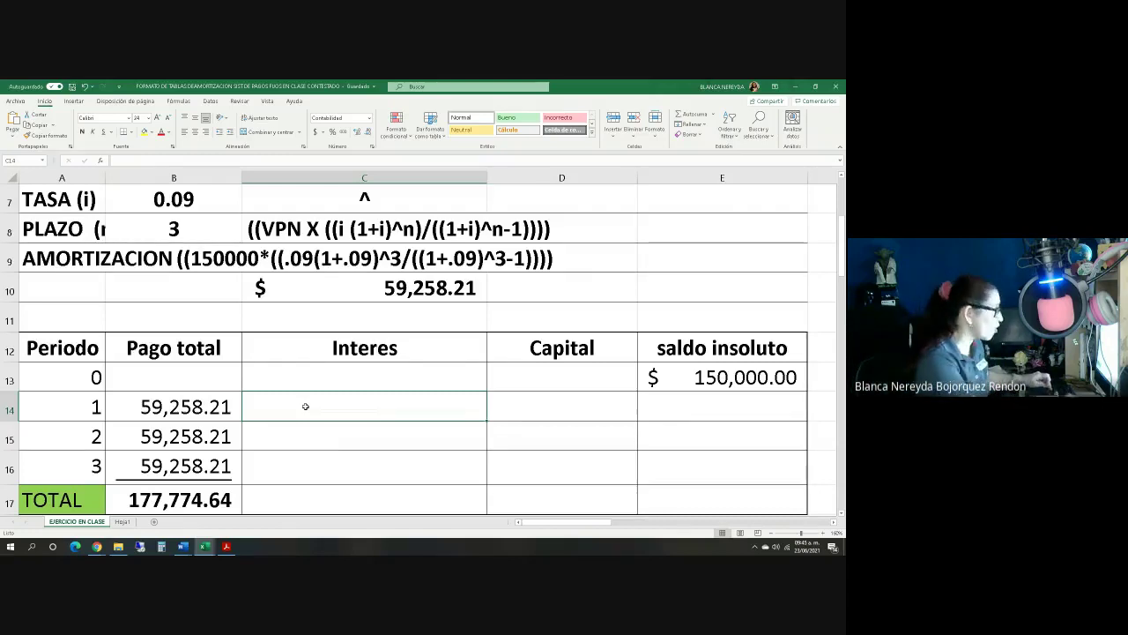
type("=")
left_click(657, 375)
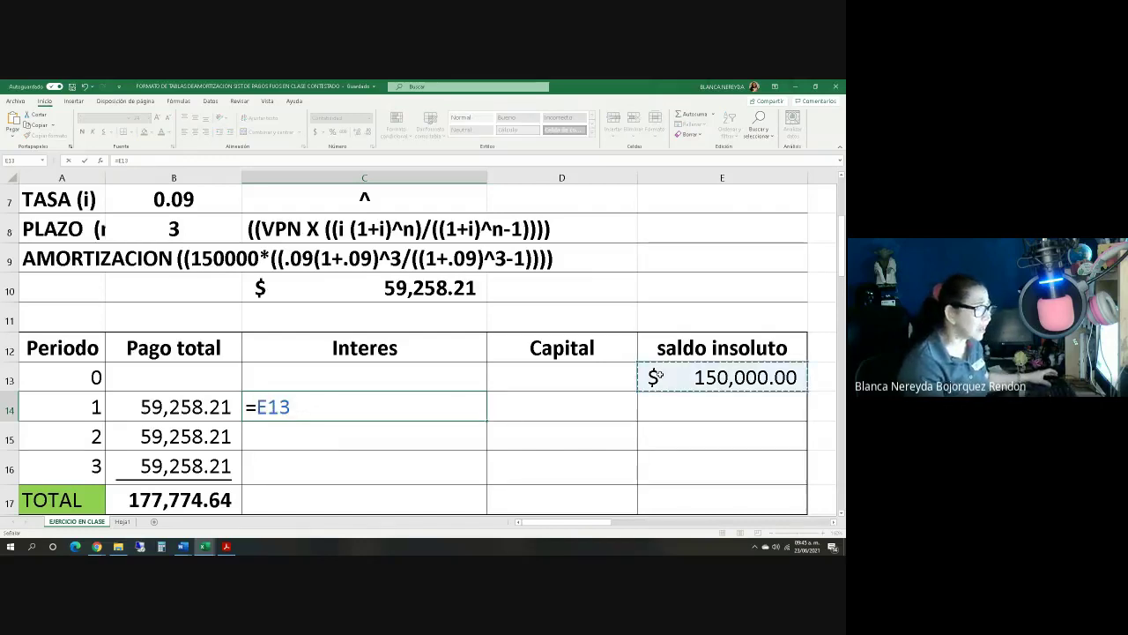
type("*")
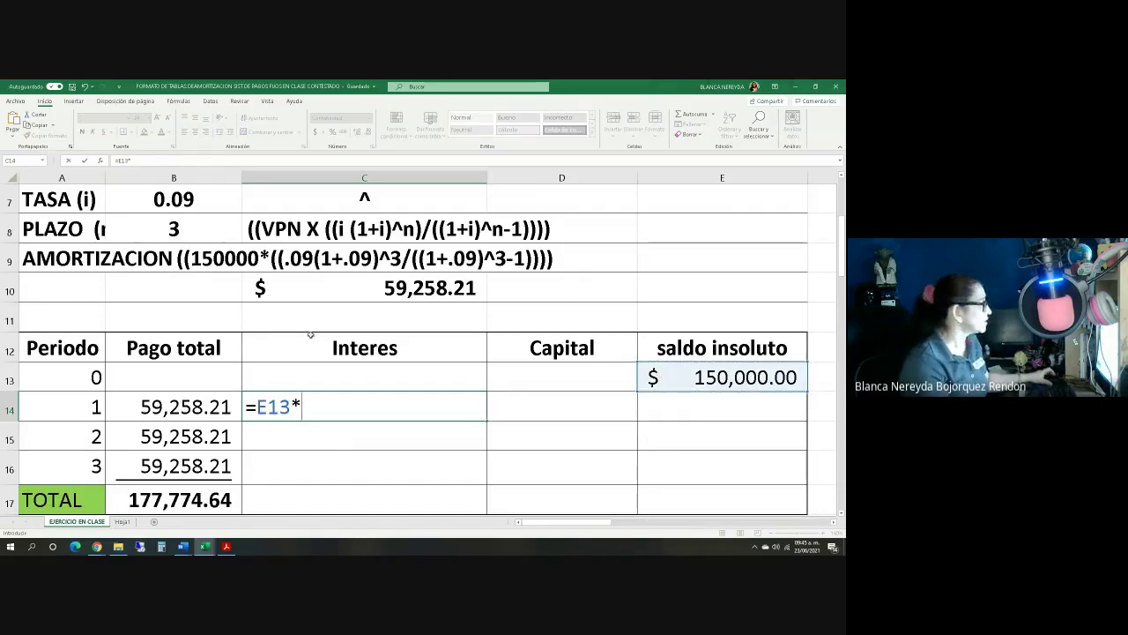
left_click(149, 199)
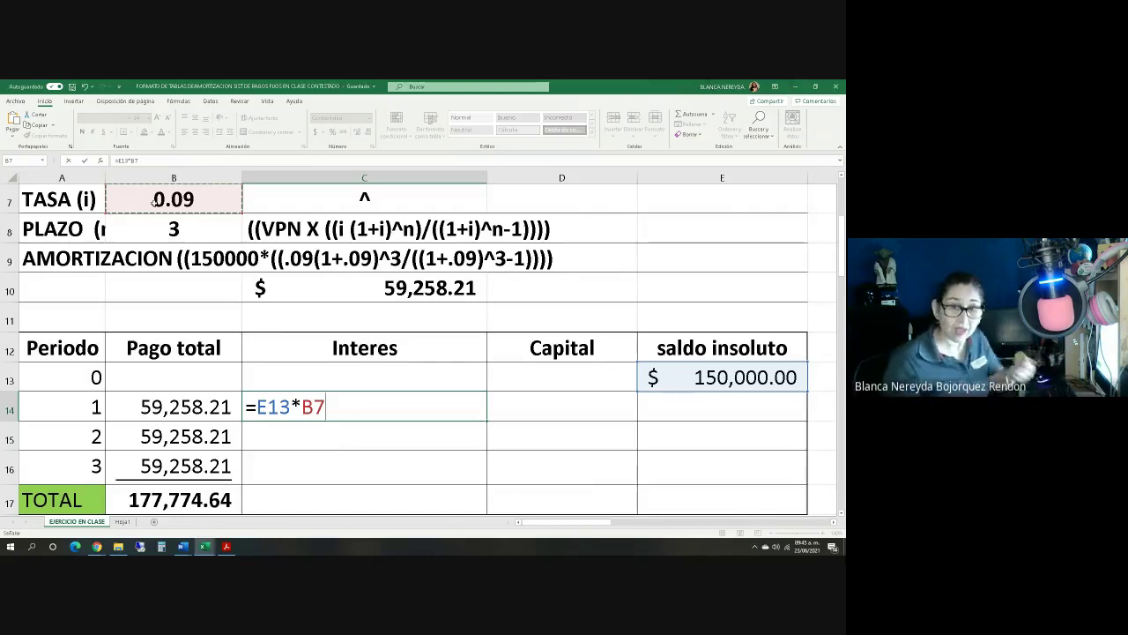
key("F4")
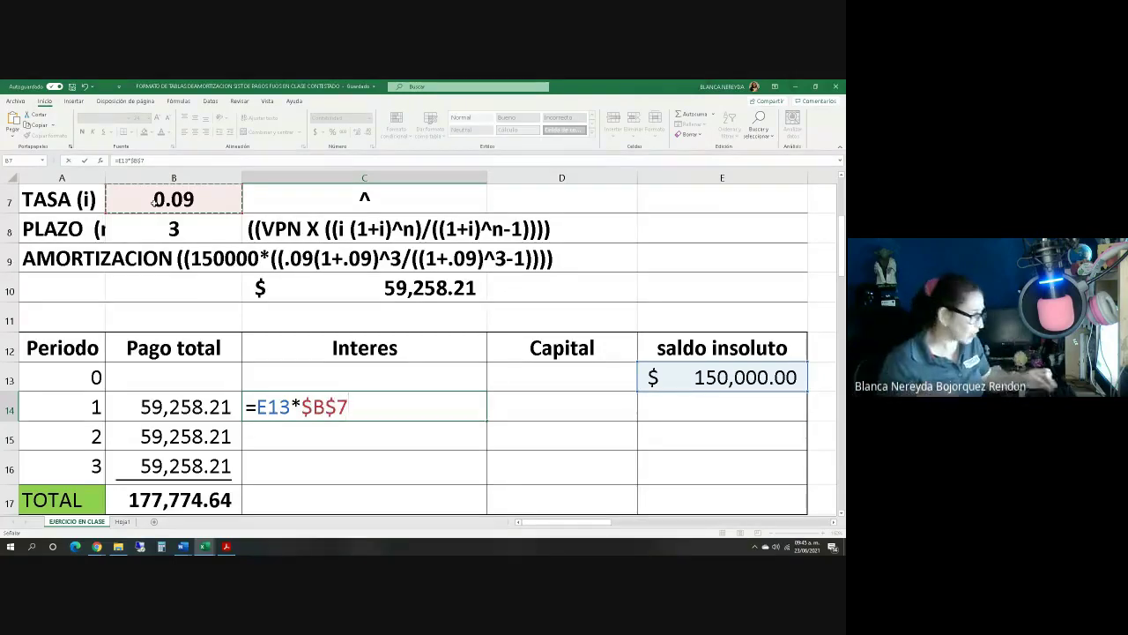
key("Return")
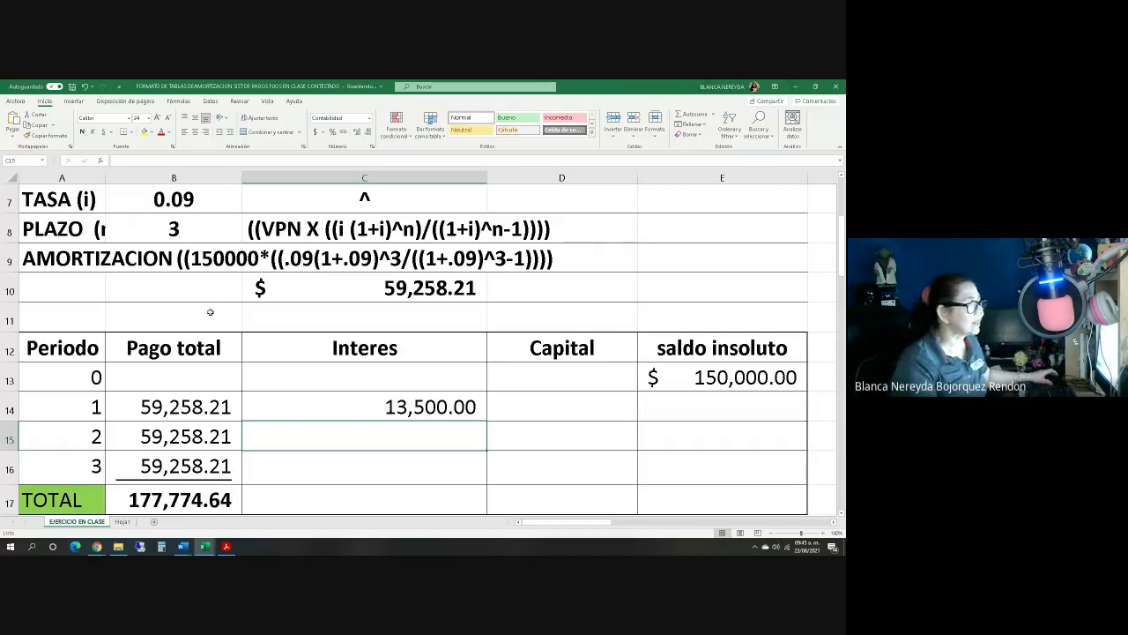
Step: Calculate the period 1 Capital in D14 by subtracting the interest in C14 from the total payment in B14
left_click(524, 409)
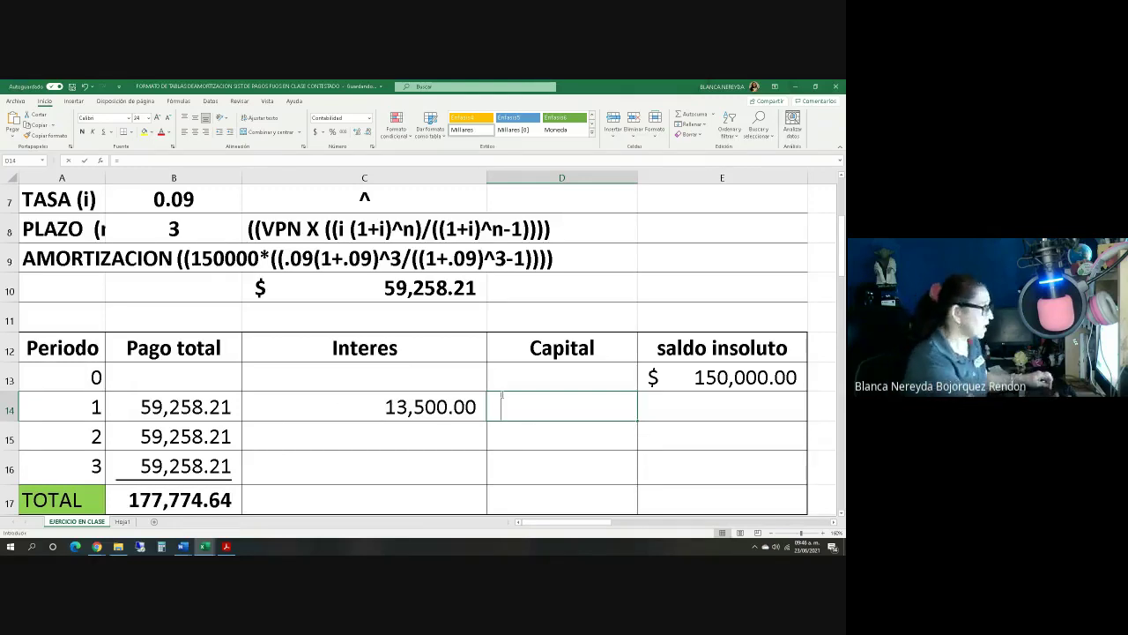
type("=")
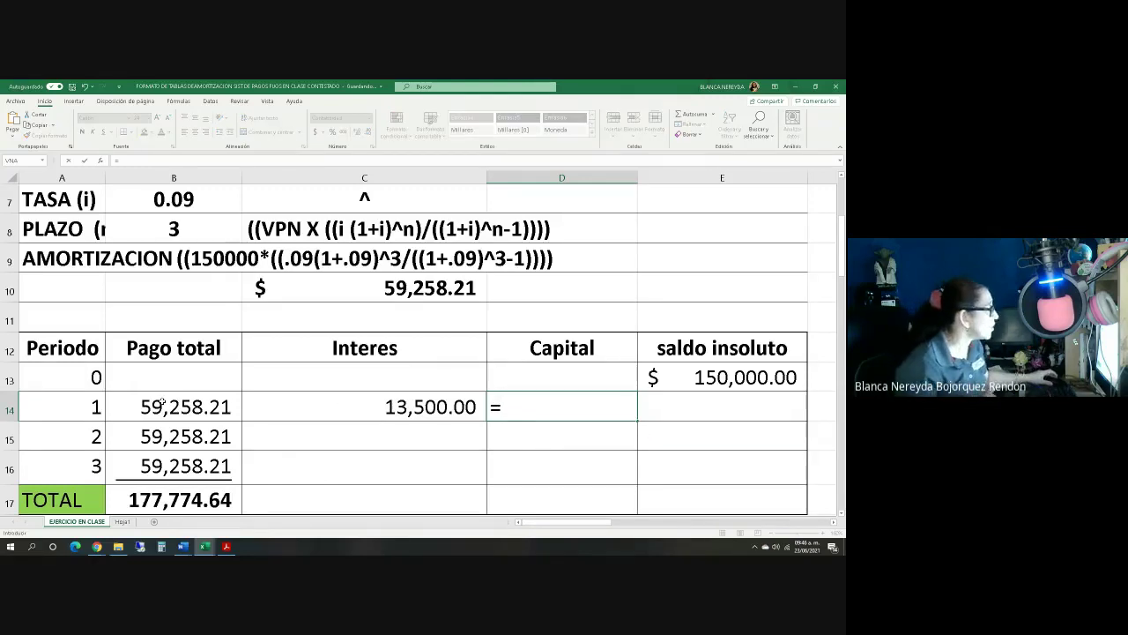
left_click(162, 402)
type("-")
left_click(347, 411)
key("Return")
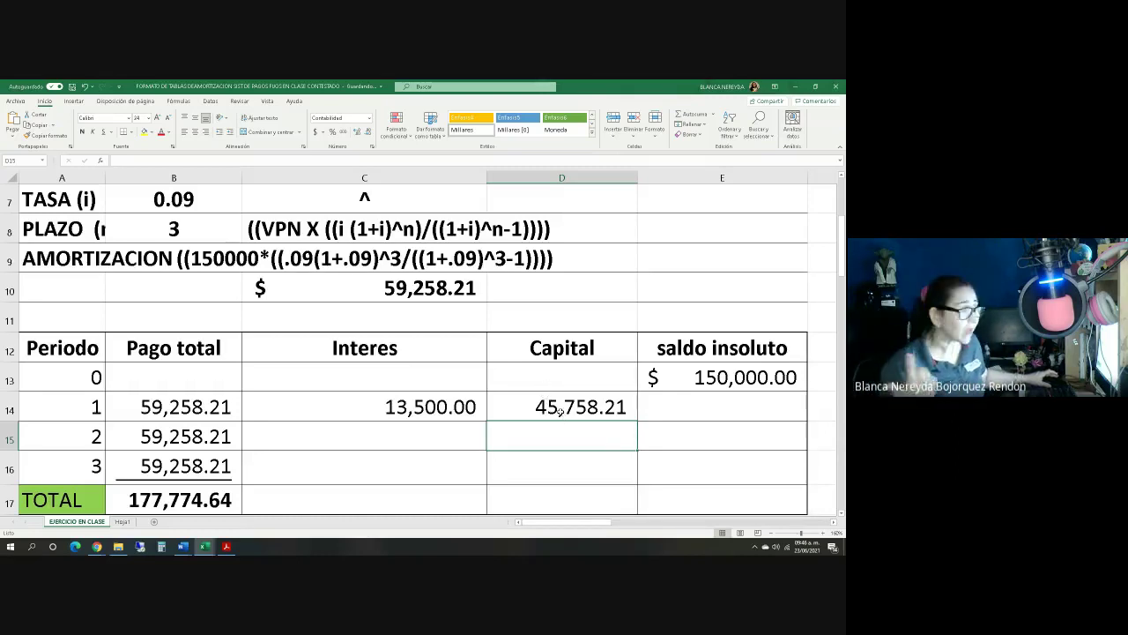
Step: Calculate the period 1 saldo insoluto in E14 with =E13-D14
left_click(689, 408)
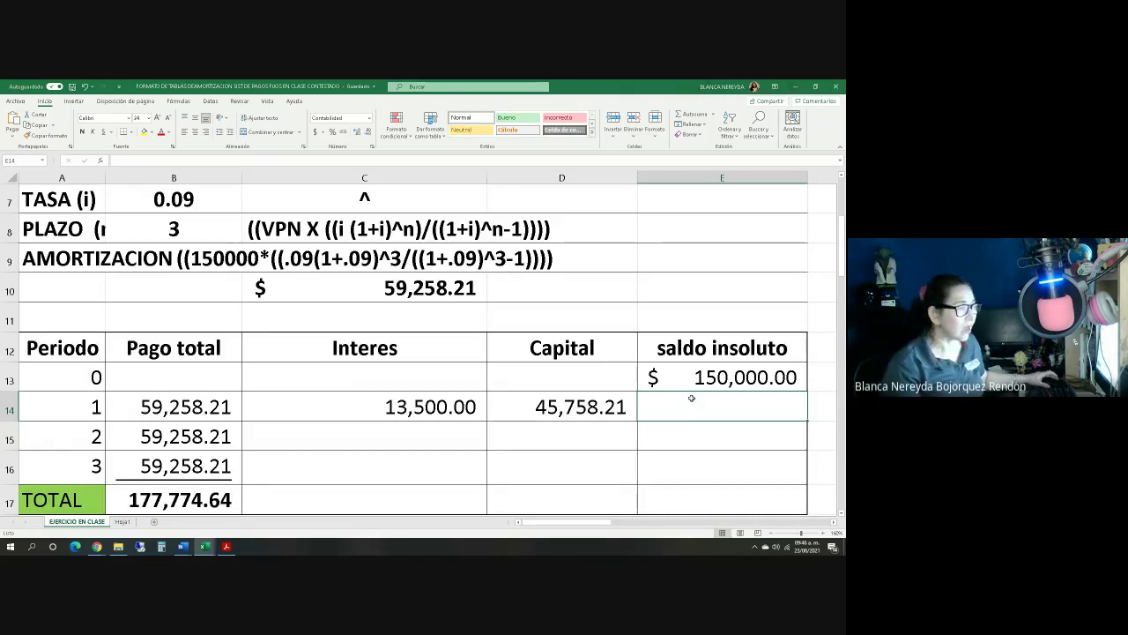
left_click(704, 370)
left_click(666, 397)
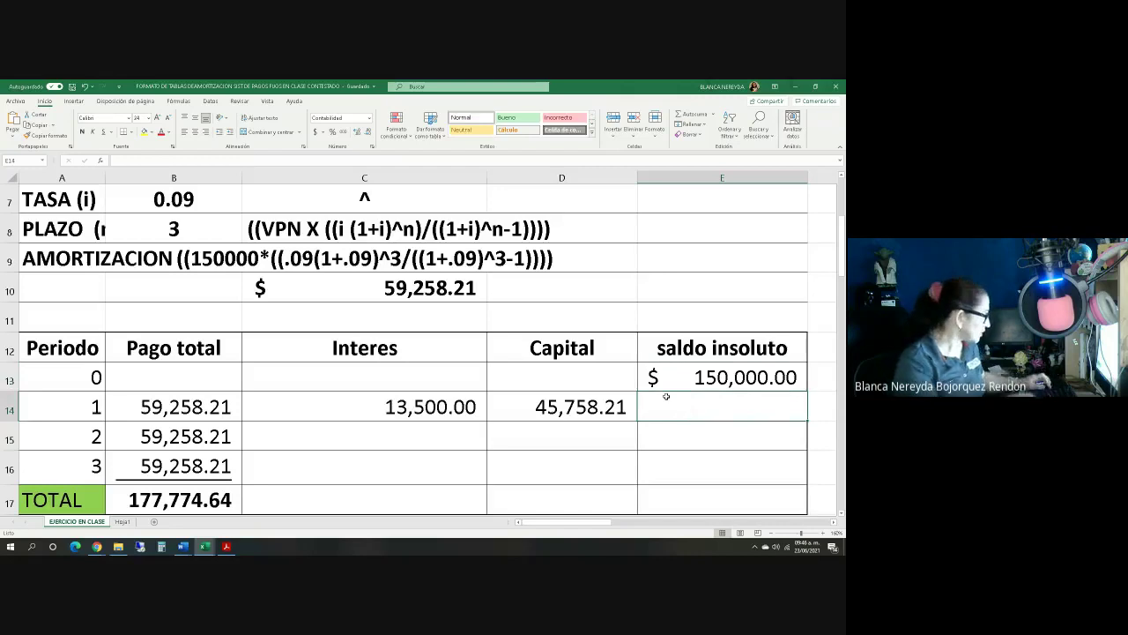
type("=")
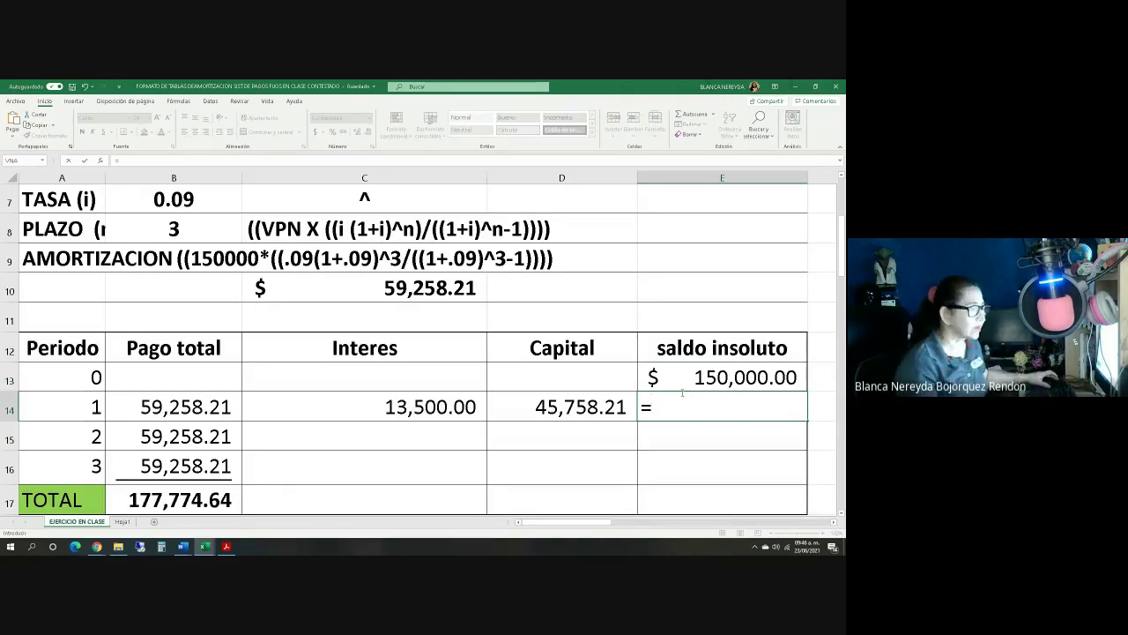
left_click(698, 377)
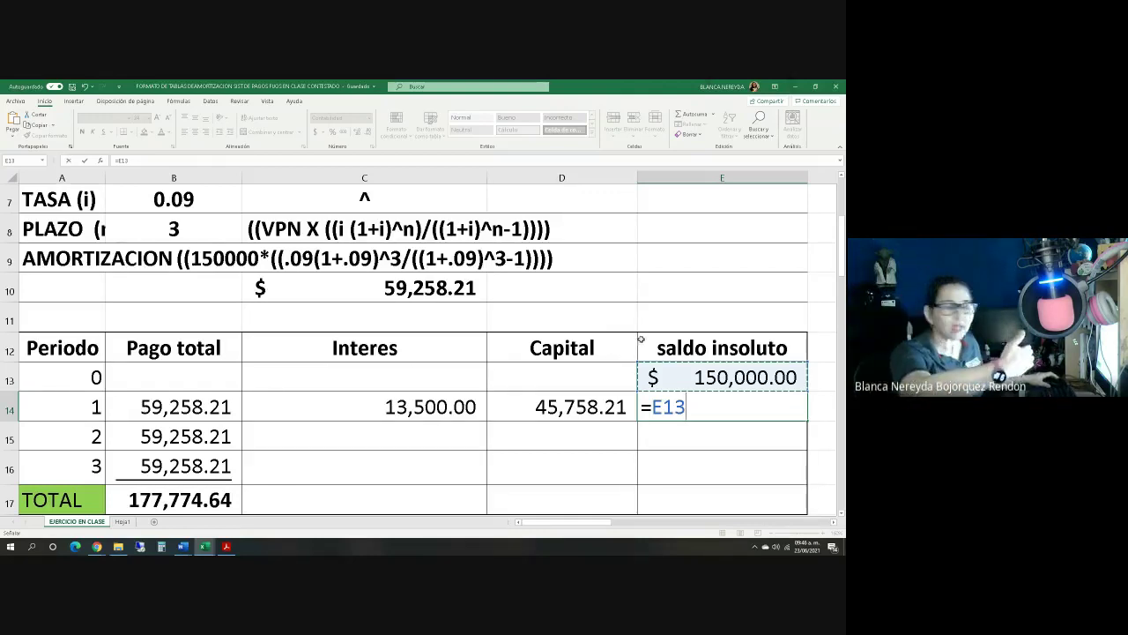
type("-")
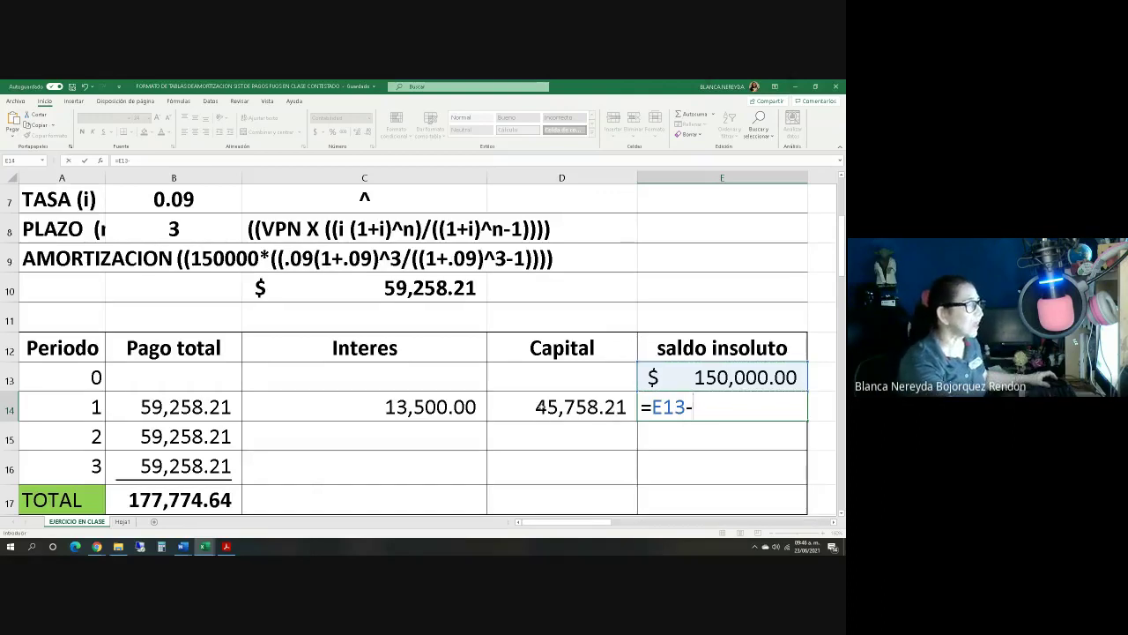
left_click(573, 406)
key("Return")
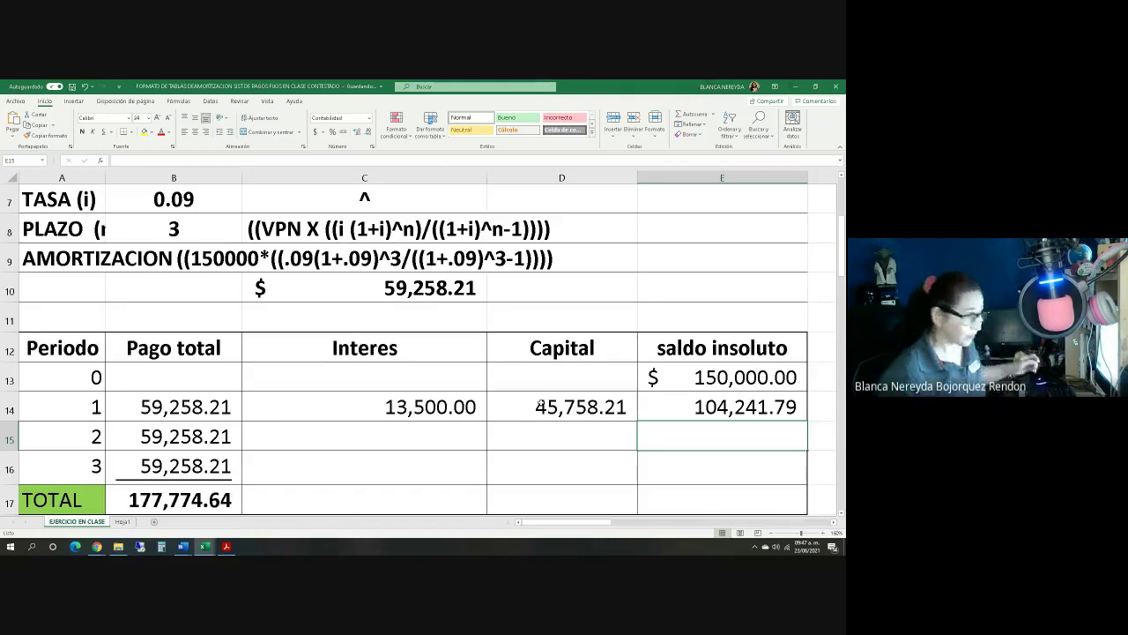
Step: Copy the period 1 interest formula from C14 down into C15 for period 2
left_click(339, 435)
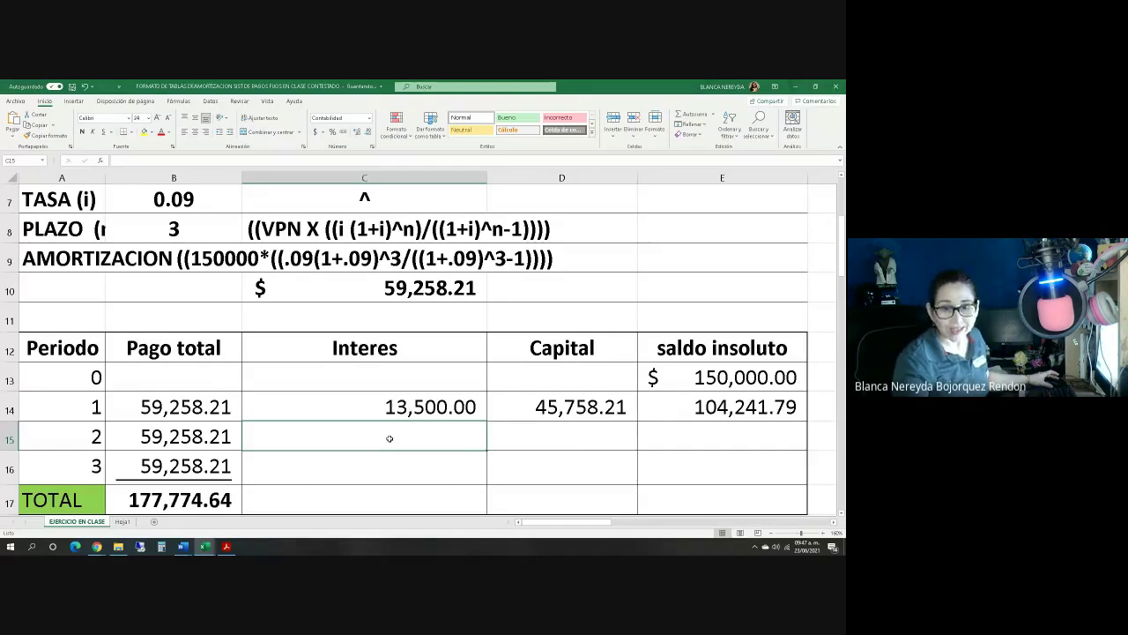
left_click(699, 404)
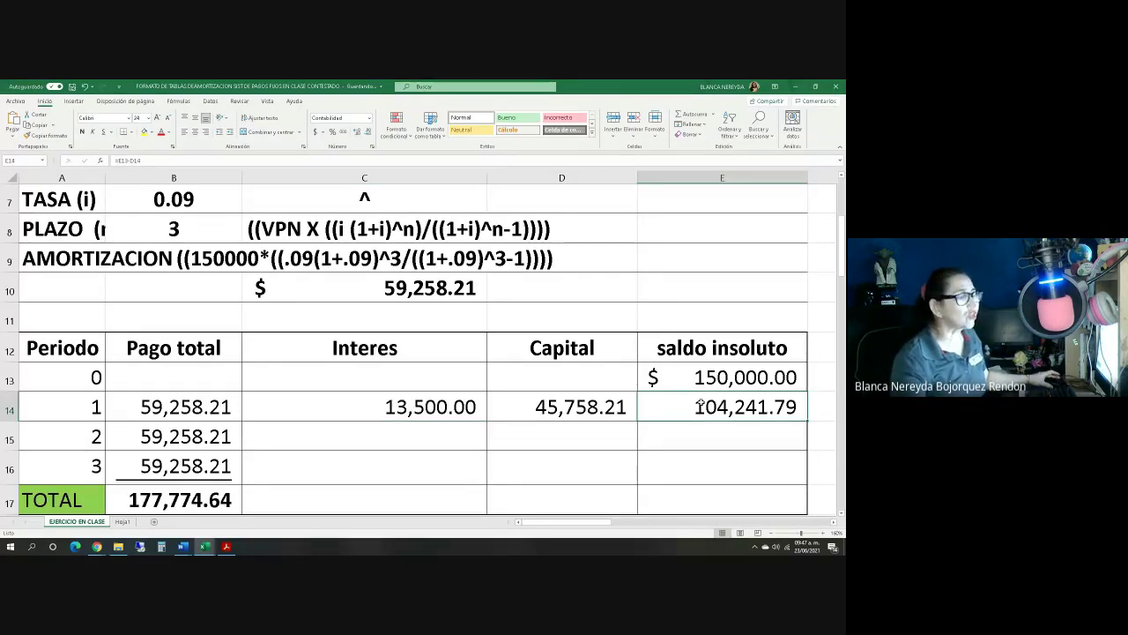
left_click(318, 408)
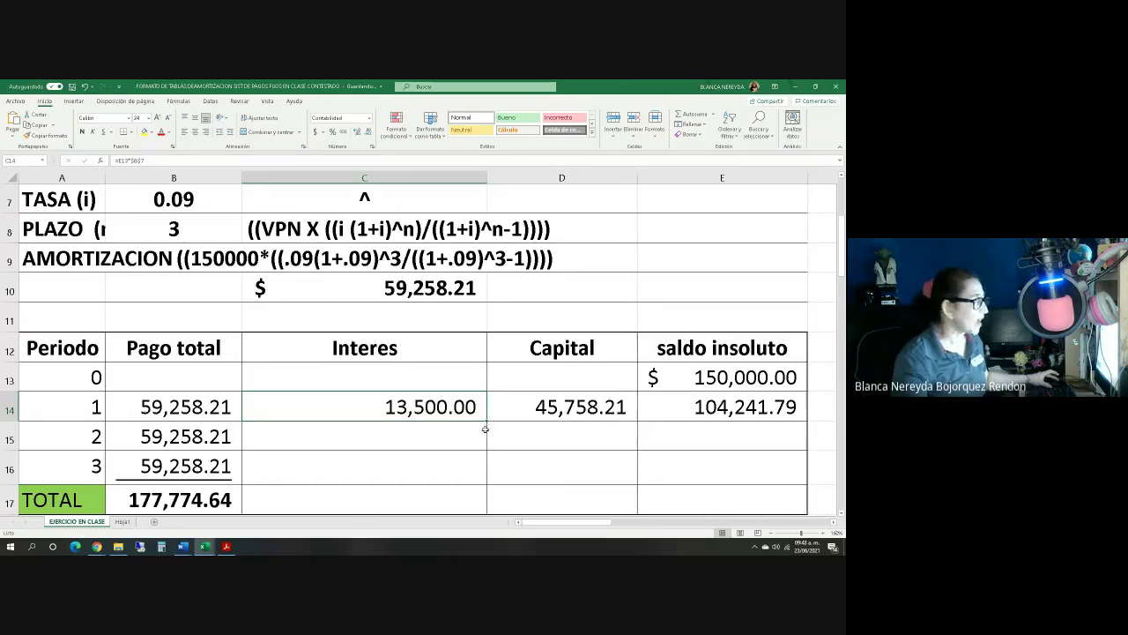
left_click_drag(487, 424, 487, 446)
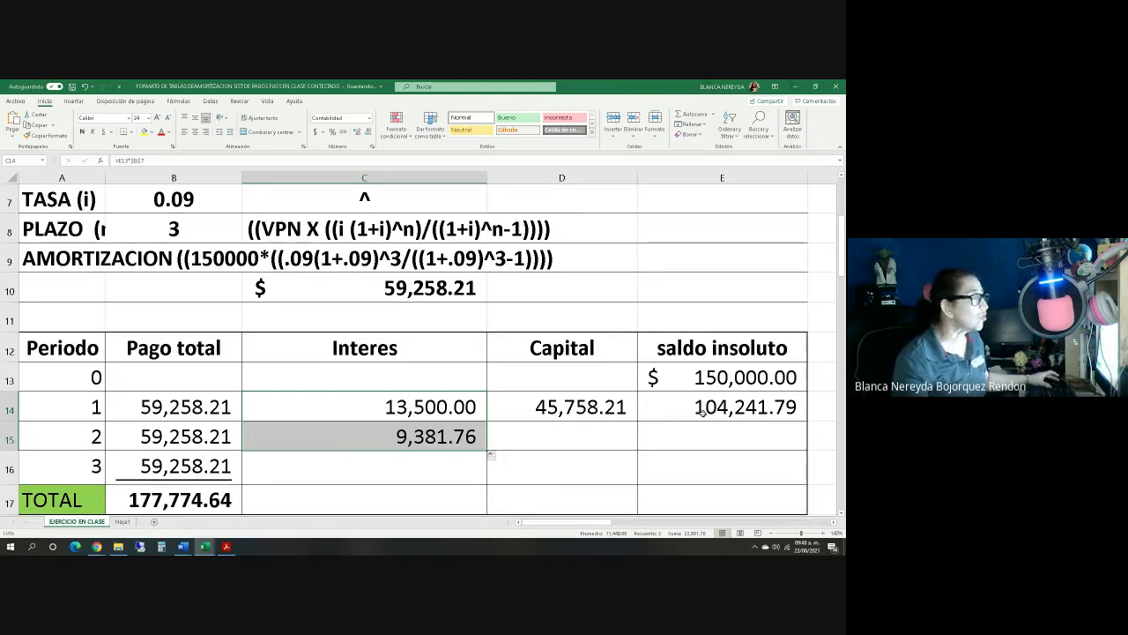
Step: Clear C15 and re-enter the period 2 interest as the saldo insoluto in E14 multiplied by the absolute rate cell $B$7
left_click(336, 430)
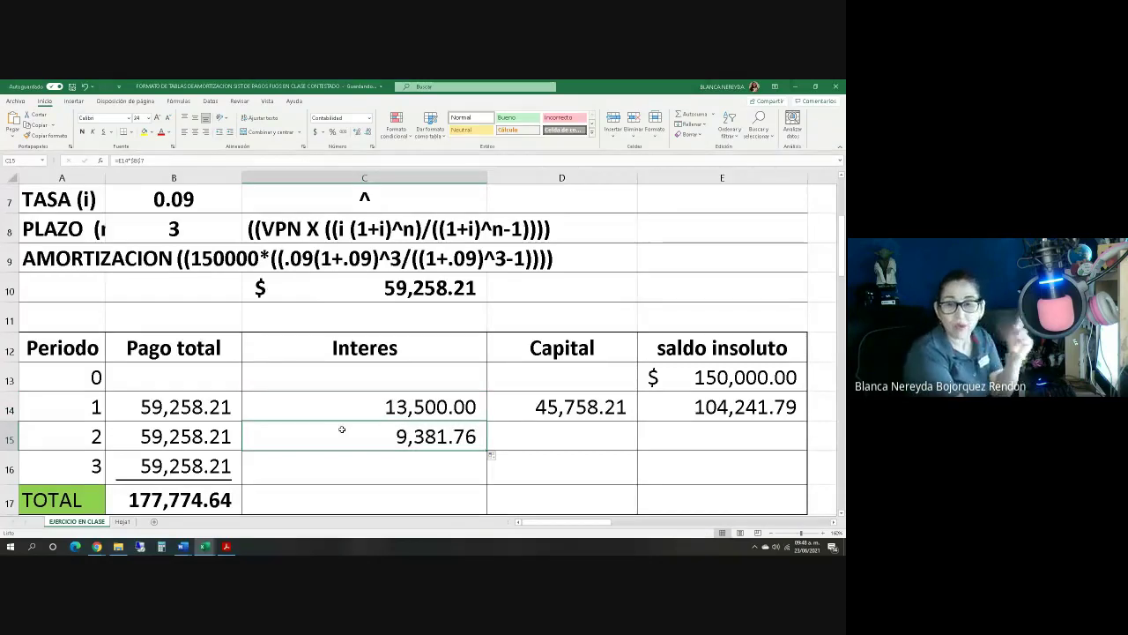
key("BackSpace")
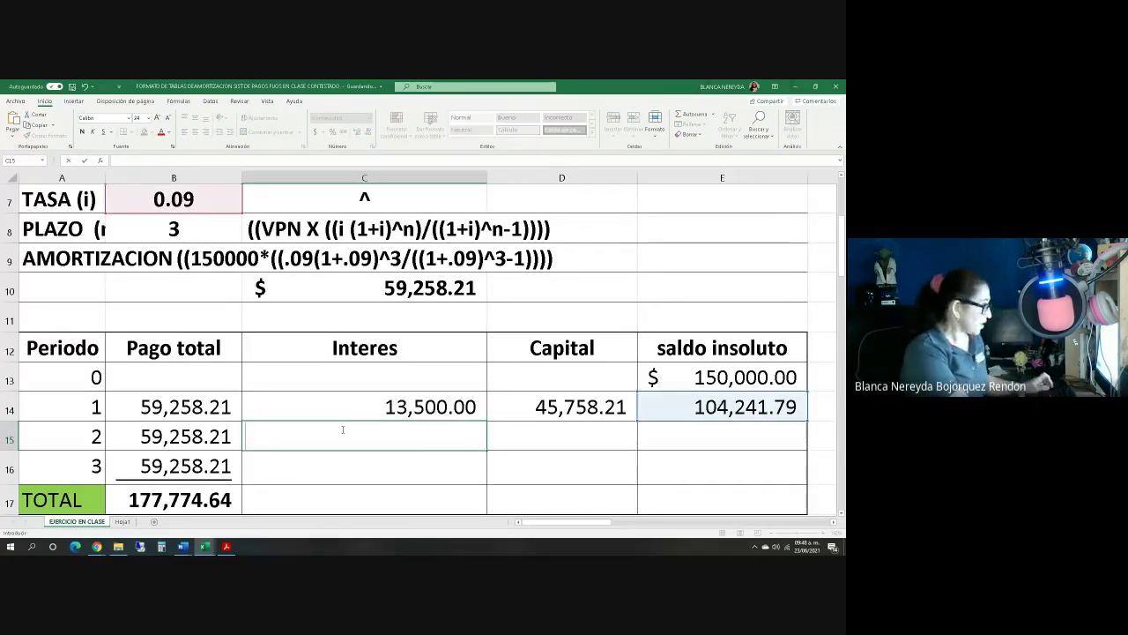
type("=")
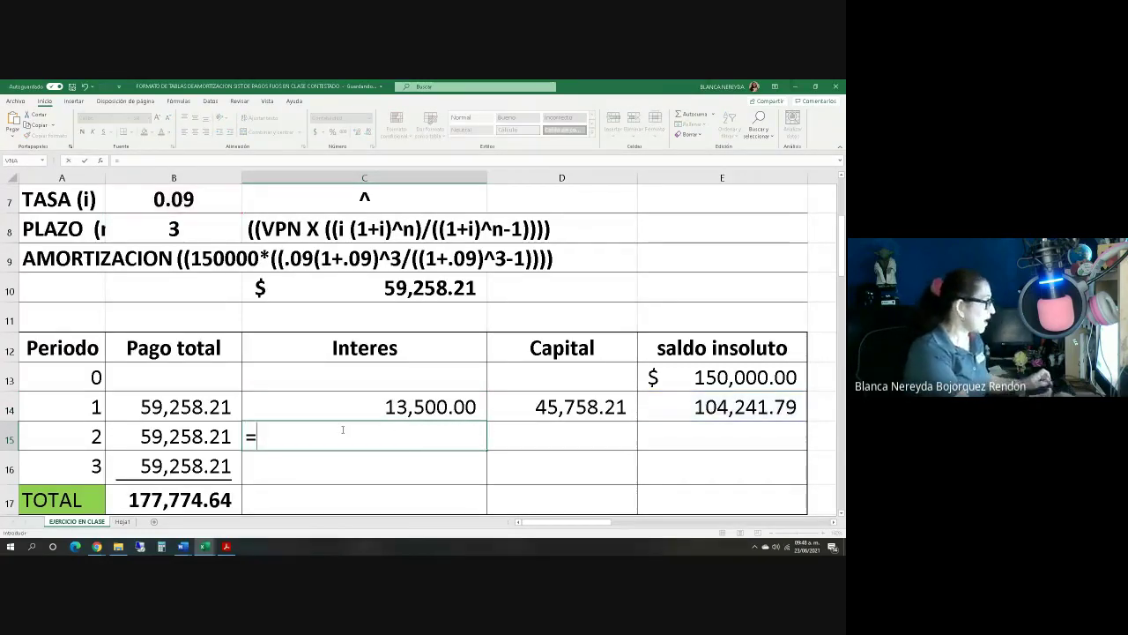
left_click(707, 408)
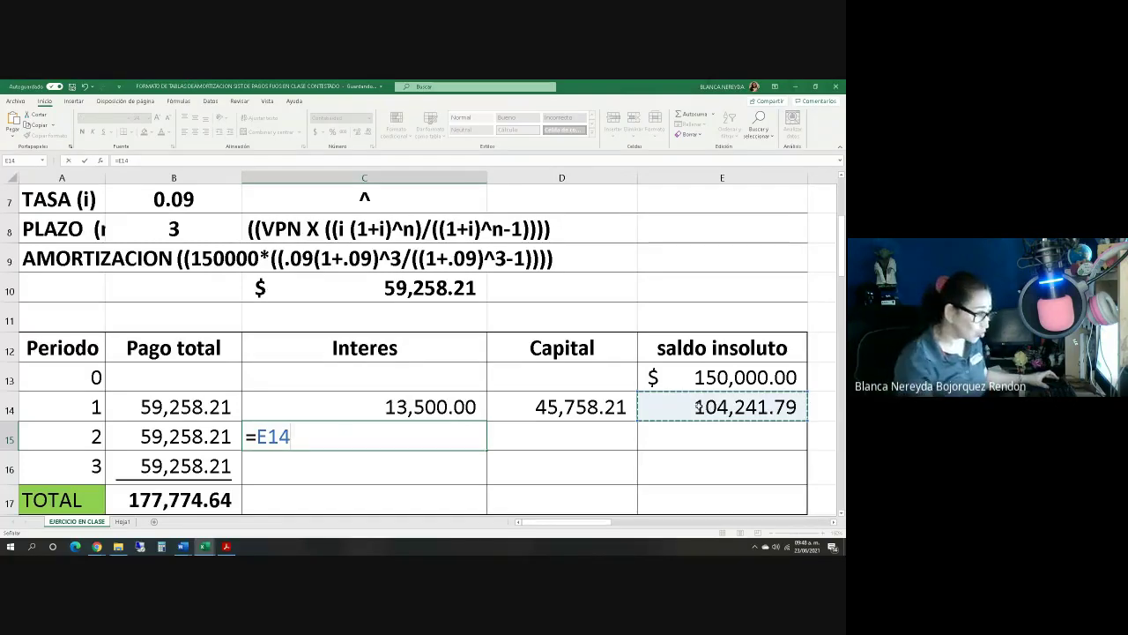
type("*")
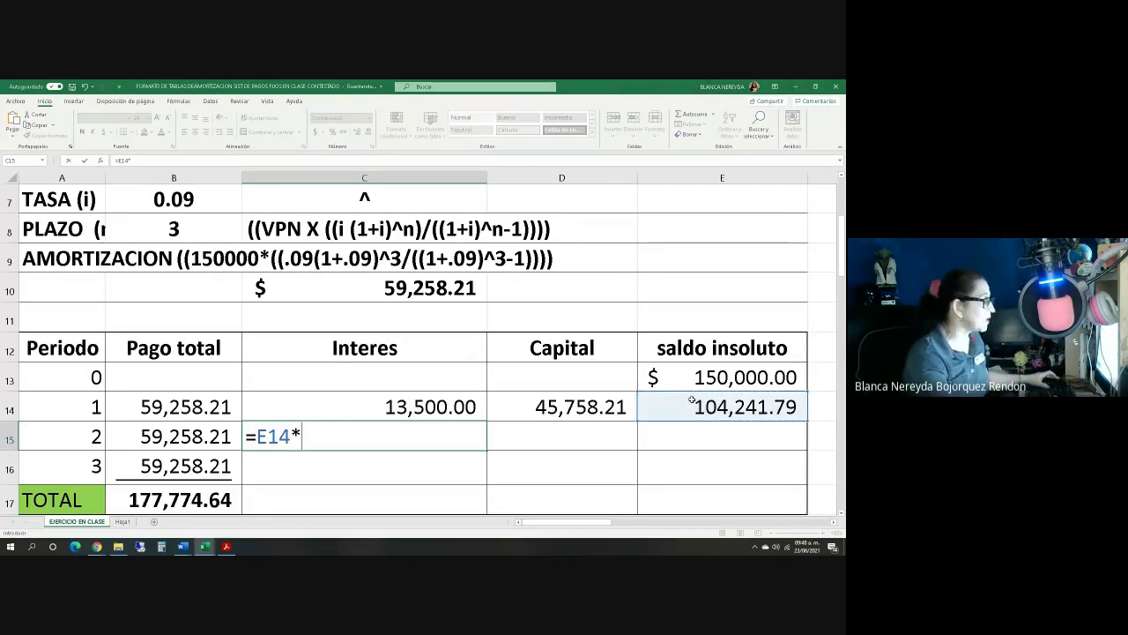
left_click(159, 199)
key("Return")
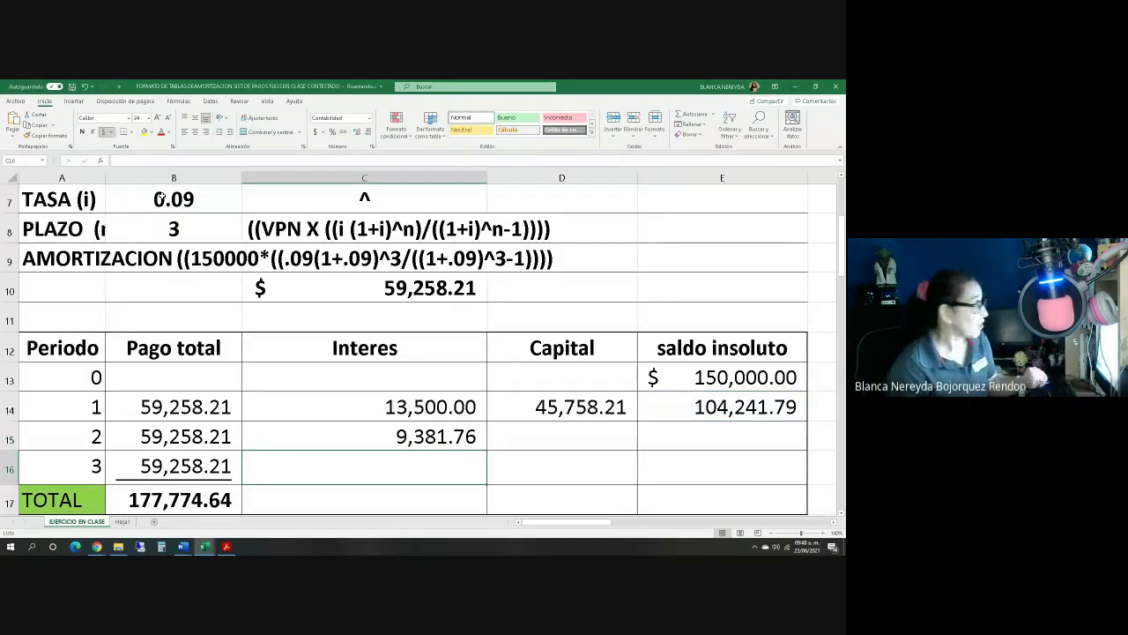
Step: Calculate the period 2 Capital in D15 with =B15-C15
left_click(557, 411)
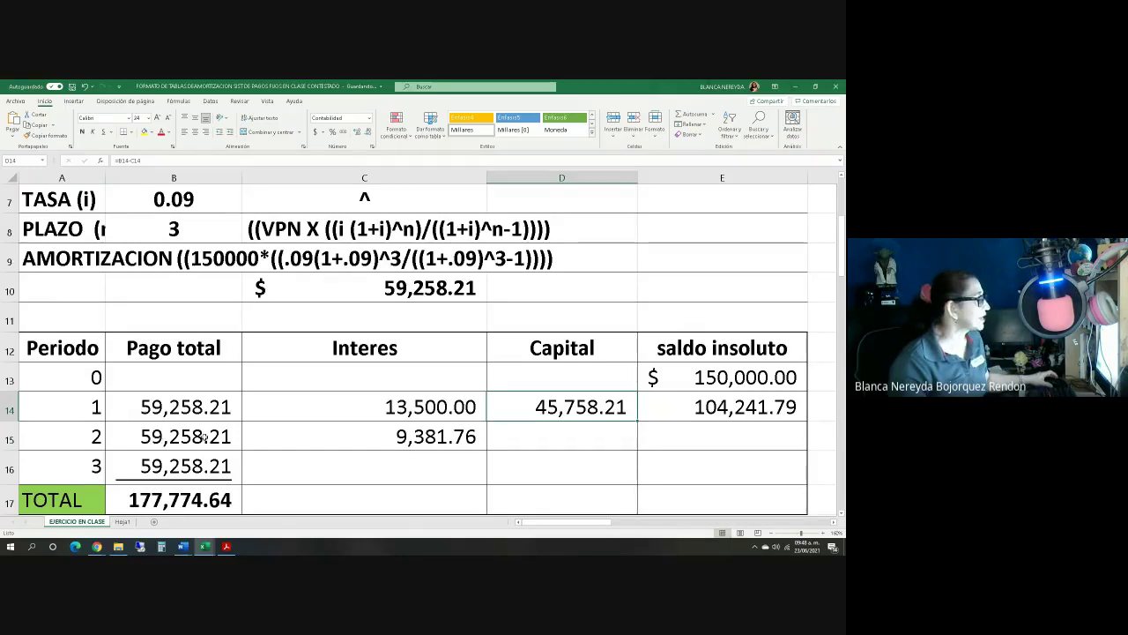
left_click(356, 431)
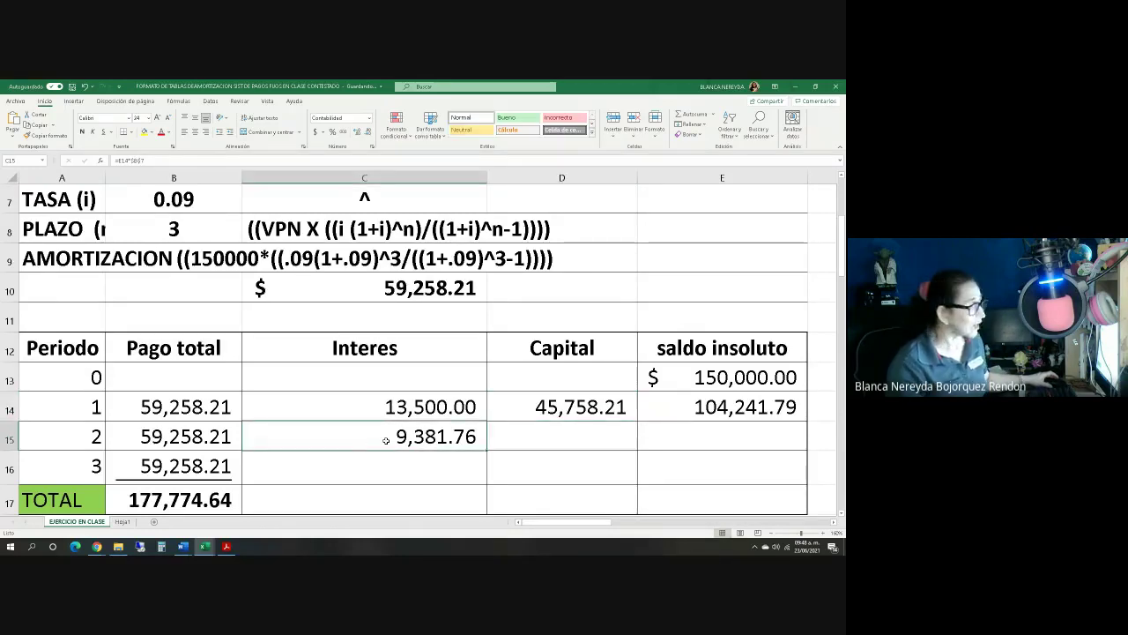
left_click(551, 425)
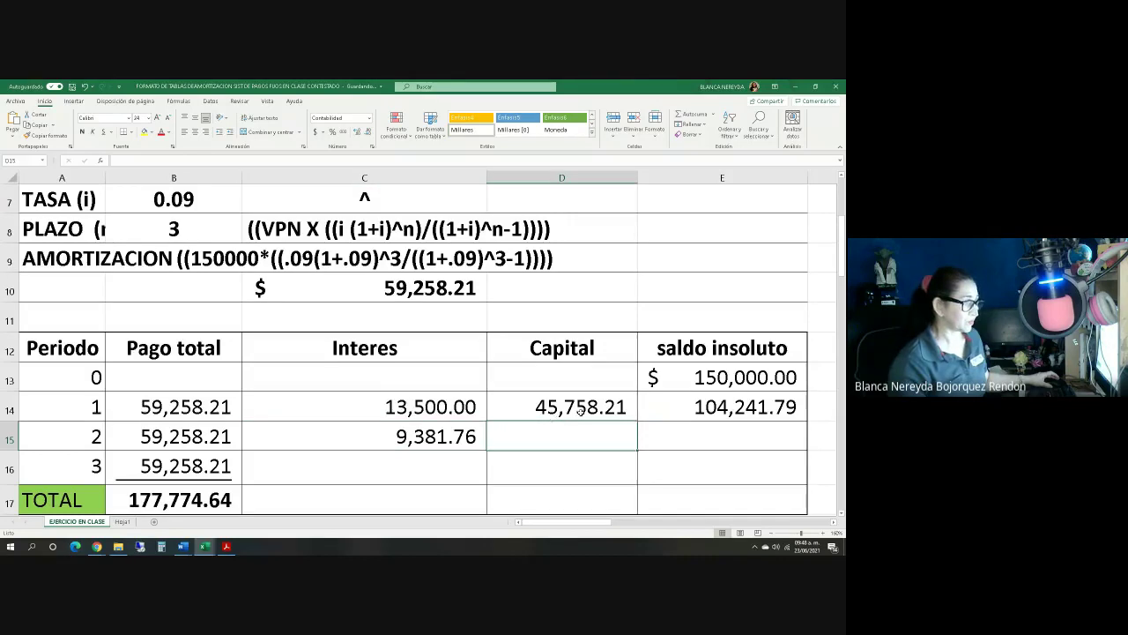
type("=")
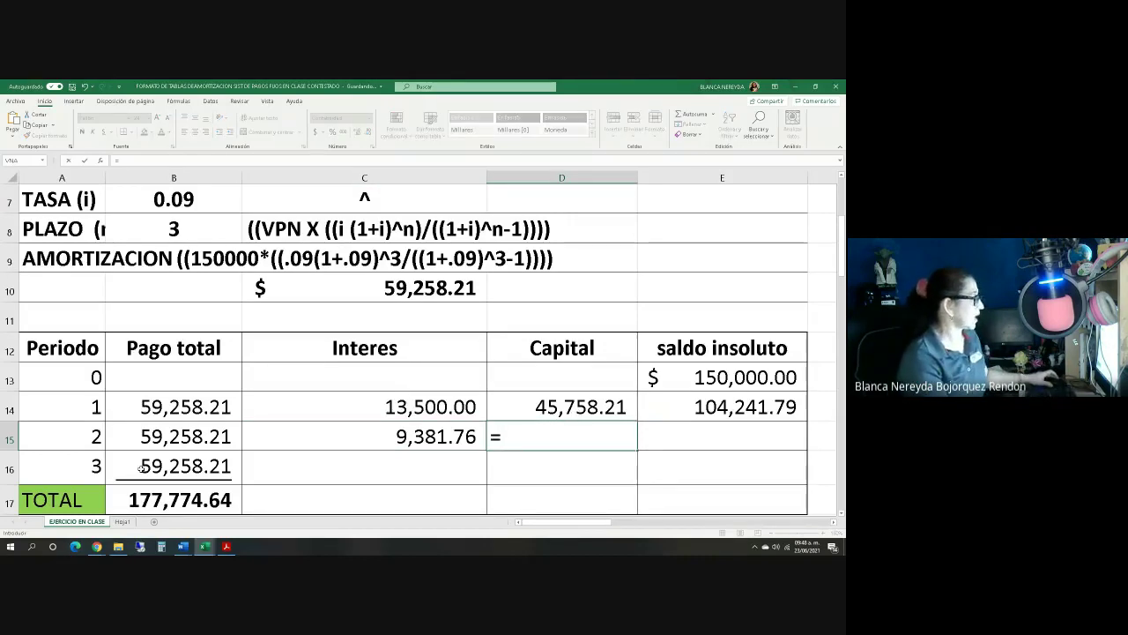
left_click(152, 433)
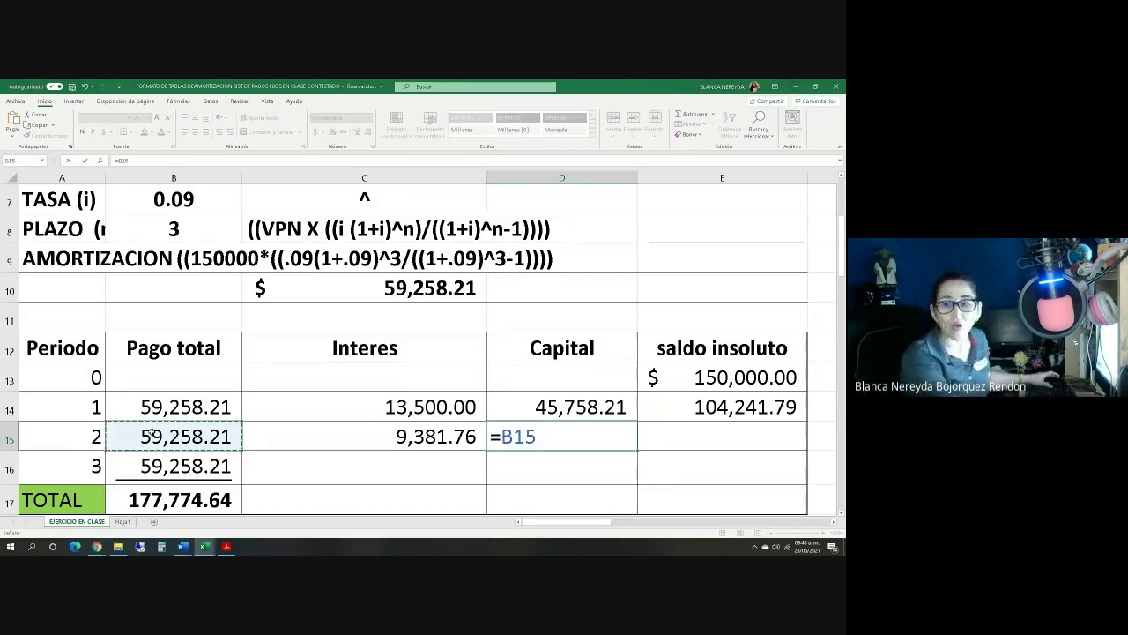
type("-")
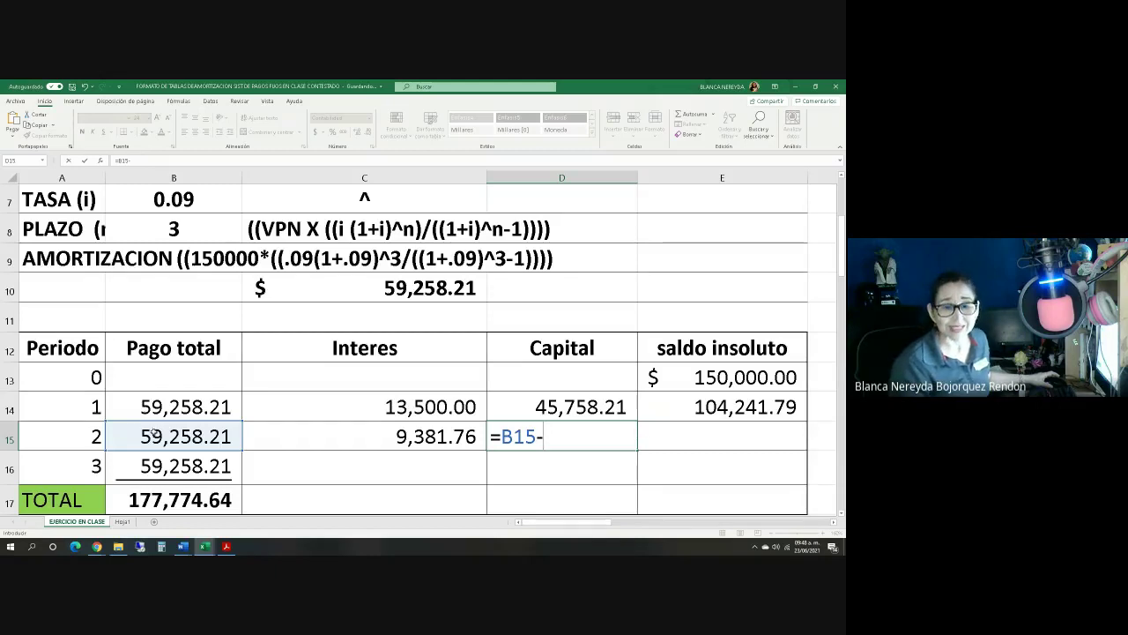
left_click(327, 444)
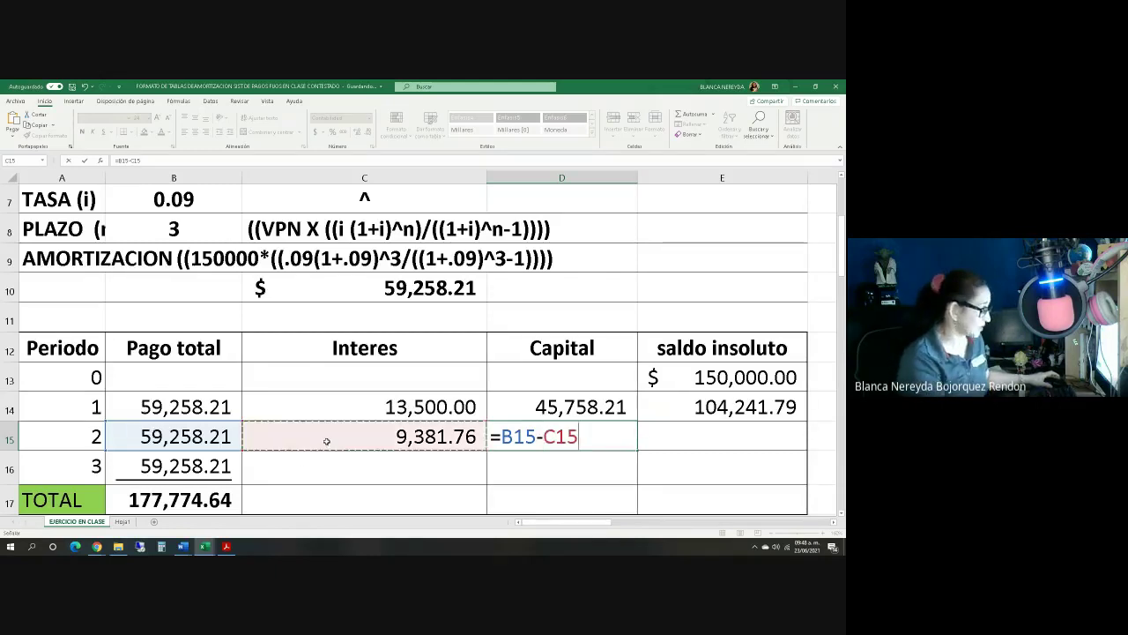
key("Return")
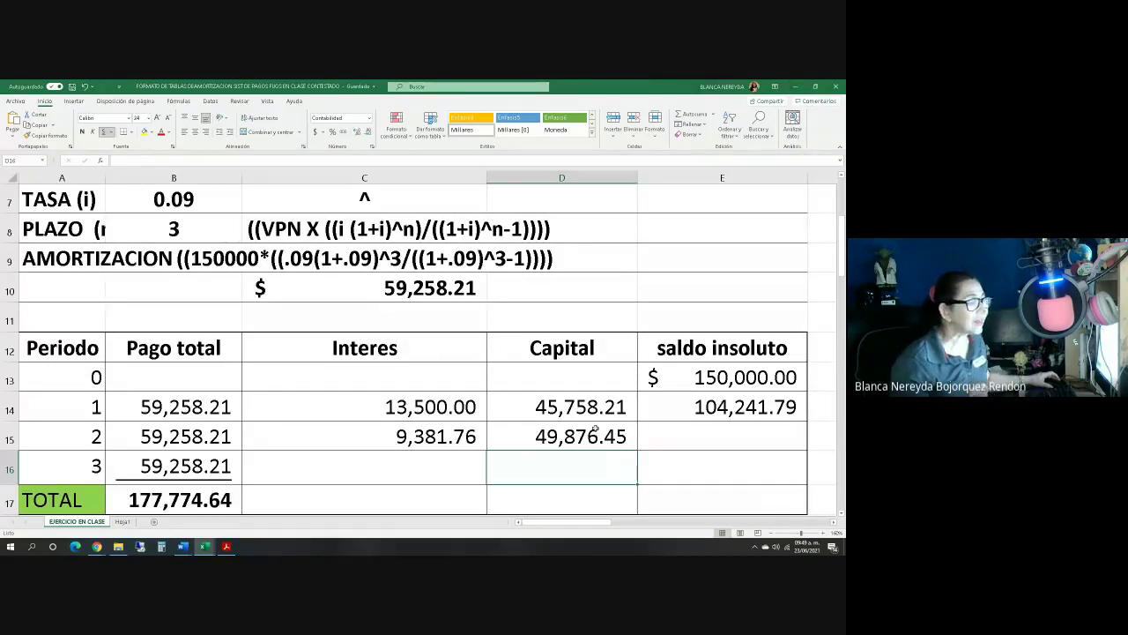
Step: Copy the saldo insoluto formula from E14 down into E15 for period 2
left_click(713, 429)
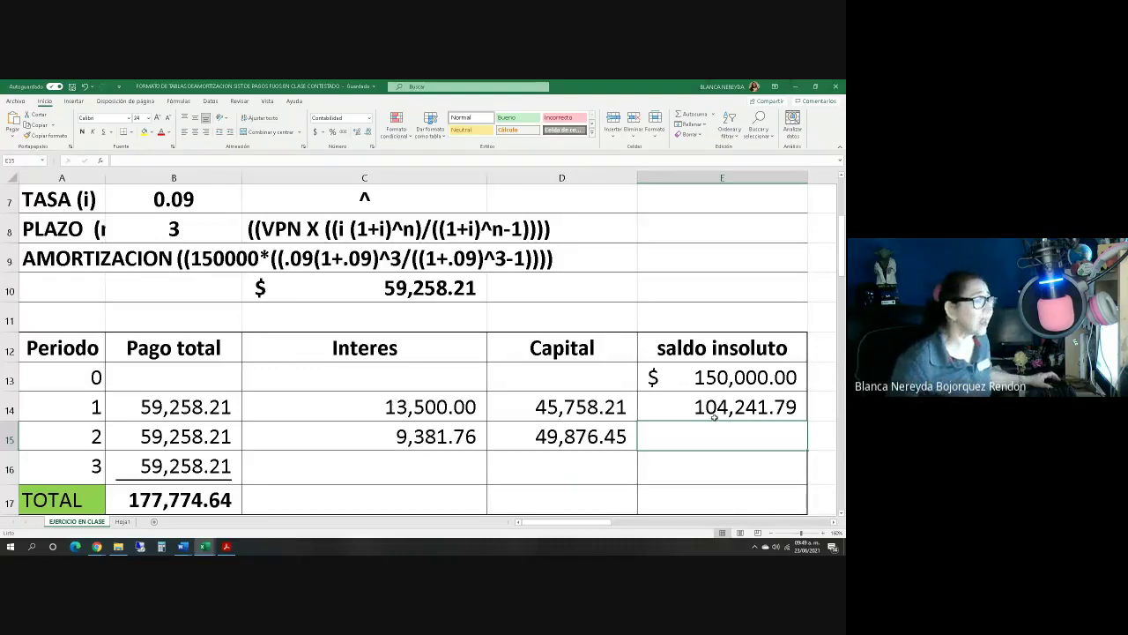
left_click(702, 407)
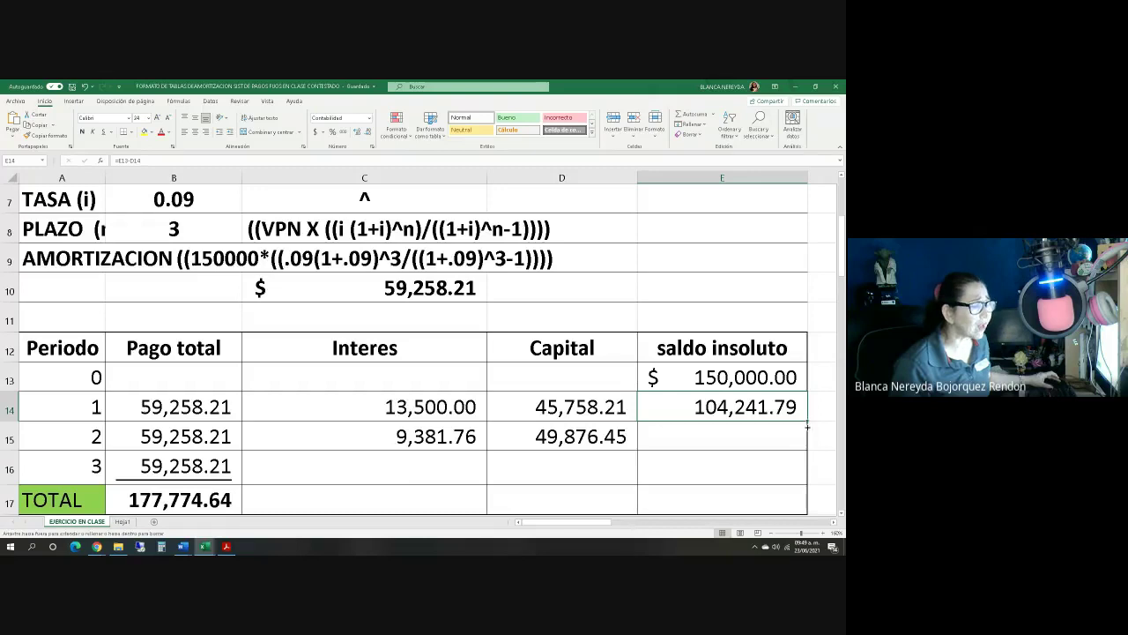
left_click_drag(807, 421, 807, 450)
left_click(714, 436)
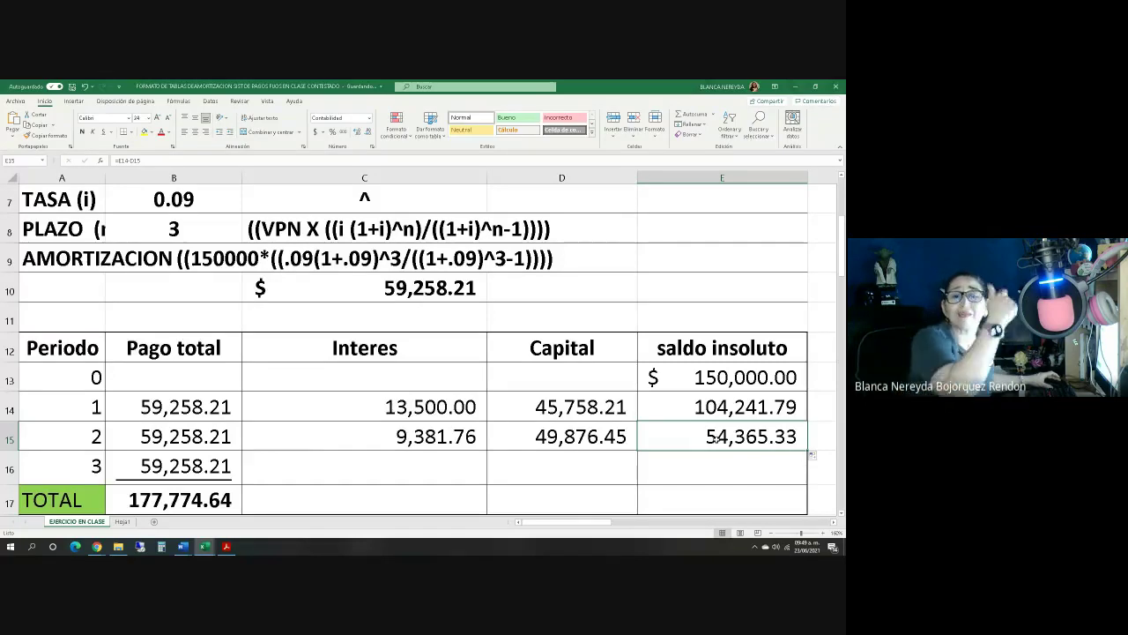
Step: Copy the period 2 Interes and Capital formulas from C15 and D15 down into row 16 for period 3
left_click(370, 439)
left_click_drag(486, 451, 491, 480)
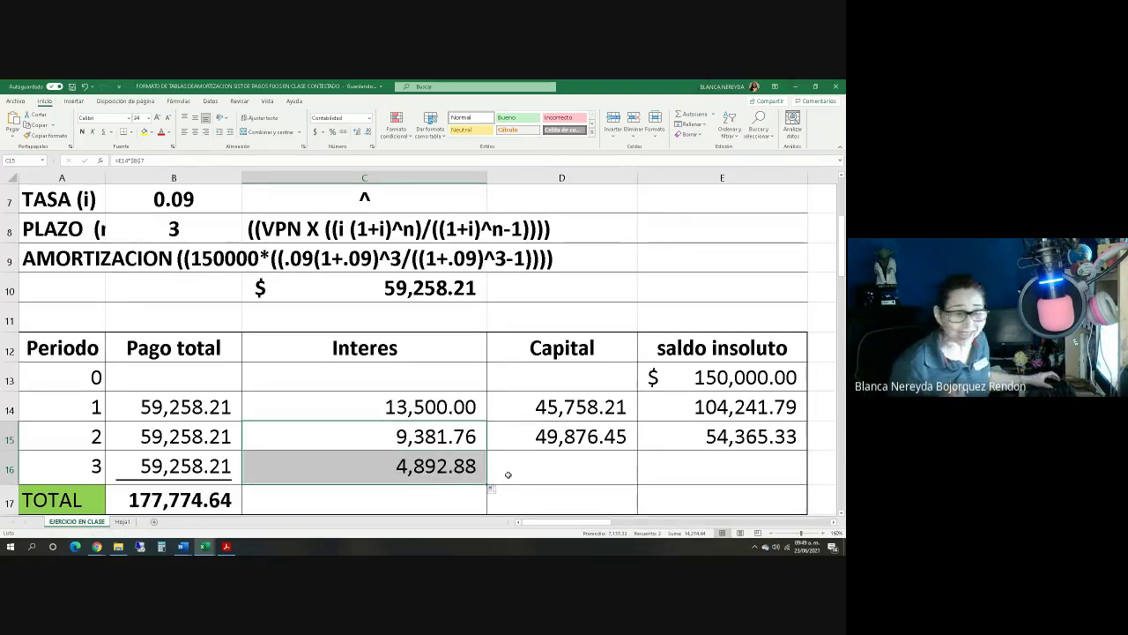
left_click(530, 436)
left_click_drag(637, 451, 638, 496)
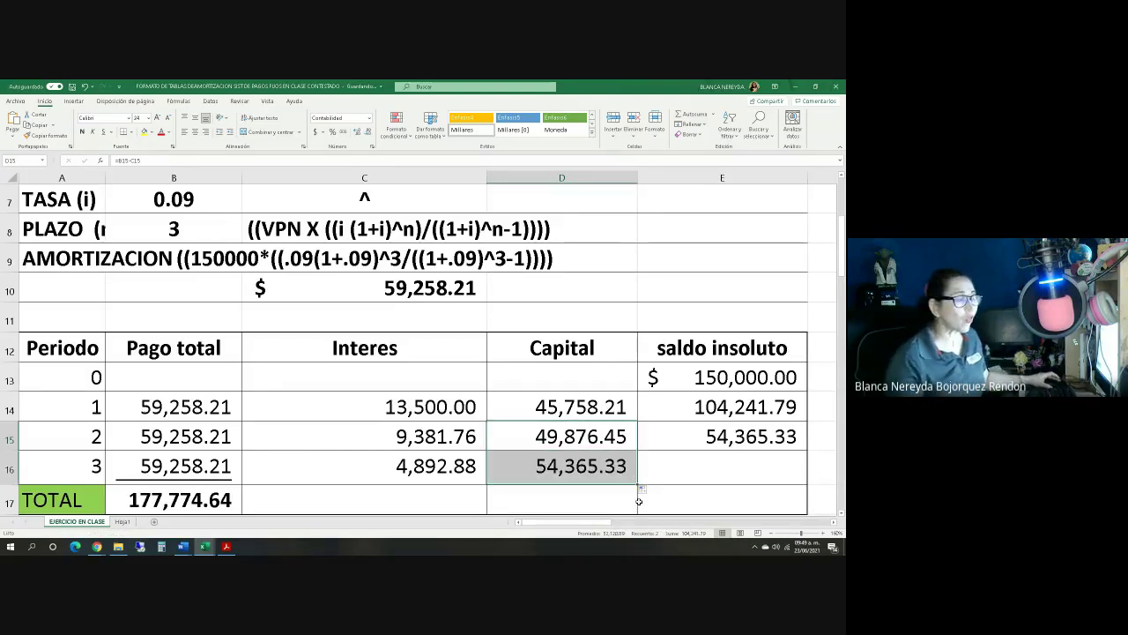
Step: Highlight the period 2 saldo insoluto in E15 and the period 3 Capital in D16 with yellow fill
left_click(691, 437)
key("shift+Down")
key("shift+Left")
key("shift+Right")
left_click(691, 437)
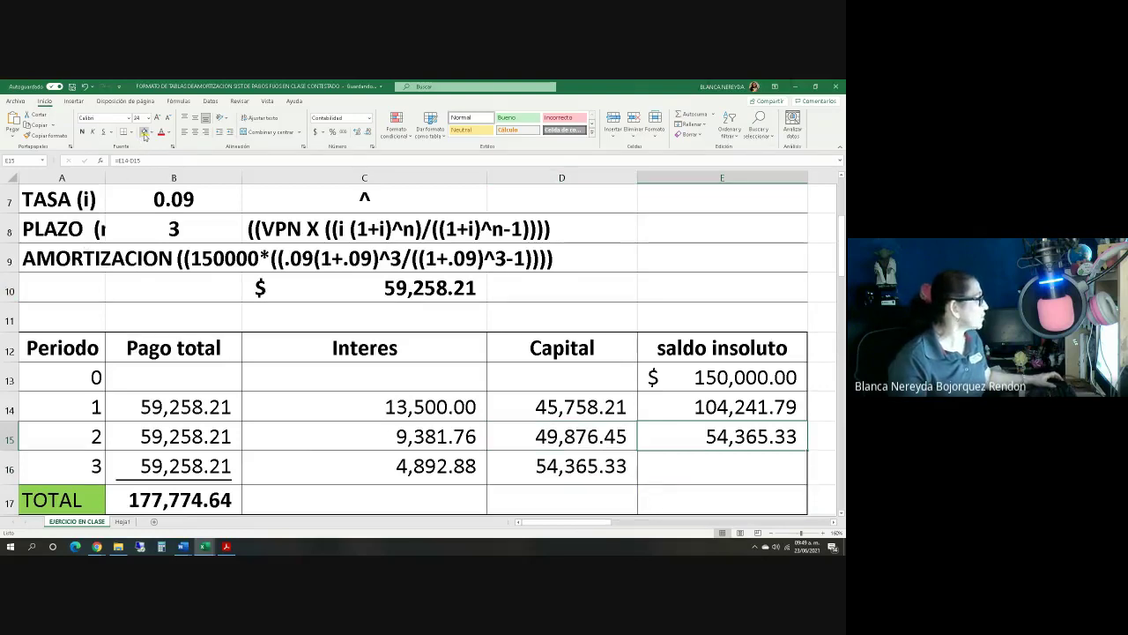
left_click(145, 131)
left_click(539, 457)
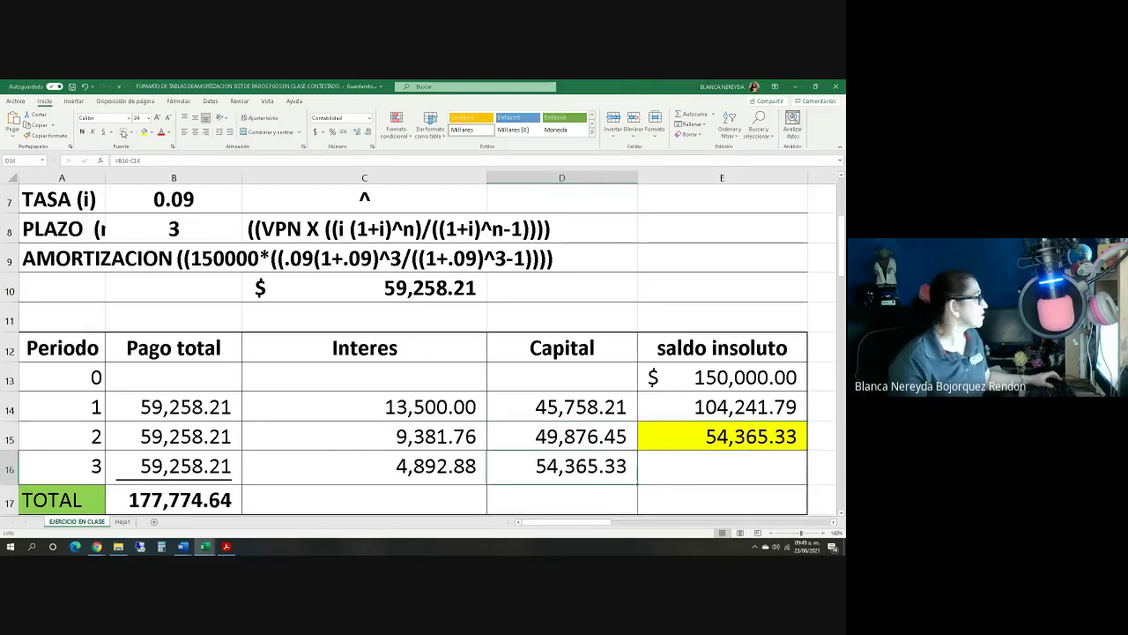
left_click(145, 132)
Step: Copy the saldo insoluto formula from E15 down into E16 for period 3
left_click(678, 439)
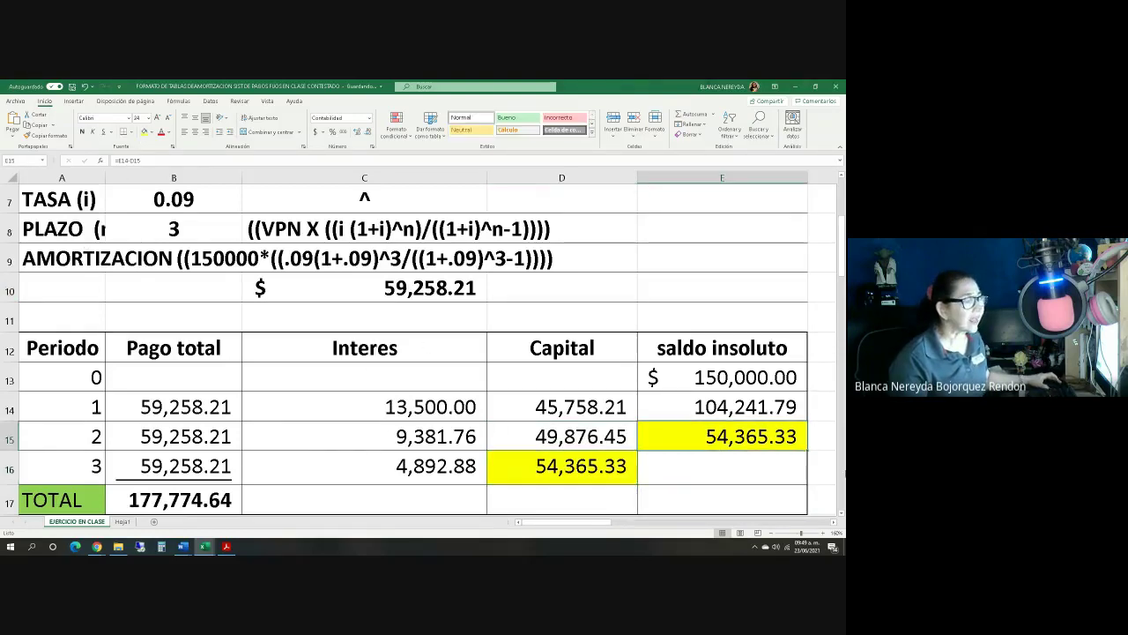
left_click_drag(807, 450, 807, 481)
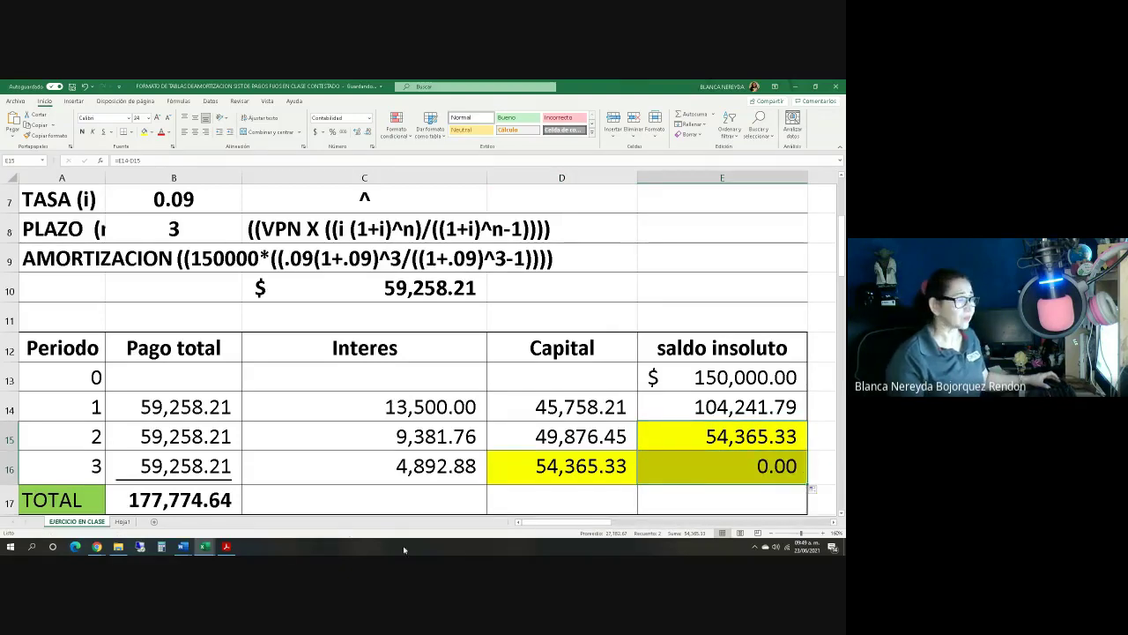
left_click(655, 493)
Step: Underline the period 3 figures in B16:E16 above the TOTAL row
scroll(654, 493, "down", 1)
left_click_drag(169, 379, 675, 378)
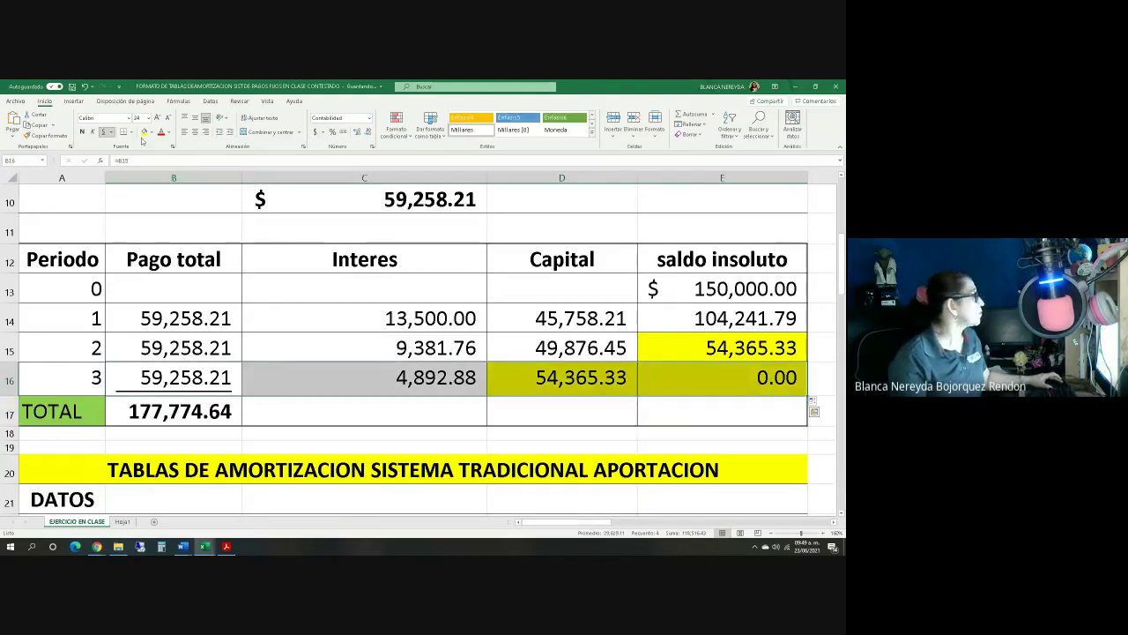
left_click(104, 132)
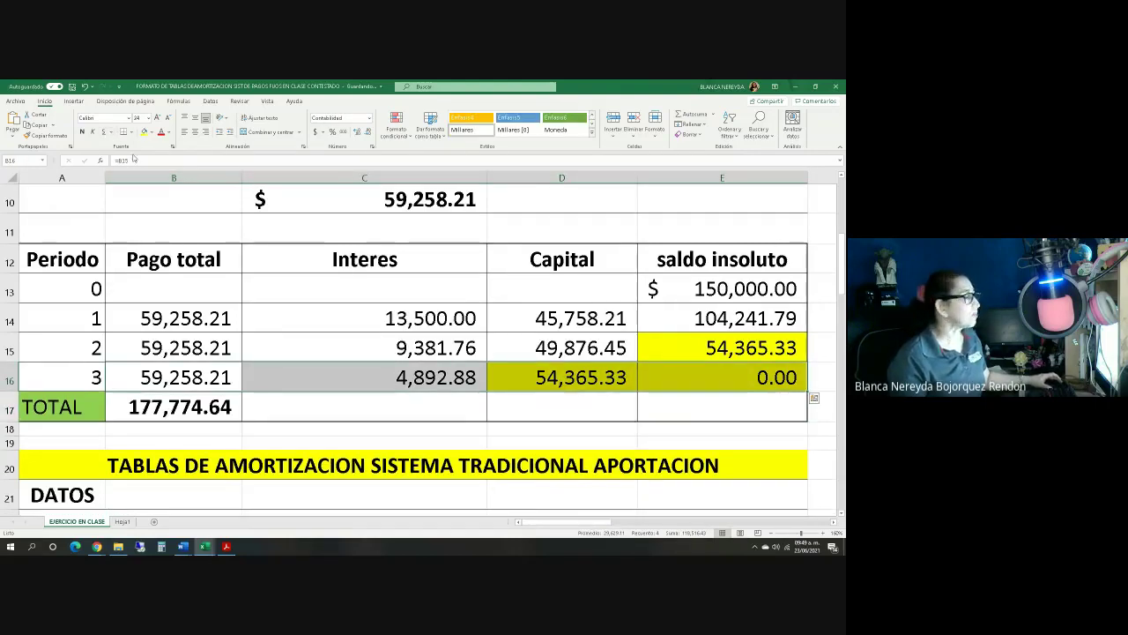
left_click(104, 131)
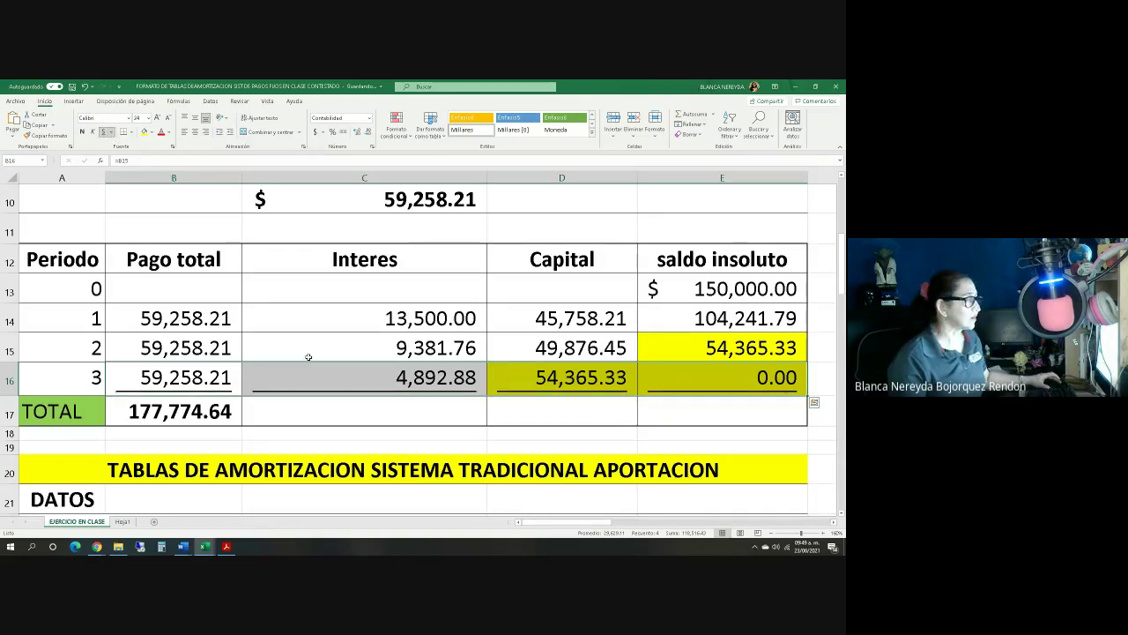
left_click(309, 357)
Step: Extend the TOTAL sum formula from B17 across to the Interes and Capital columns in C17 and D17
left_click(196, 411)
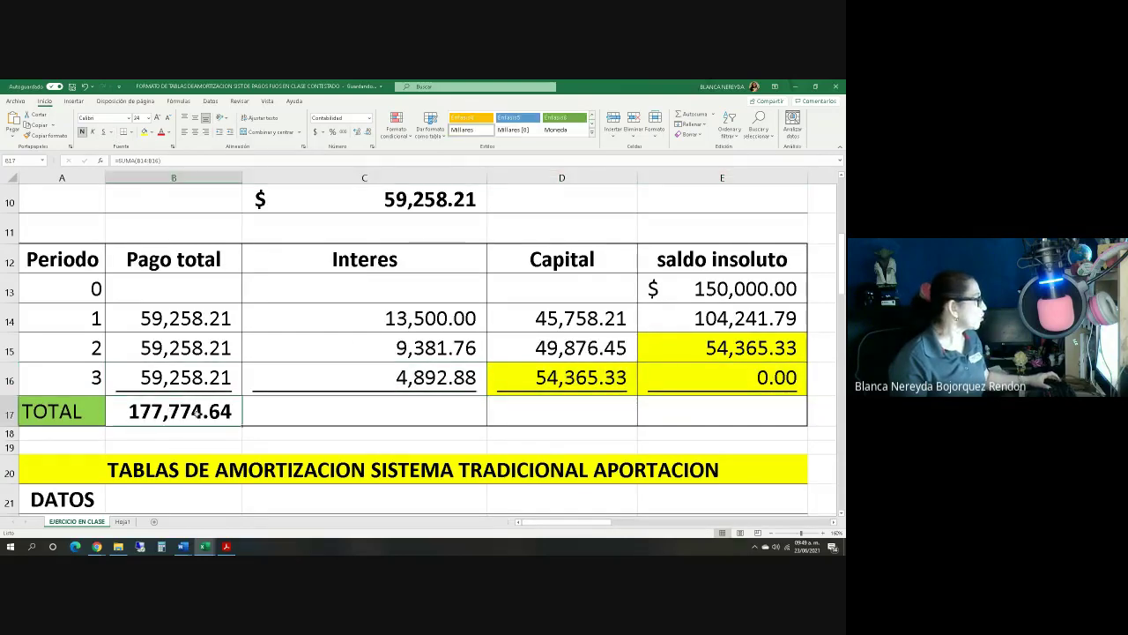
left_click_drag(241, 425, 472, 416)
left_click_drag(553, 410, 562, 411)
Step: Enter the check formula =D17+C17 in D19 and compare it with the Pago total sum in B17
left_click(502, 440)
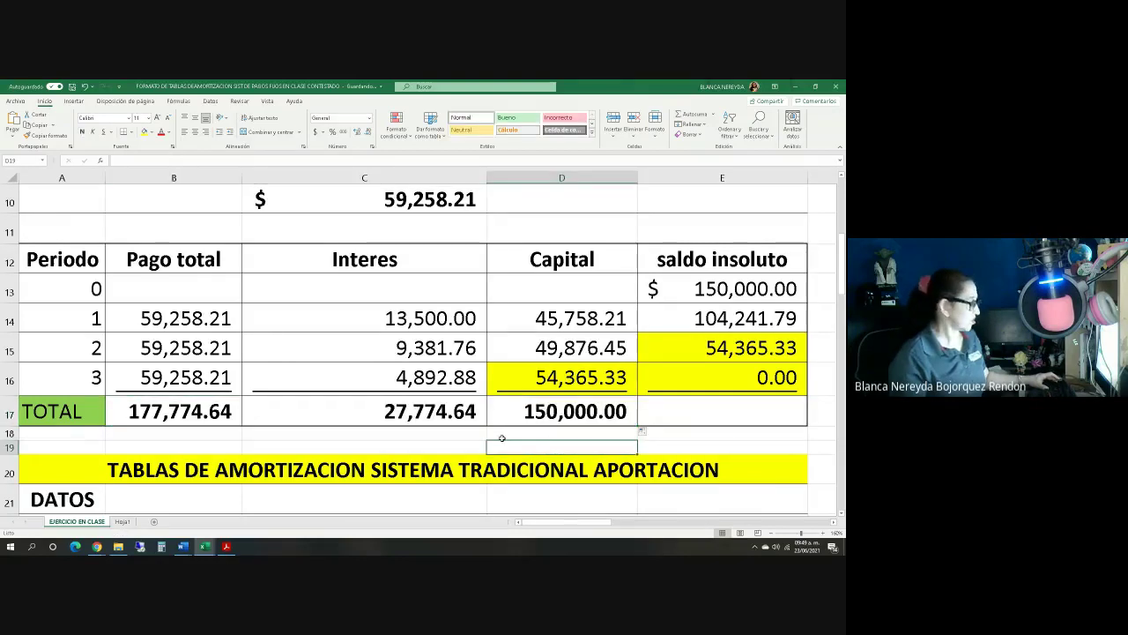
type("=")
left_click(510, 409)
type("+")
left_click(400, 407)
key("Return")
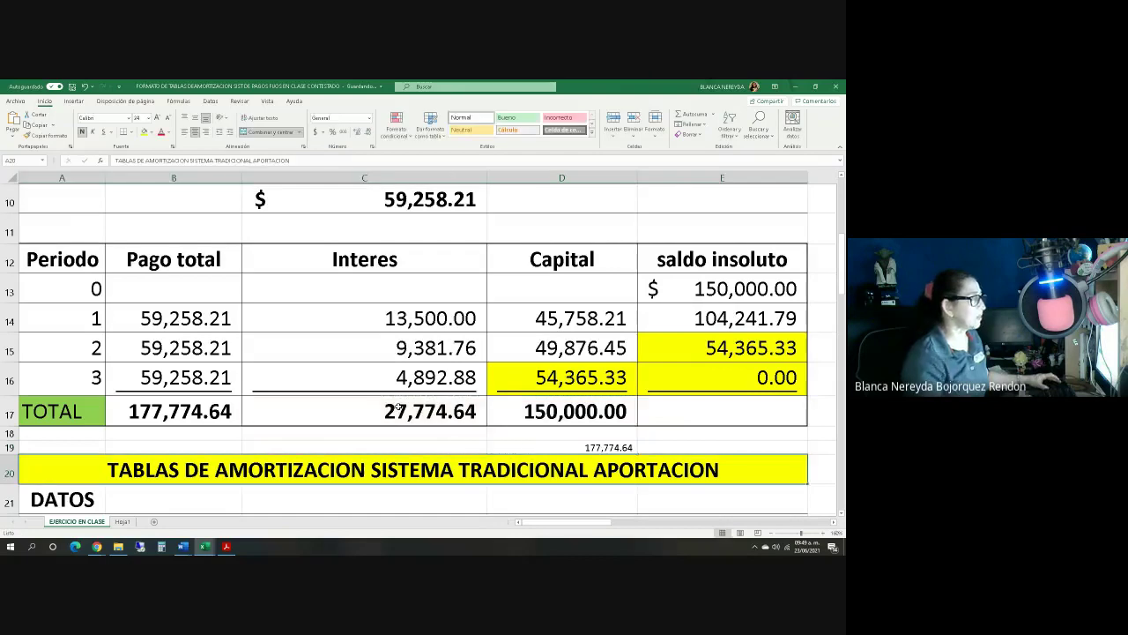
left_click(181, 411)
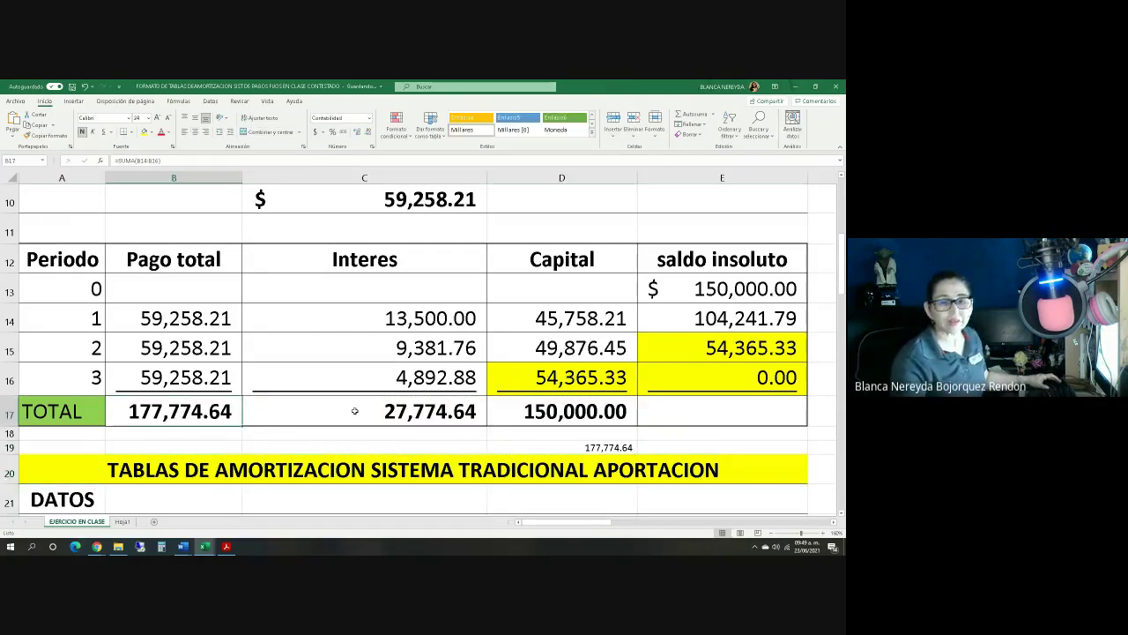
left_click(533, 450)
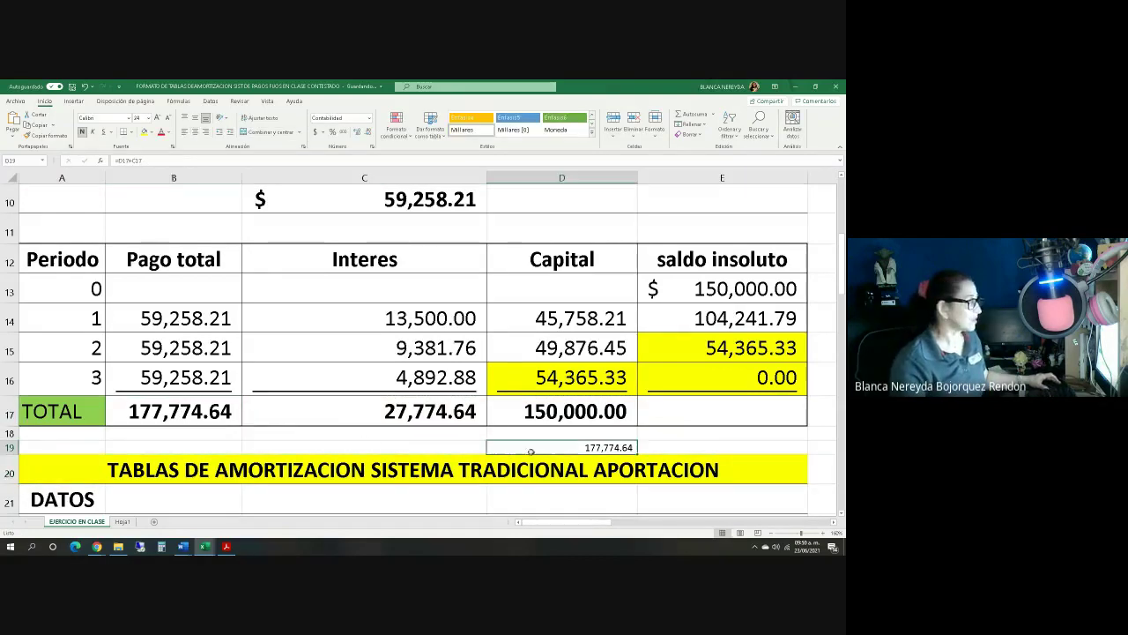
Step: Set the font size of the check sum in D19 to 20
left_click(147, 117)
left_click(142, 209)
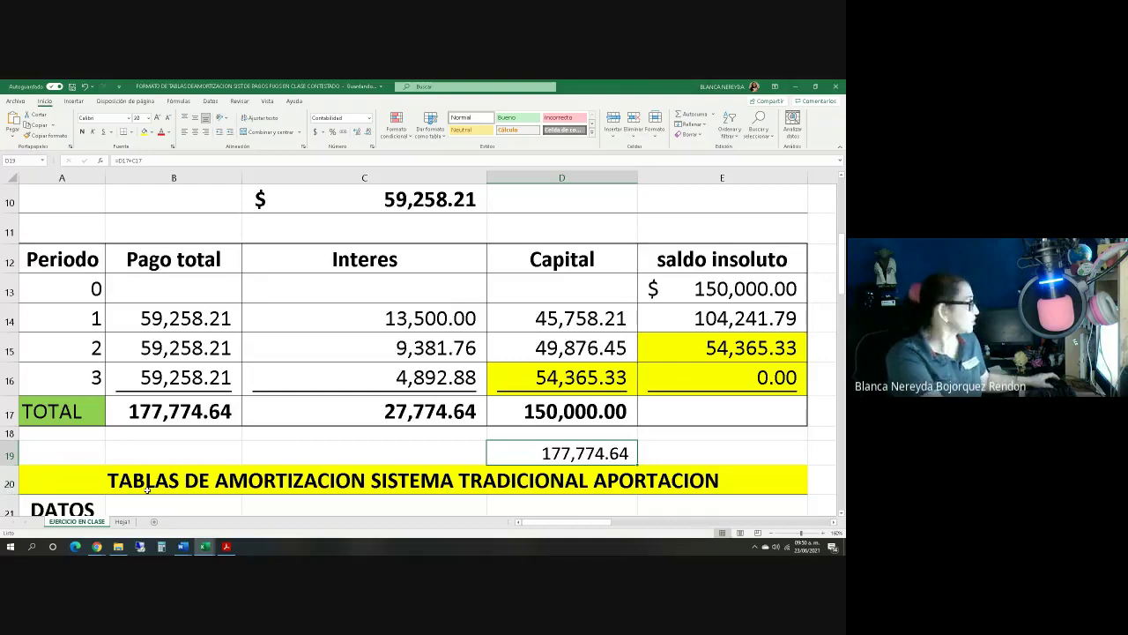
Step: Compare the Pago total and Interes totals in row 17 with the Pago total sum in the traditional-system amortization workbook
left_click(133, 420)
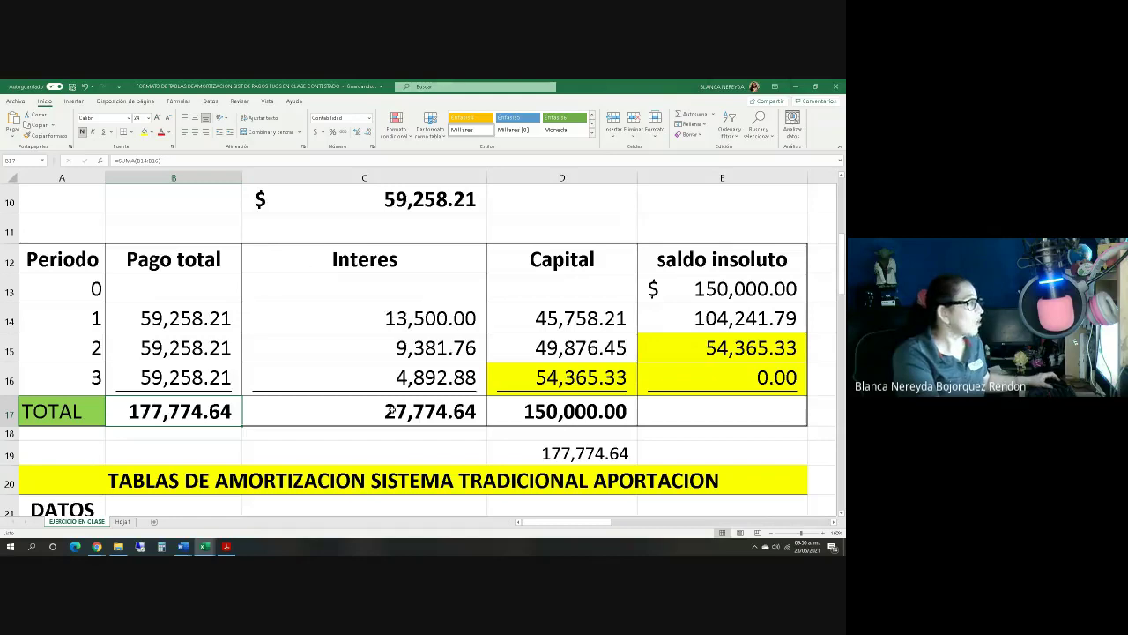
left_click(388, 416)
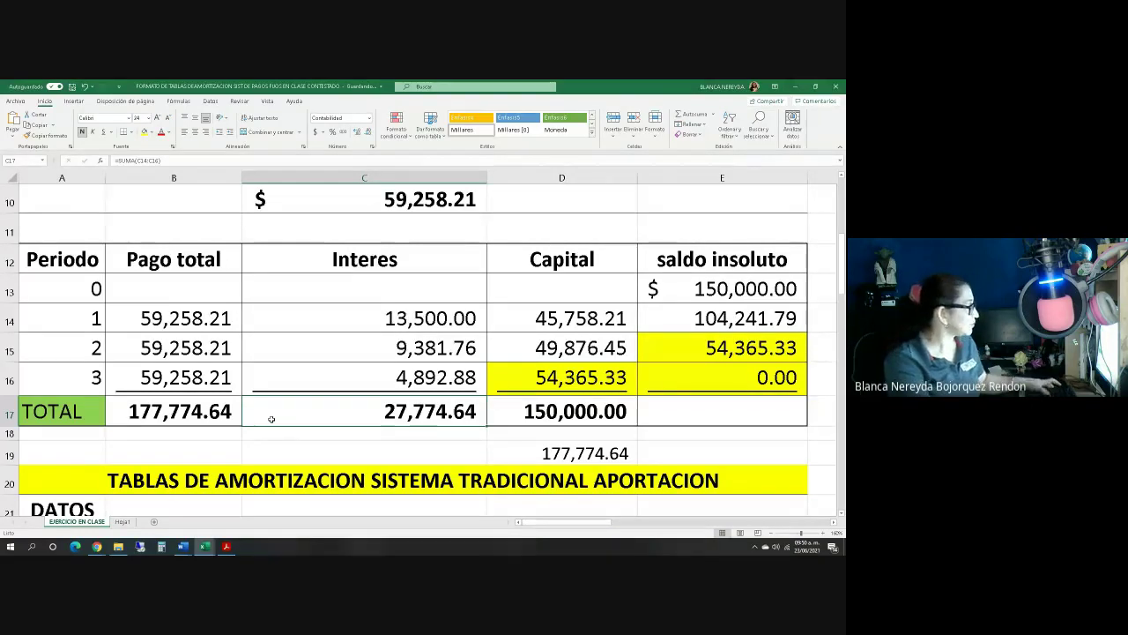
left_click(97, 547)
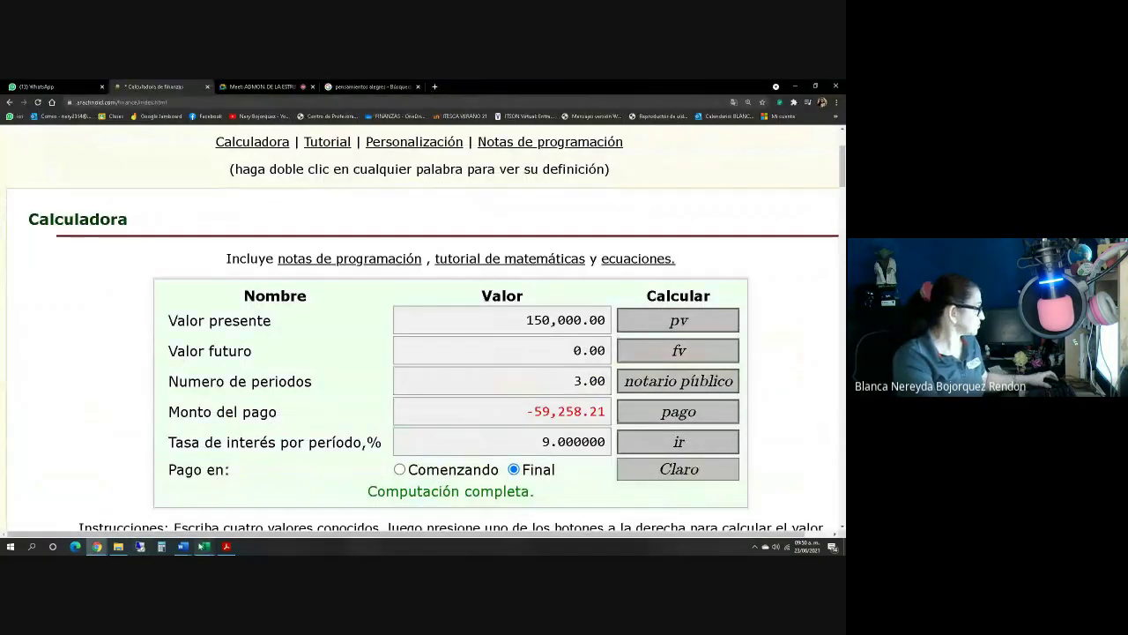
mouse_move(204, 547)
left_click(117, 522)
scroll(138, 461, "up", 15)
scroll(181, 437, "down", 3)
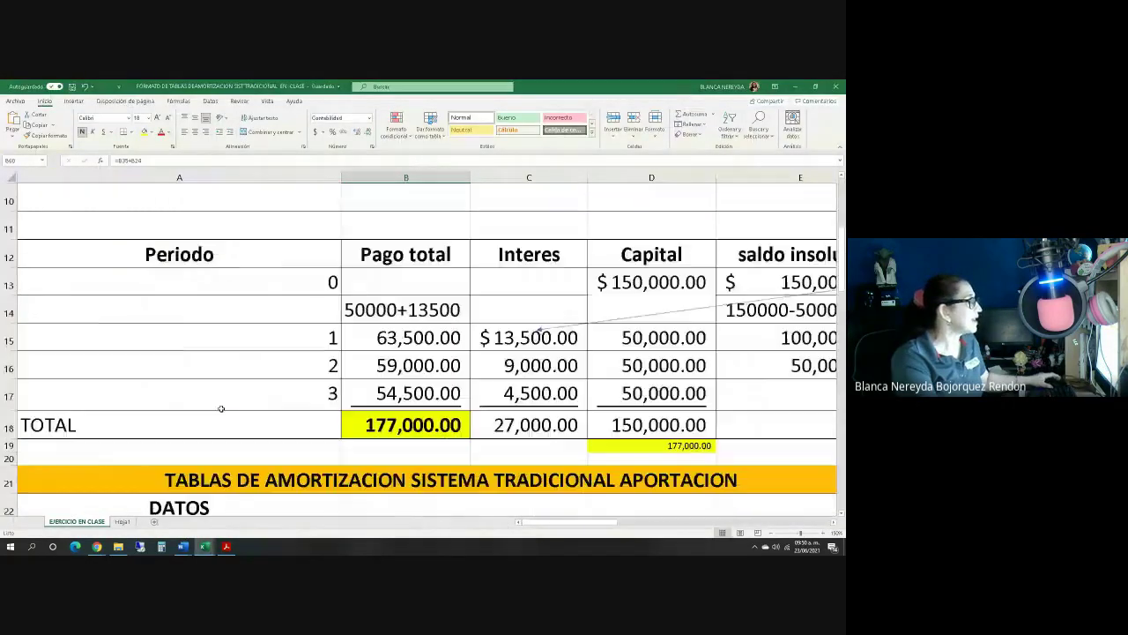
left_click(382, 425)
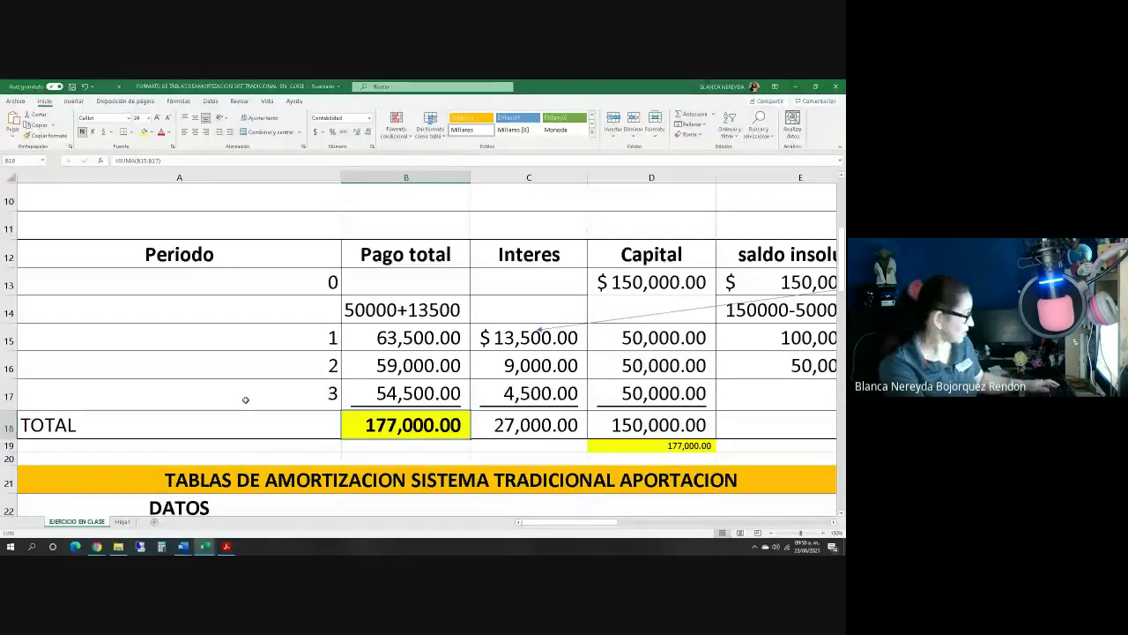
key("alt+Tab")
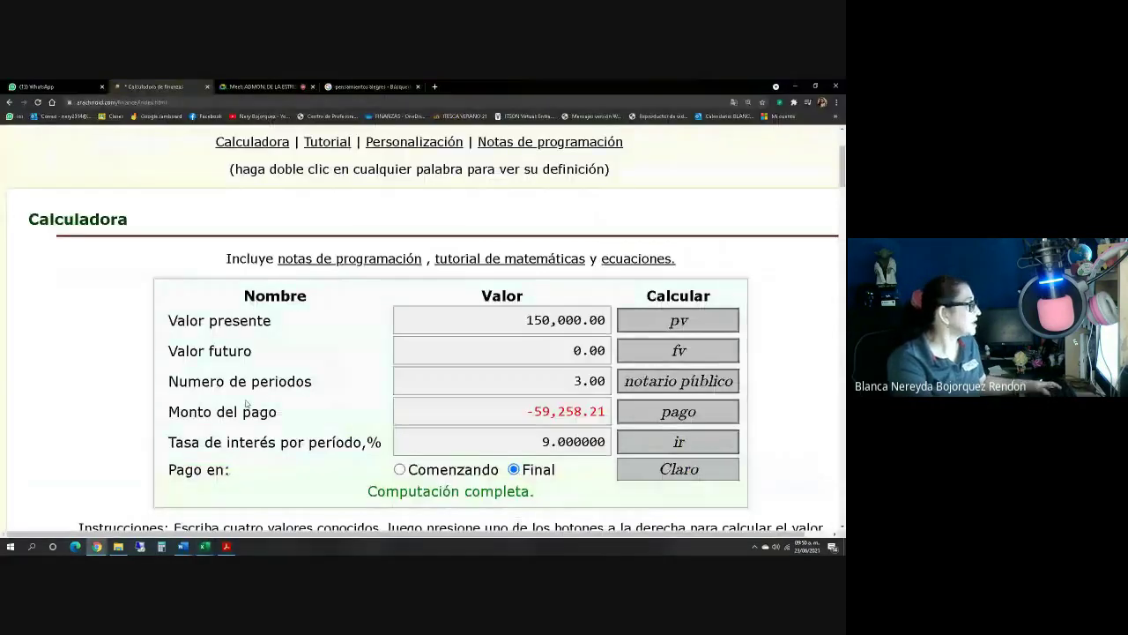
key("alt+Tab")
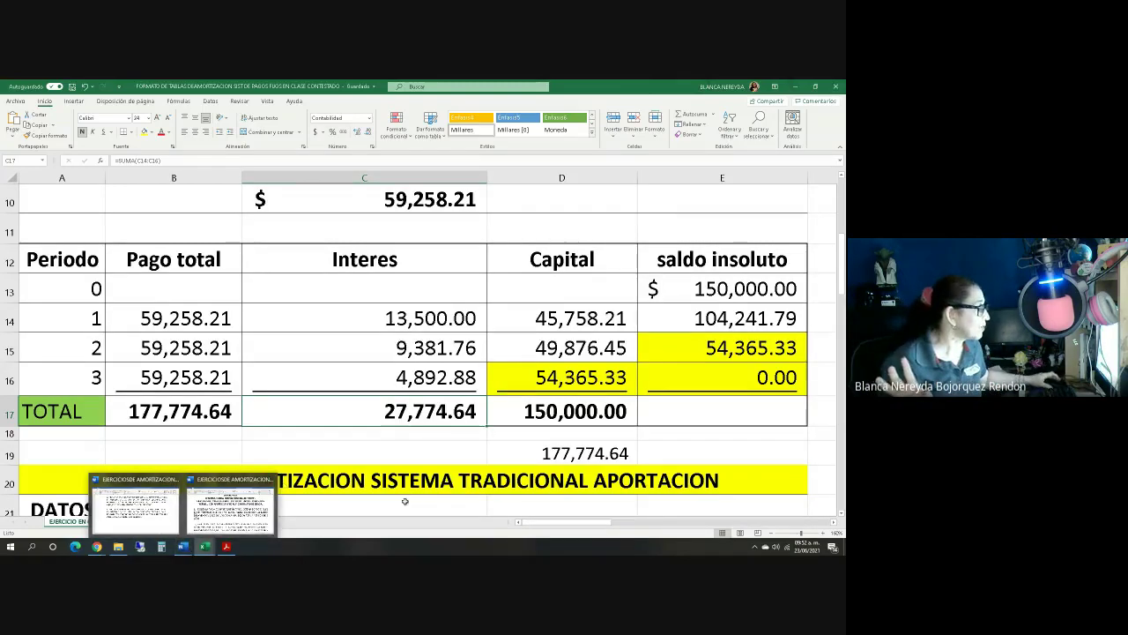
Step: Review the blank amortization templates below the solved exercise, including the aportacion table and the periodo de gracia table
scroll(387, 436, "down", 4)
scroll(436, 465, "down", 2)
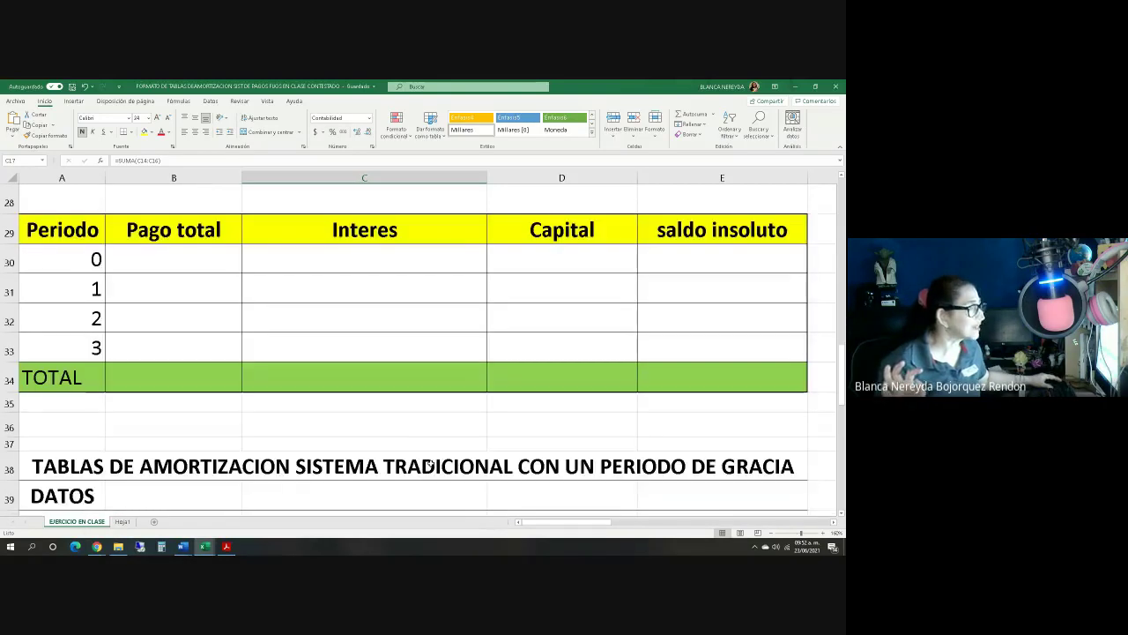
scroll(429, 460, "down", 2)
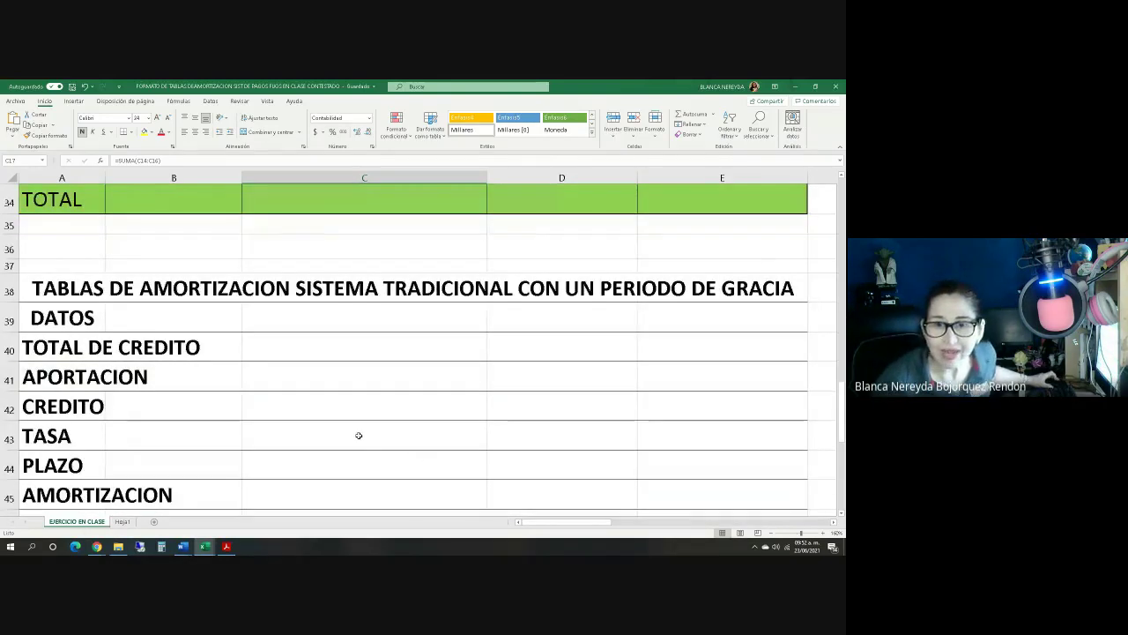
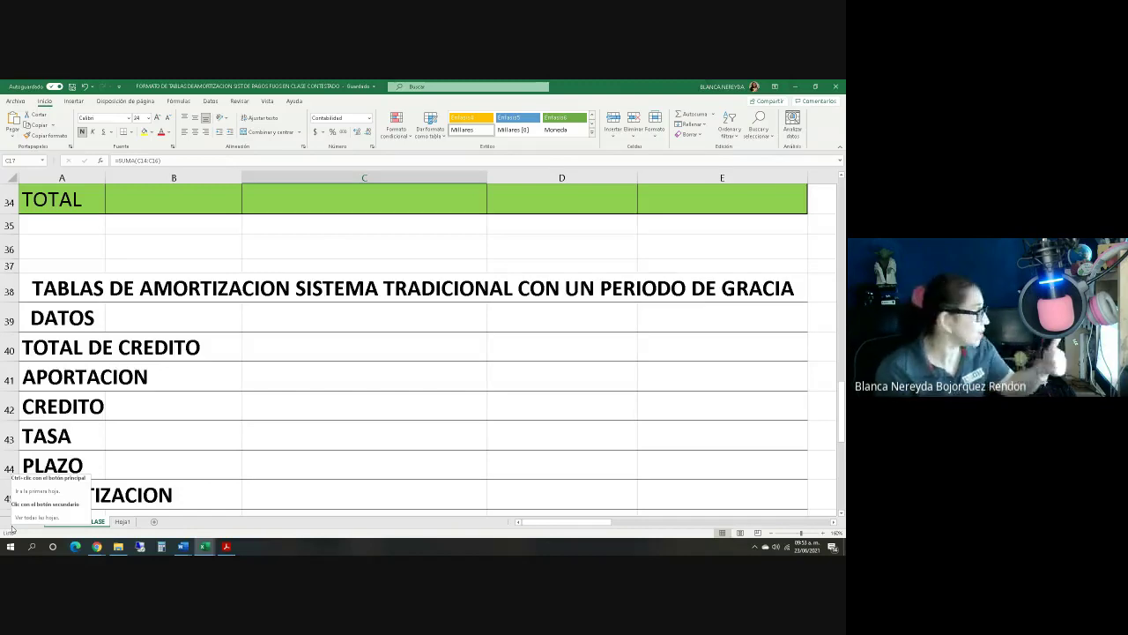
scroll(522, 491, "up", 5)
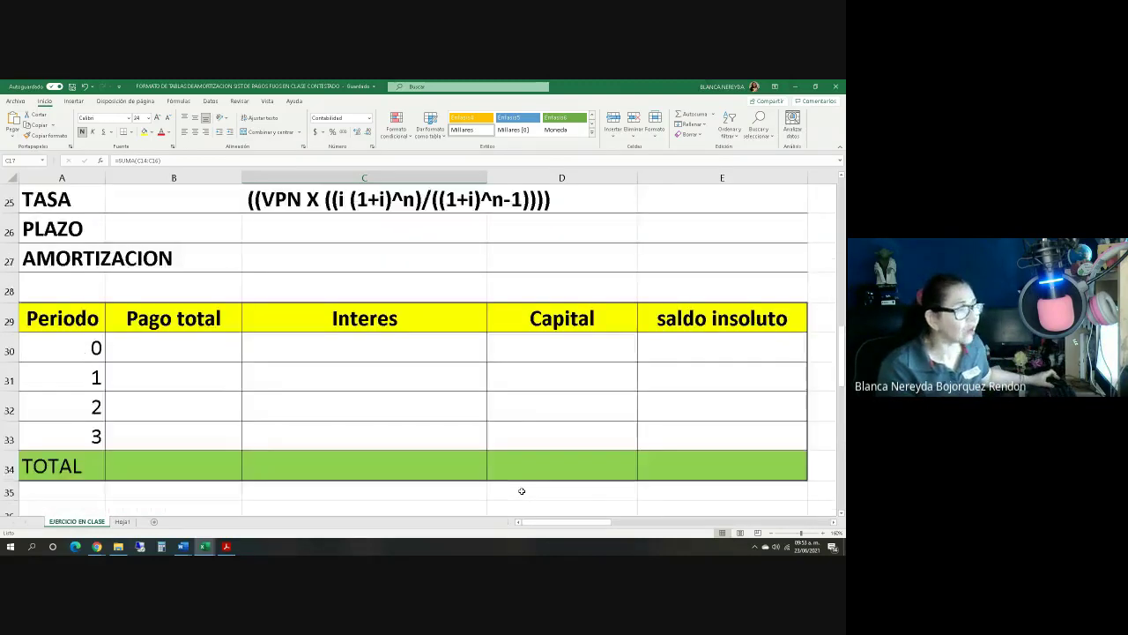
scroll(509, 482, "down", 3)
scroll(509, 483, "down", 6)
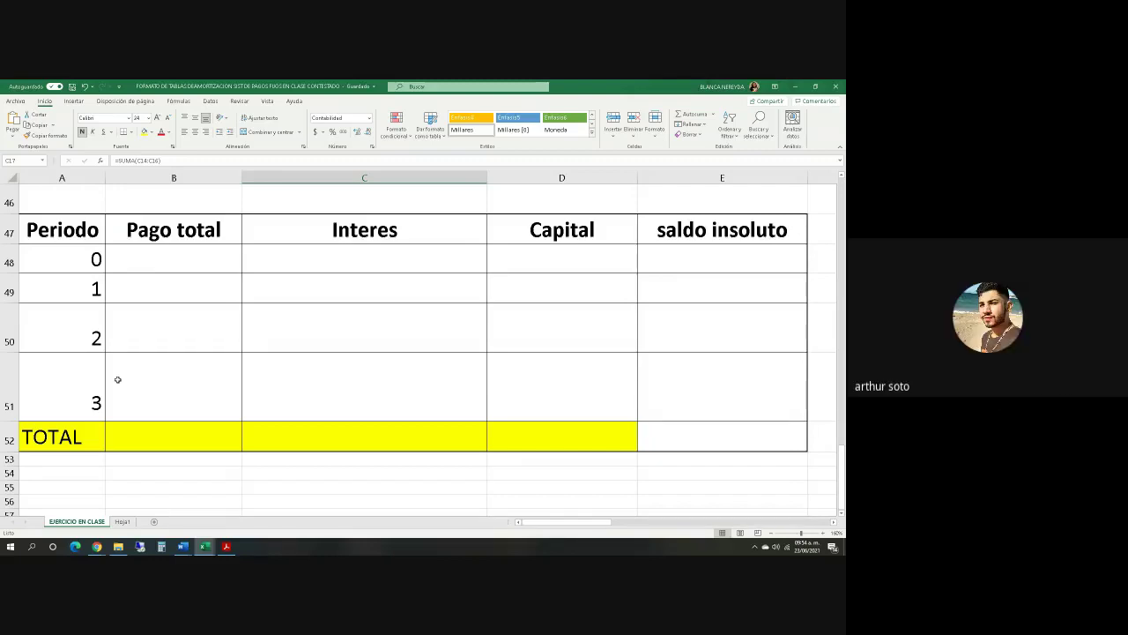
Step: Switch to the LISTA DE ASISTENCIA VERANO workbook and check the day 23 attendance entries in F17 and F13
key("alt+Tab")
key("alt+Tab")
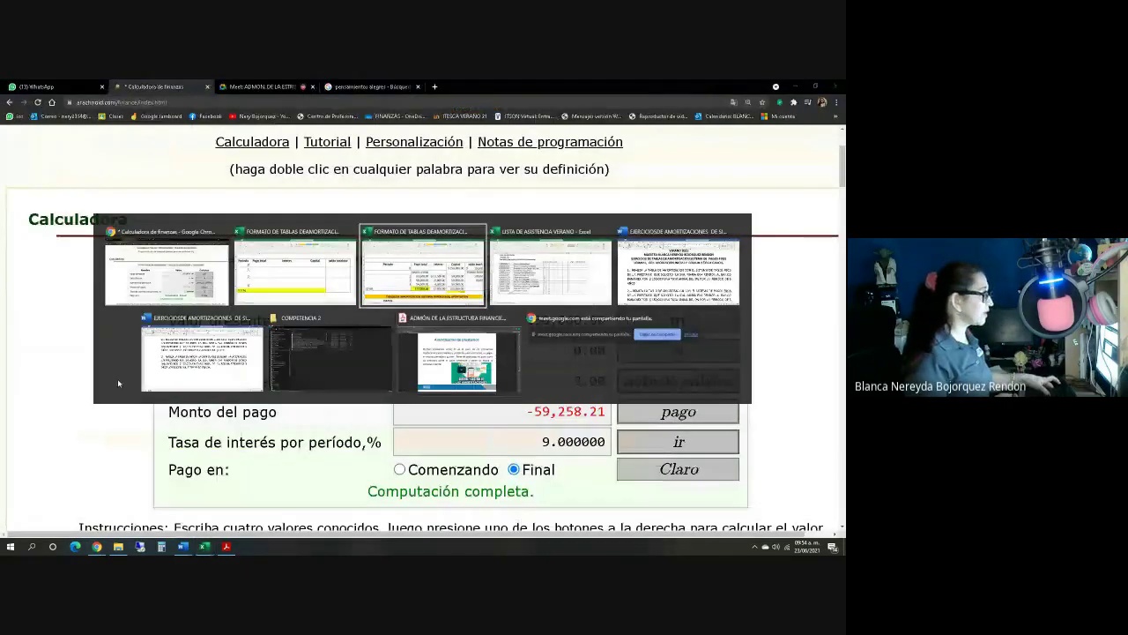
key("alt+Tab")
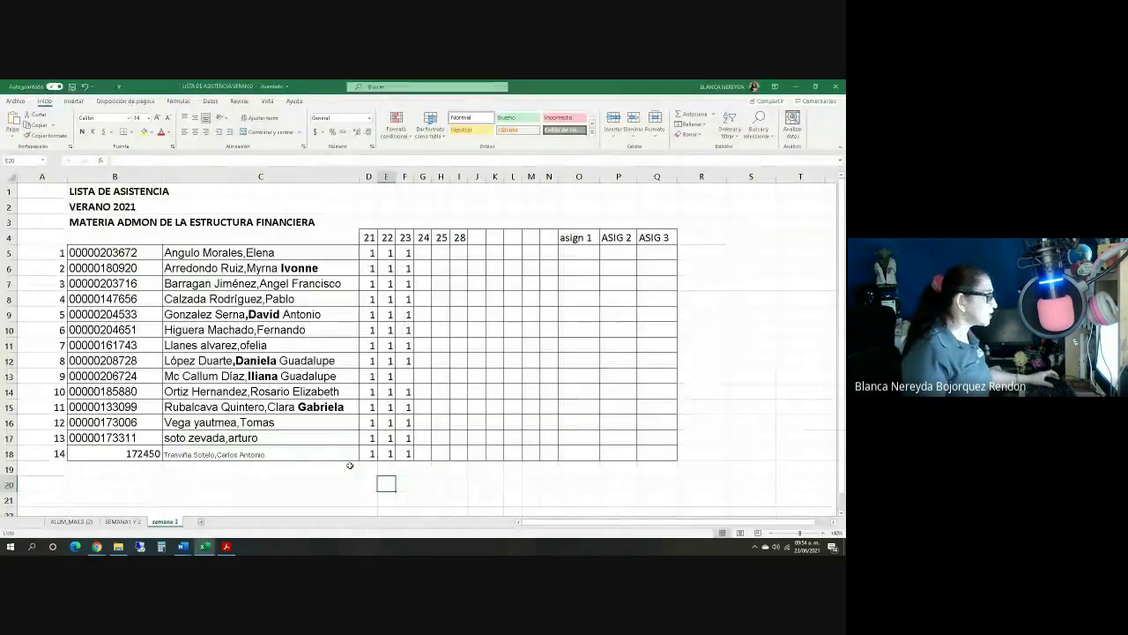
left_click(401, 438)
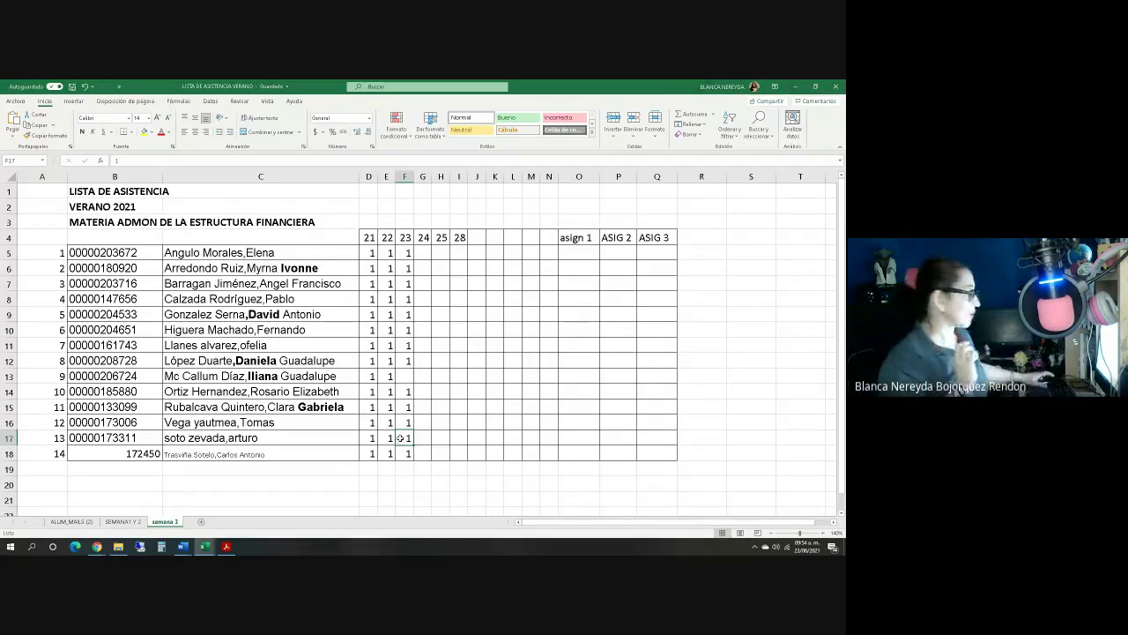
left_click(403, 377)
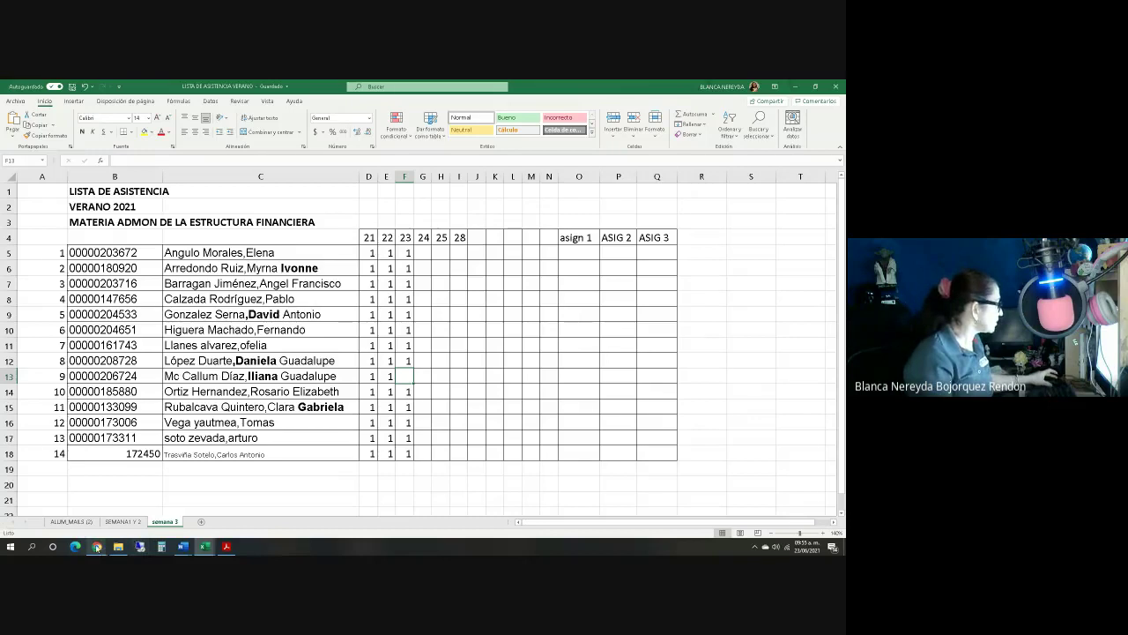
Step: Switch to the Google Meet call and end the screen sharing
left_click(141, 502)
left_click(474, 524)
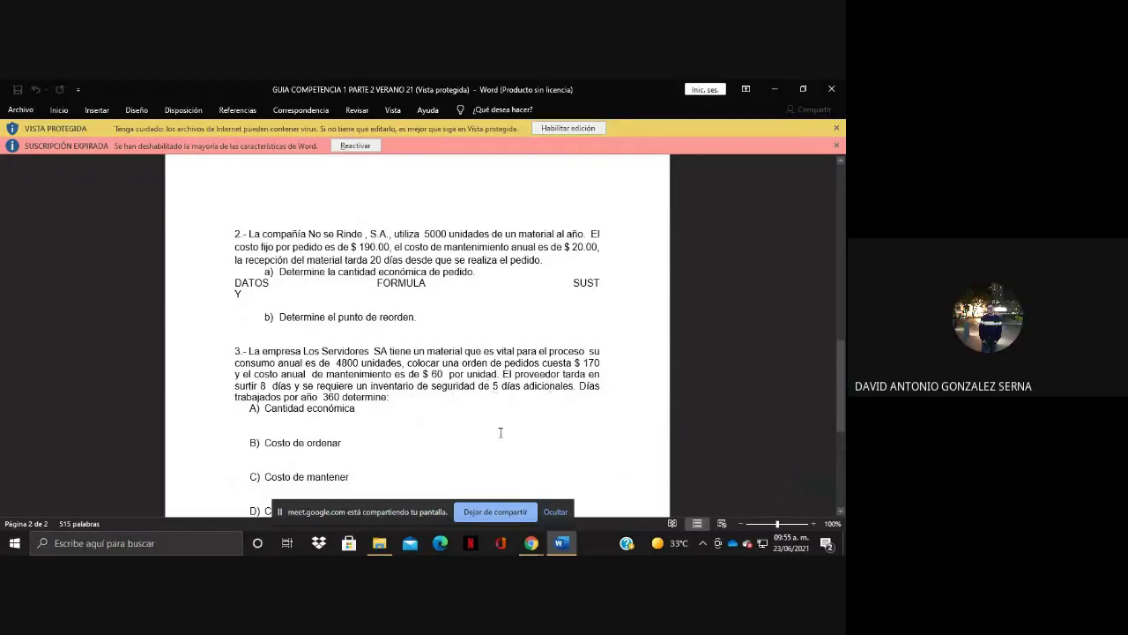
left_click(525, 515)
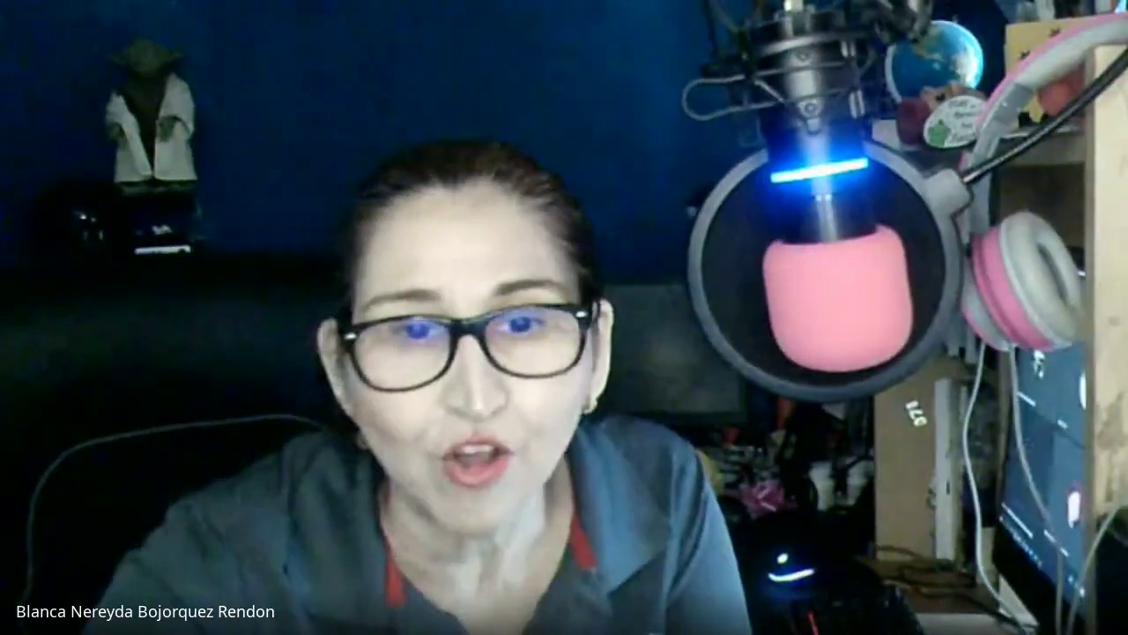